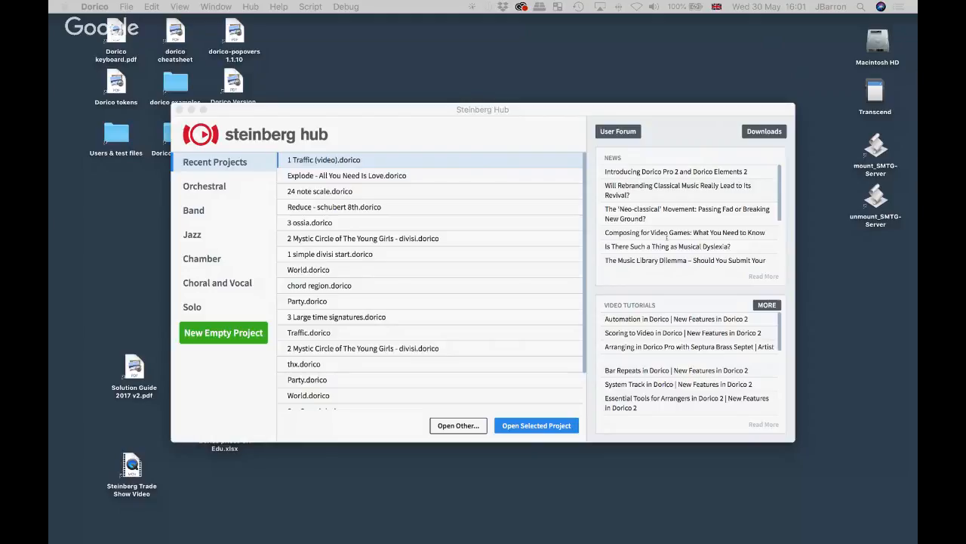
- Bring the Steinberg Hub window to the front
left_click(387, 110)
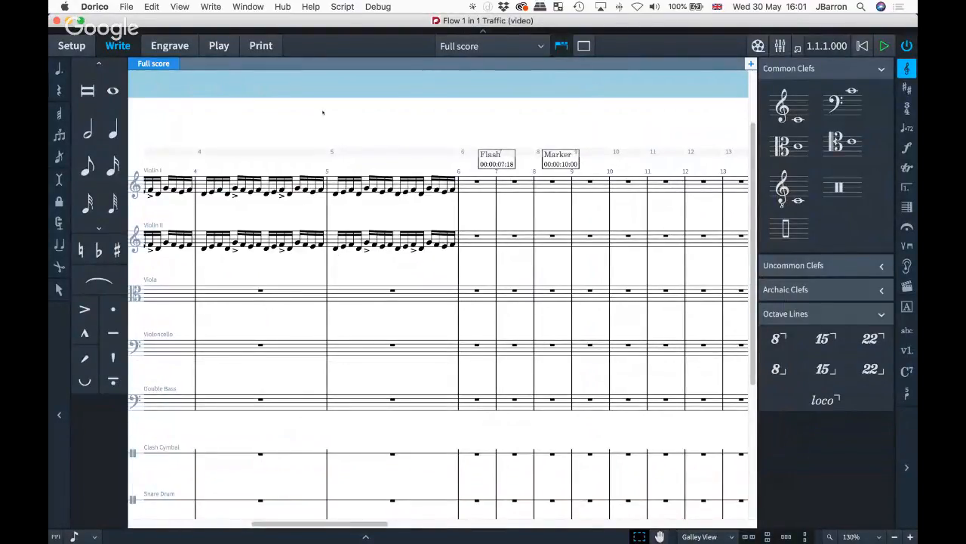
- Refocus the Dorico window and switch to Setup mode with Cmd-1
key("super")
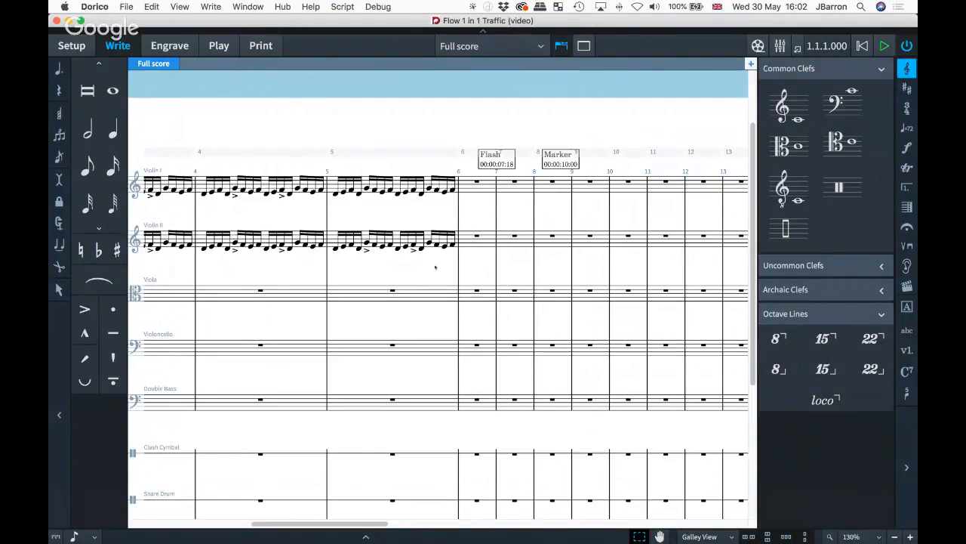
key("super+Tab")
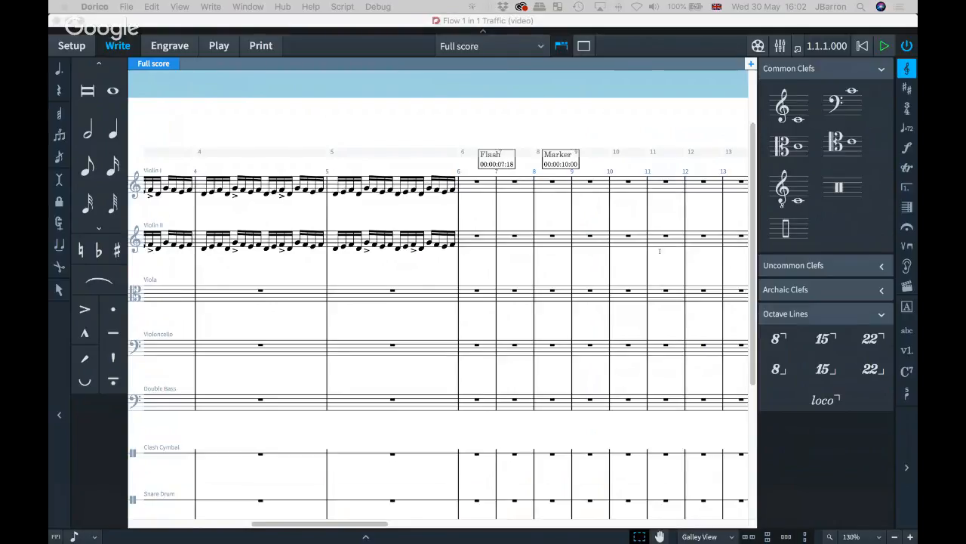
left_click(372, 311)
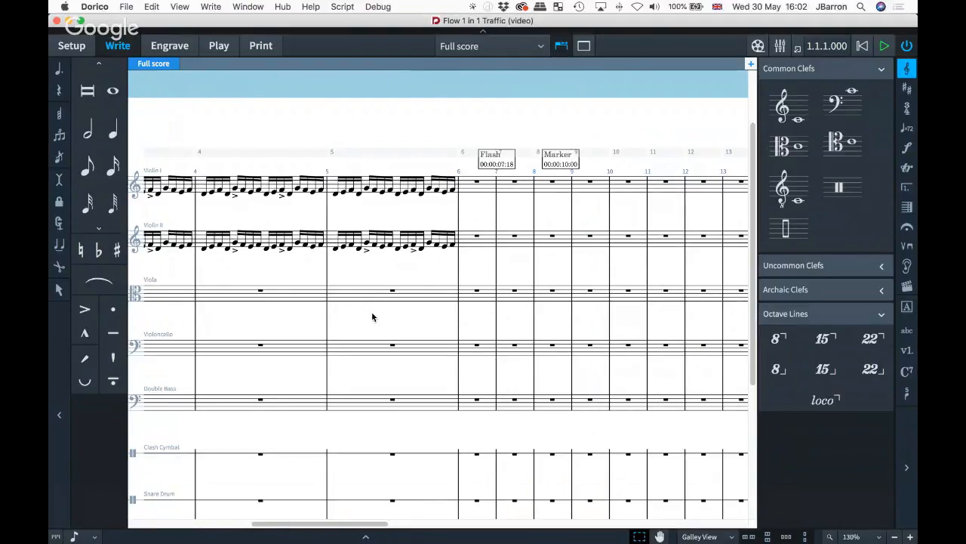
key("super+1")
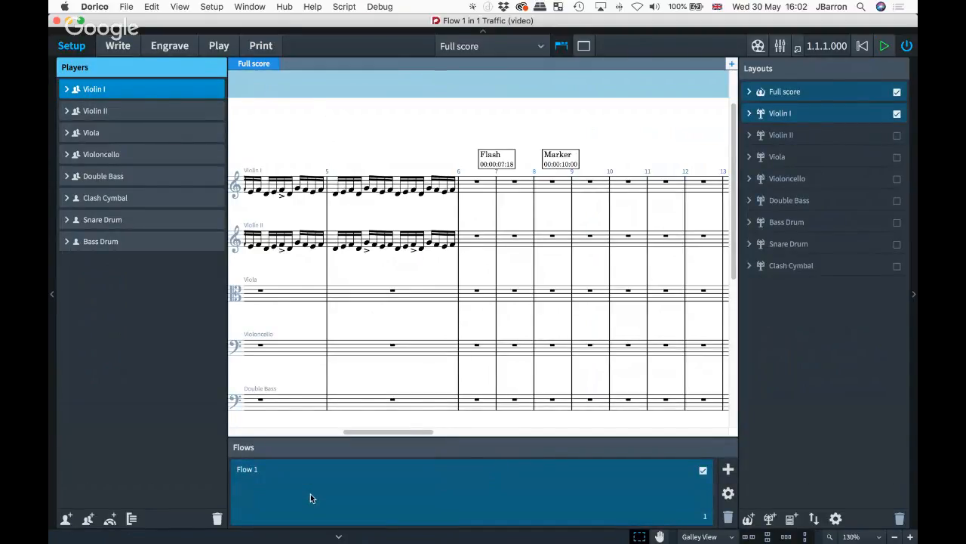
- Attach Timelapse of Stockholm at Night.mp4 from Desktop > v2 projects > 1 video folder to Flow 1
right_click(310, 494)
mouse_move(340, 451)
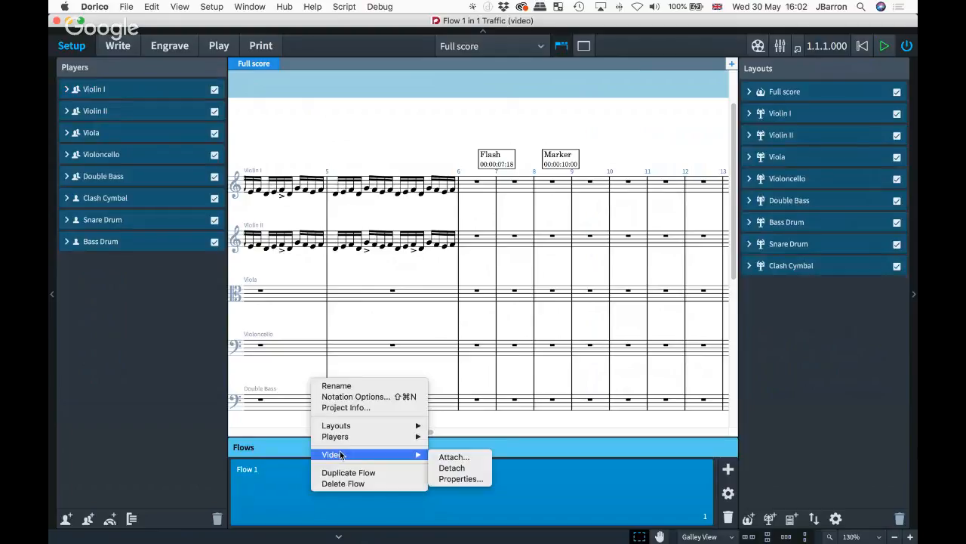
left_click(448, 458)
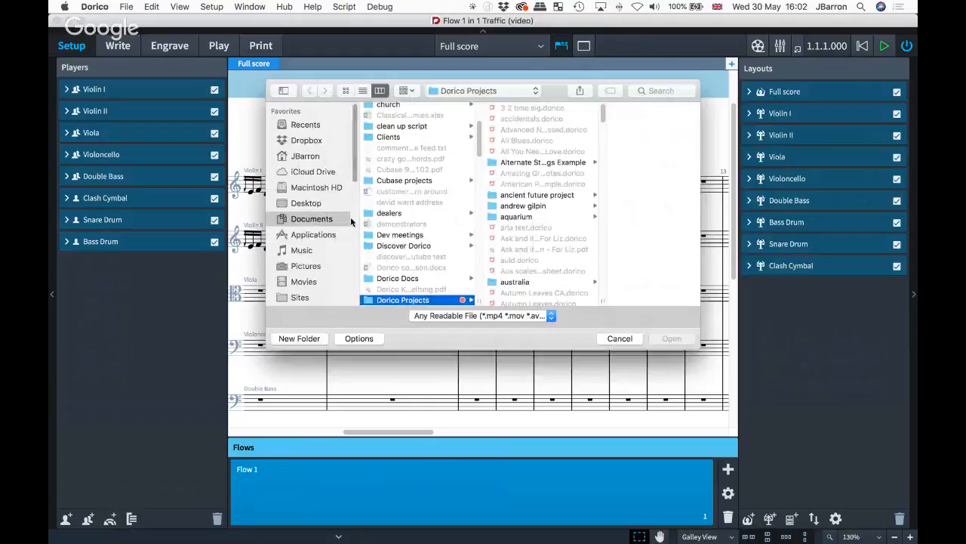
left_click(325, 203)
scroll(446, 203, "down", 15)
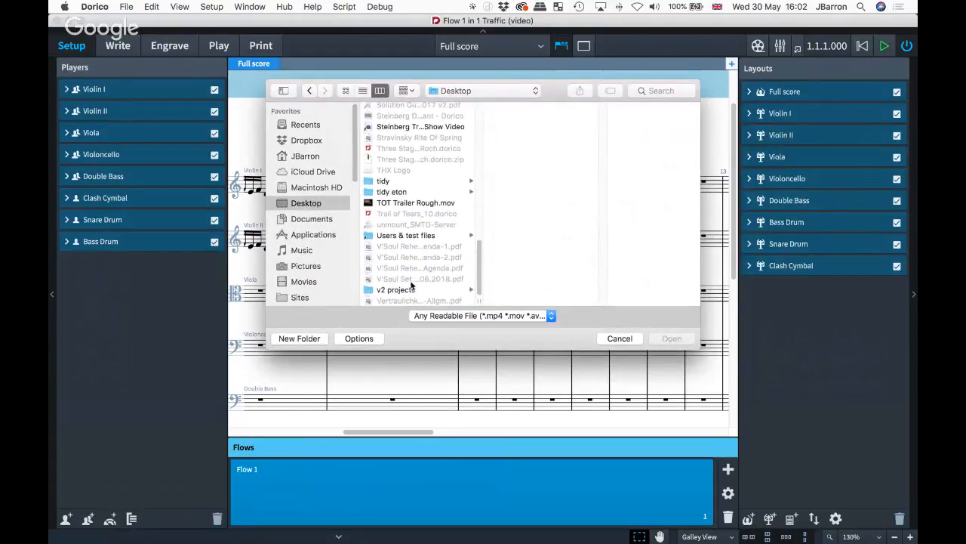
left_click(394, 287)
left_click(523, 111)
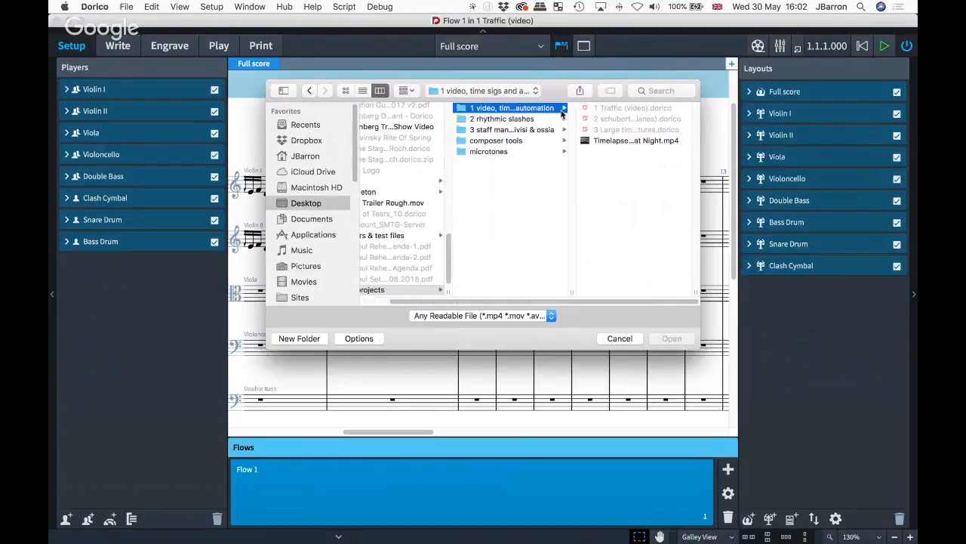
left_click(604, 142)
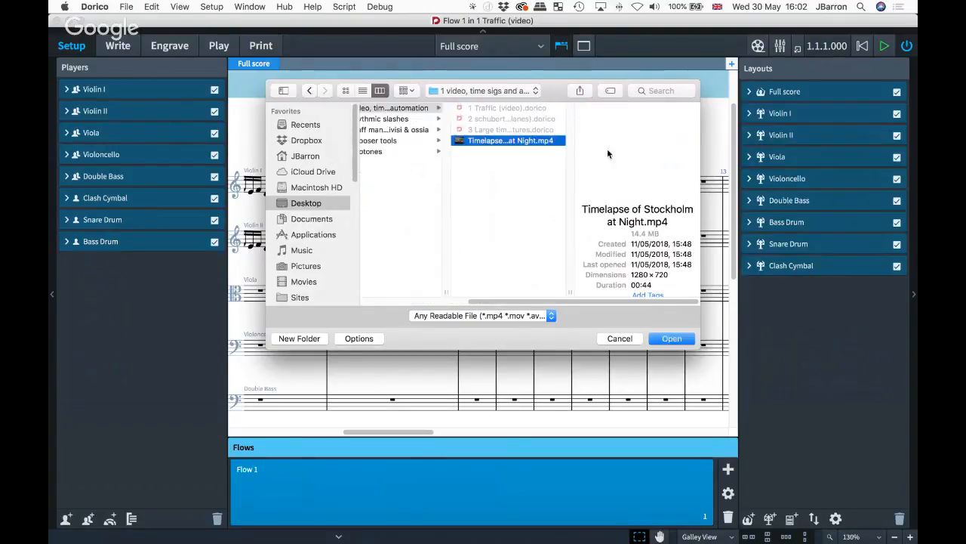
left_click(665, 337)
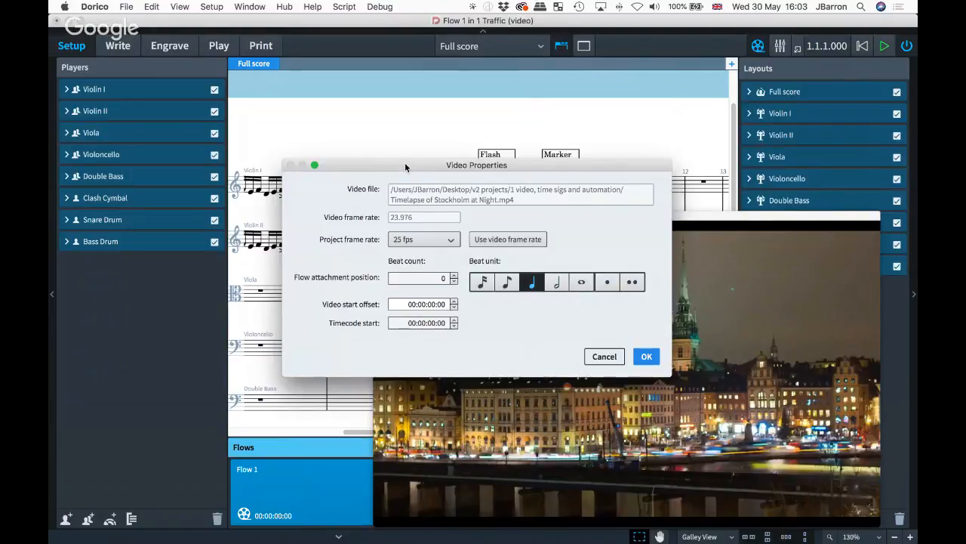
- Keep the project frame rate at 25 fps, set the beat count to 0, and confirm
left_click(423, 238)
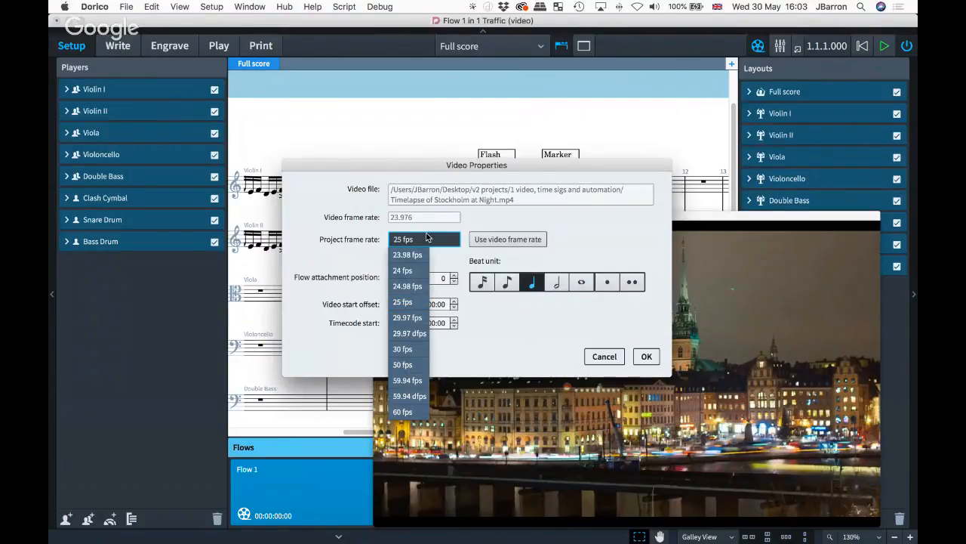
left_click(334, 251)
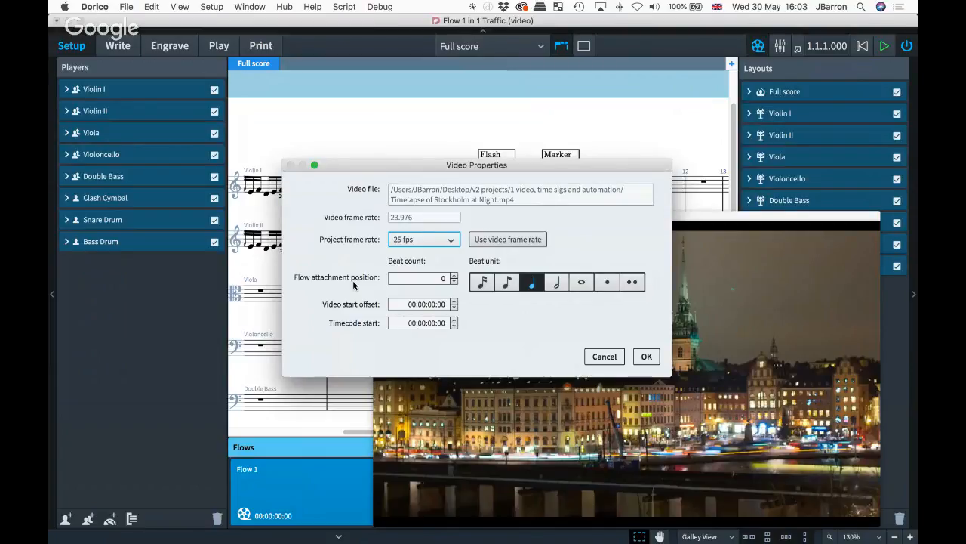
left_click(443, 278)
key("BackSpace")
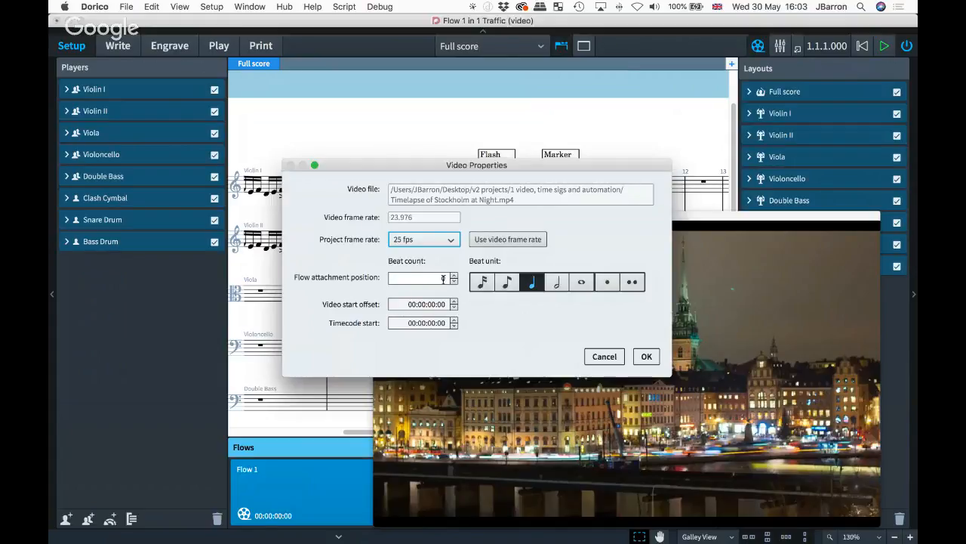
type("0")
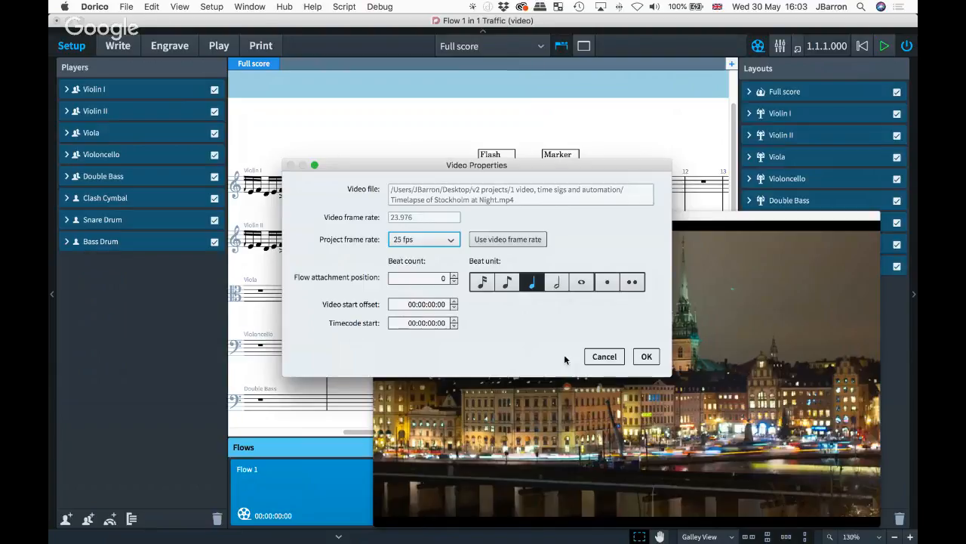
left_click(645, 356)
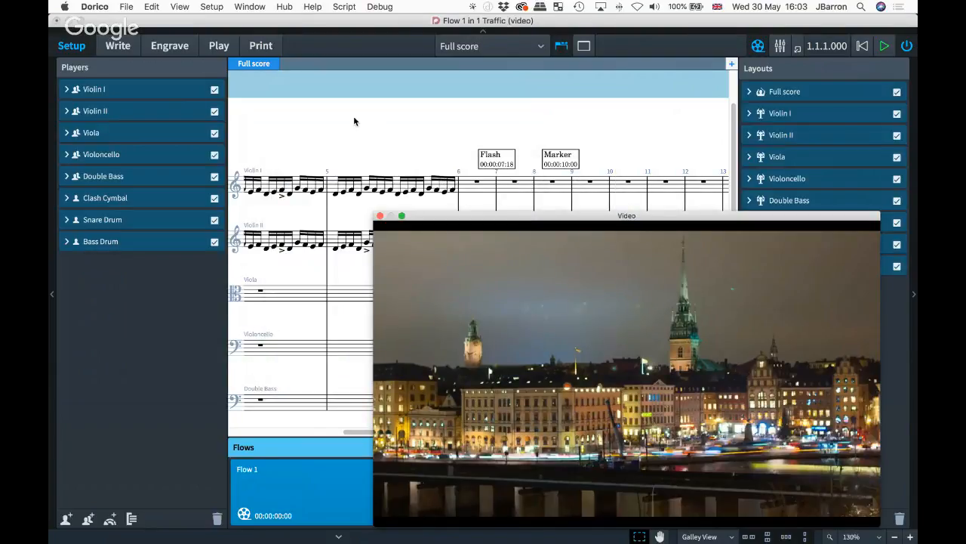
- Return to Write mode, show the Video panel, and reposition and shrink the video window
left_click(119, 46)
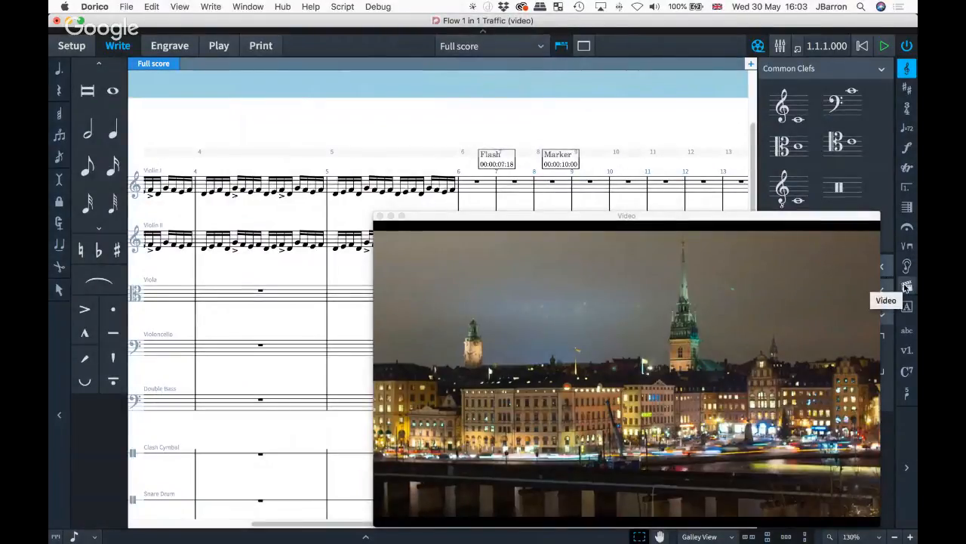
left_click(907, 287)
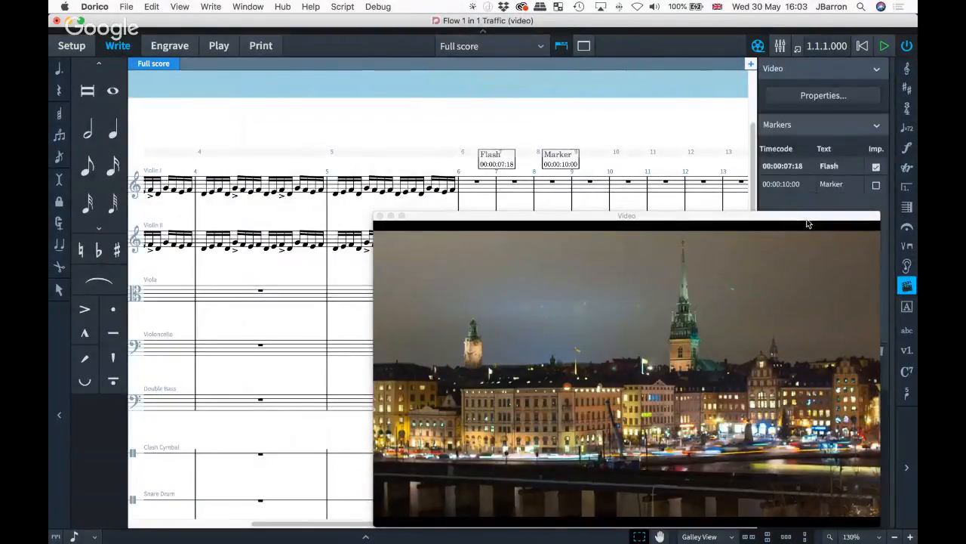
left_click_drag(808, 221, 559, 209)
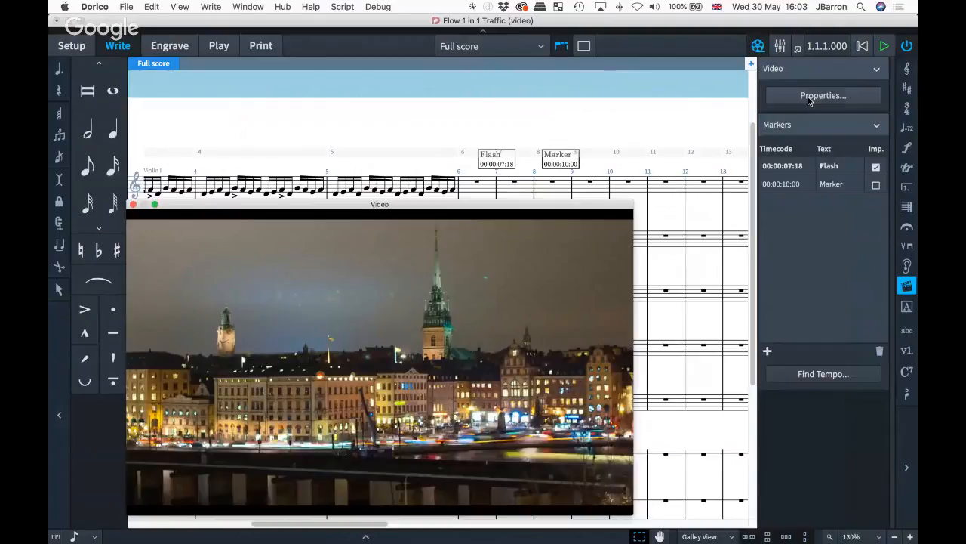
left_click_drag(344, 208, 383, 148)
left_click_drag(670, 451, 613, 460)
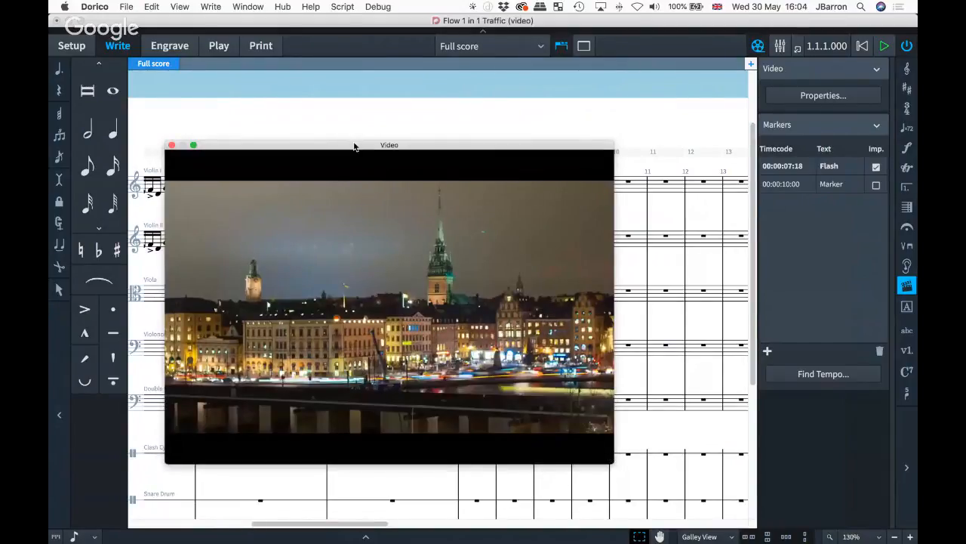
left_click_drag(353, 141, 463, 184)
- Toggle the video window, play back from the flow start, and step the playback position
key("F4")
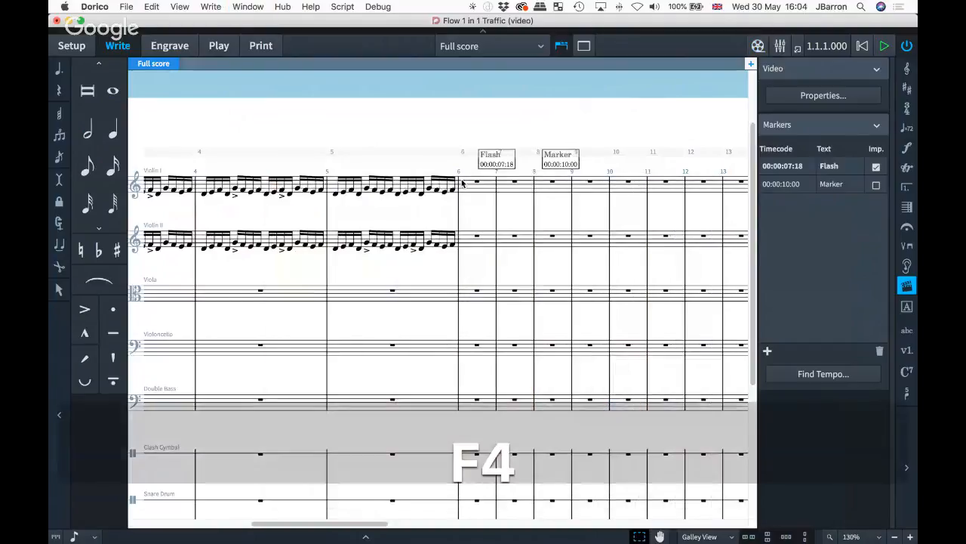
key("F4")
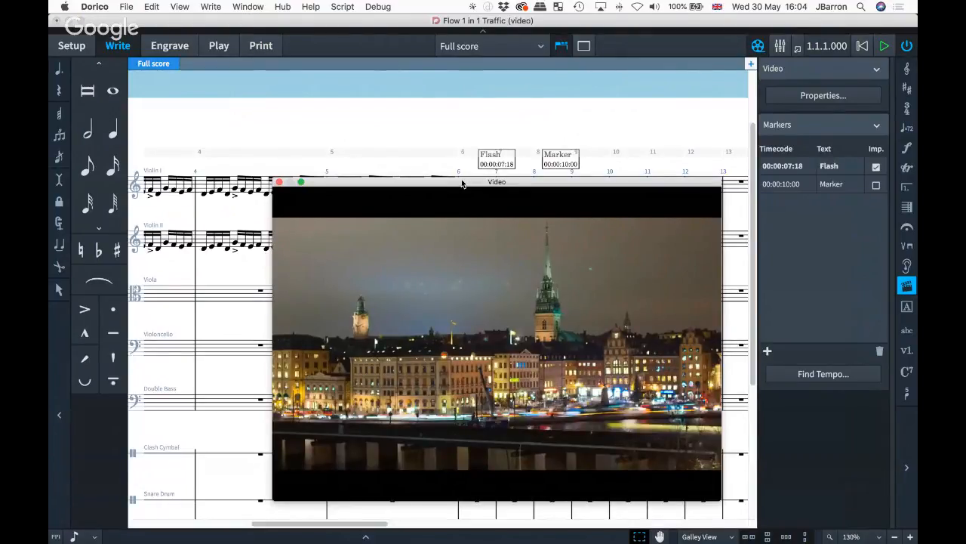
key("alt+shift+space")
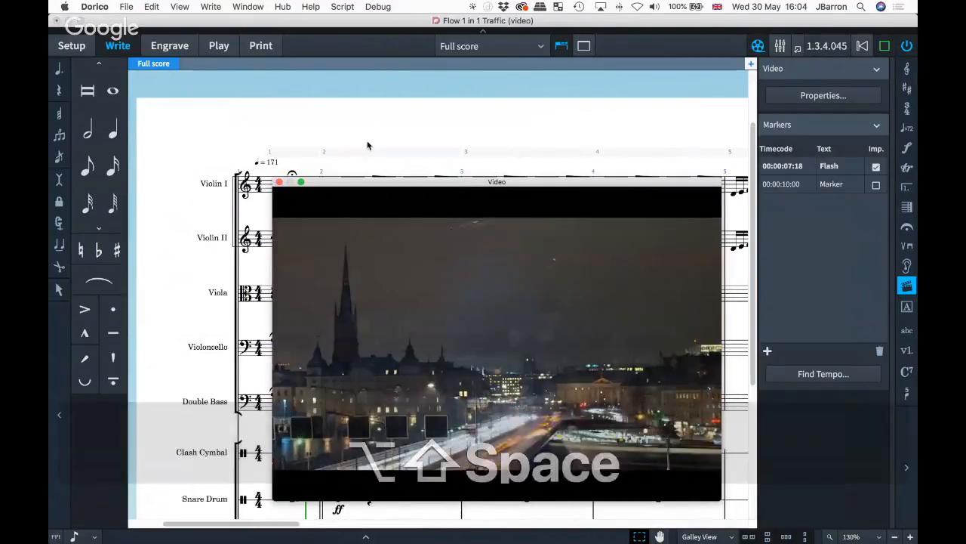
key("space")
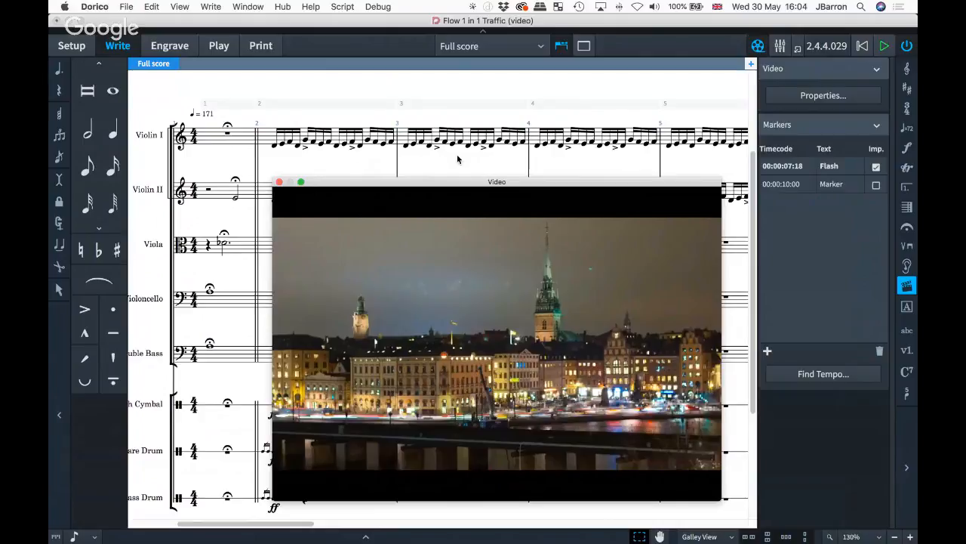
key("F9")
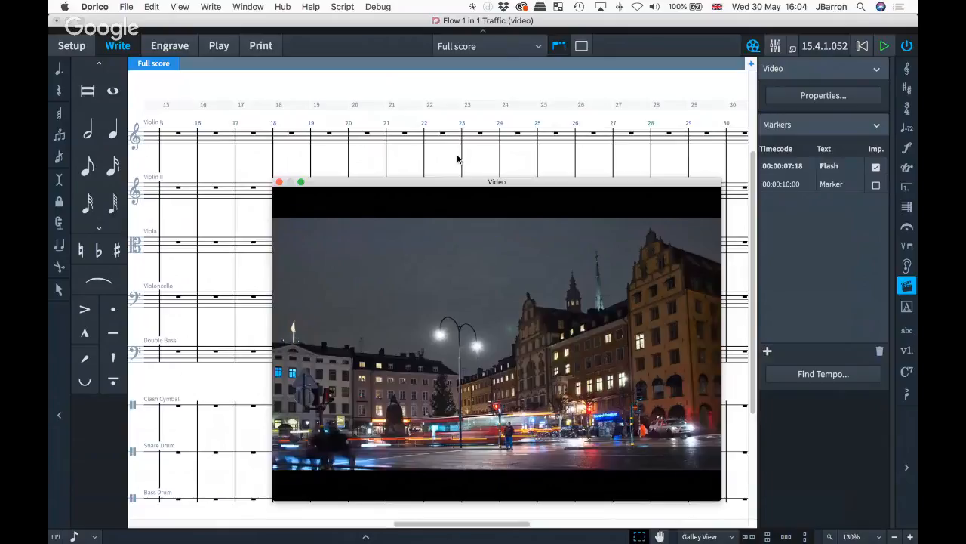
key("F9")
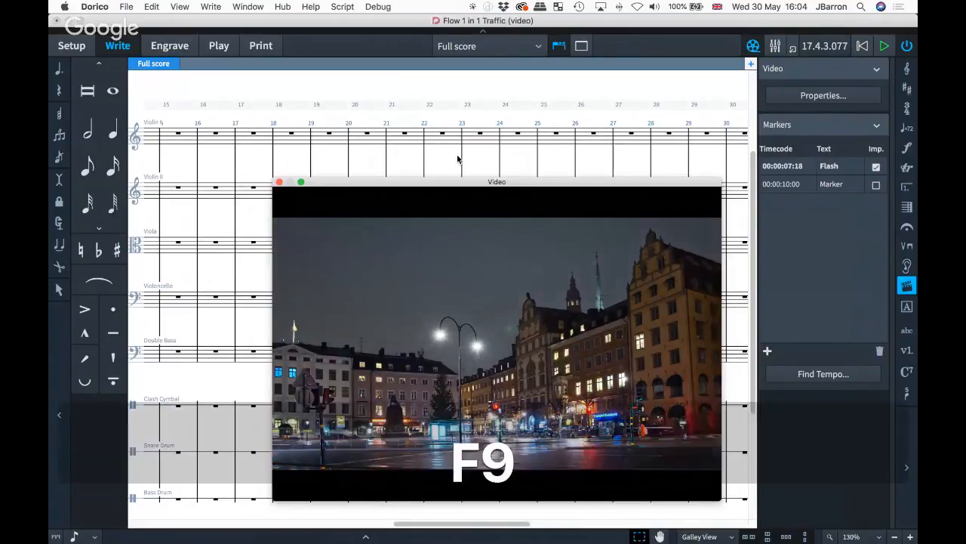
key("F7")
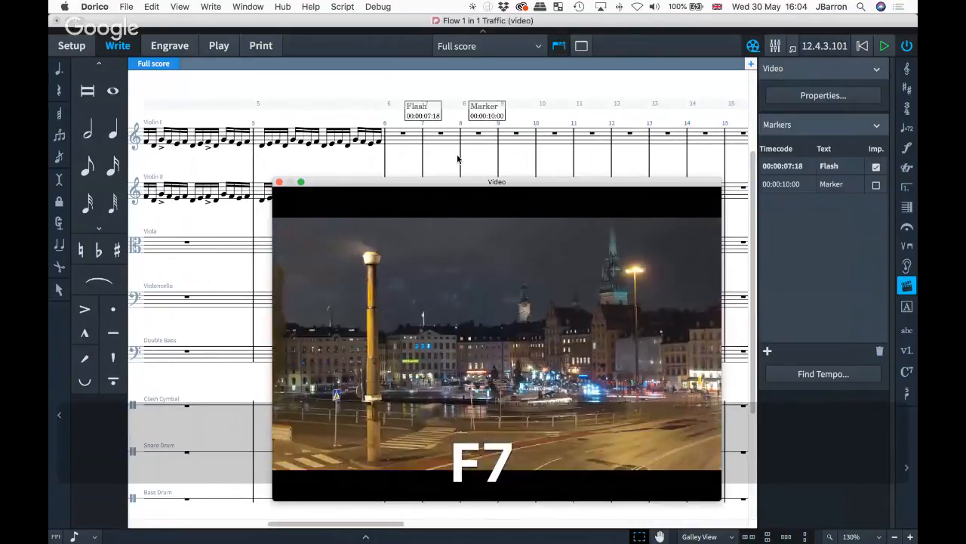
key("super+F9")
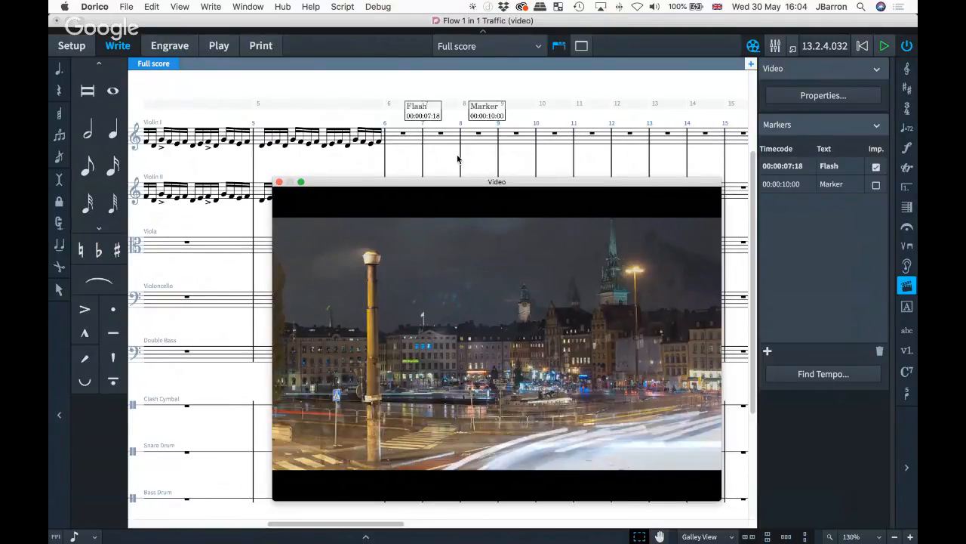
- Turn on Show playhead when stopped in Preferences and apply it
key("super+comma")
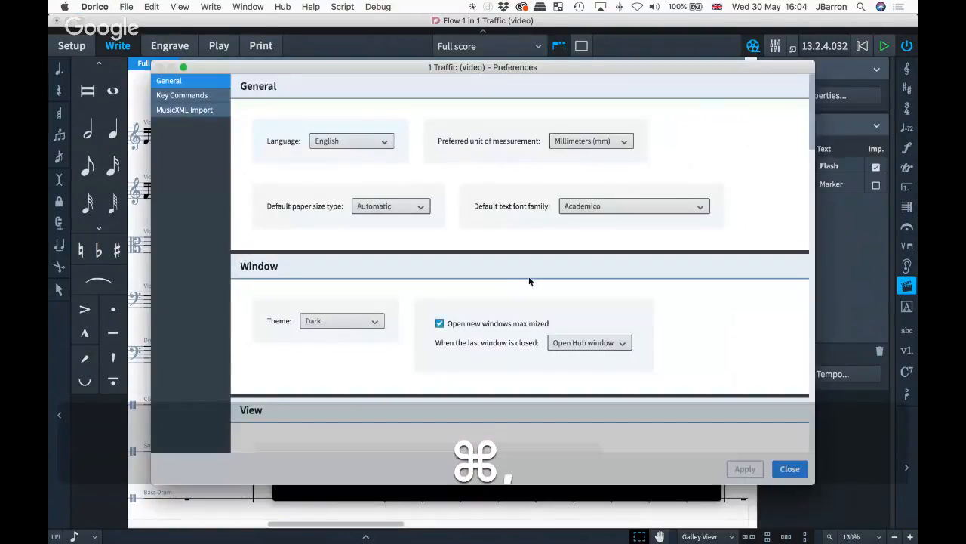
scroll(682, 320, "down", 15)
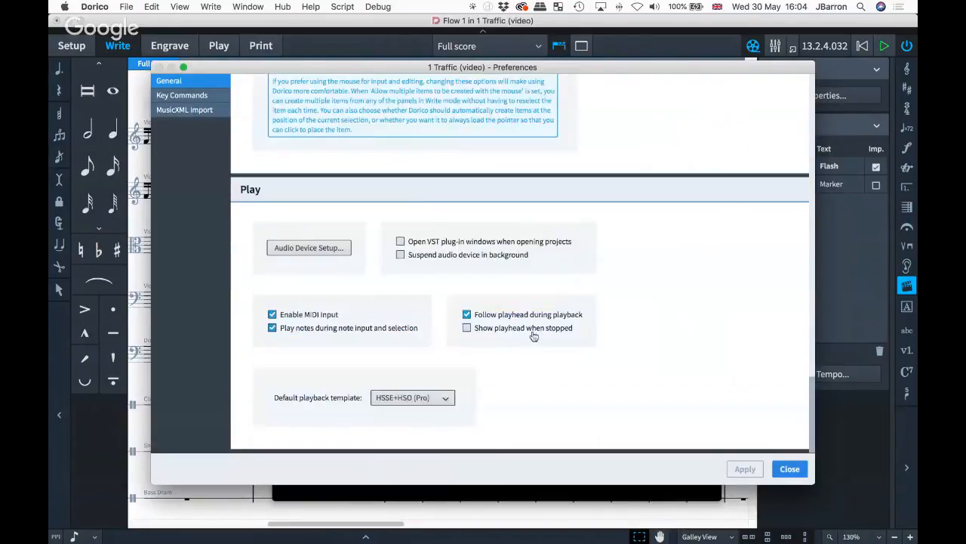
left_click(490, 333)
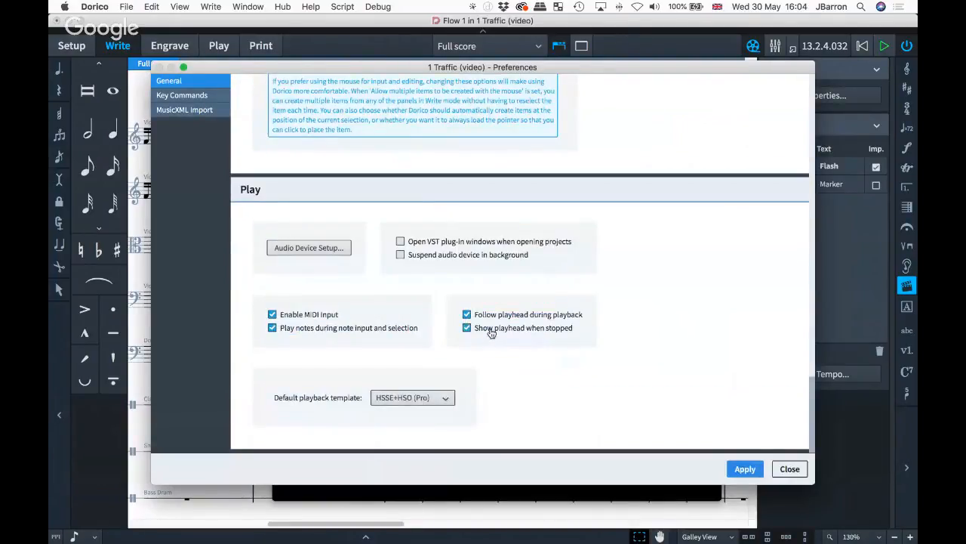
left_click(745, 469)
left_click(779, 472)
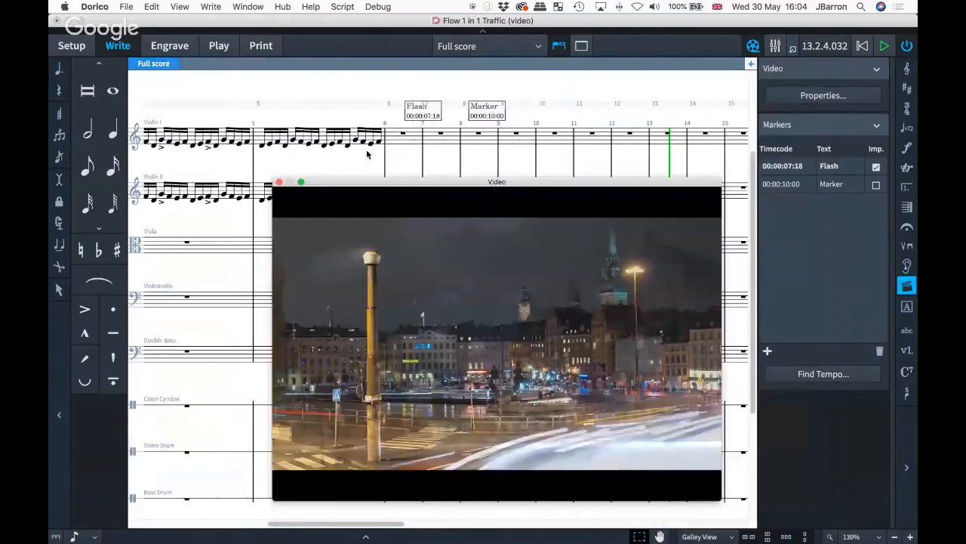
scroll(468, 148, "right", 5)
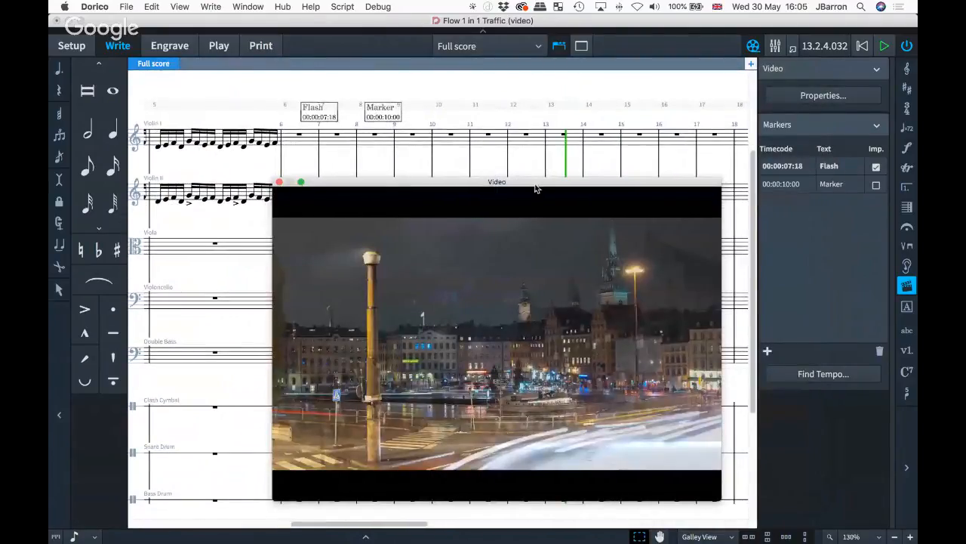
- Move the video window aside and step the playhead to 13.3.4.098, at the scene cut
left_click_drag(534, 189, 729, 473)
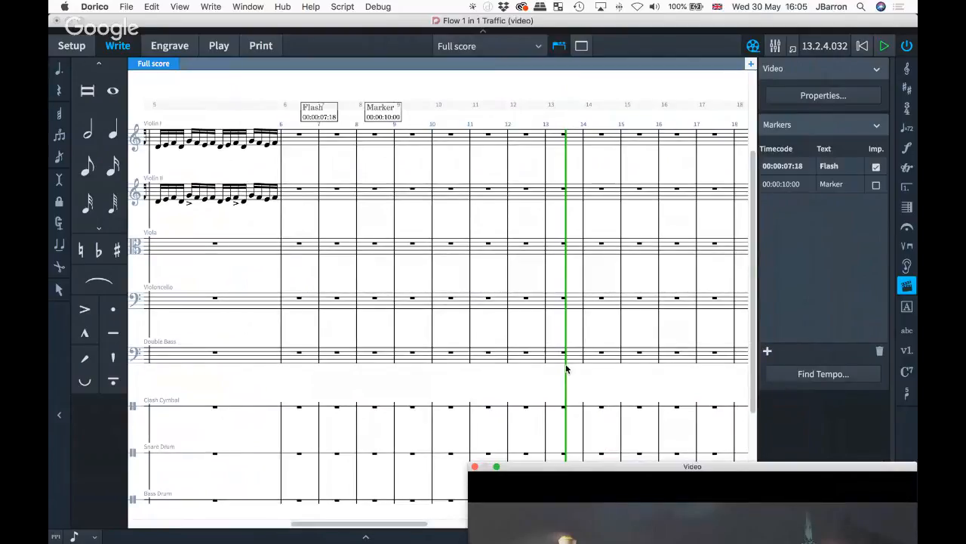
key("F7")
key("F9")
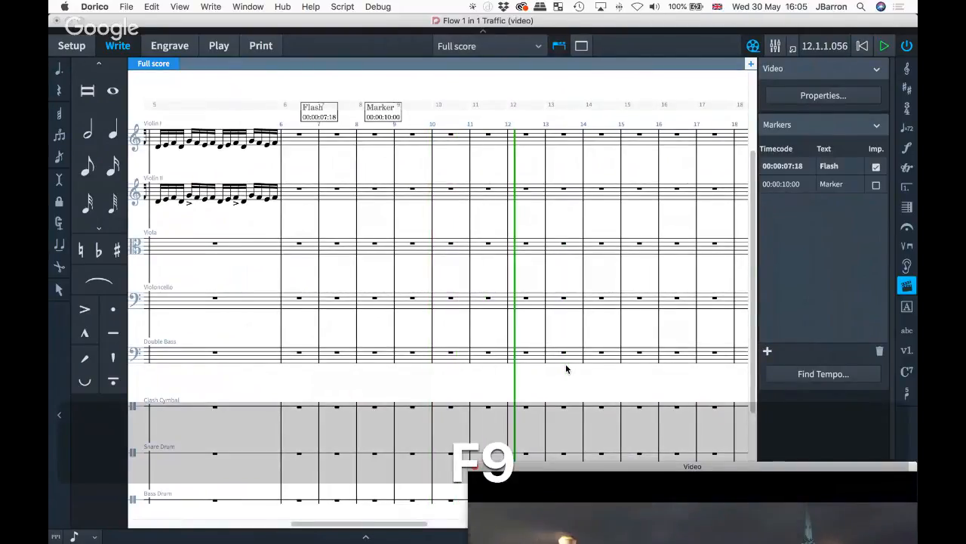
key("super+F7")
key("super+F7")
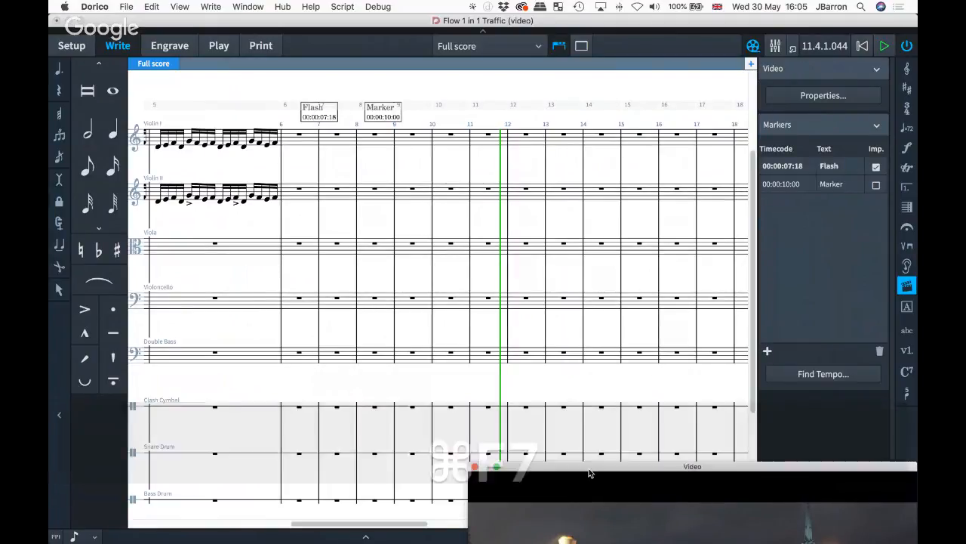
key("F9")
key("F9")
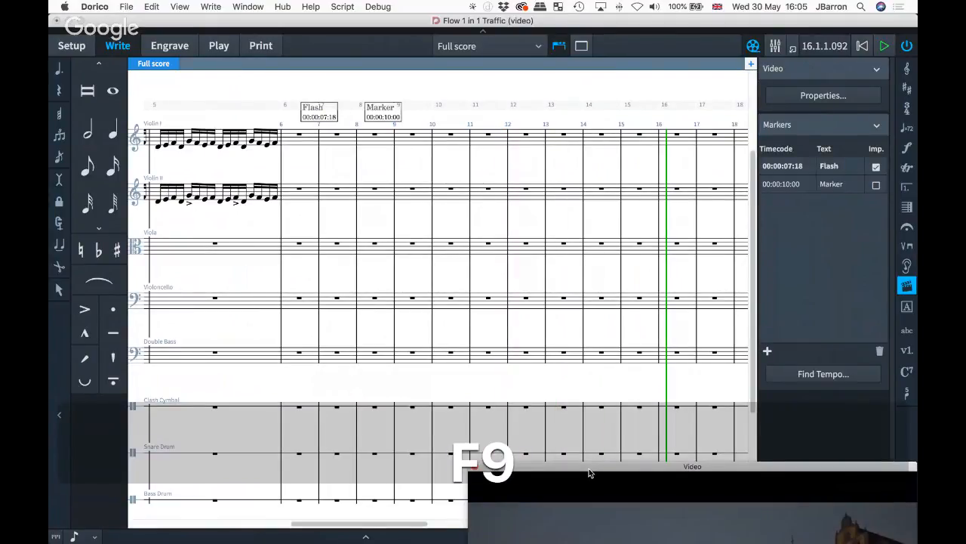
left_click_drag(589, 472, 269, 209)
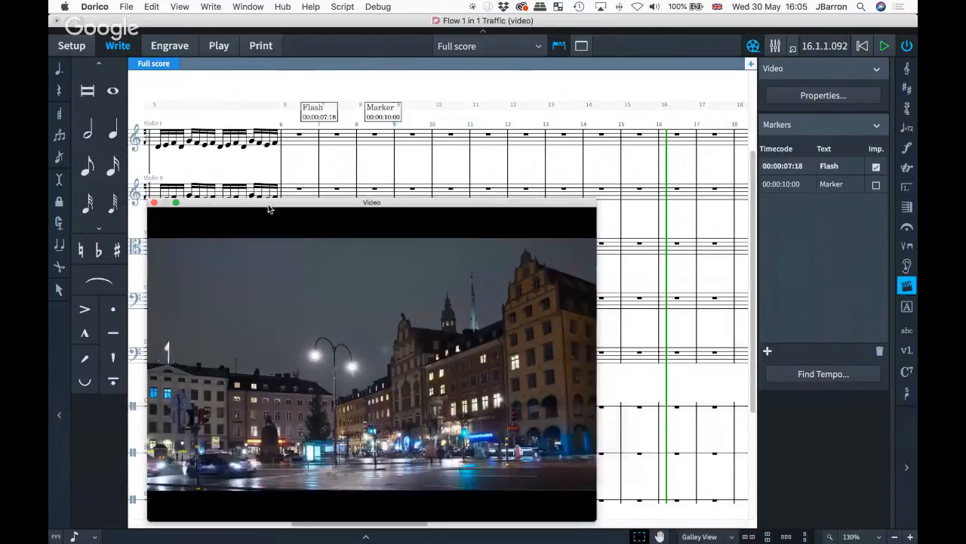
key("F7")
key("F7")
key("F9")
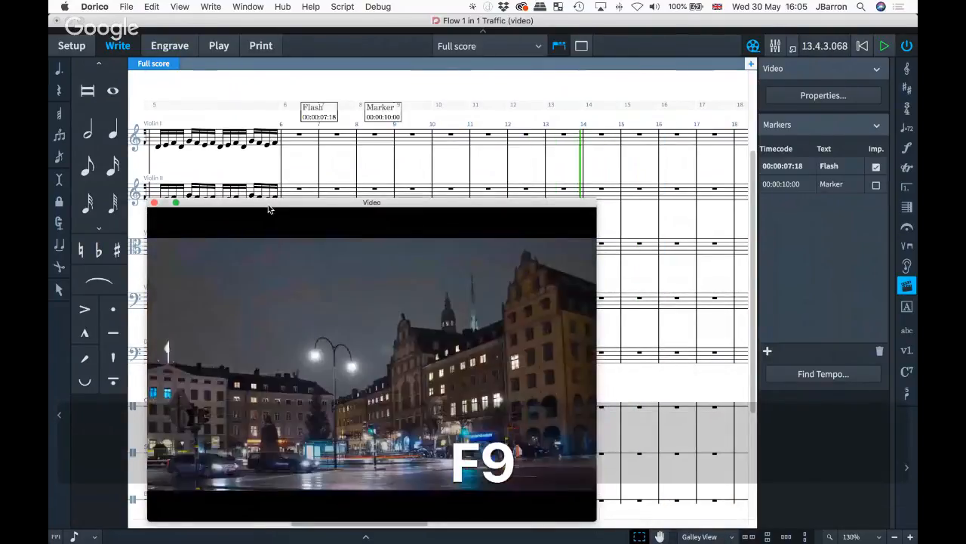
key("super+F7")
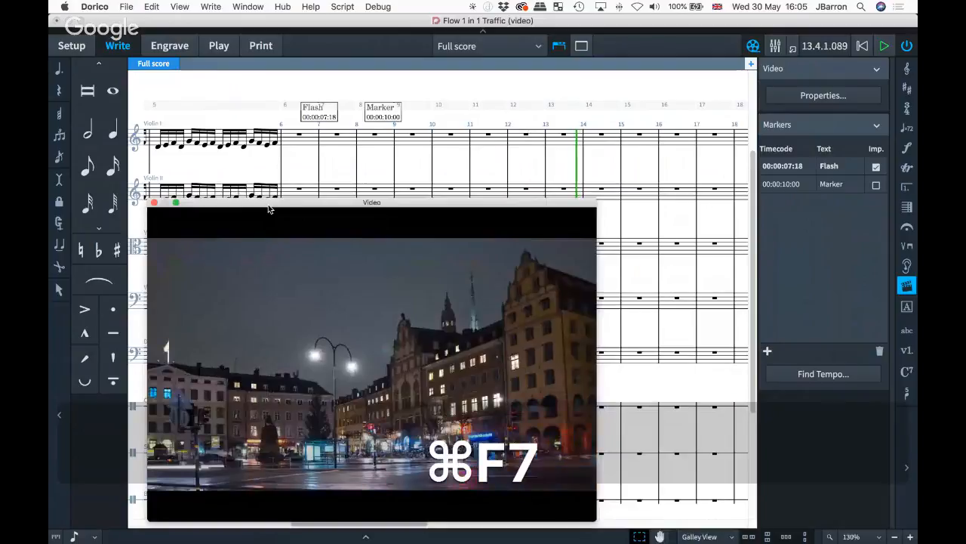
key("super+F9")
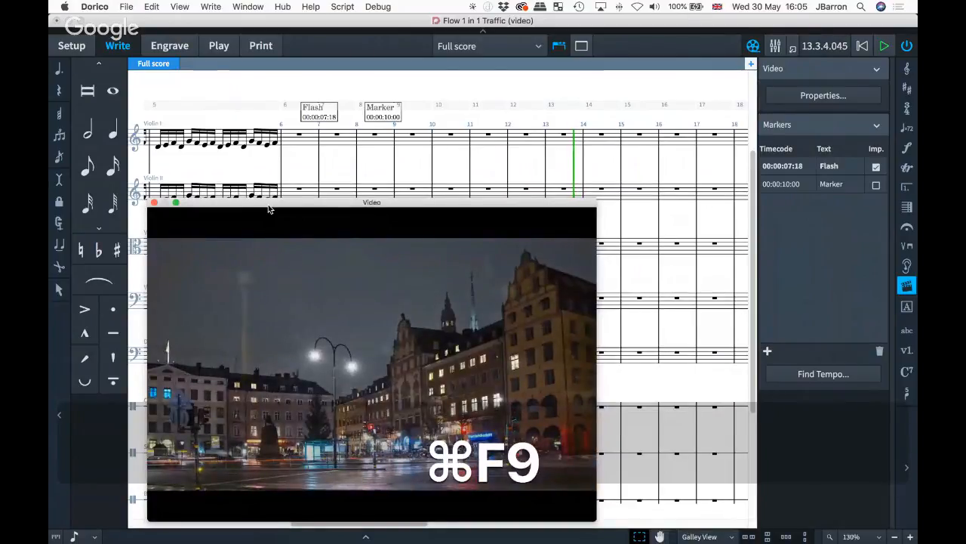
key("super+F9")
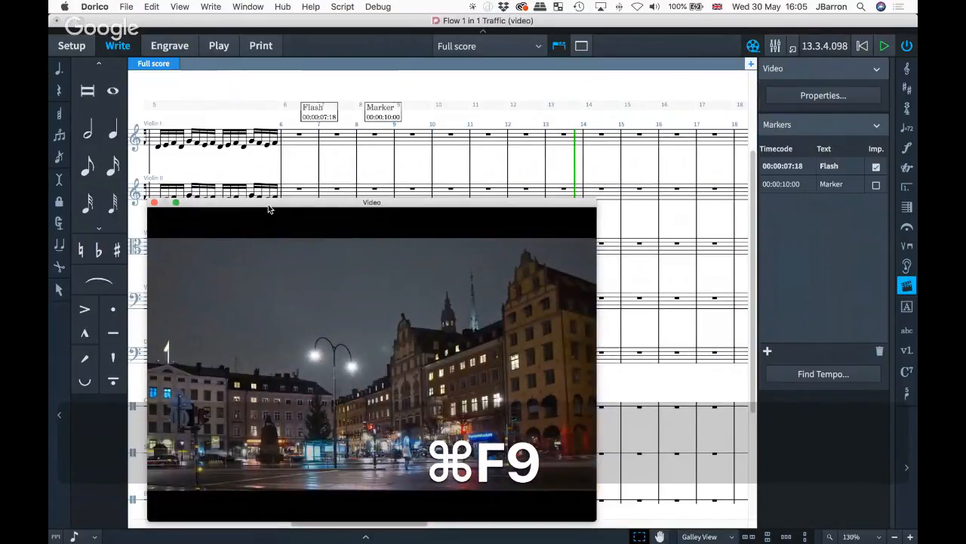
- Create a marker at the playhead position via Write > Create Marker
left_click(211, 8)
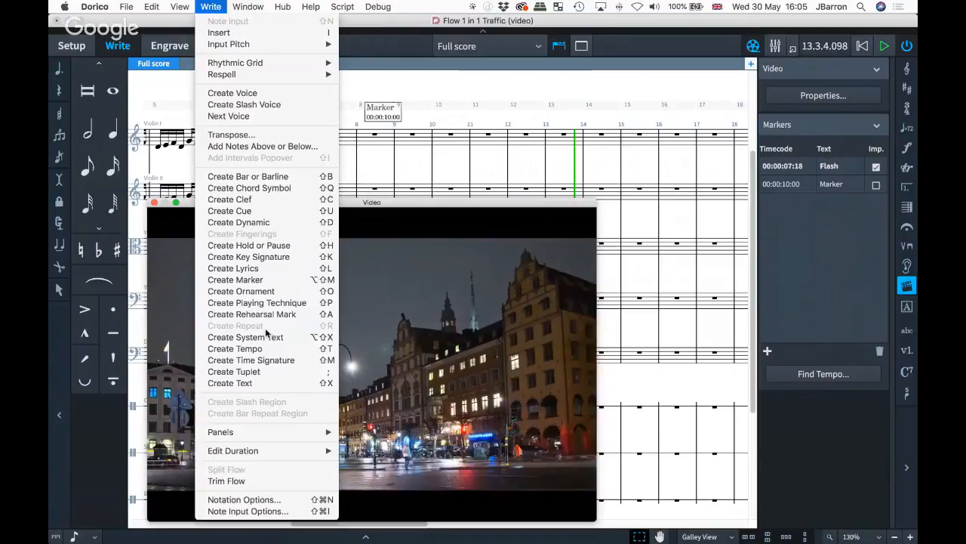
left_click(307, 283)
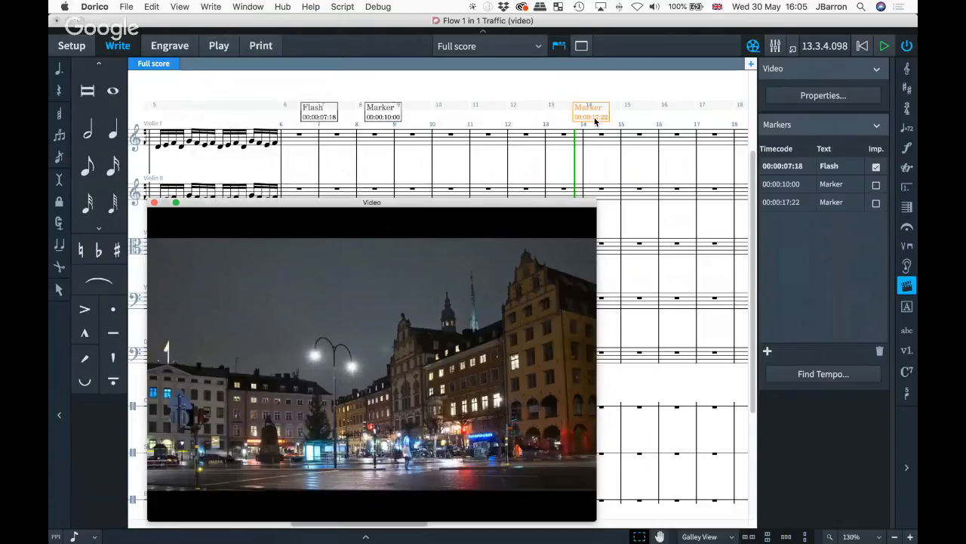
scroll(595, 120, "up", 5)
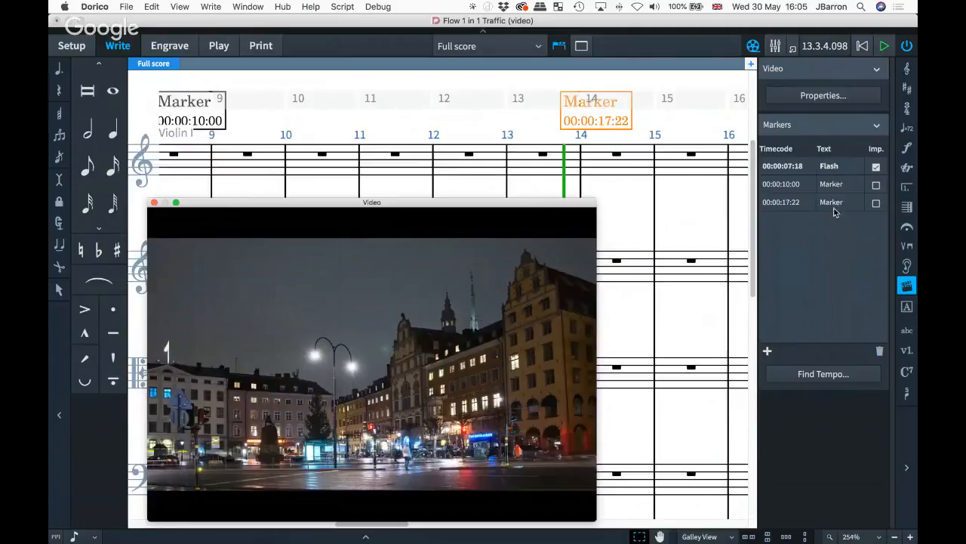
left_click(833, 166)
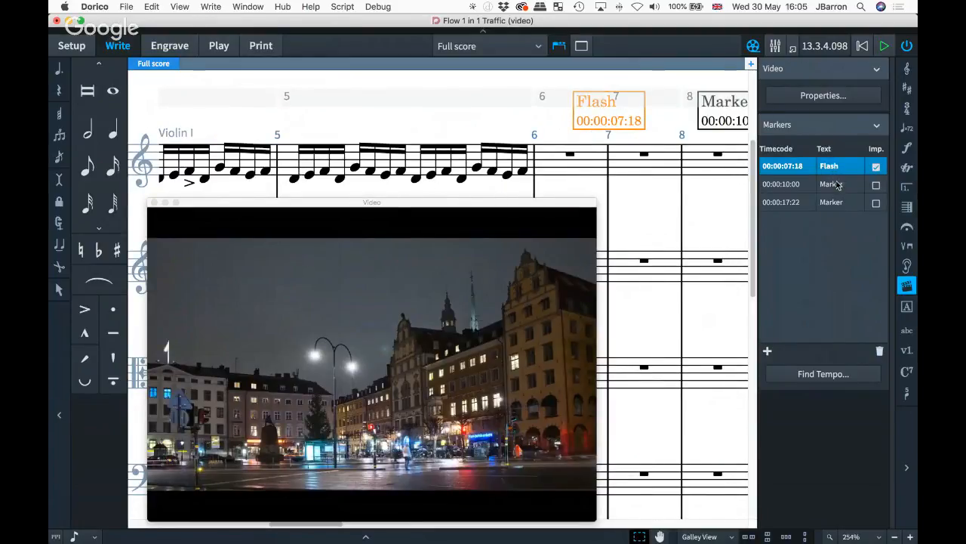
- Rename the 00:00:10:00 marker to edit and 00:00:17:22 to scene, flagging scene important
double_click(834, 183)
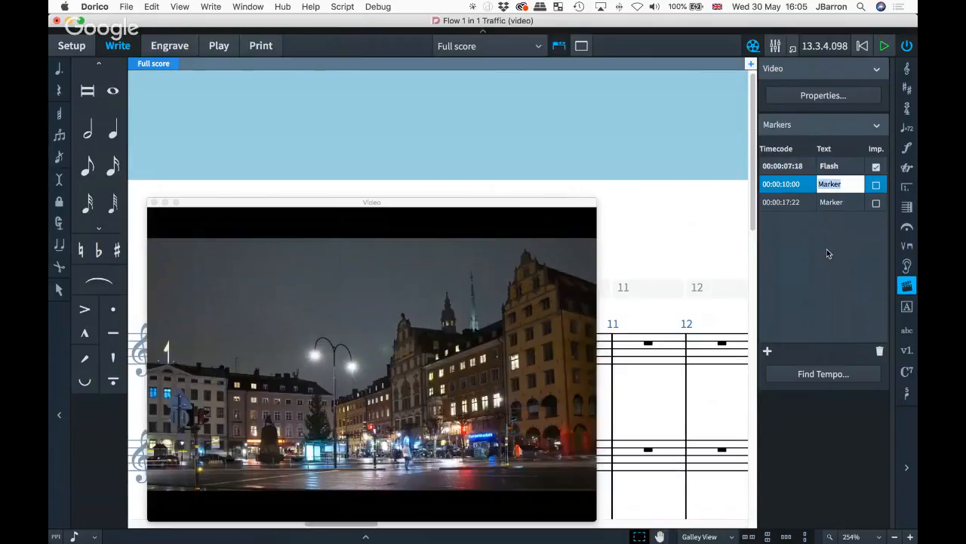
type("edit")
key("Return")
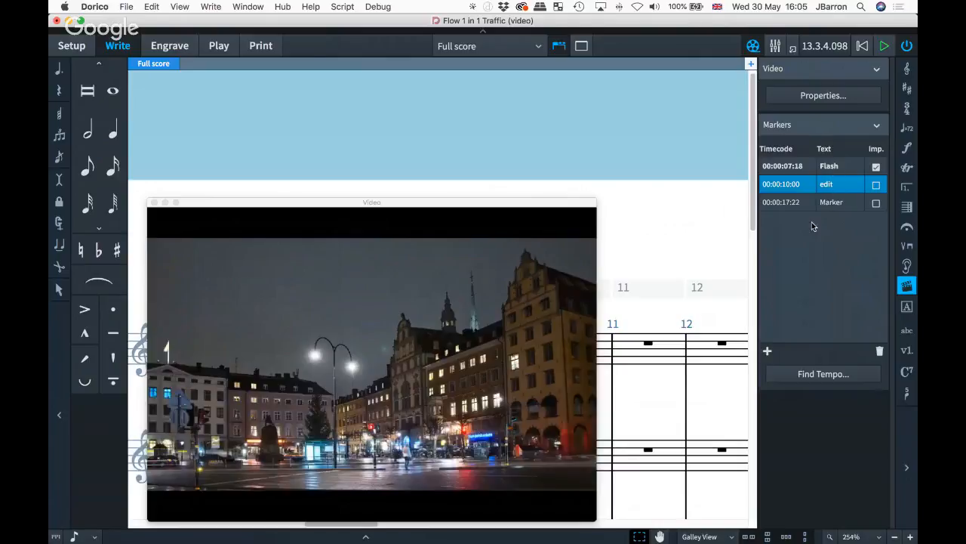
double_click(834, 202)
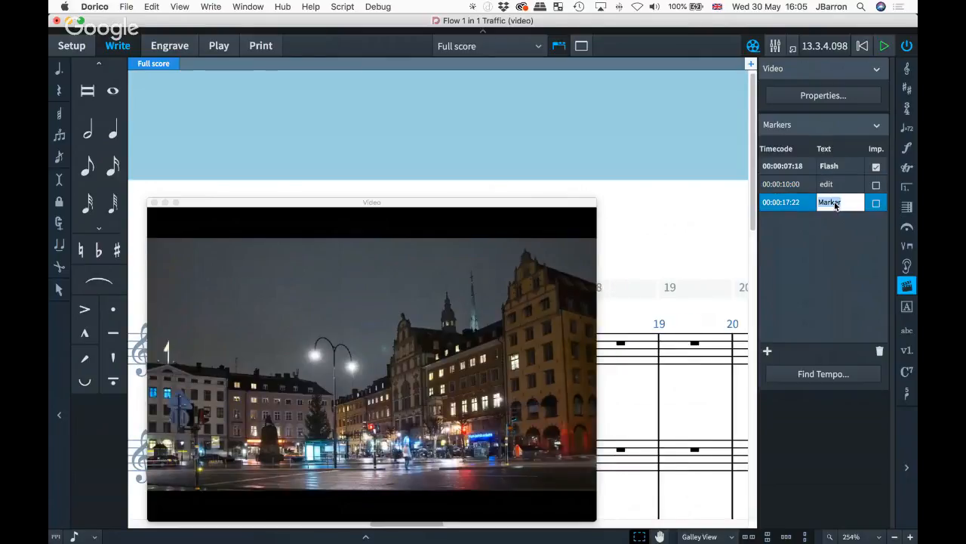
type("scene")
key("Return")
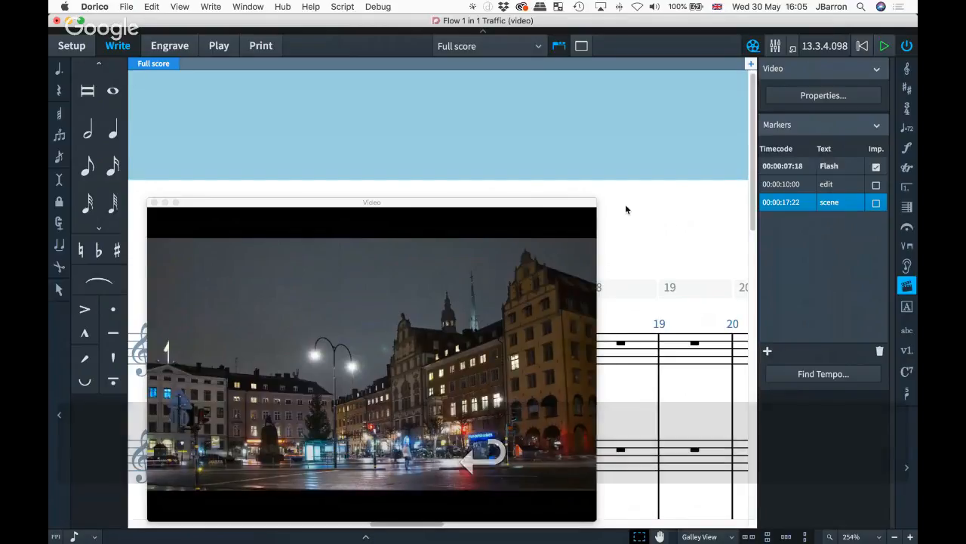
scroll(626, 209, "down", 4)
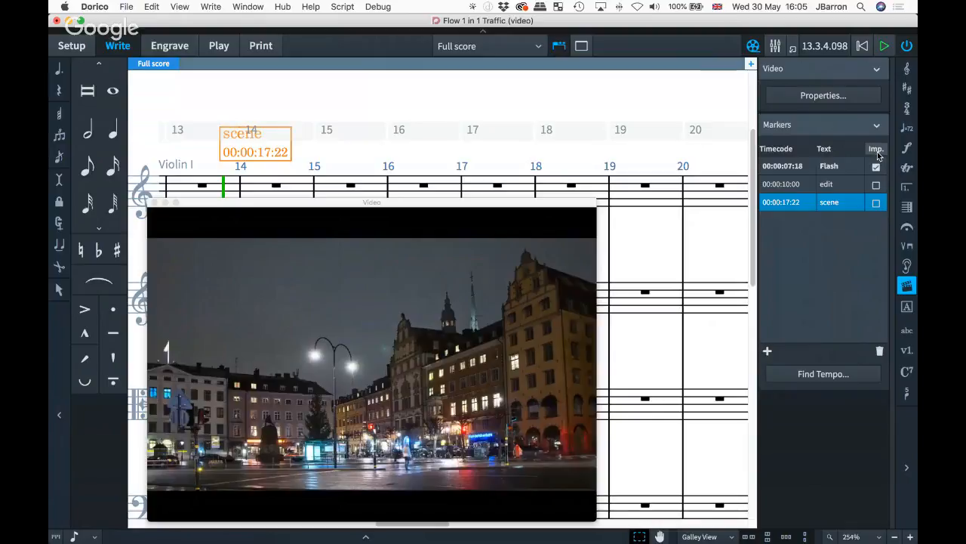
left_click(878, 204)
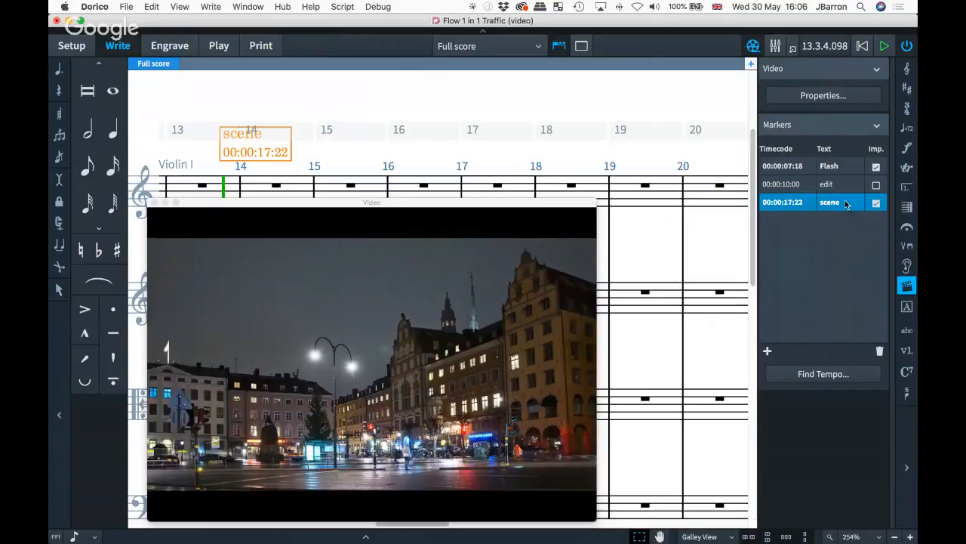
- Open Find Tempo and narrow the tempo range to 110–206 bpm
left_click(818, 375)
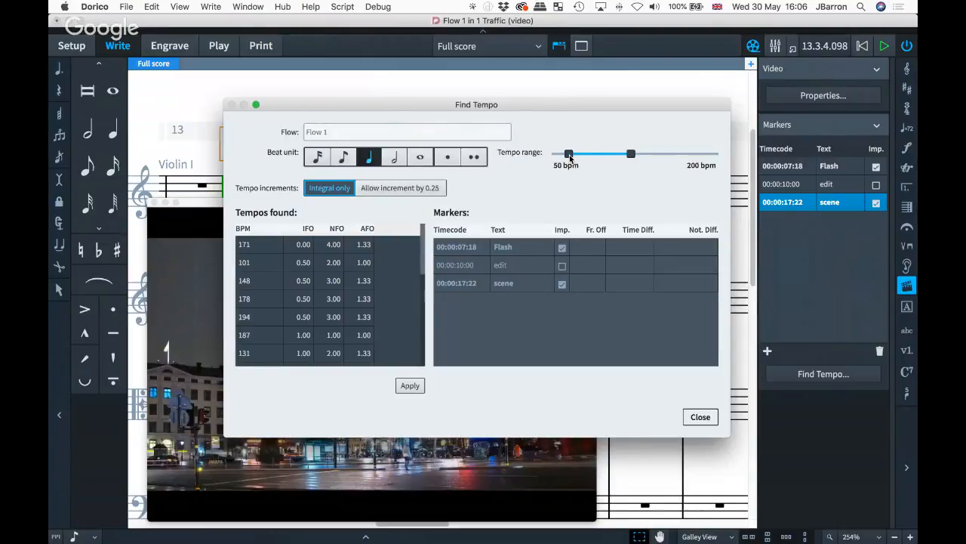
left_click_drag(568, 154, 634, 154)
left_click_drag(575, 155, 694, 156)
left_click_drag(606, 155, 655, 156)
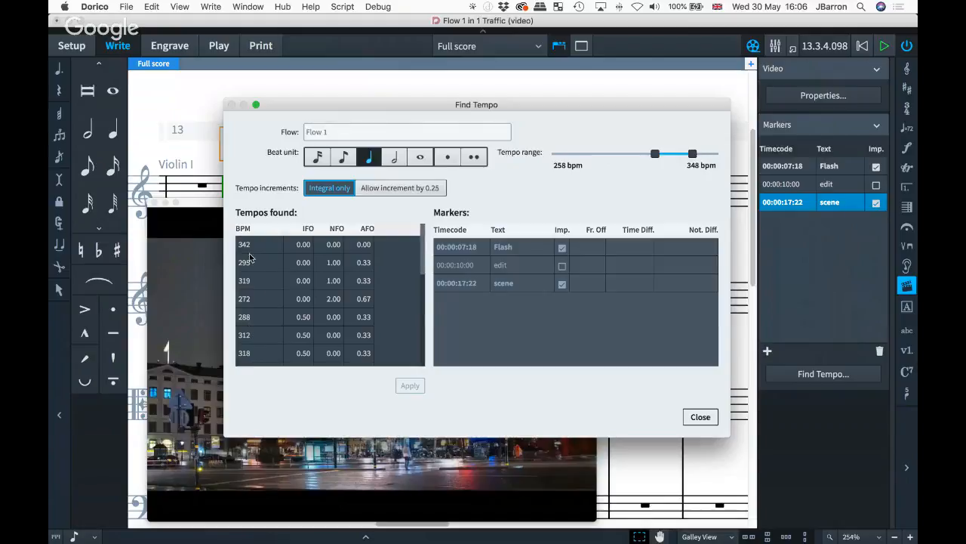
left_click_drag(654, 154, 593, 157)
left_click_drag(693, 156, 634, 161)
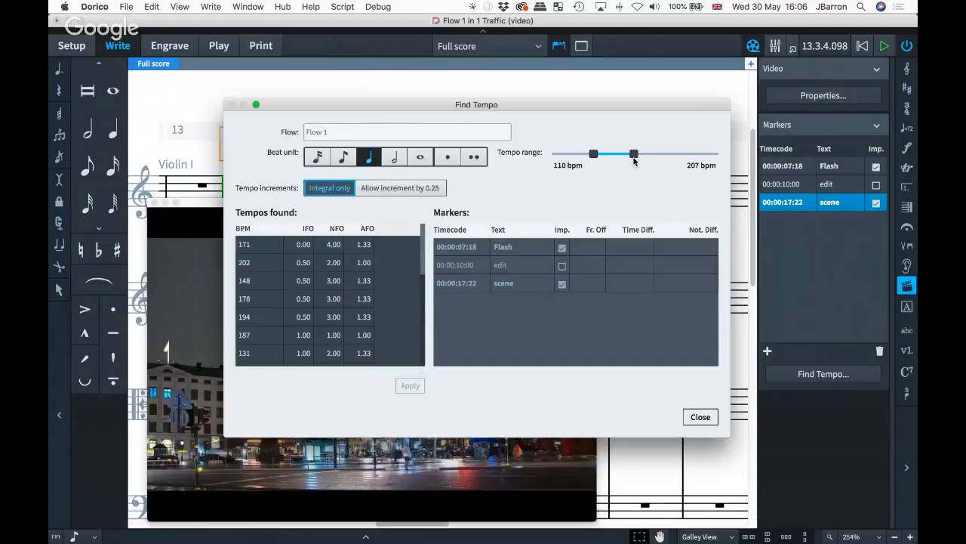
- Compare 171, 202, 148 and 131 bpm against the markers, then select 171 bpm
left_click(268, 247)
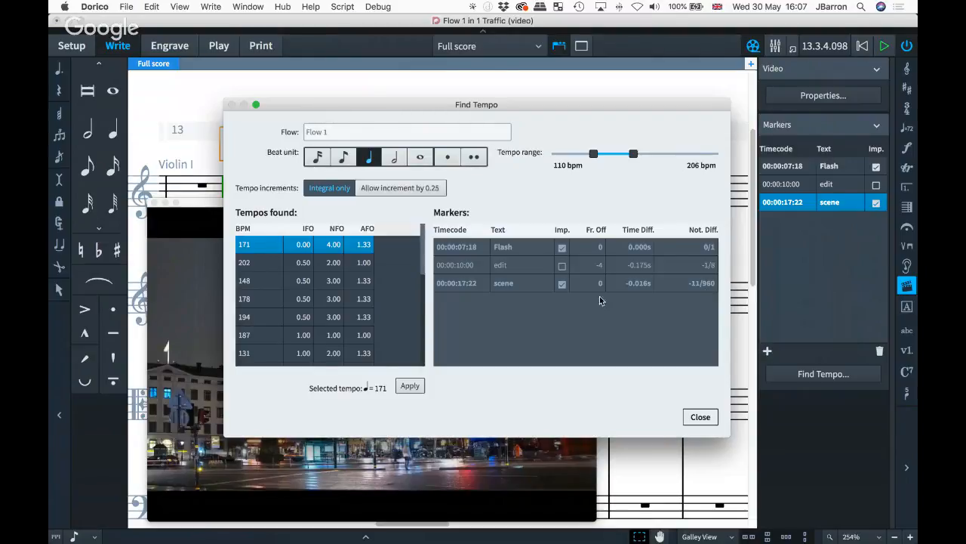
left_click(255, 267)
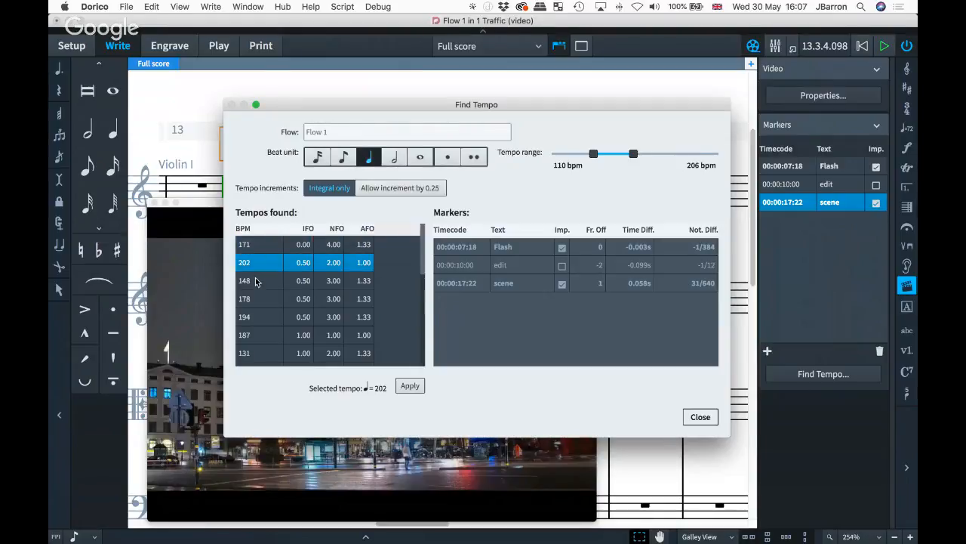
left_click(255, 281)
scroll(257, 317, "down", 3)
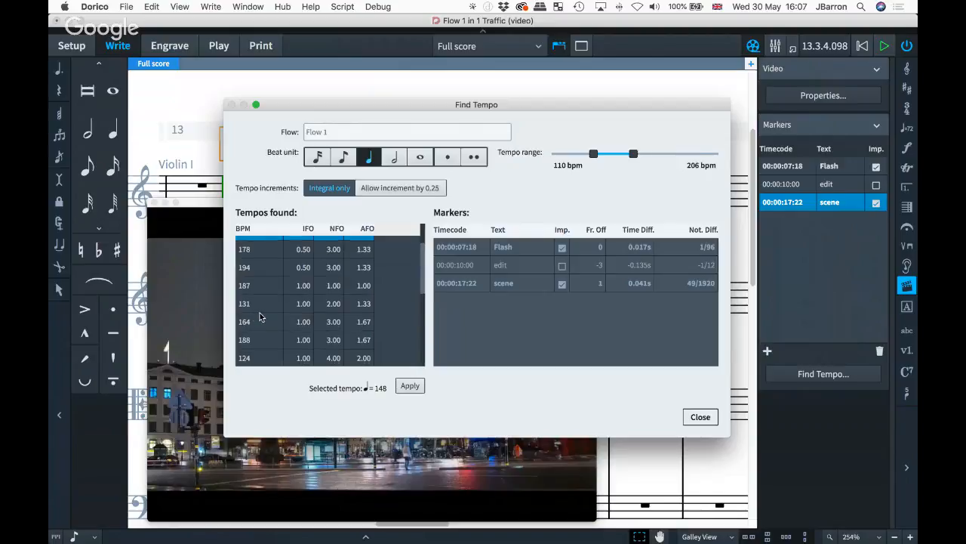
left_click(257, 304)
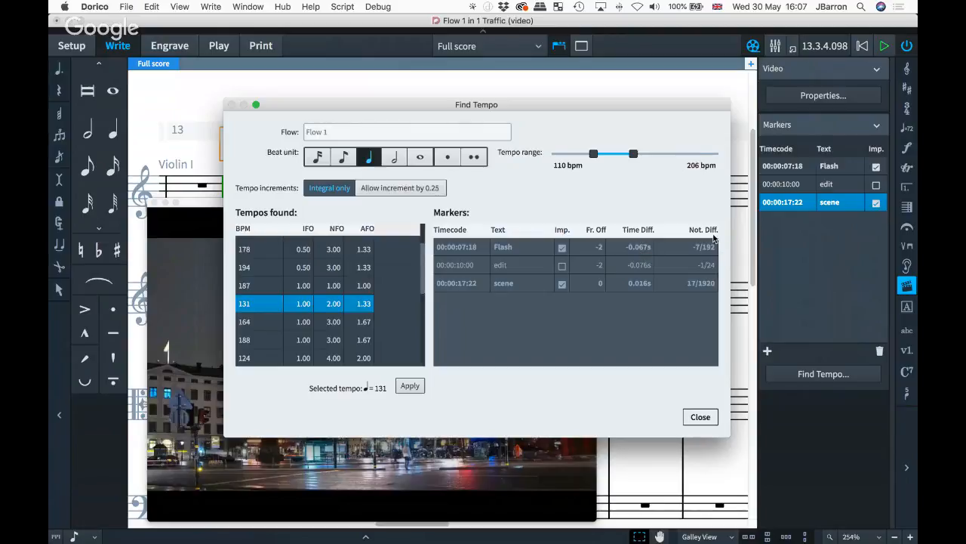
scroll(340, 292, "up", 3)
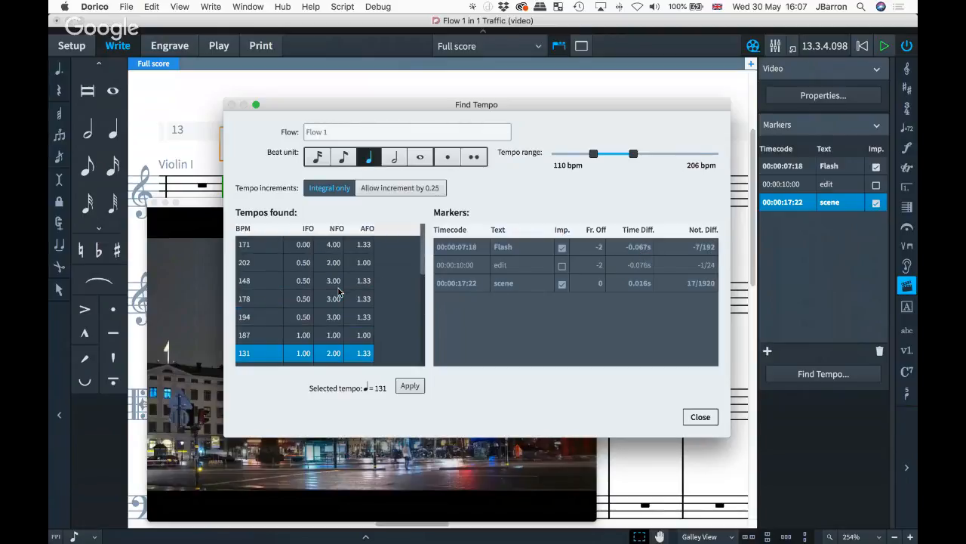
left_click(257, 245)
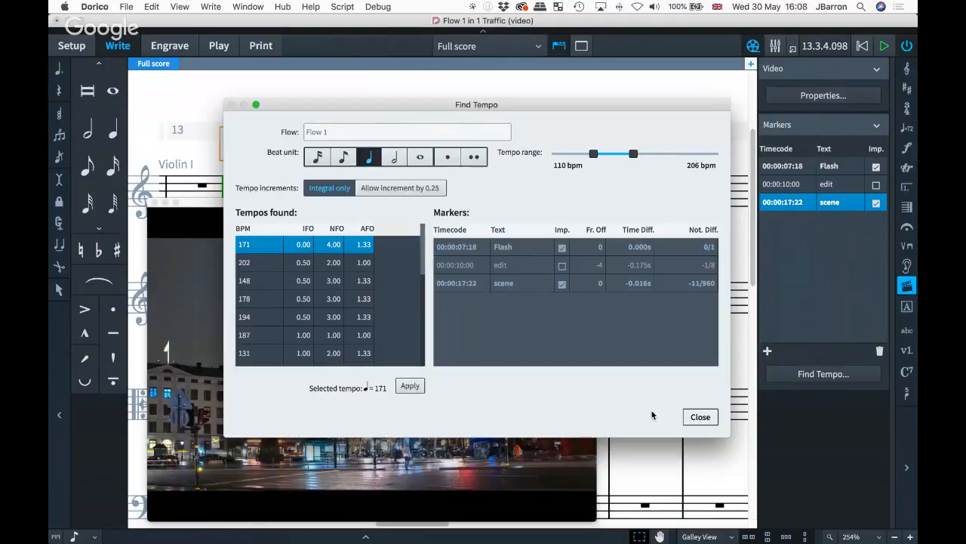
- Apply the ♩=171 tempo, then switch to Play mode to show the video and instrument tracks
left_click(704, 417)
scroll(703, 420, "left", 20)
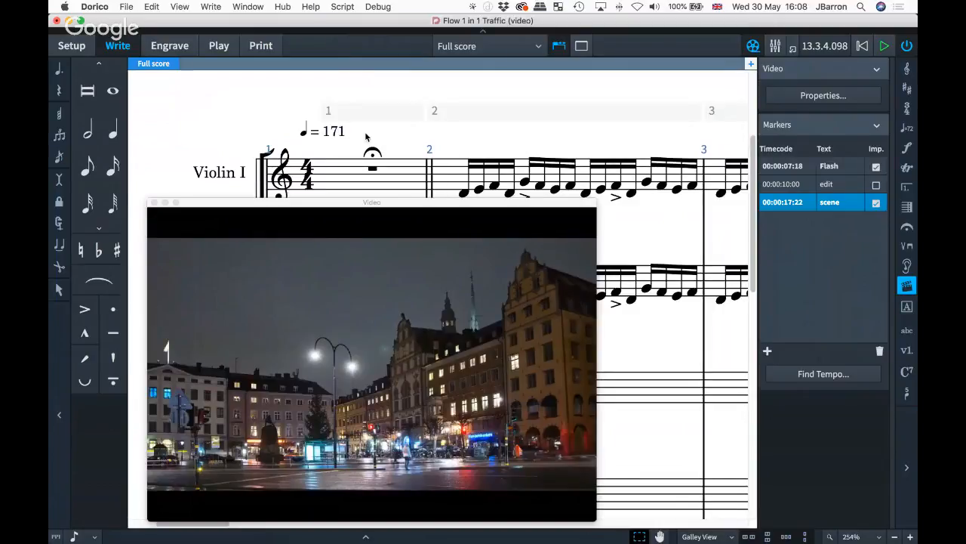
scroll(365, 131, "right", 6)
scroll(364, 132, "right", 8)
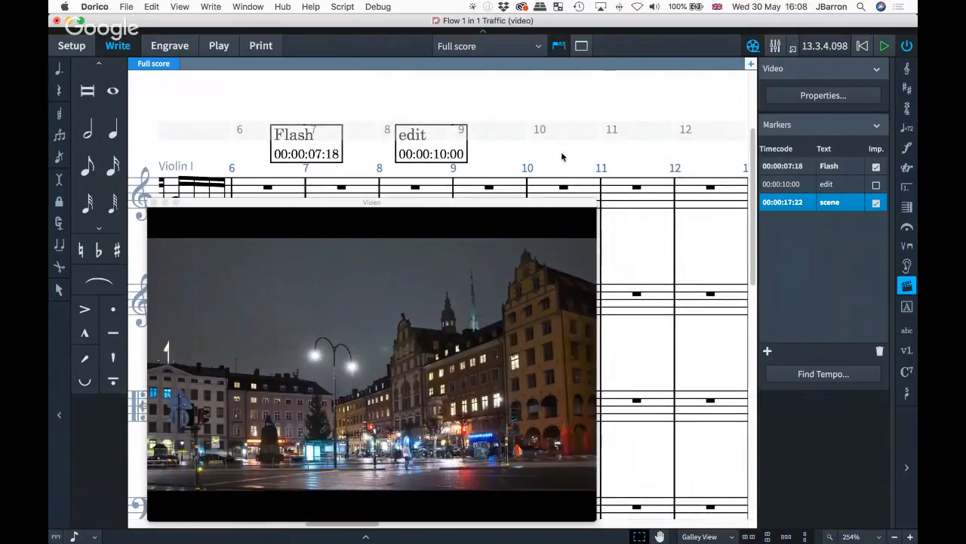
left_click(219, 46)
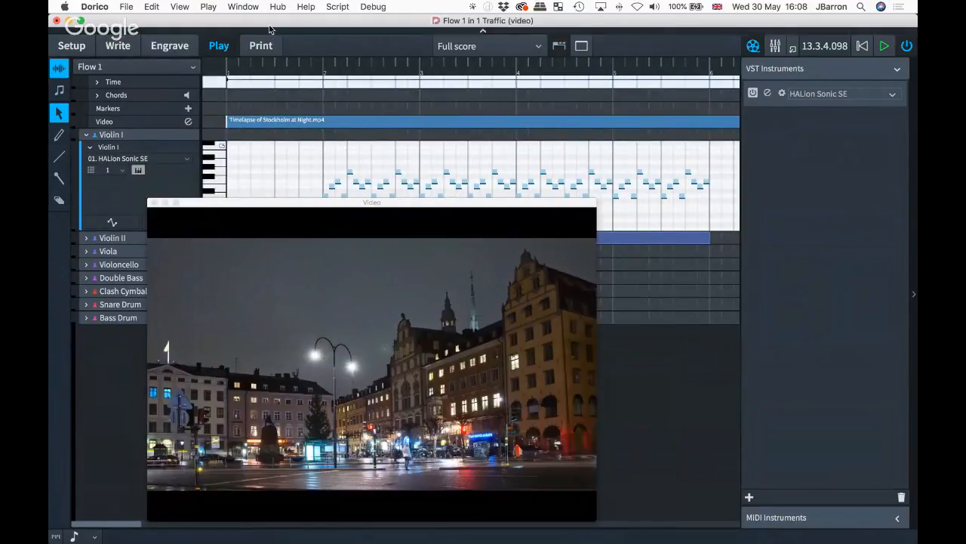
- Close the Video window, scroll along to check the markers, and return to Write mode
key("F4")
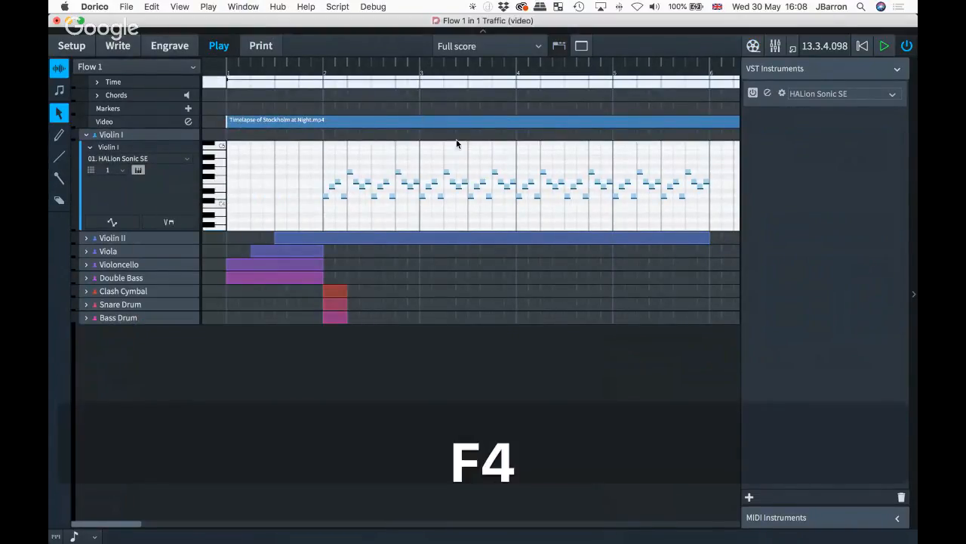
scroll(490, 98, "right", 10)
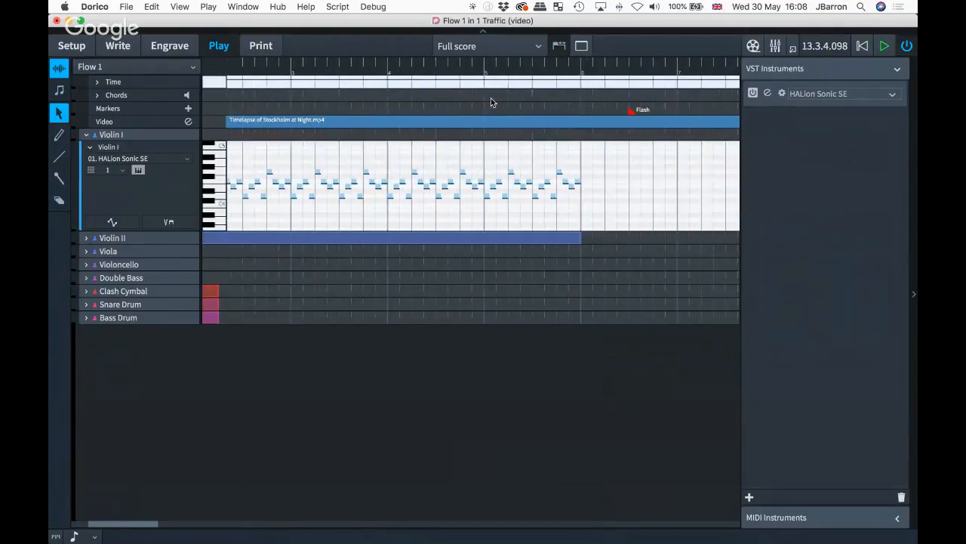
scroll(500, 107, "right", 15)
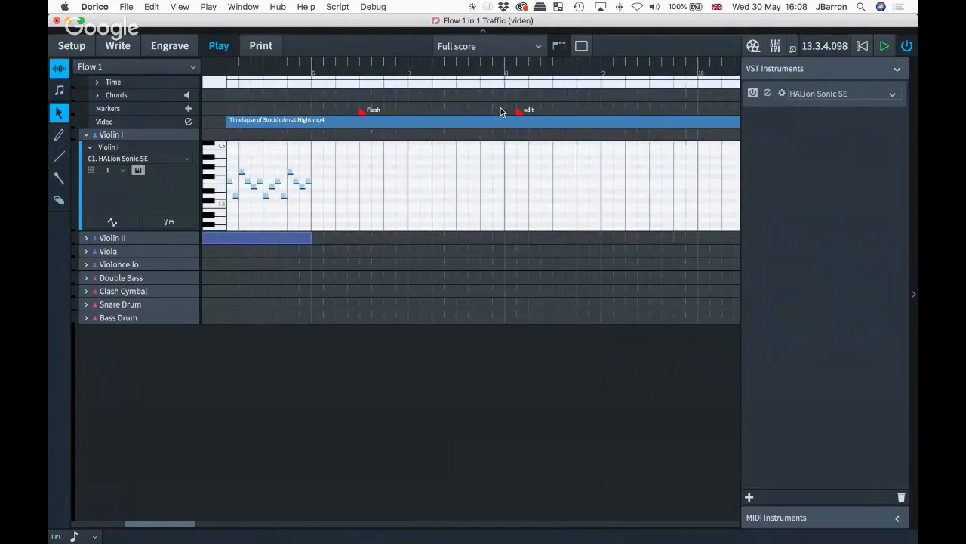
scroll(501, 108, "right", 14)
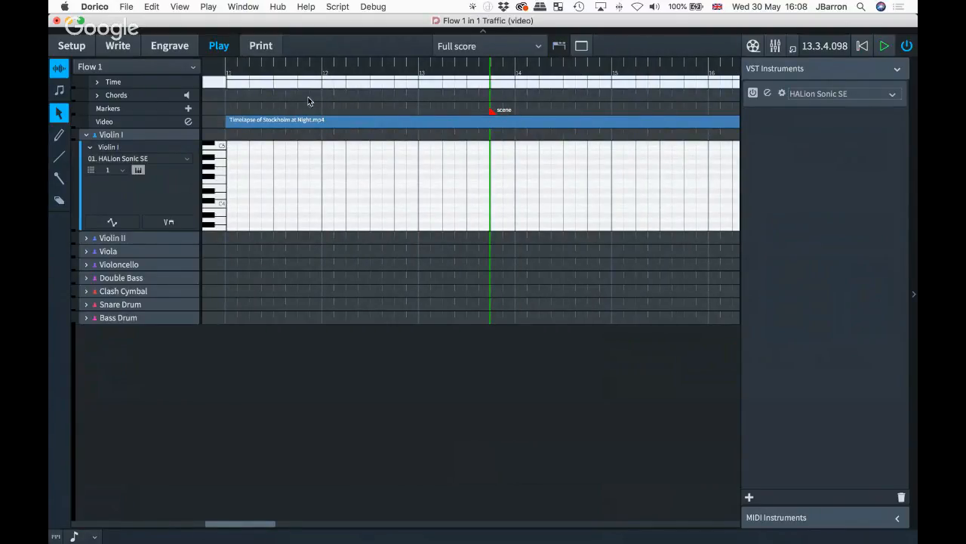
left_click(123, 46)
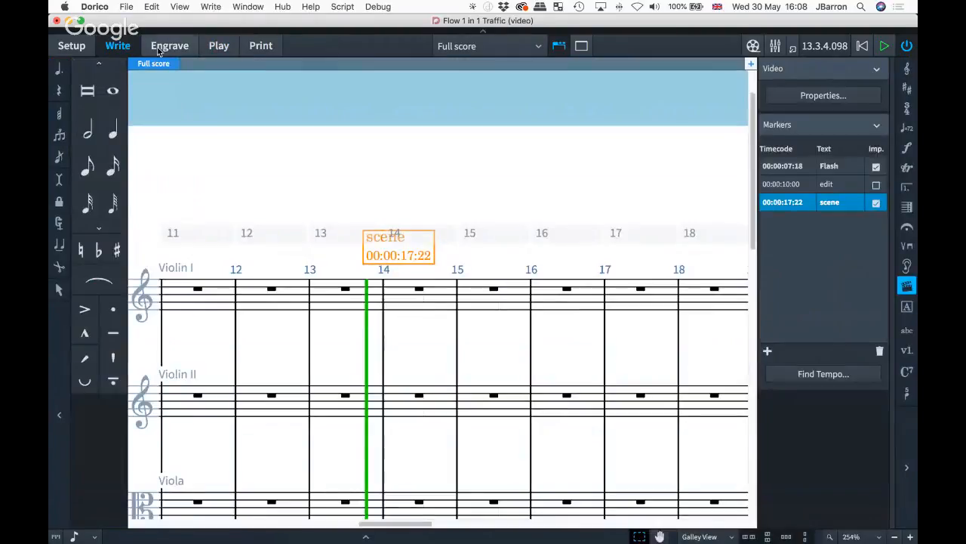
left_click(798, 167)
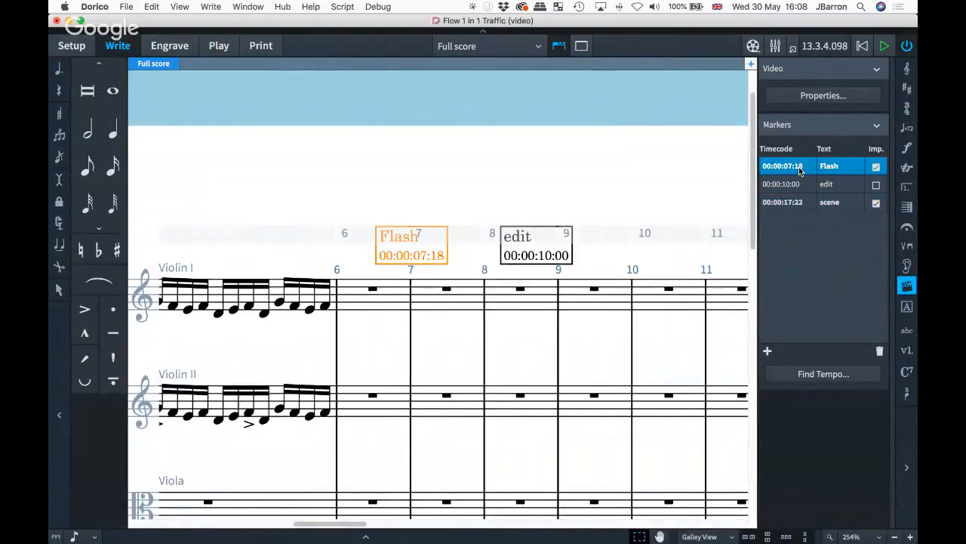
left_click(802, 207)
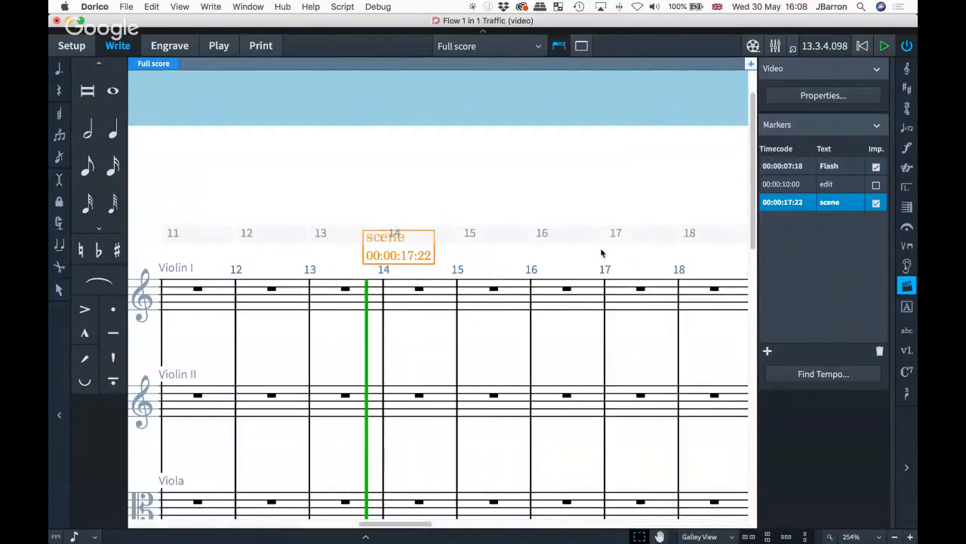
left_click(799, 187)
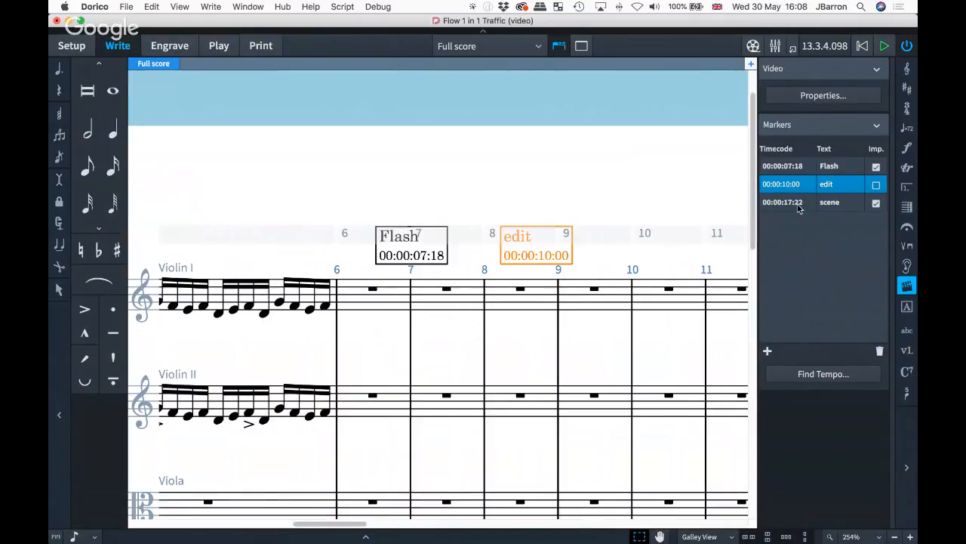
left_click(800, 206)
scroll(510, 259, "down", 3)
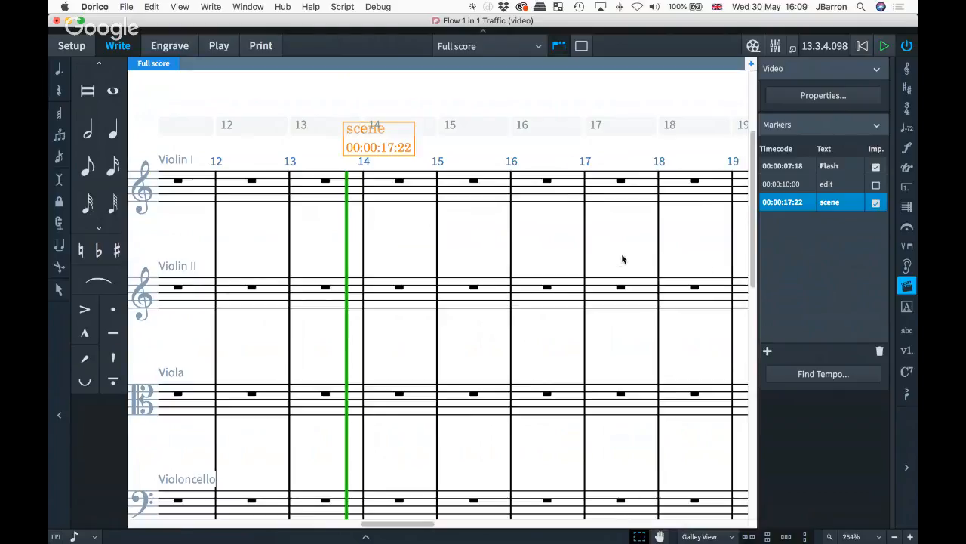
left_click(389, 263)
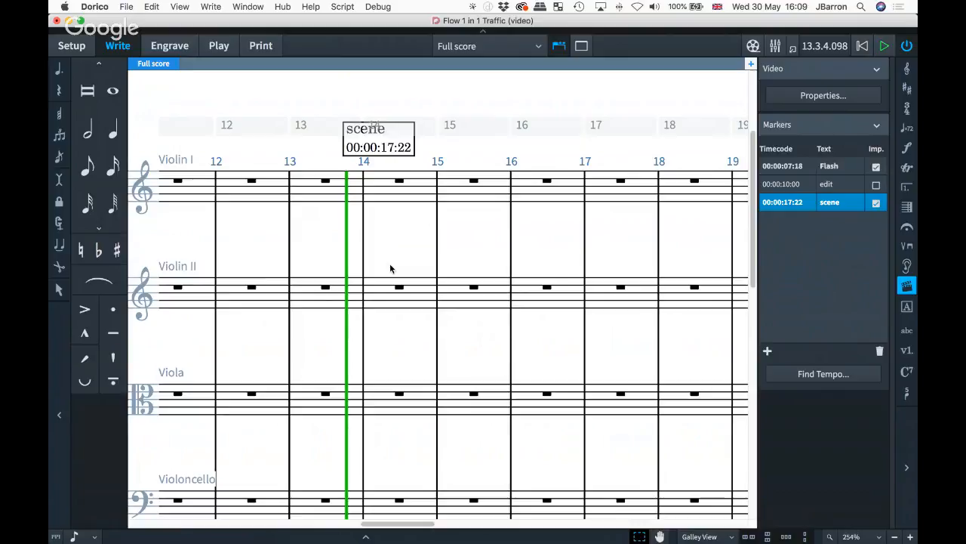
- In the full score's Layout Options, set the Markers vertical position to Timecode staff and apply
key("alt+t")
key("shift+super+l")
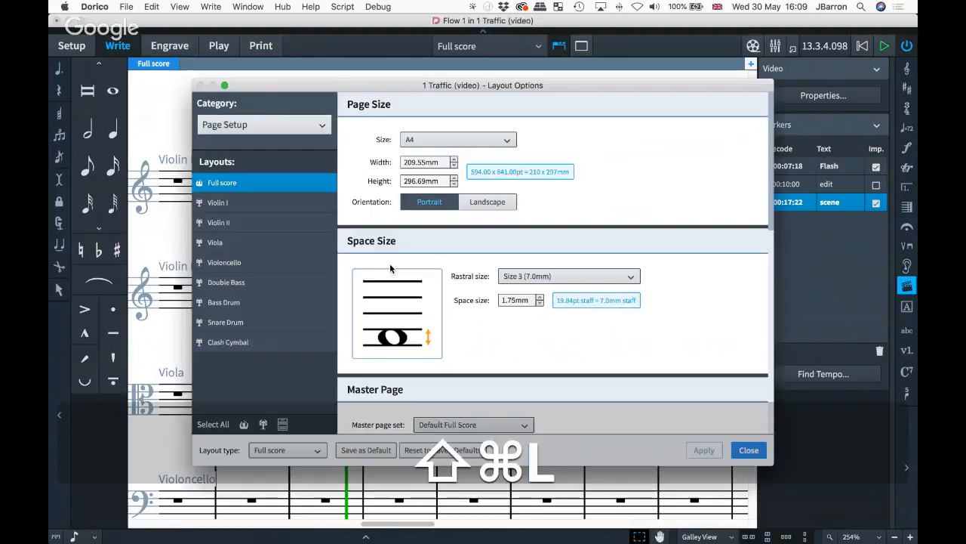
left_click(260, 125)
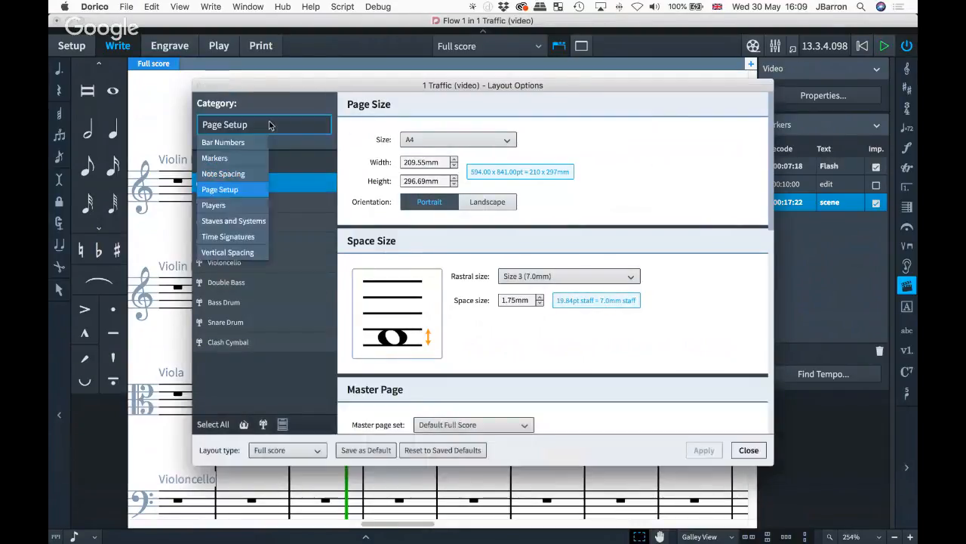
left_click(214, 158)
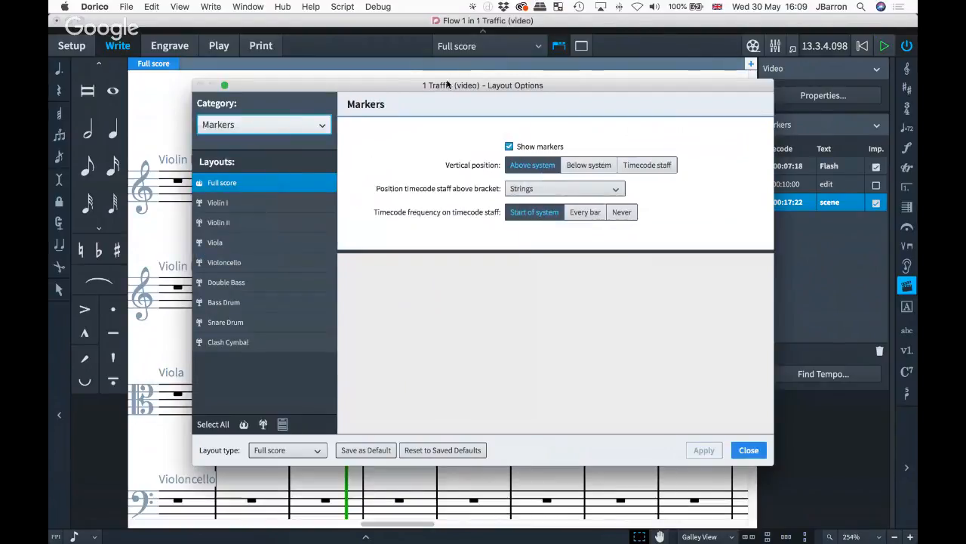
left_click_drag(439, 86, 380, 166)
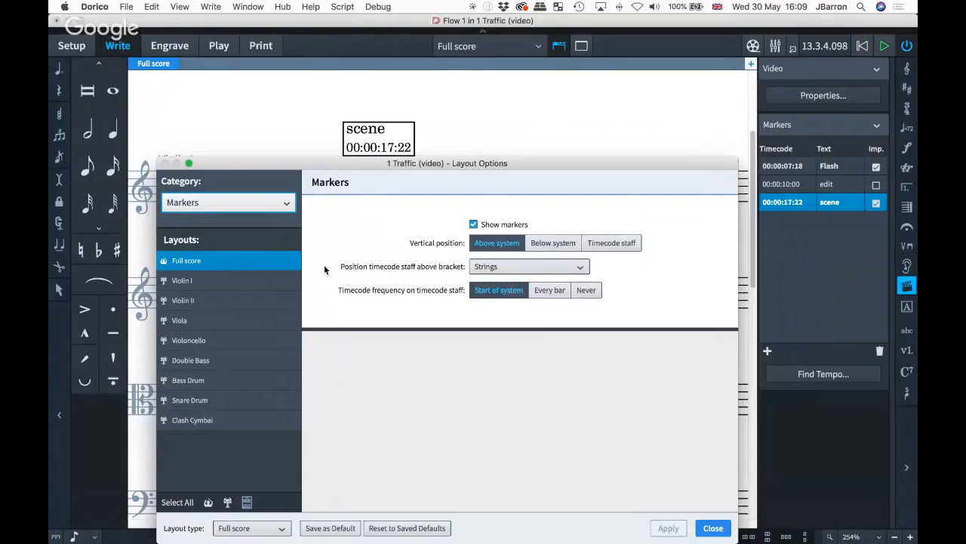
left_click(612, 243)
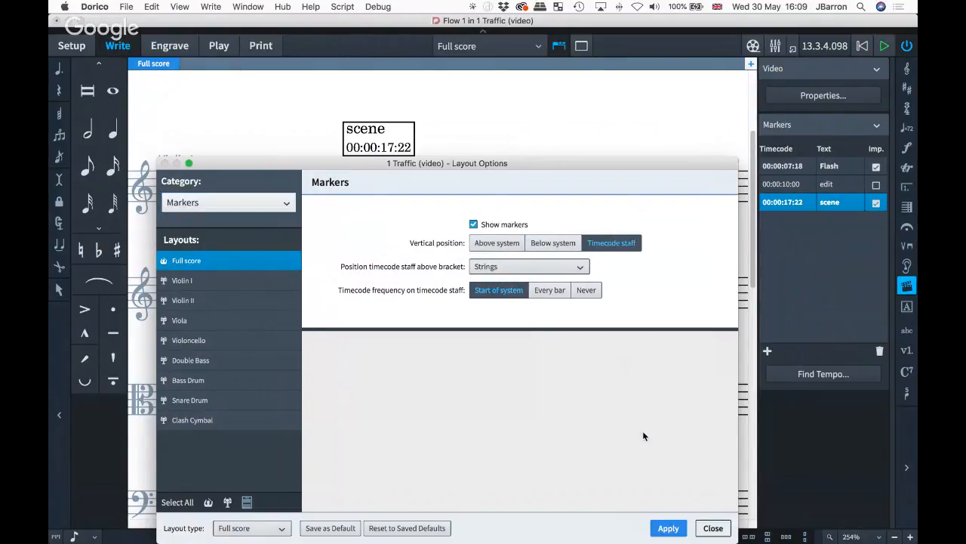
left_click(669, 528)
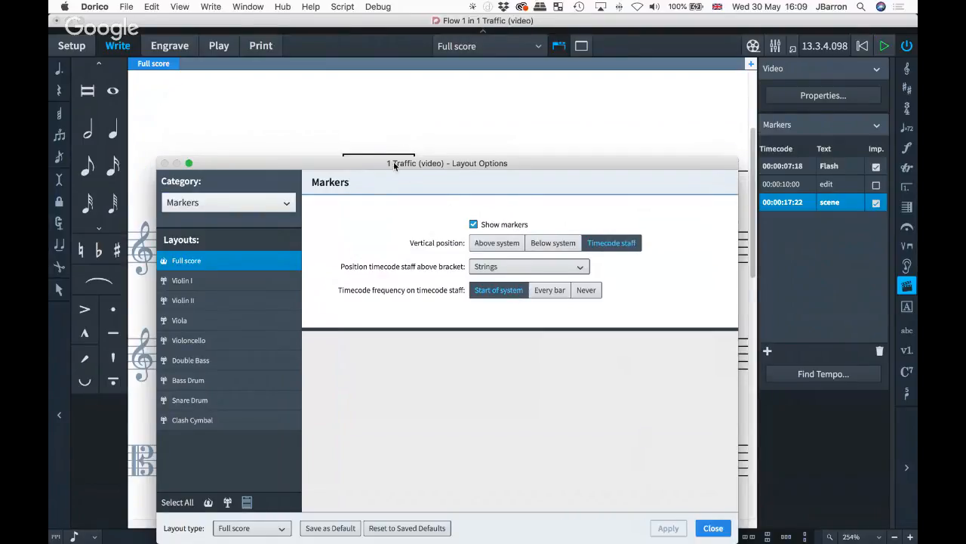
scroll(309, 341, "down", 2)
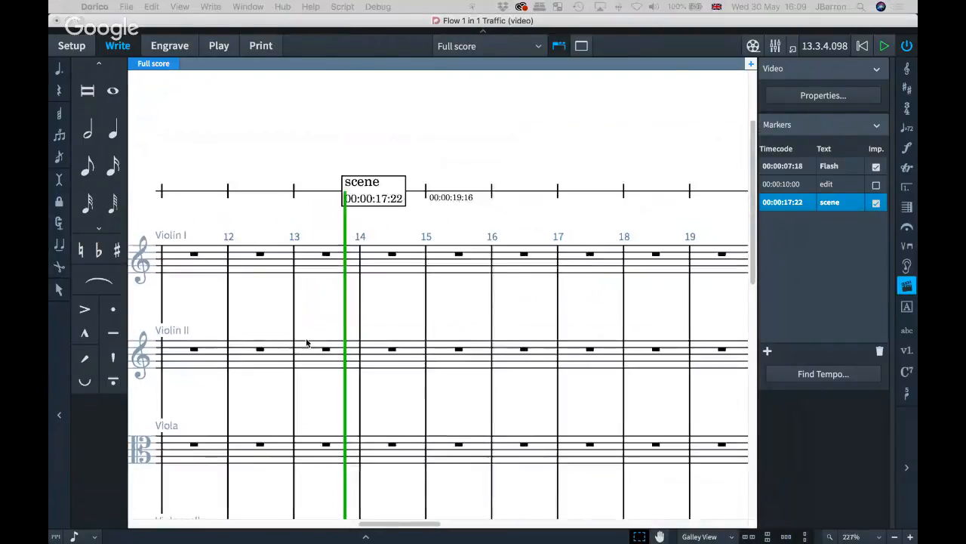
scroll(482, 221, "right", 2)
scroll(481, 220, "right", 3)
scroll(514, 208, "left", 15)
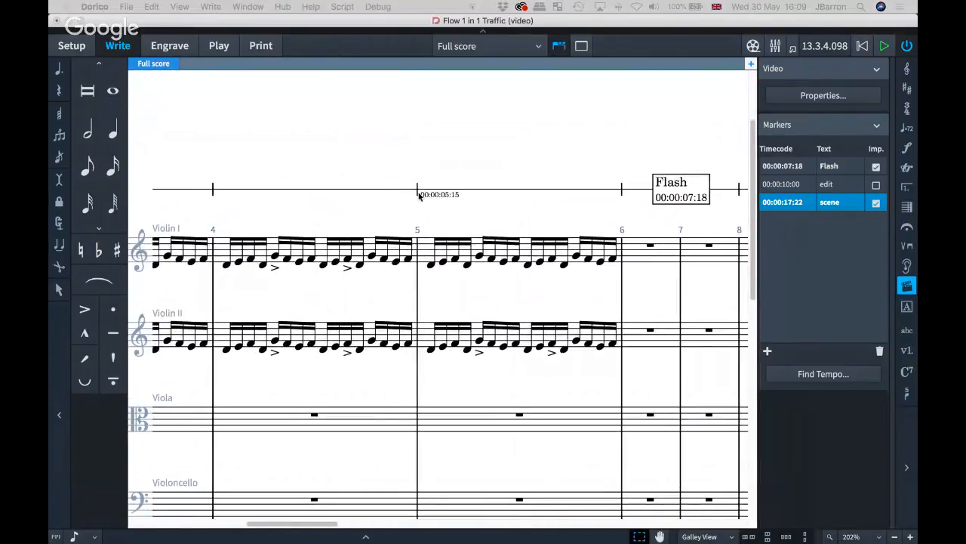
scroll(522, 209, "right", 3)
scroll(522, 209, "right", 2)
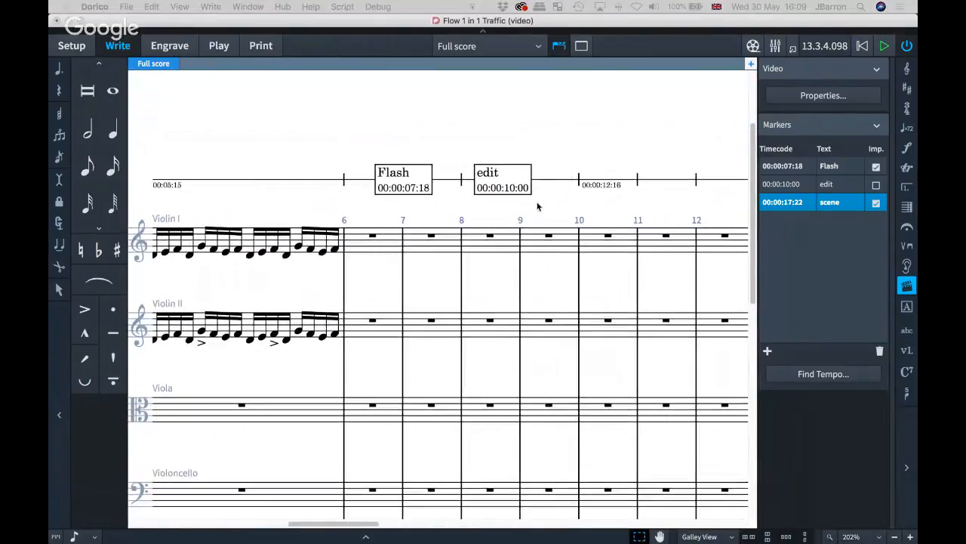
scroll(538, 207, "right", 9)
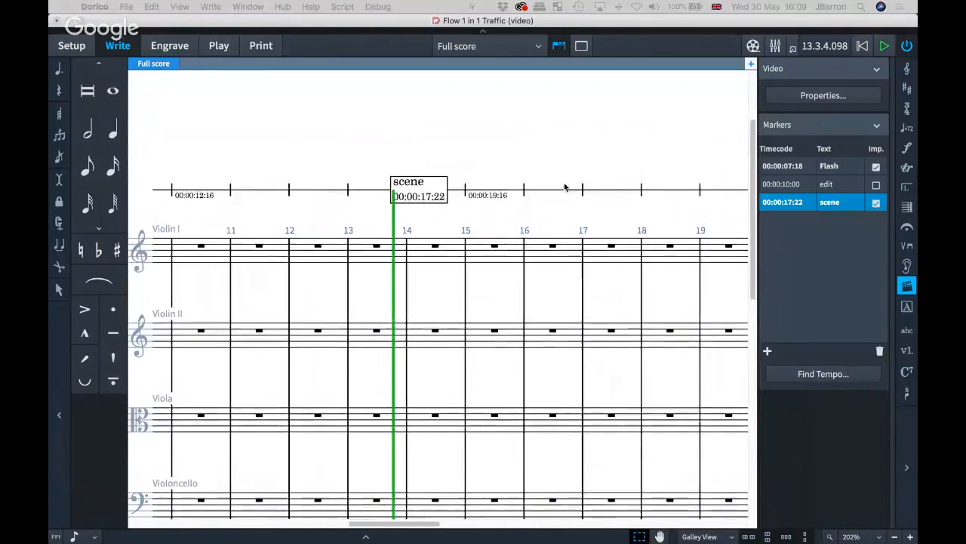
scroll(352, 189, "right", 1)
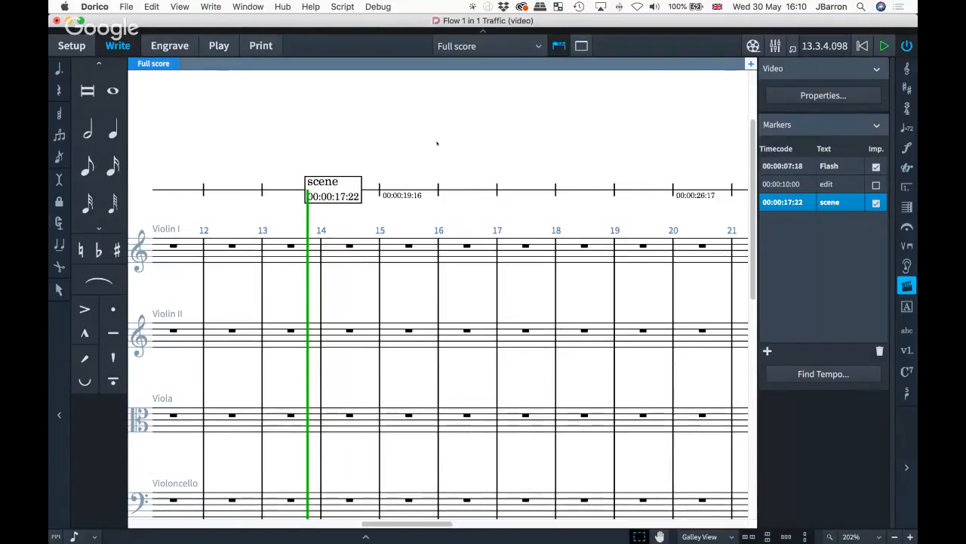
key("F4")
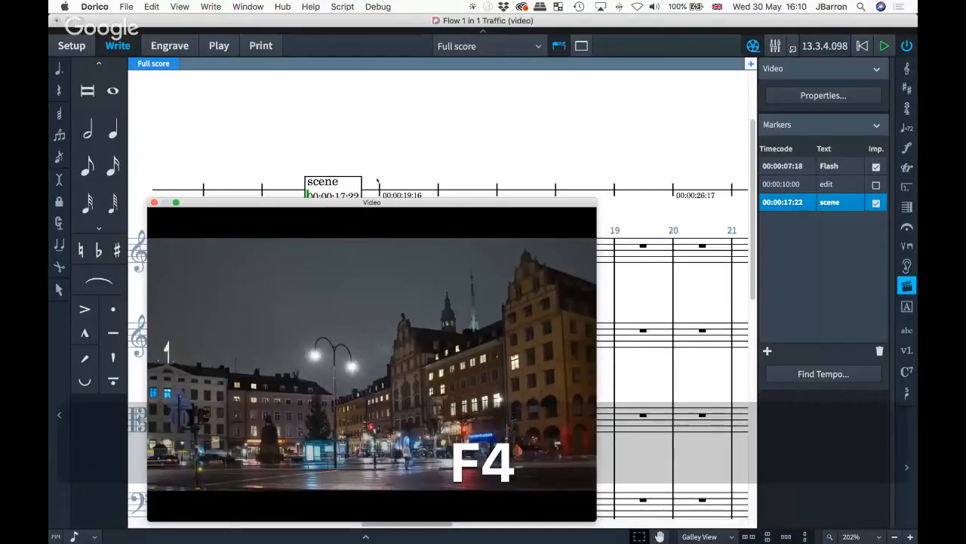
- Open the Mixer, briefly show and hide the Transport window, and position the Mixer over the score
key("F3")
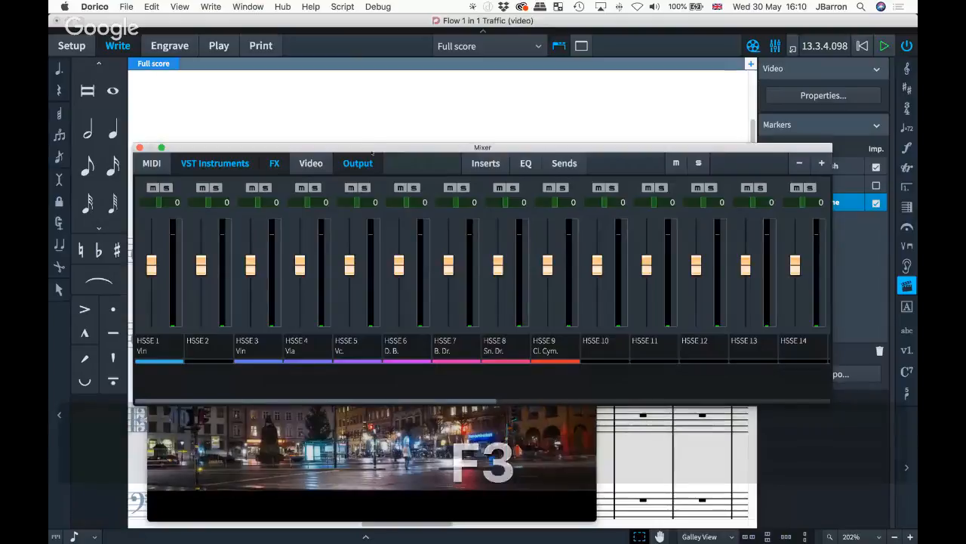
left_click_drag(371, 151, 328, 217)
key("F2")
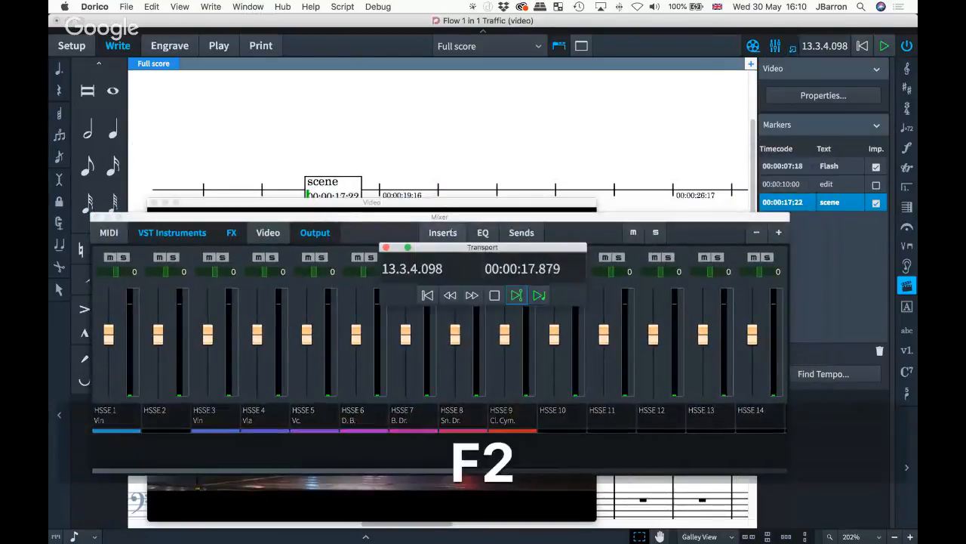
left_click_drag(453, 247, 447, 116)
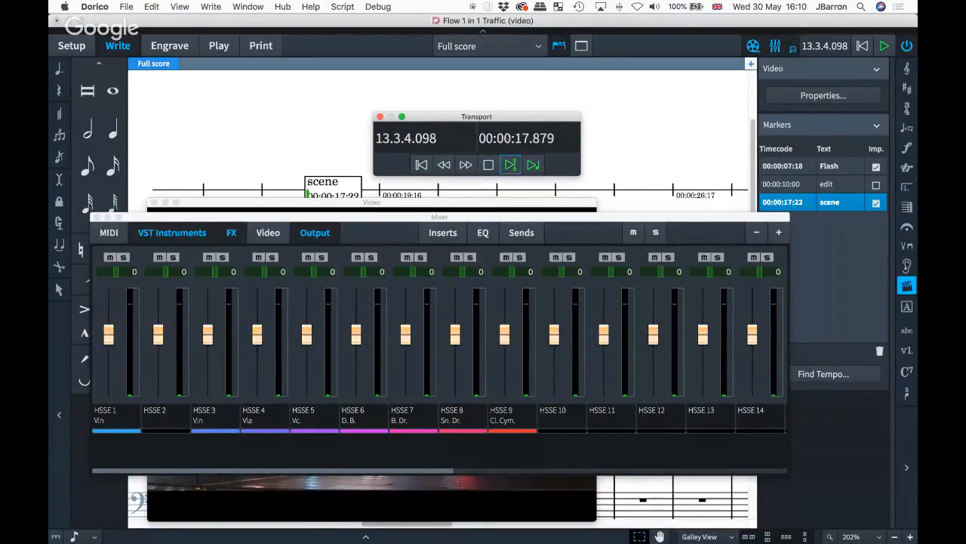
key("F2")
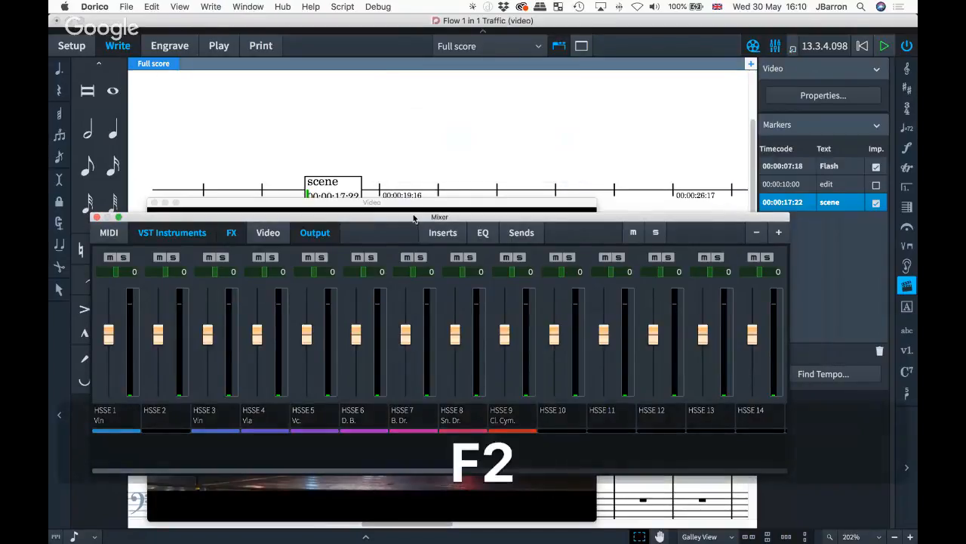
left_click_drag(414, 218, 399, 188)
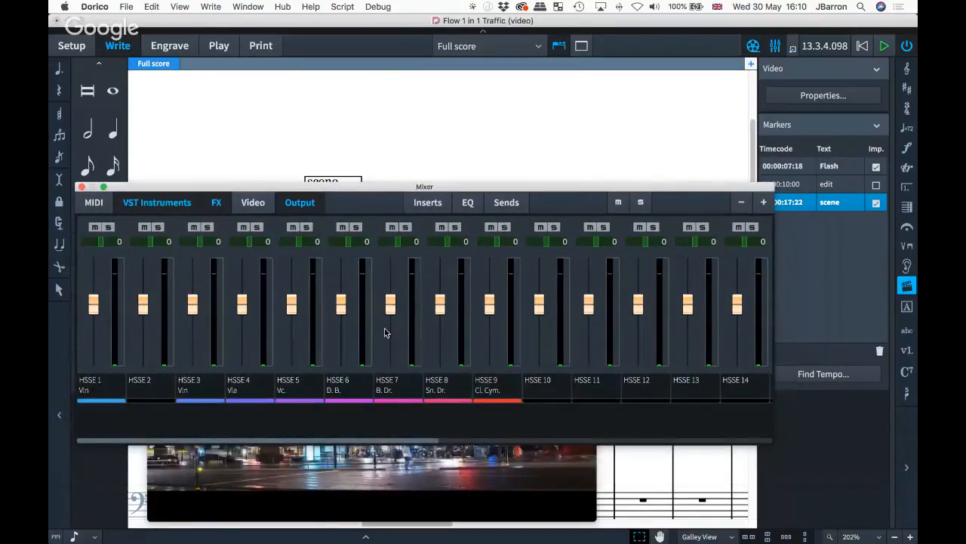
scroll(385, 332, "right", 6)
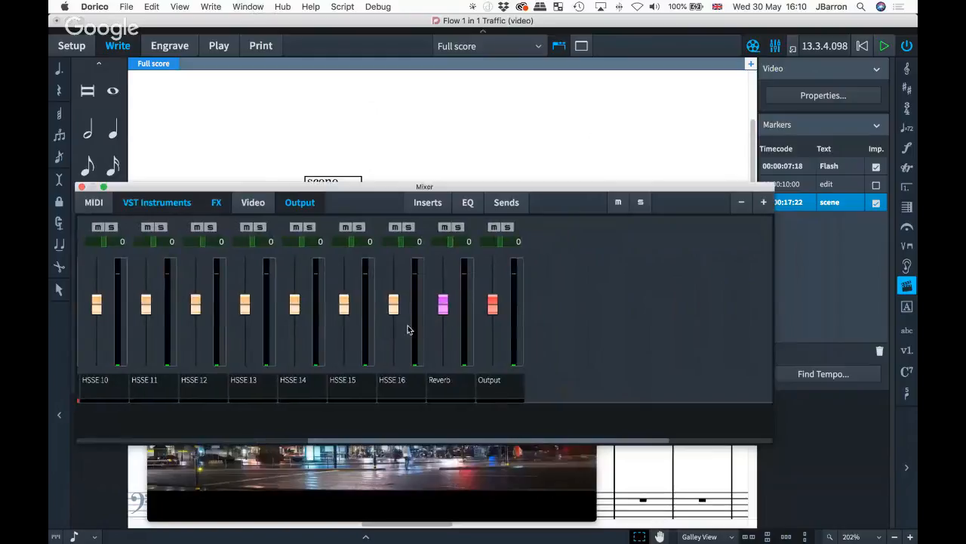
- Add a mixer channel for the video's audio, then close the Video and Mixer windows
left_click(251, 204)
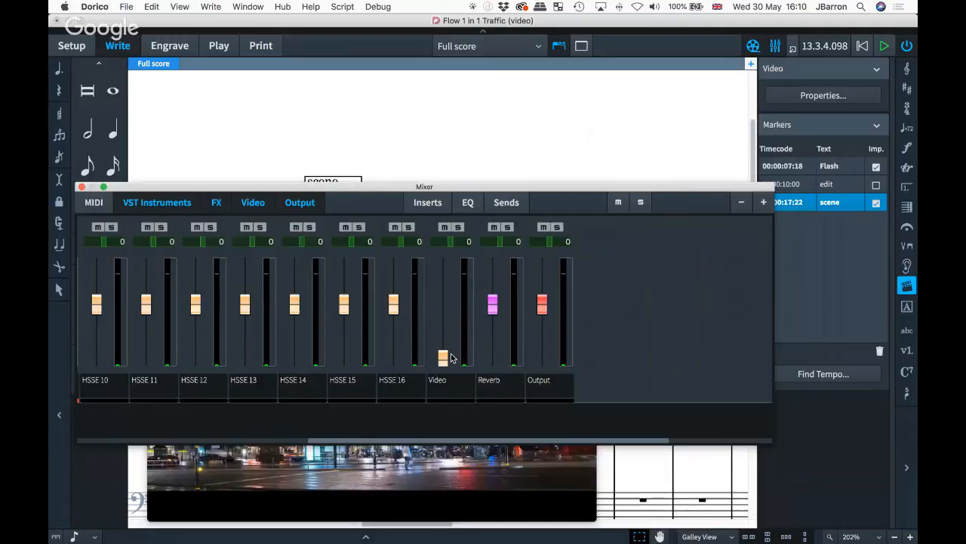
key("F4")
key("F3")
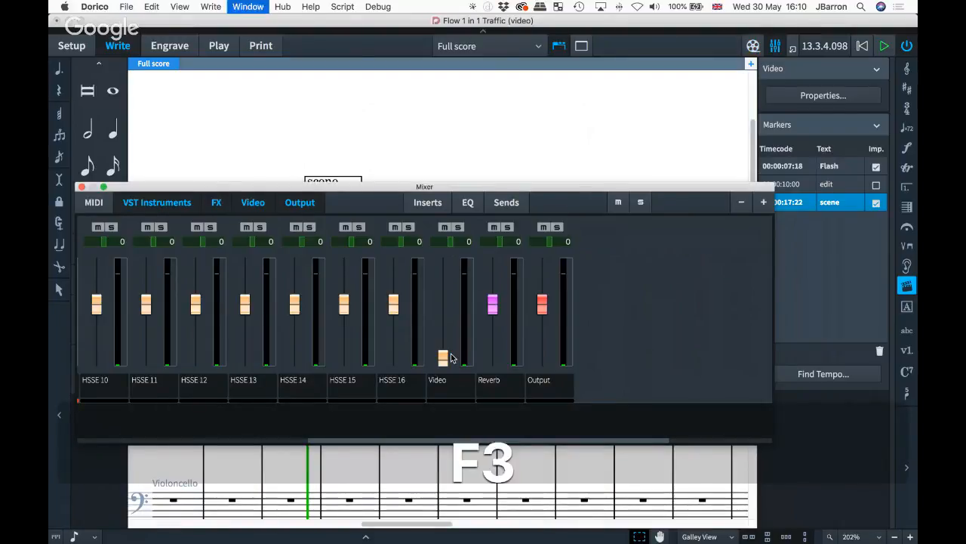
scroll(305, 285, "down", 2)
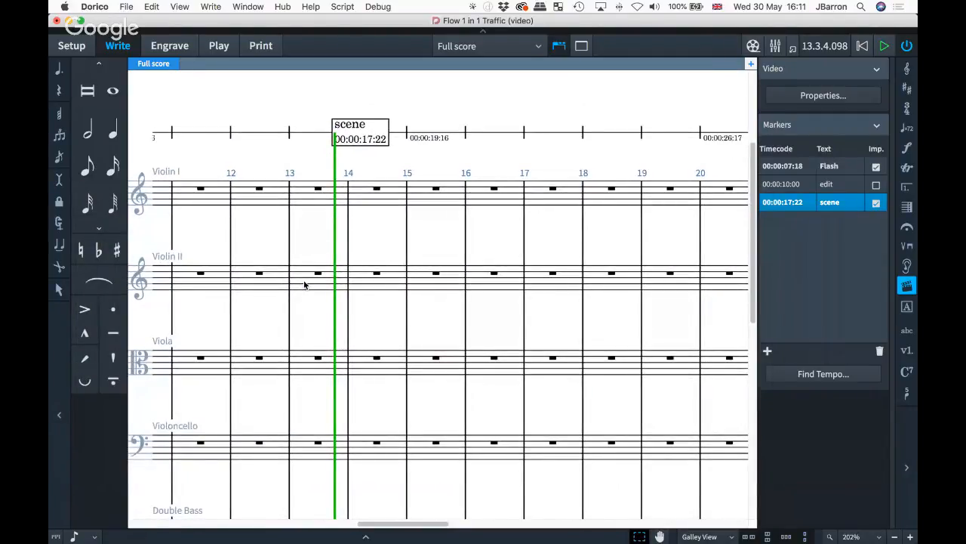
- Scroll and zoom out to 146% to bring the opening bars and sixteenth-note violin passages into view
scroll(304, 284, "up", 3)
key("alt")
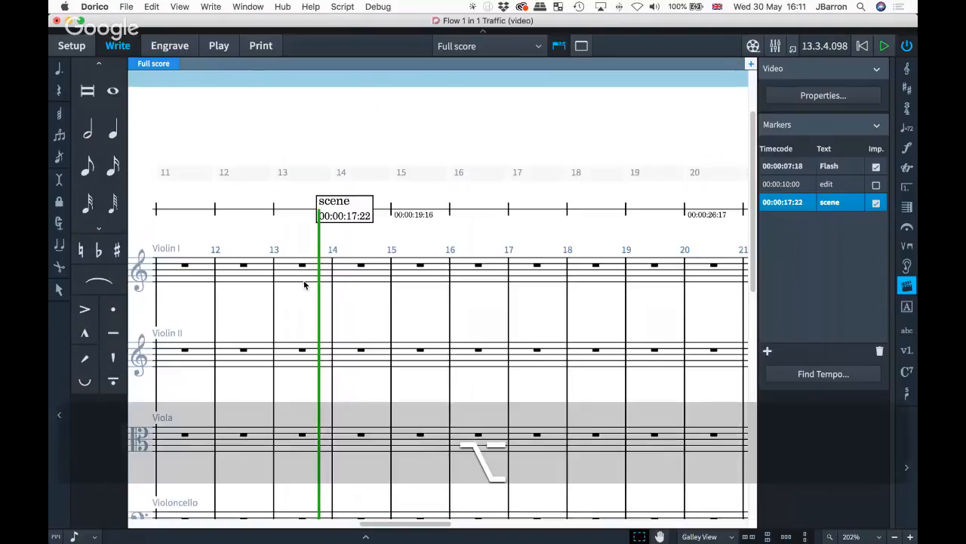
scroll(384, 175, "left", 1)
scroll(383, 174, "left", 15)
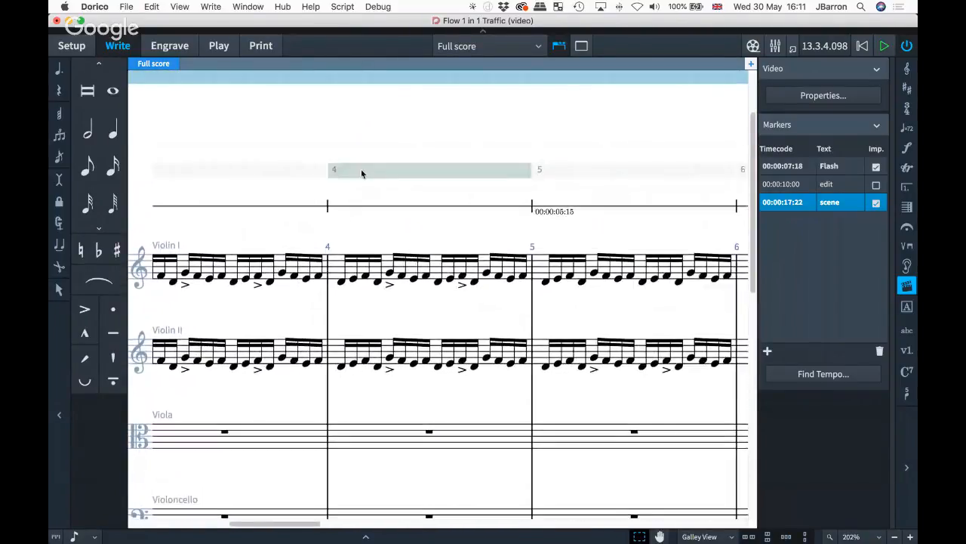
scroll(415, 172, "right", 5)
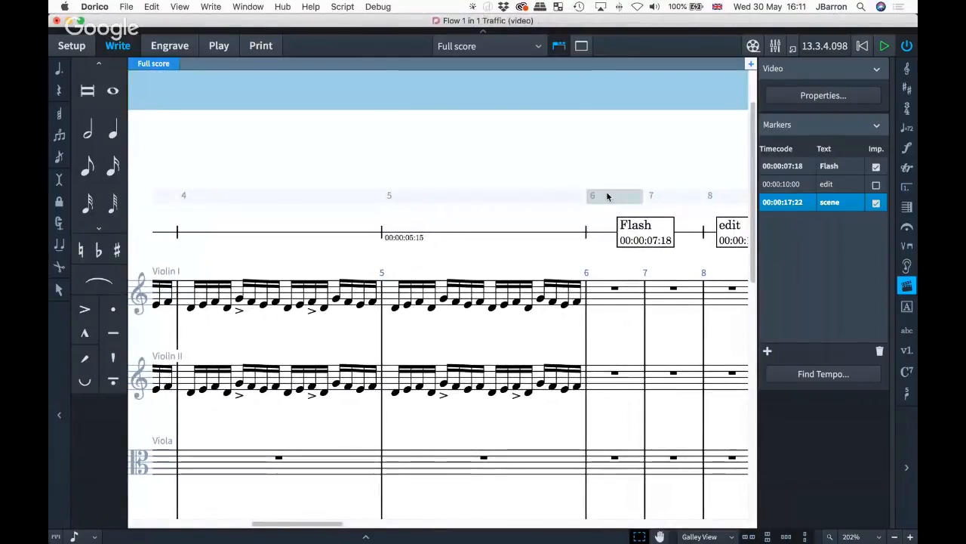
scroll(608, 197, "down", 6)
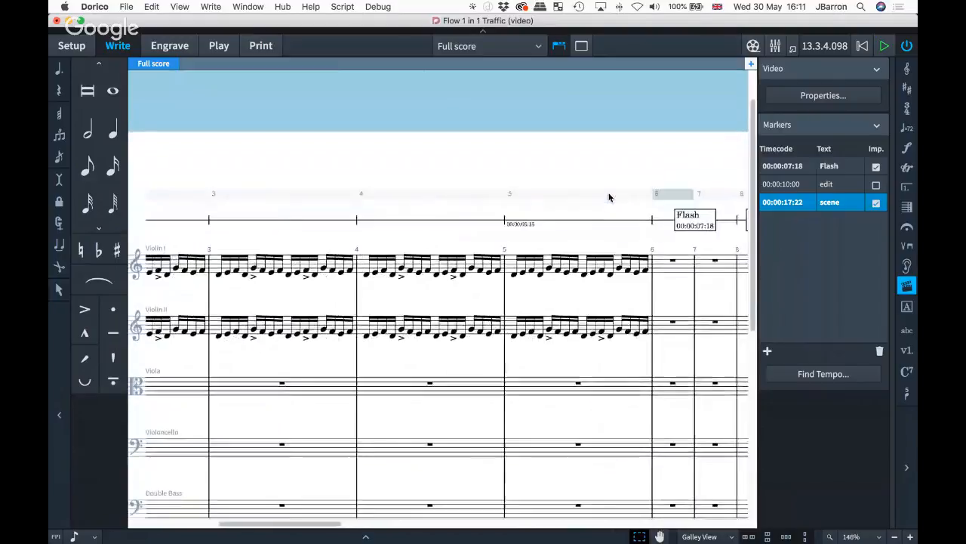
scroll(589, 198, "left", 3)
scroll(372, 197, "left", 3)
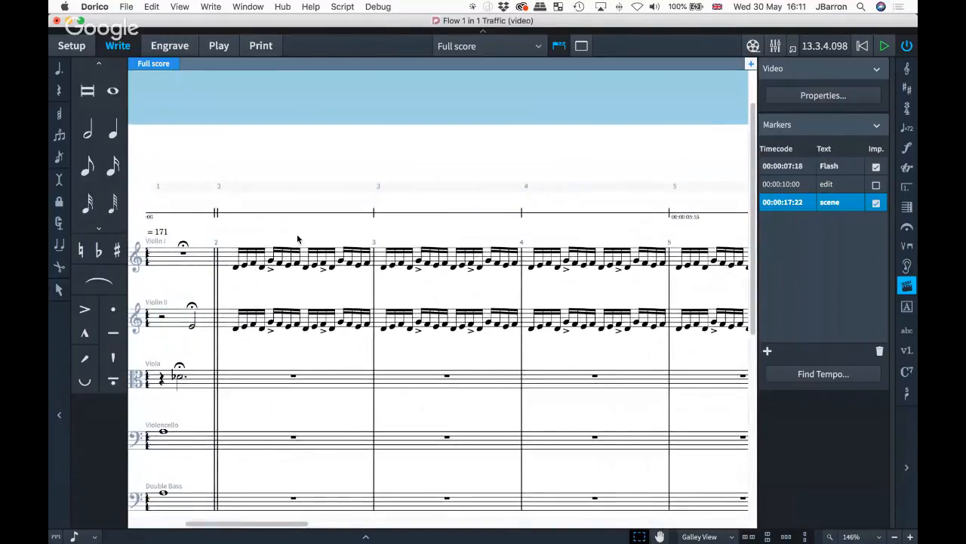
scroll(297, 239, "right", 2)
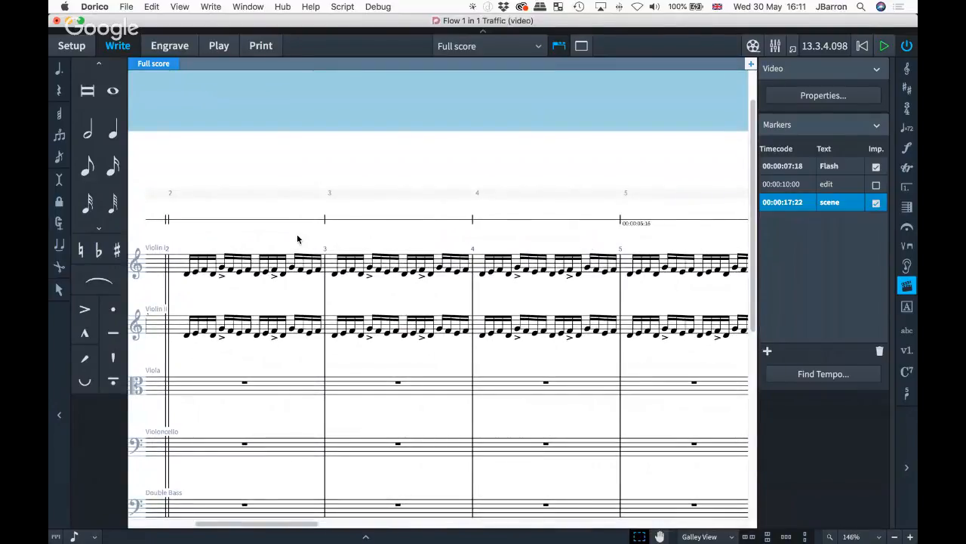
left_click(284, 195)
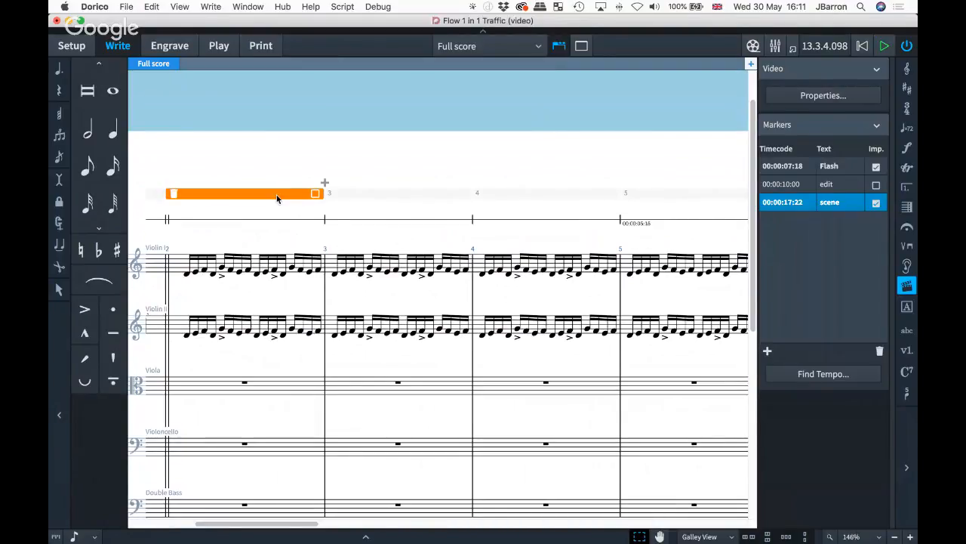
scroll(276, 197, "left", 2)
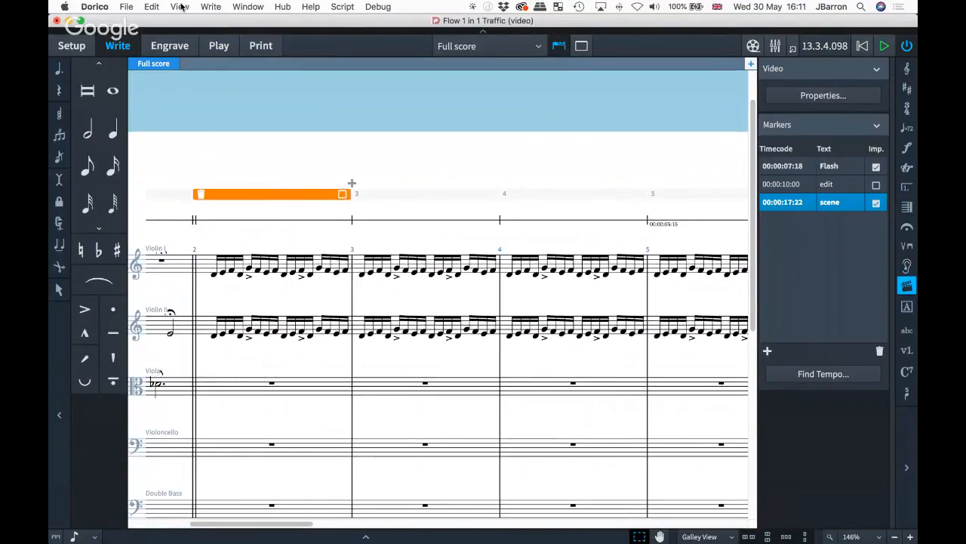
left_click(181, 7)
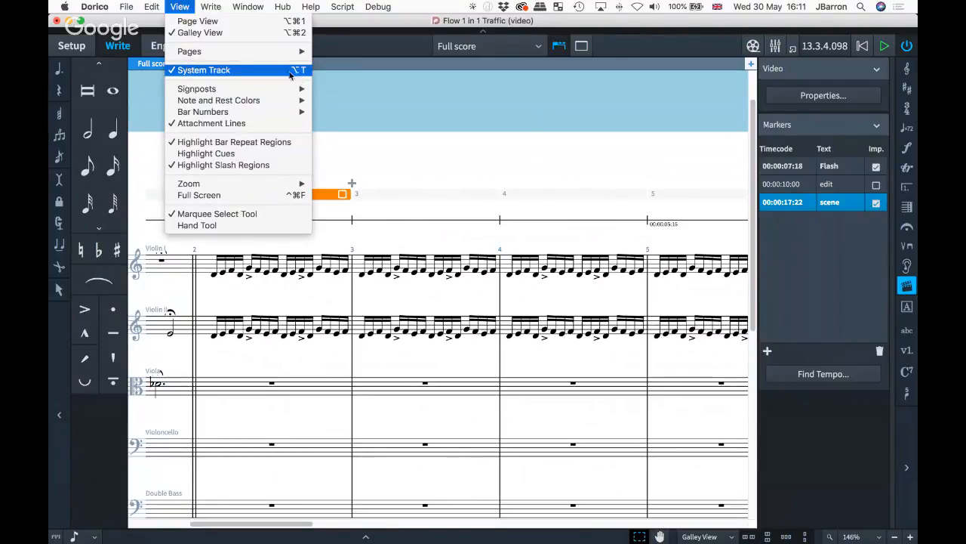
left_click(373, 142)
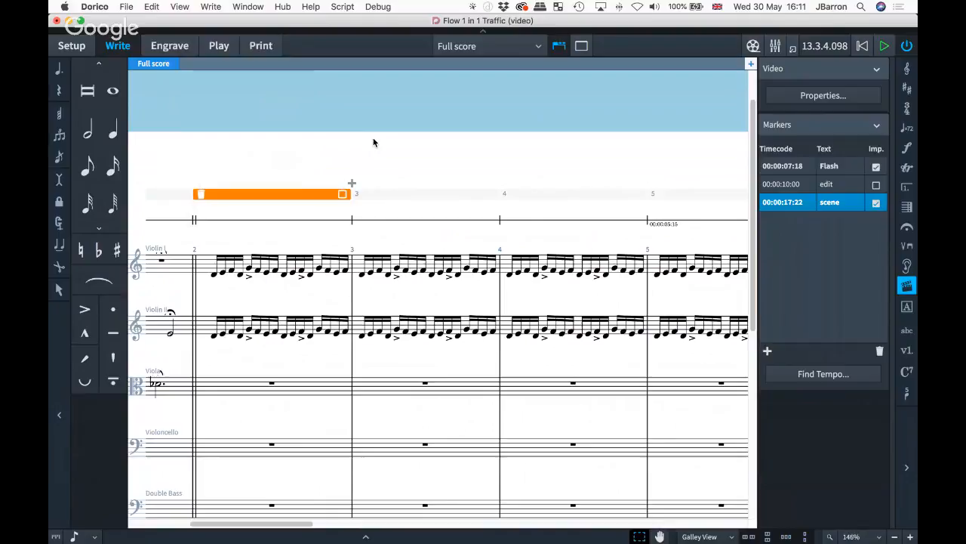
key("alt+t")
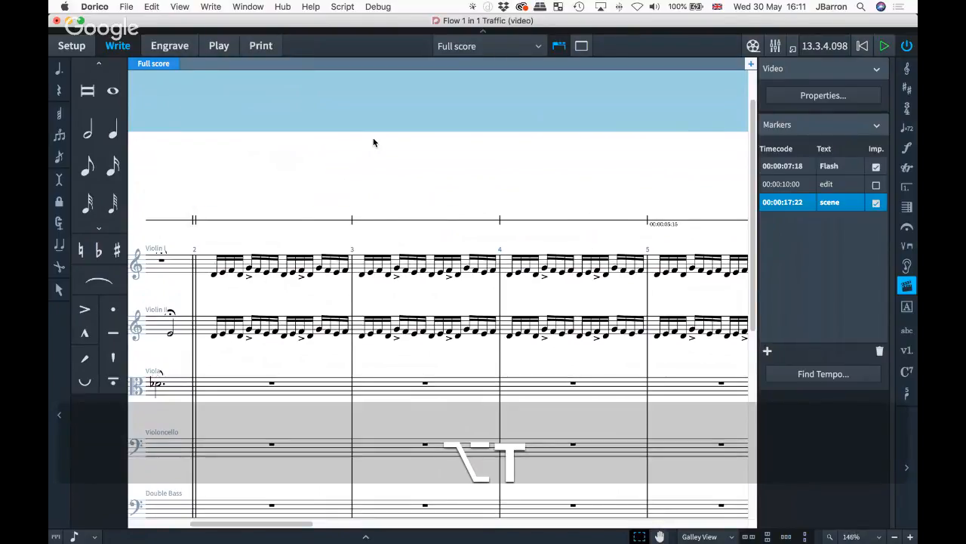
key("alt+t")
left_click(287, 152)
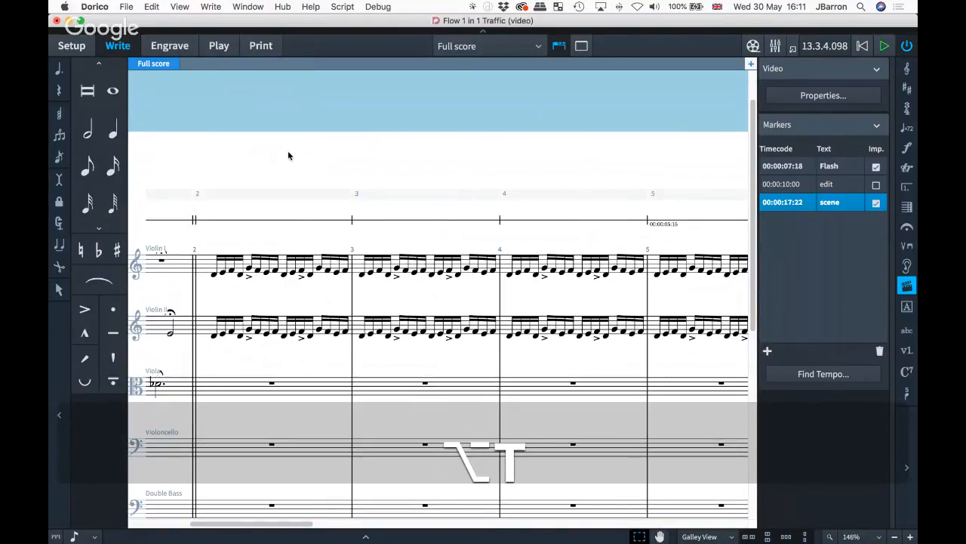
left_click(285, 194)
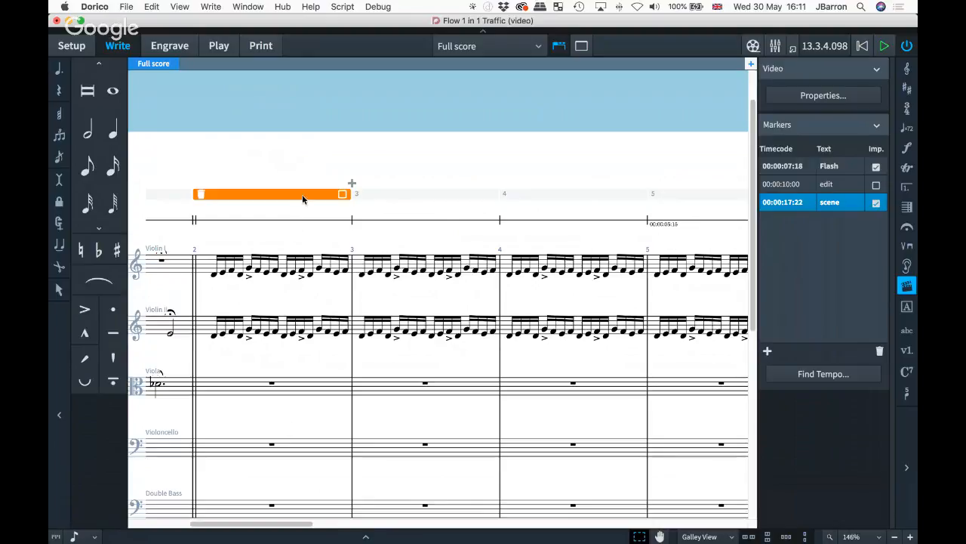
- Select bars 2–4 across the system and insert empty bars after bar 4
left_click(340, 196)
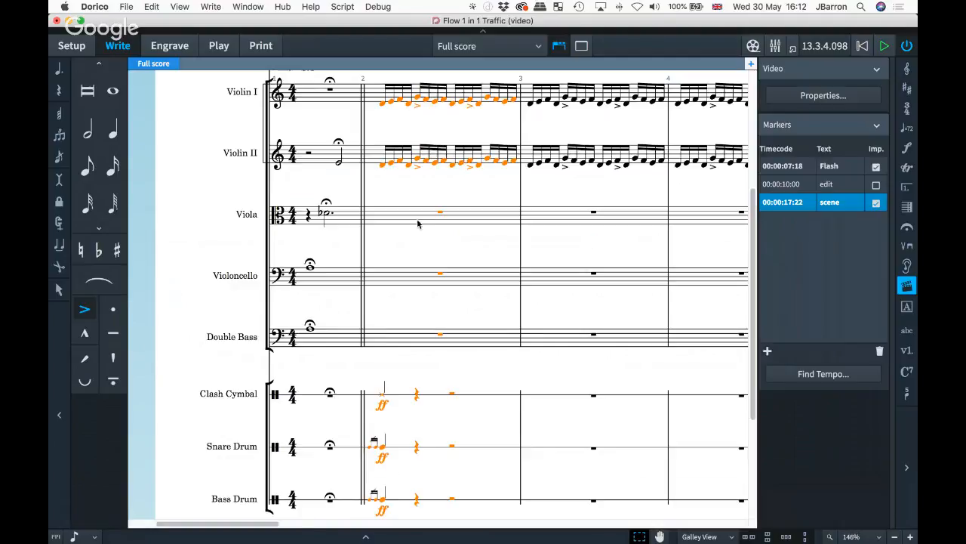
scroll(418, 223, "up", 5)
left_click_drag(418, 223, 416, 226)
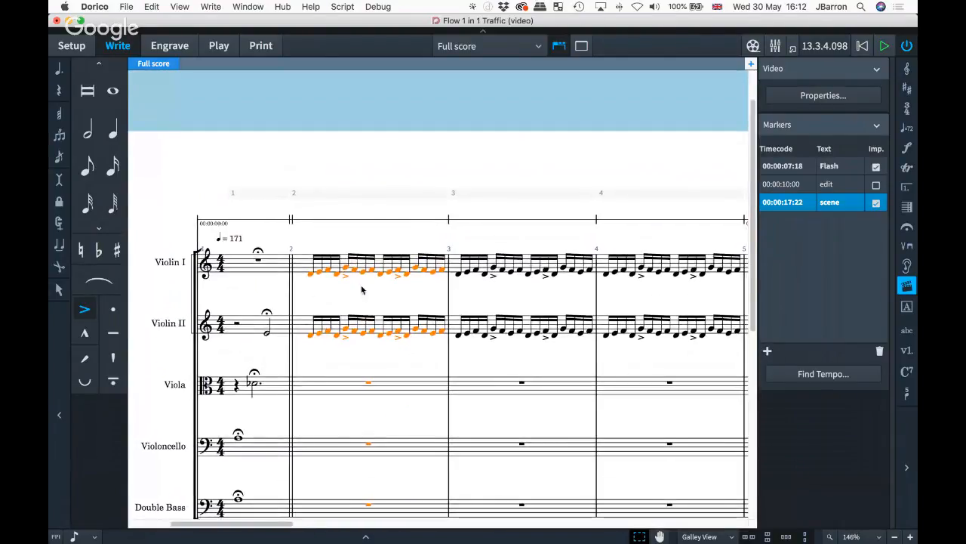
left_click(356, 195)
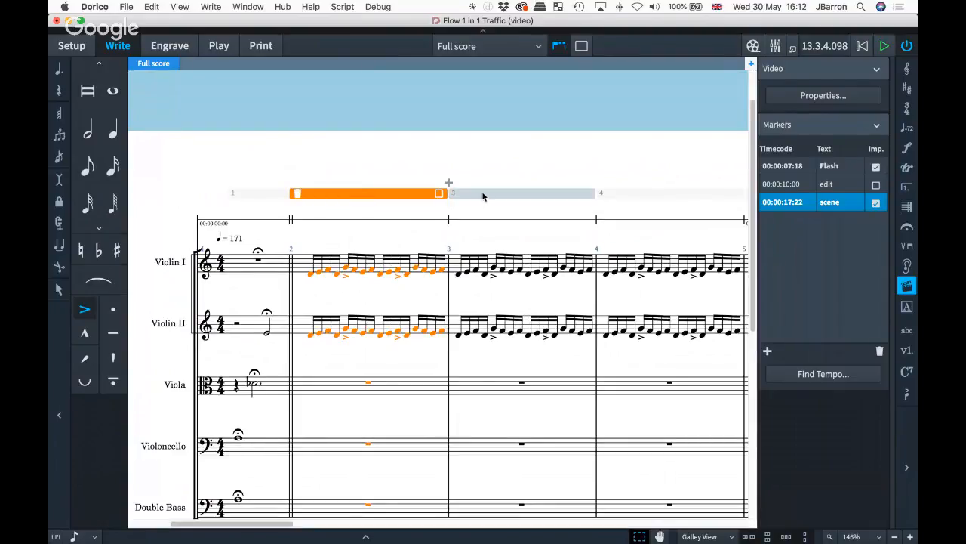
left_click(502, 194, "shift")
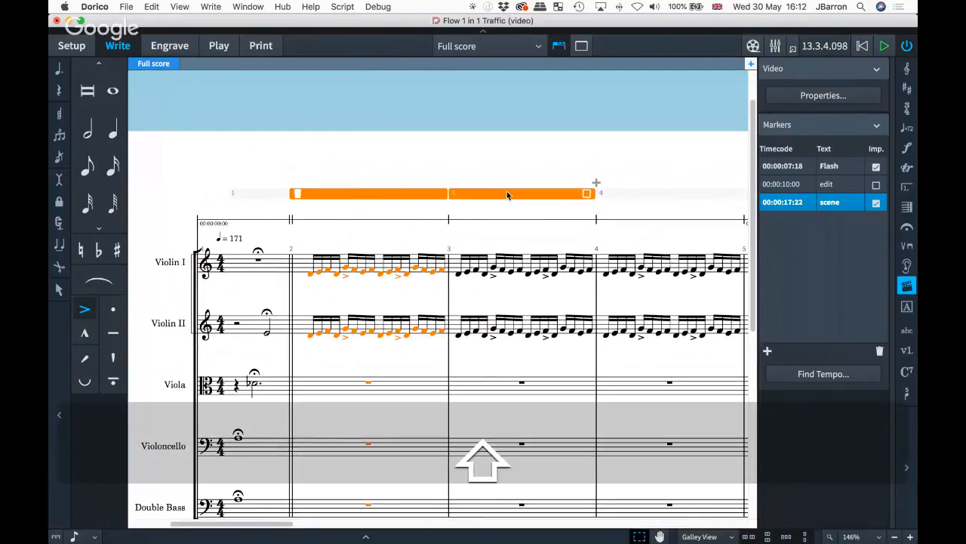
left_click(632, 196, "shift")
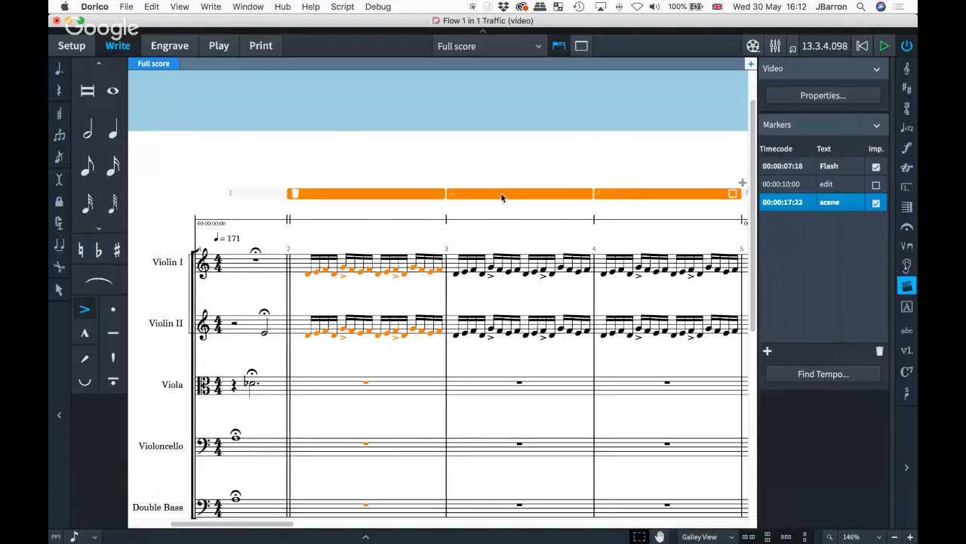
scroll(501, 193, "right", 3)
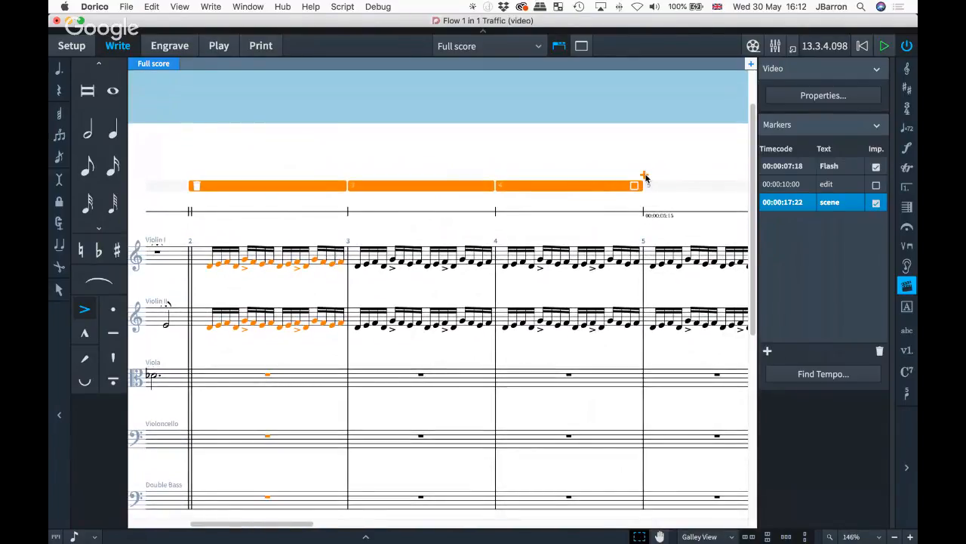
scroll(645, 179, "down", 5)
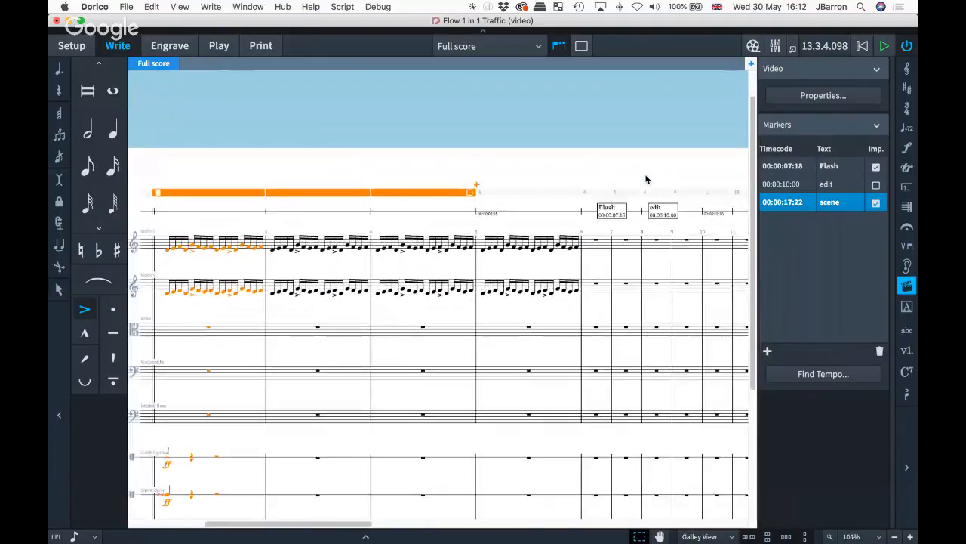
left_click(475, 185)
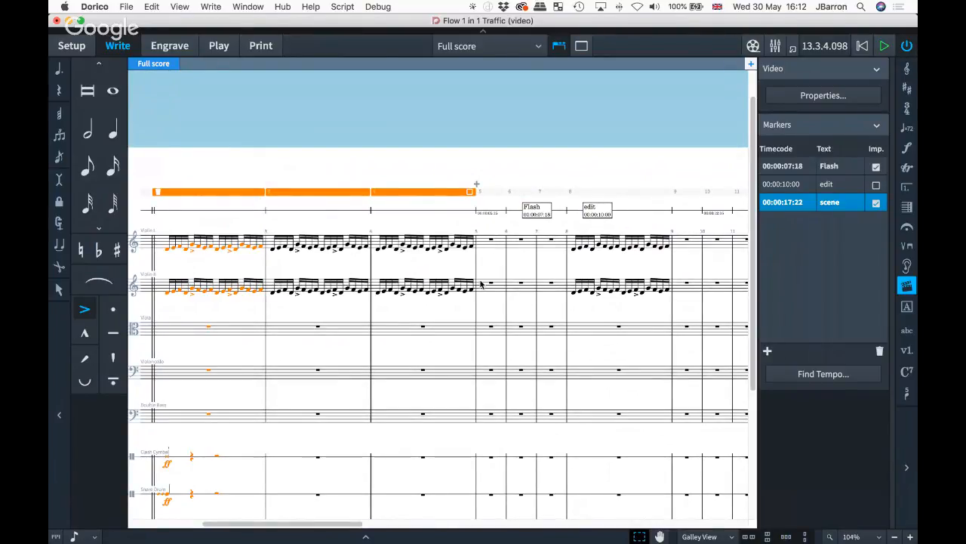
- Delete bars 5–6, removing the Flash marker, then select bar 4 and zoom in
left_click(492, 192)
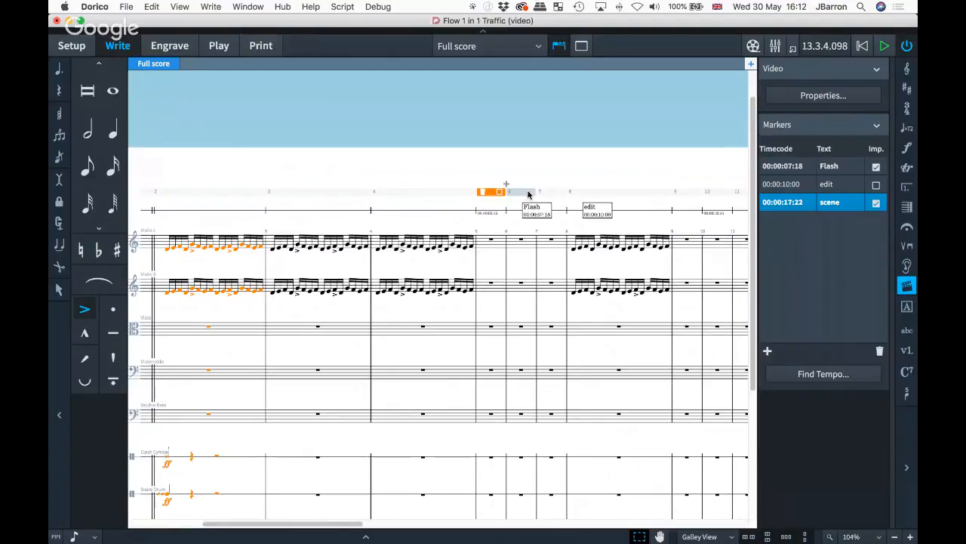
left_click(529, 194, "shift")
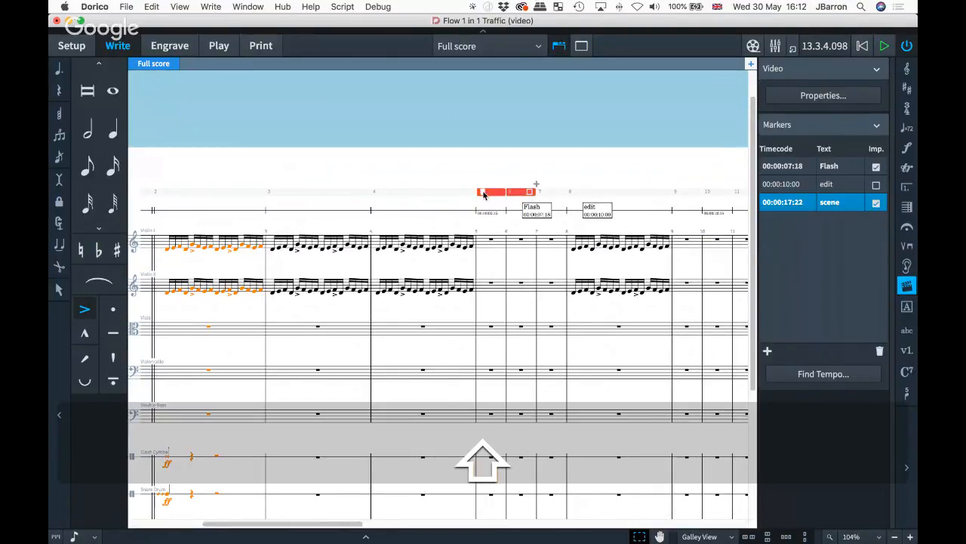
key("BackSpace")
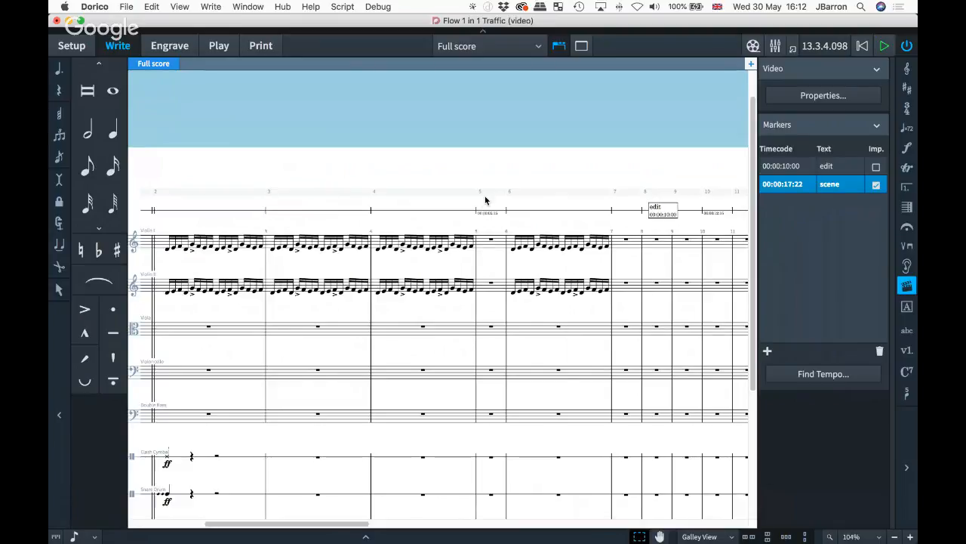
left_click(433, 199)
key("super+equal")
- Zoom in and select a range of beats within bar 2 in the system track
key("z")
scroll(433, 196, "left", 3)
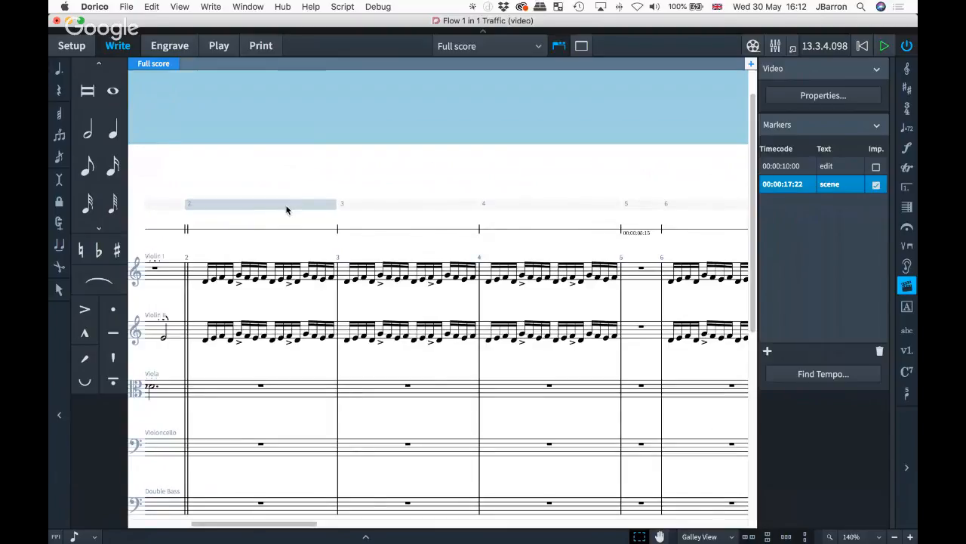
key("alt")
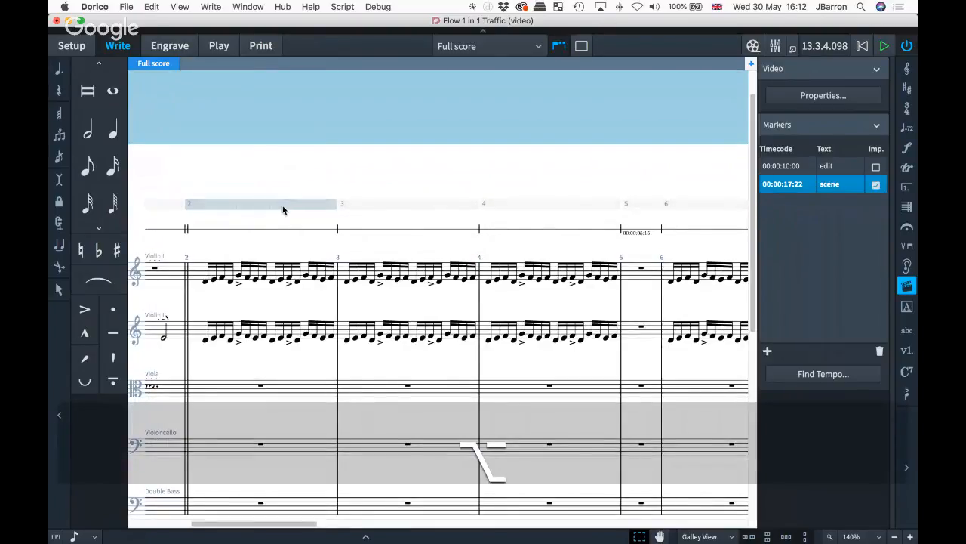
scroll(287, 210, "up", 4)
key("alt")
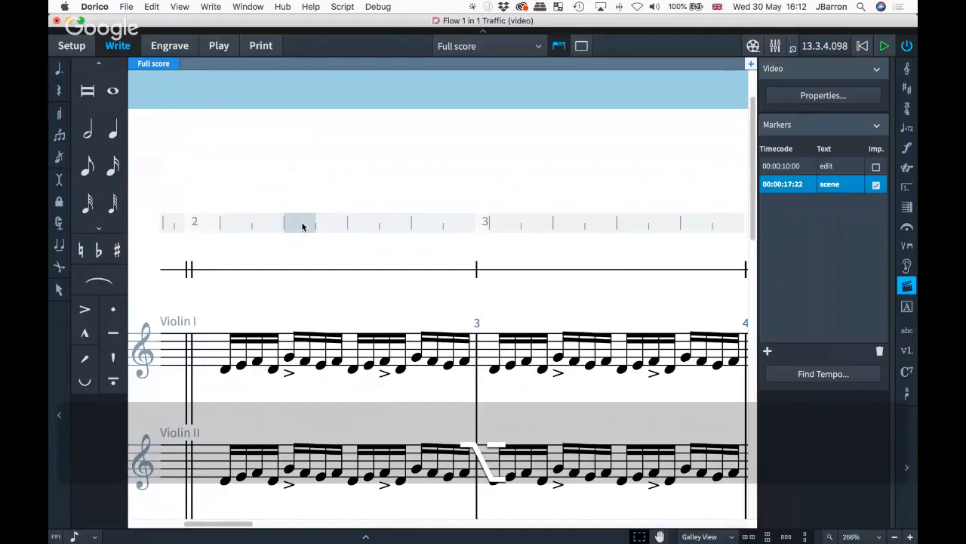
left_click_drag(302, 226, 593, 223)
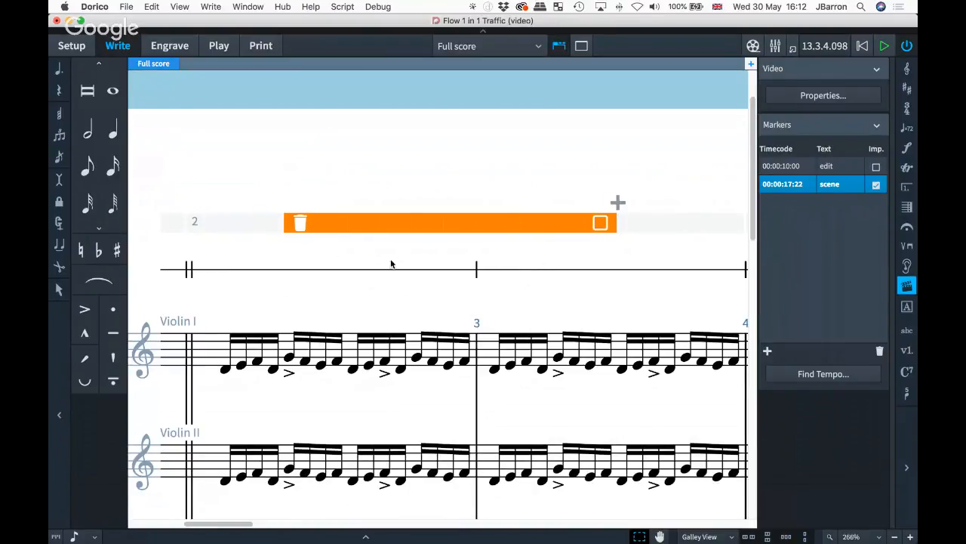
- Insert rests after the selected range, pushing the following music later in the flow
key("x")
key("x")
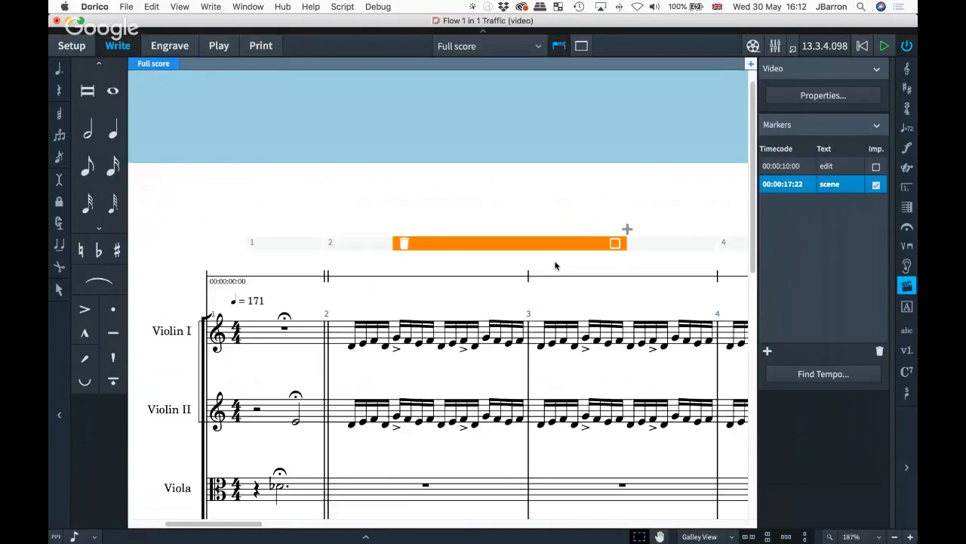
scroll(418, 323, "right", 1)
scroll(418, 323, "right", 1)
scroll(419, 323, "down", 1)
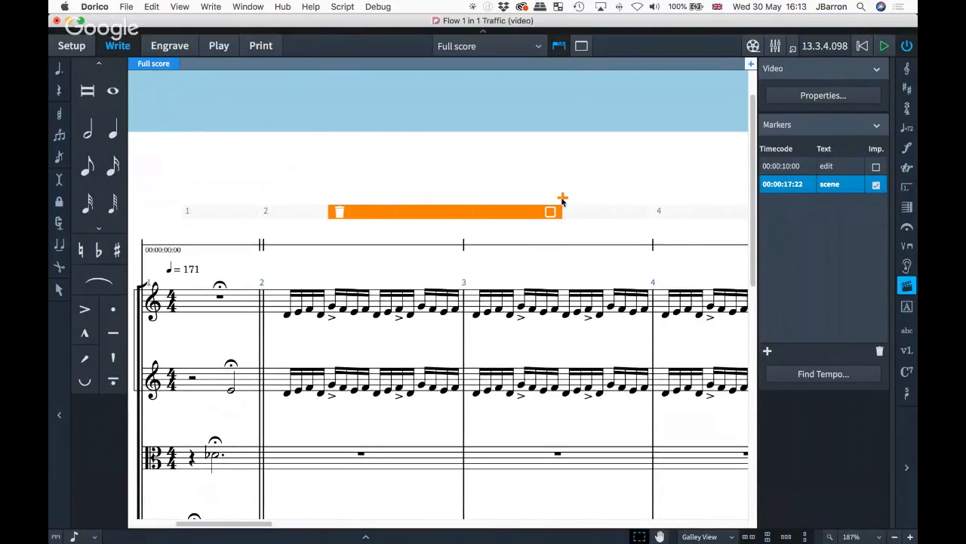
left_click(563, 200)
scroll(574, 260, "right", 1)
scroll(575, 260, "down", 1)
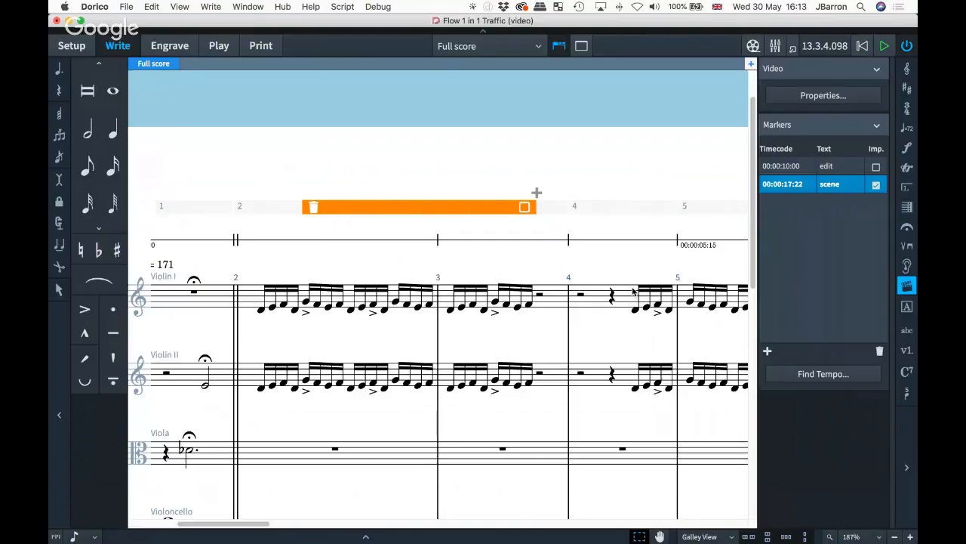
- Select all the string music inside the orange time range spanning bars 2–3
left_click(525, 207)
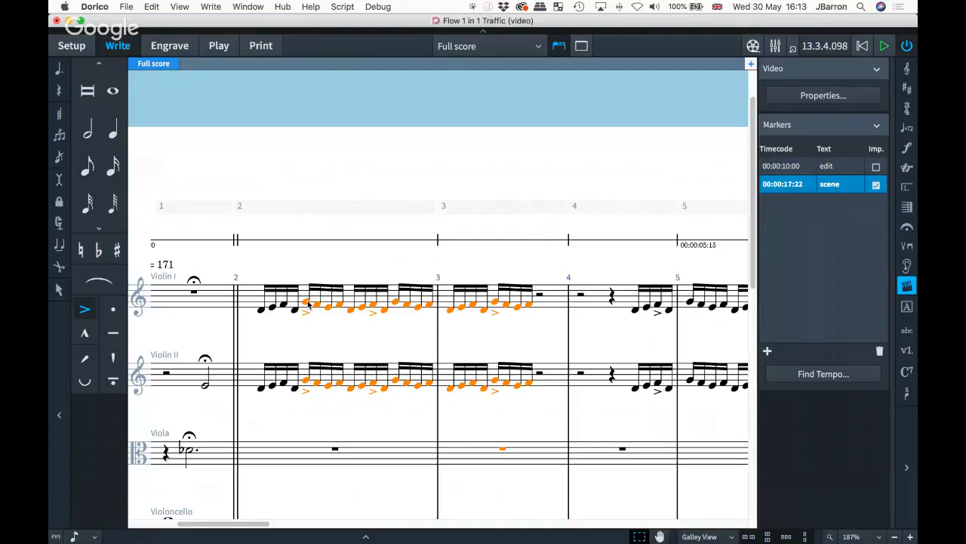
scroll(442, 326, "down", 2)
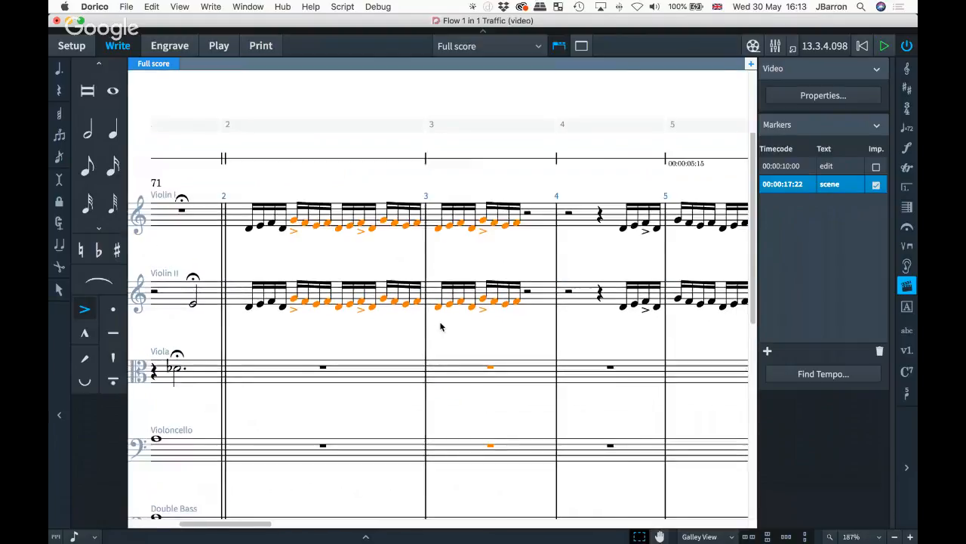
scroll(442, 326, "down", 5)
scroll(441, 327, "up", 6)
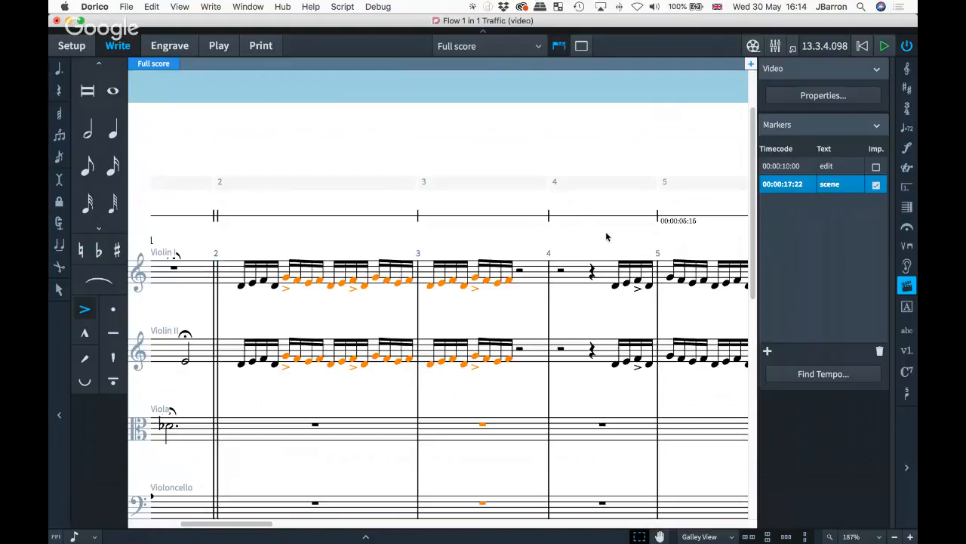
- Deselect the music, switch to Play mode with a taller tempo track, and toggle Write/Play briefly
left_click(407, 136)
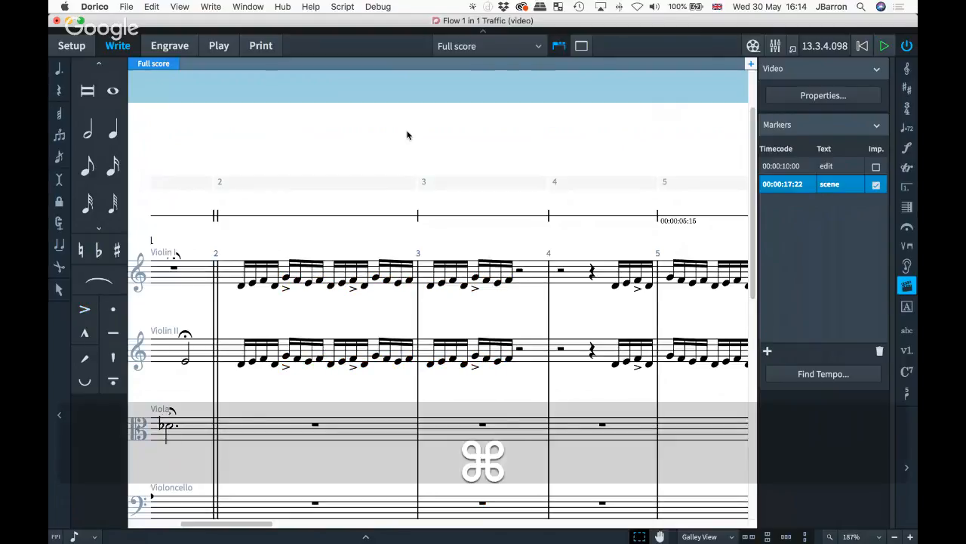
key("super+4")
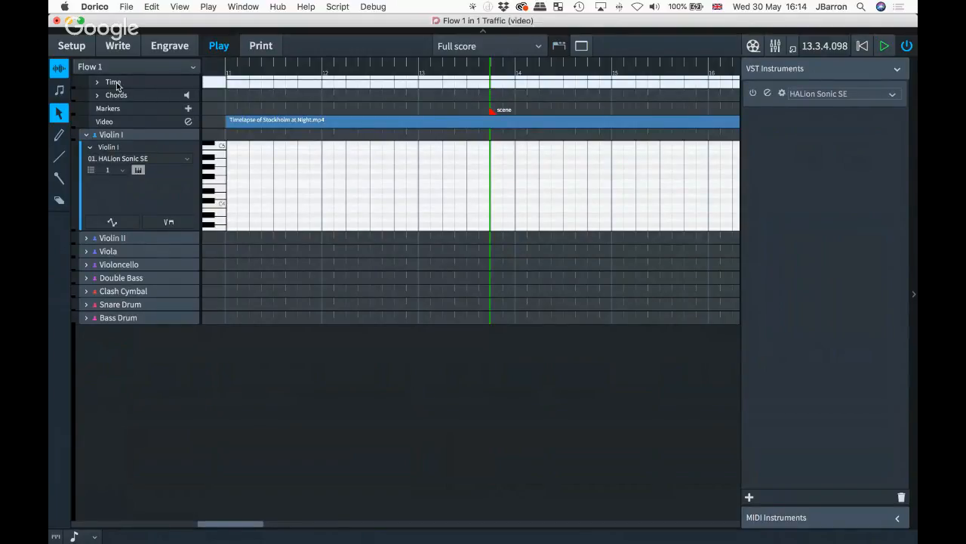
left_click_drag(71, 88, 75, 179)
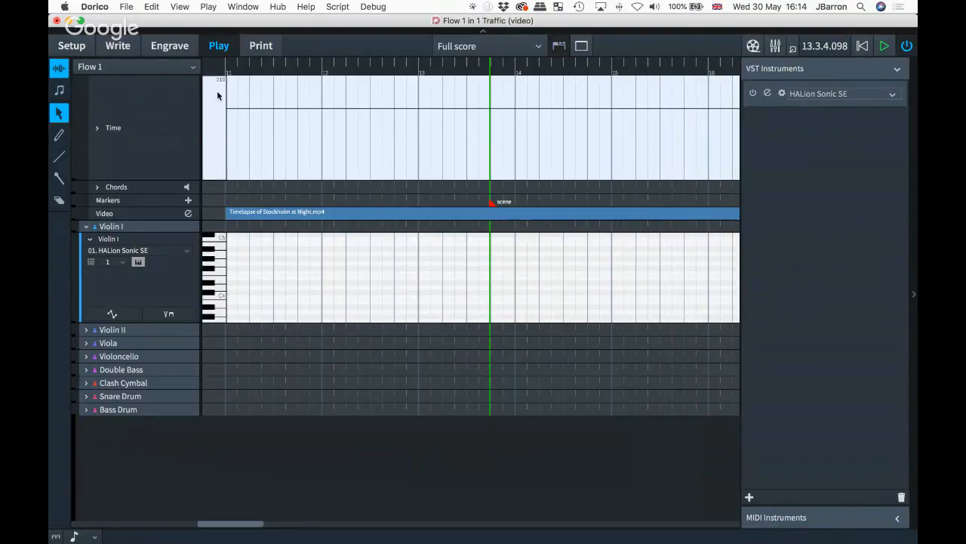
left_click(123, 47)
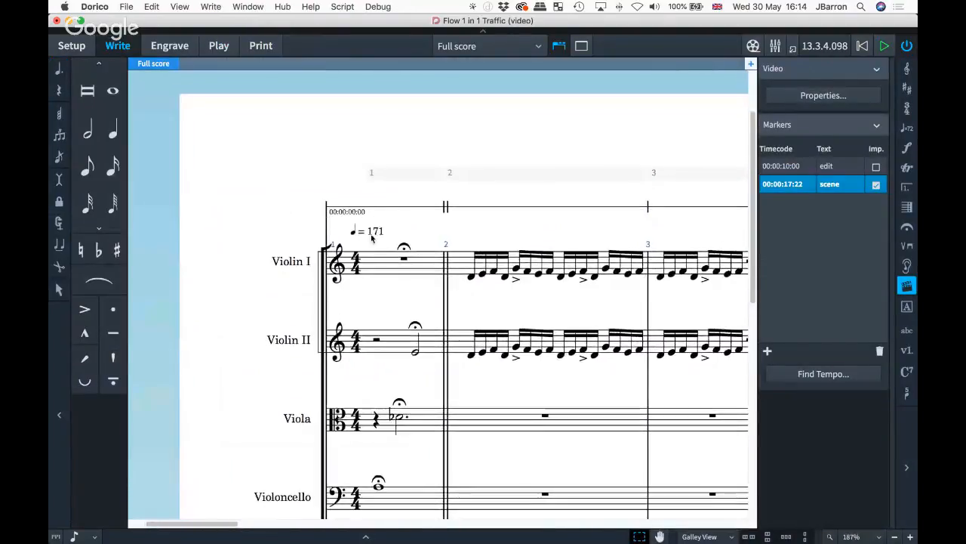
left_click(216, 44)
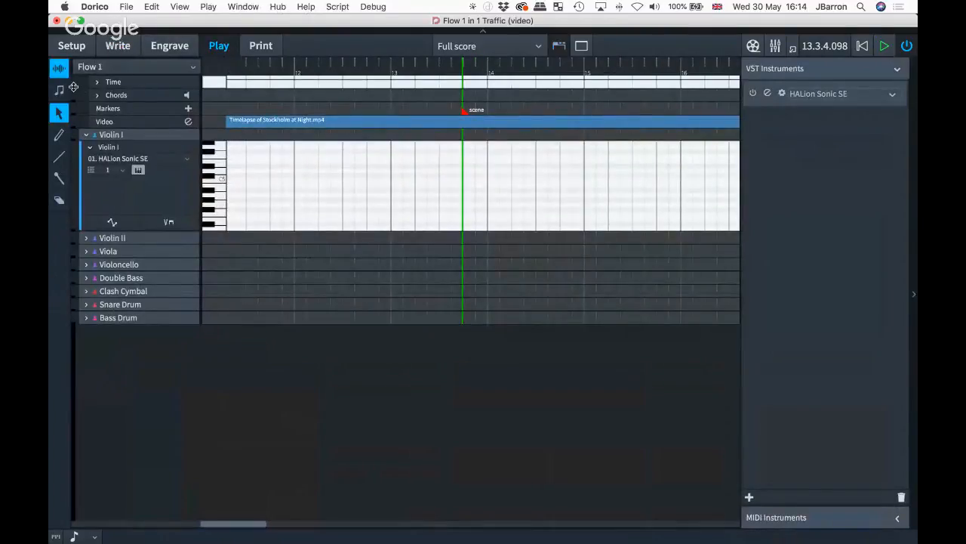
- Enlarge the Time track and sketch stepped tempo changes around bar 13 with the Pencil
left_click_drag(73, 87, 73, 199)
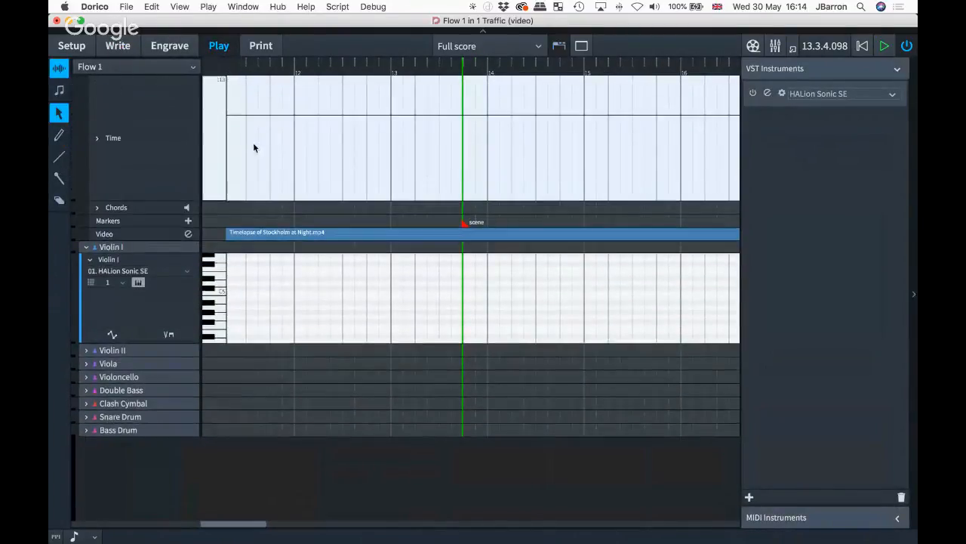
left_click(58, 136)
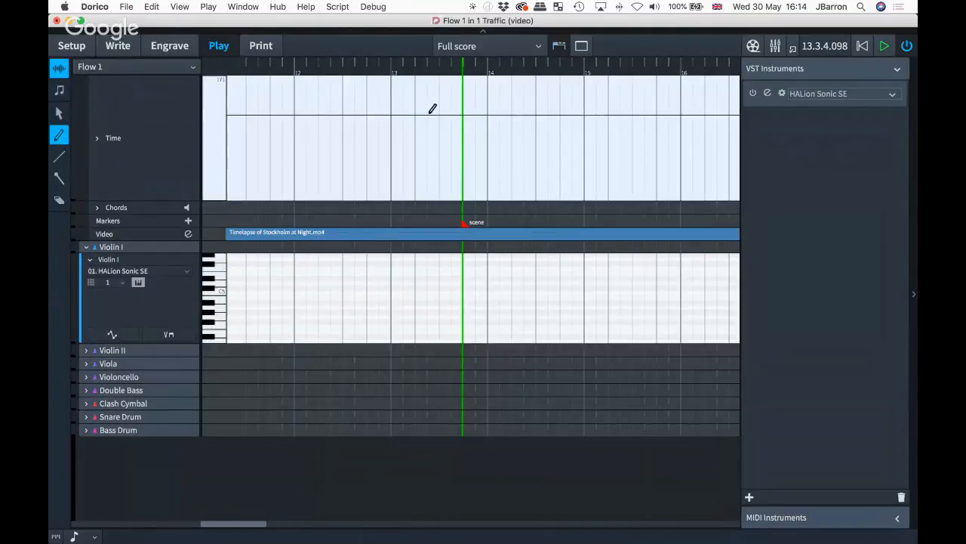
left_click_drag(438, 115, 476, 147)
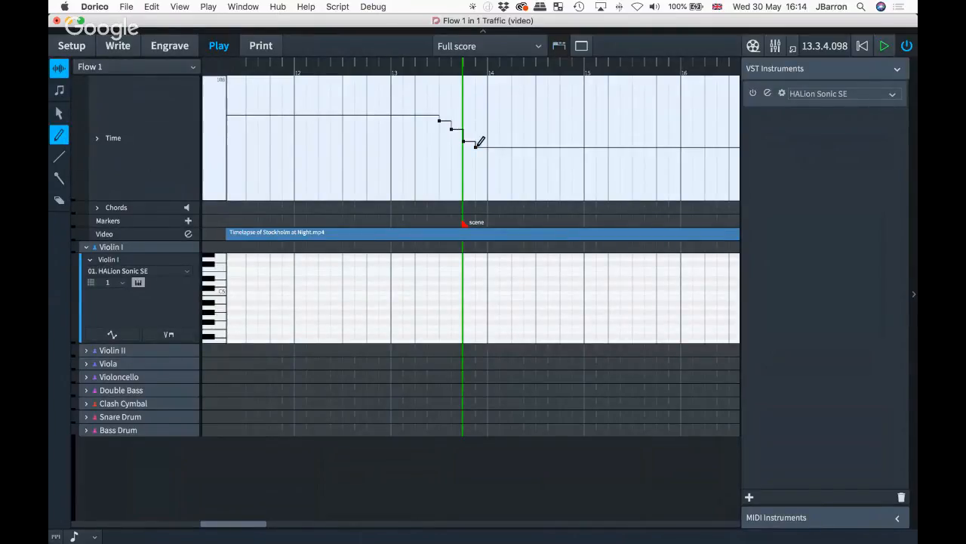
left_click_drag(401, 114, 330, 167)
left_click_drag(462, 223, 403, 230)
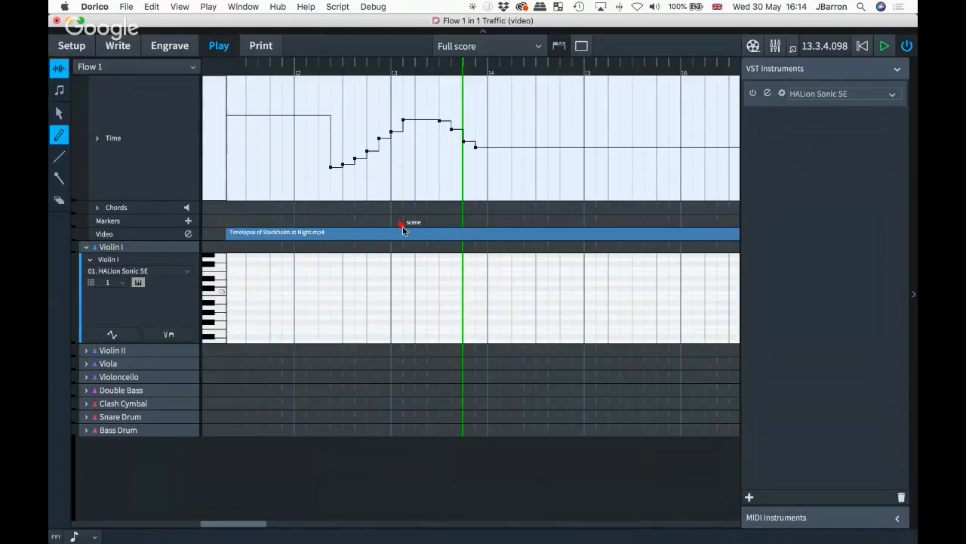
left_click(377, 100)
mouse_move(375, 99)
left_mouse_down()
mouse_move(438, 95)
mouse_move(513, 162)
mouse_move(548, 115)
left_mouse_up()
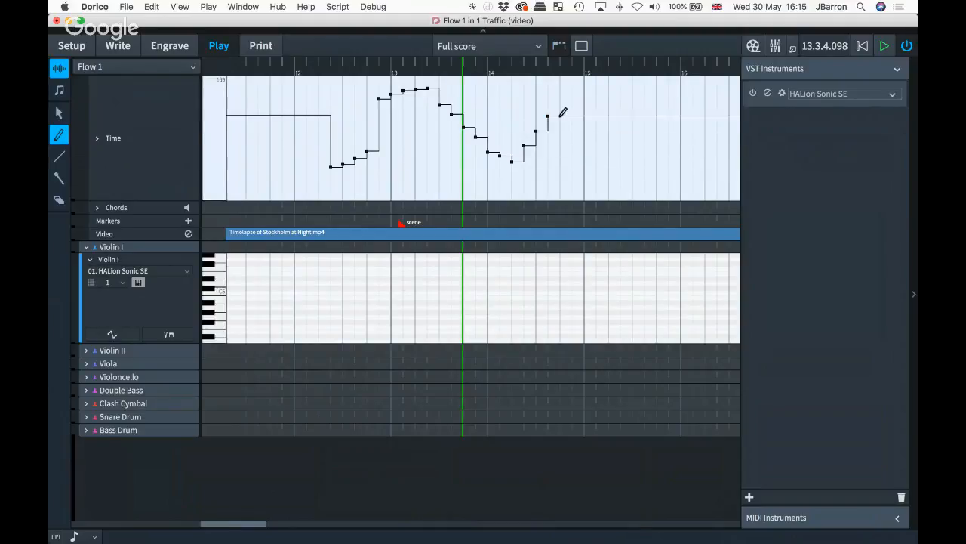
- Draw one straight tempo ramp rising from bar 12 to just past bar 15 with the Line tool
left_click(59, 157)
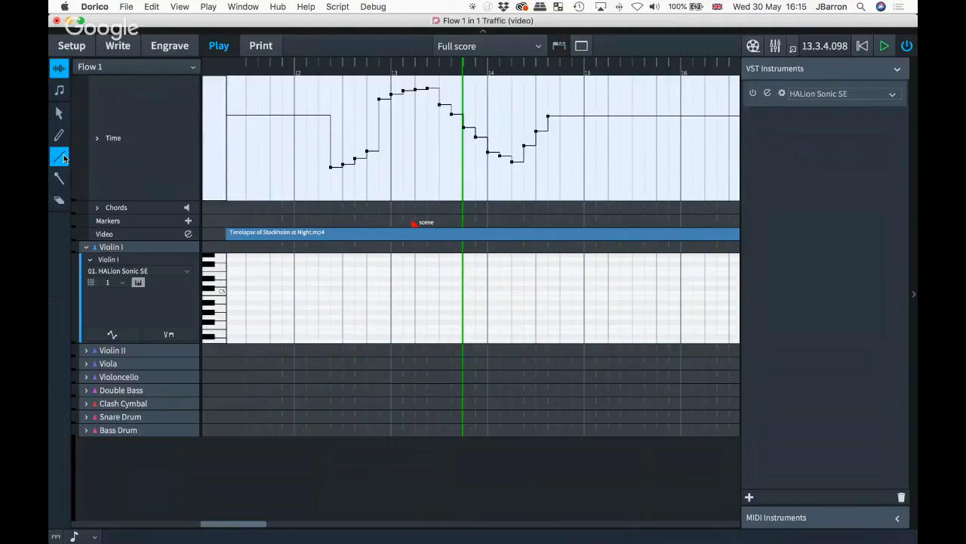
left_click_drag(428, 166, 620, 97)
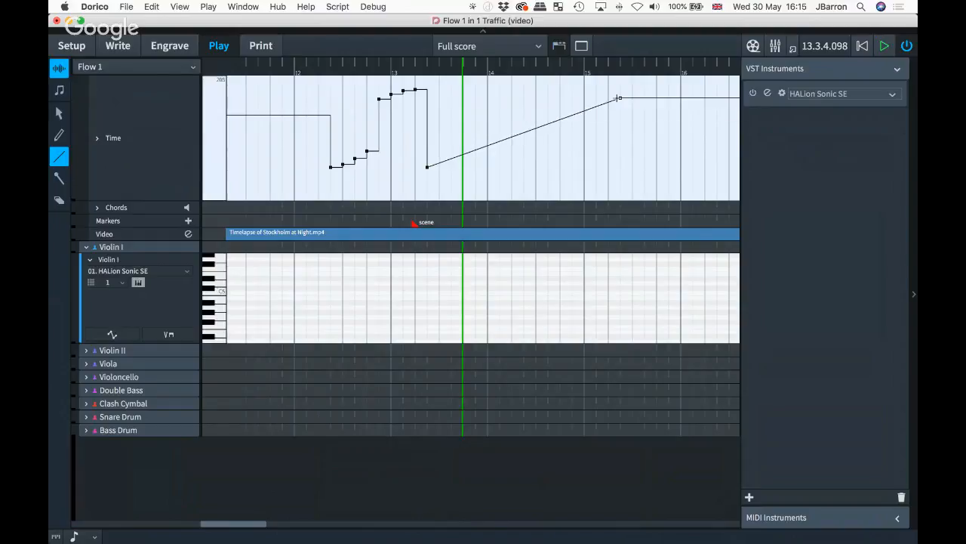
mouse_move(294, 151)
left_mouse_down()
mouse_move(401, 125)
mouse_move(609, 97)
left_mouse_up()
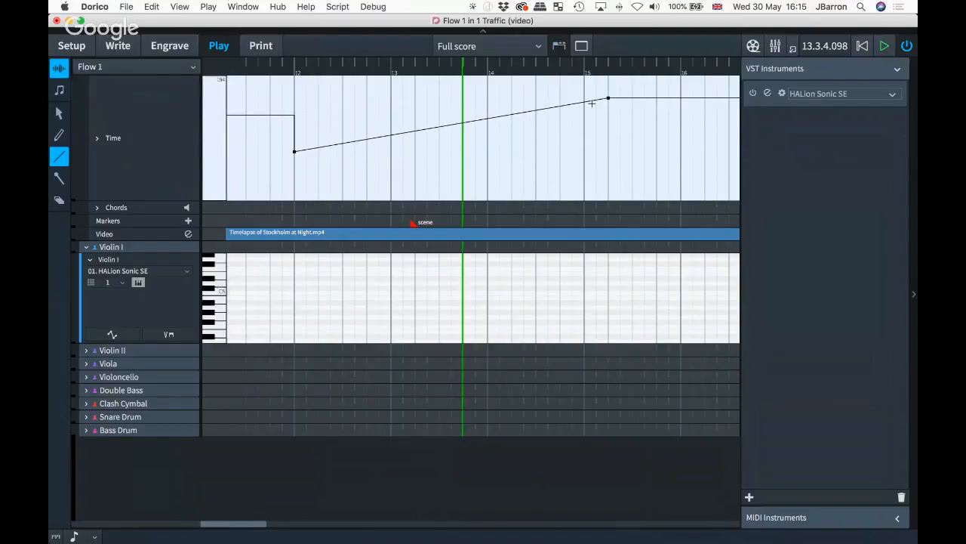
scroll(592, 103, "right", 3)
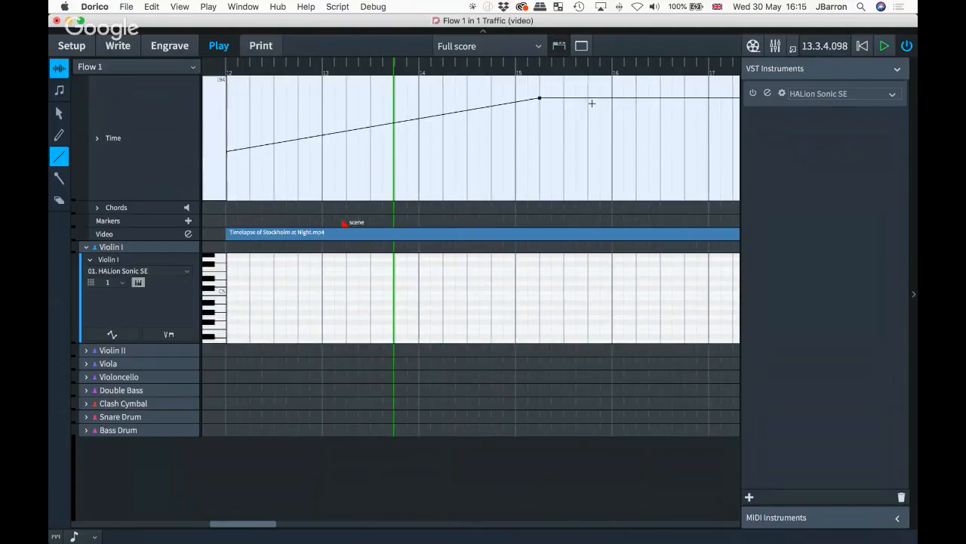
scroll(566, 118, "left", 6)
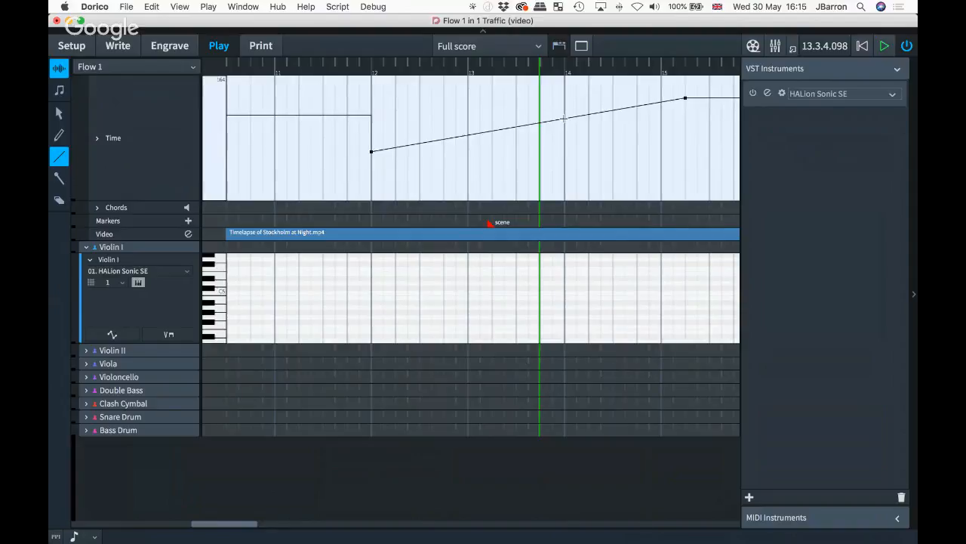
- Return to Write mode, save the project, then switch back to Play mode
key("super+2")
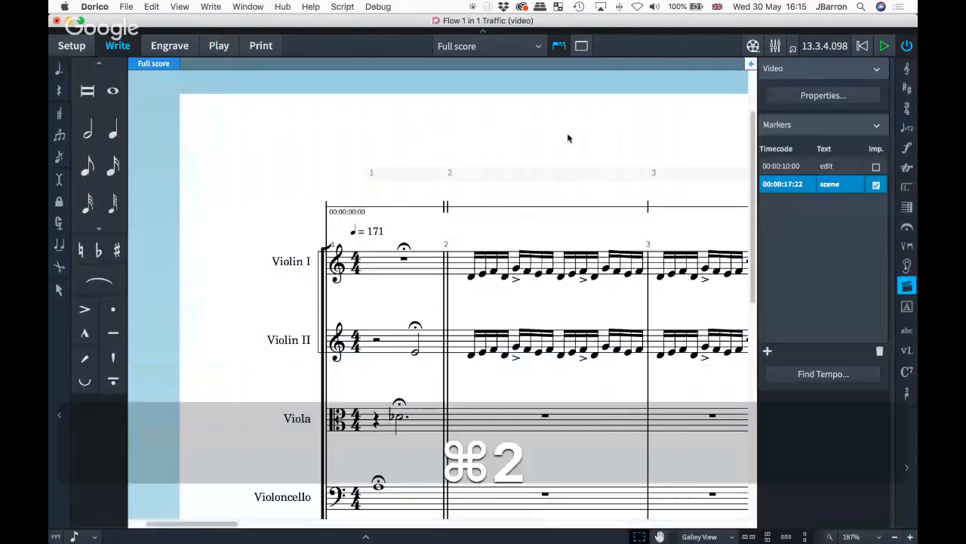
key("alt+super+s")
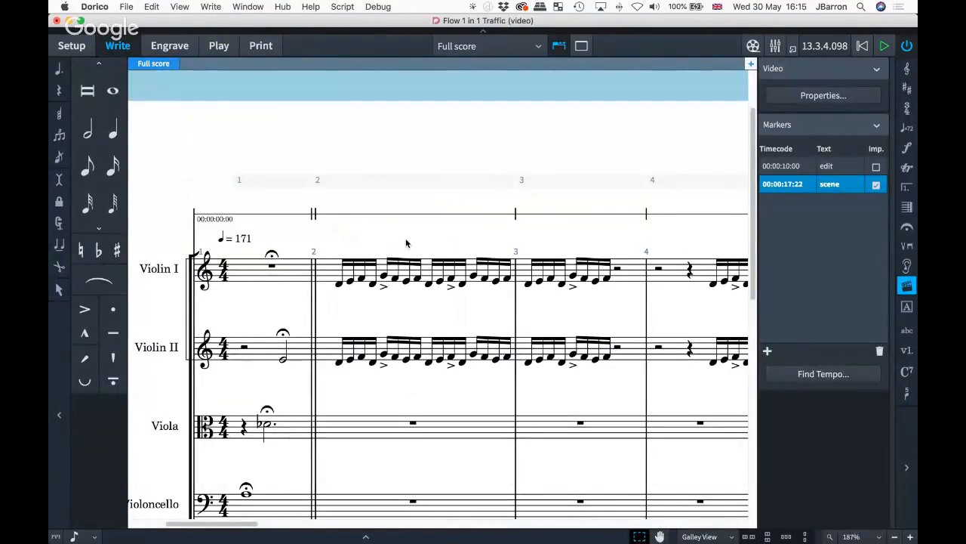
key("super+4")
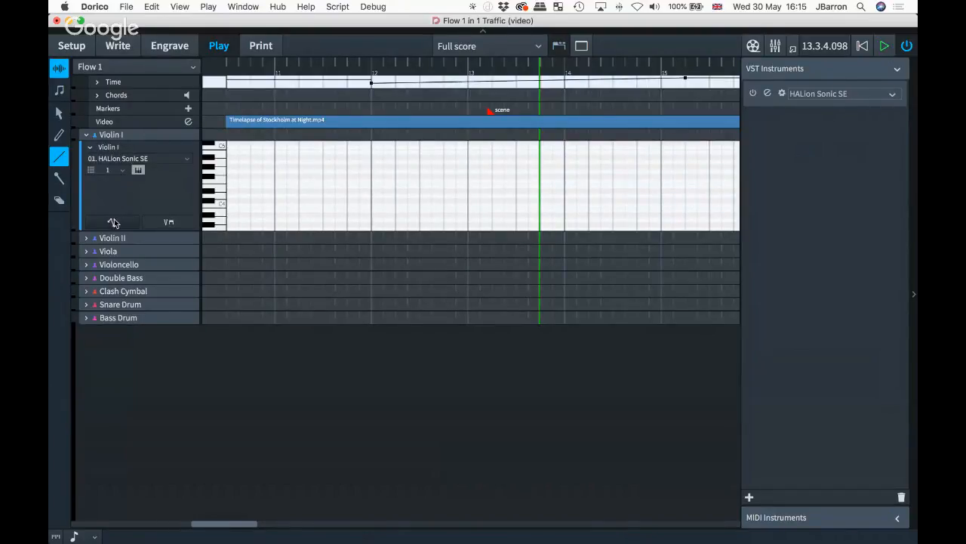
- Show Violin I's automation lane, make it taller, and keep it on CC7
left_click(154, 223)
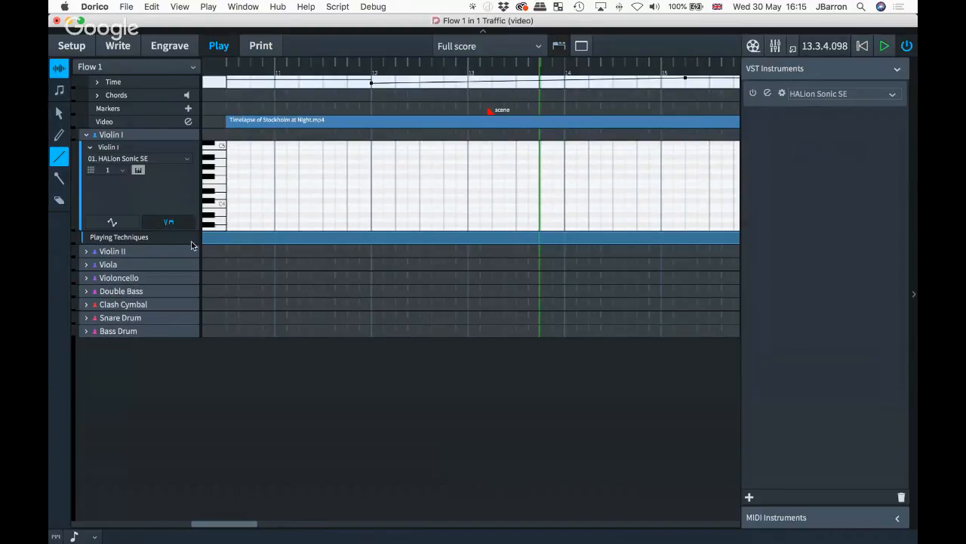
scroll(236, 242, "left", 3)
scroll(235, 241, "left", 10)
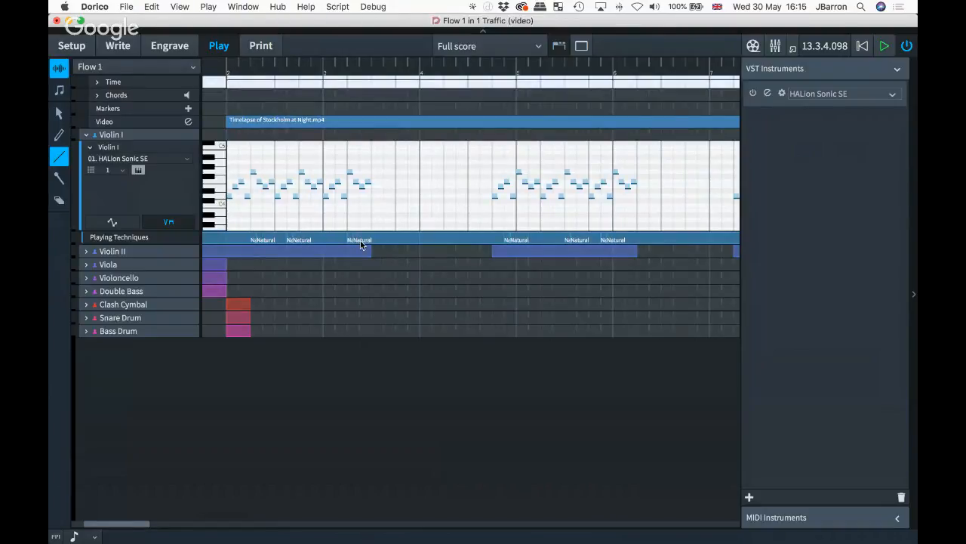
scroll(355, 240, "left", 3)
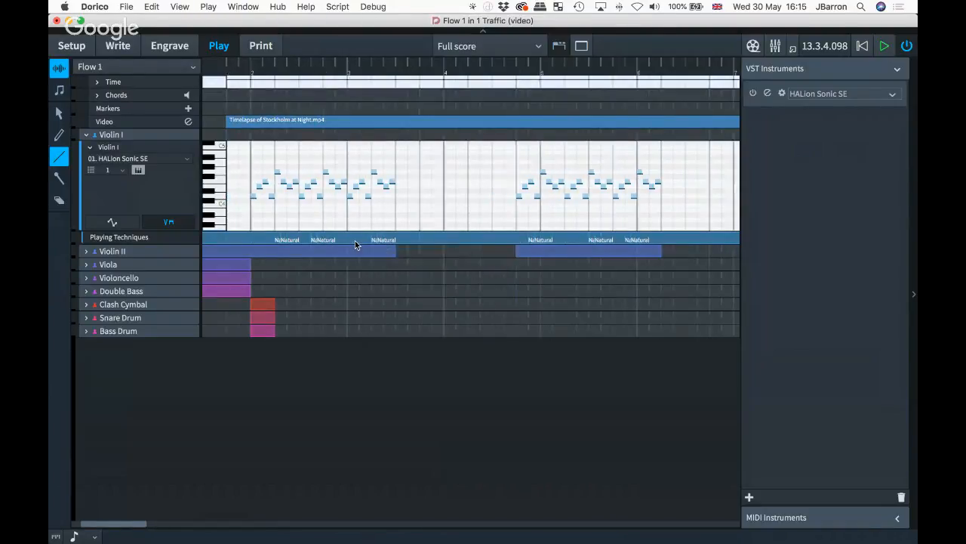
left_click(171, 223)
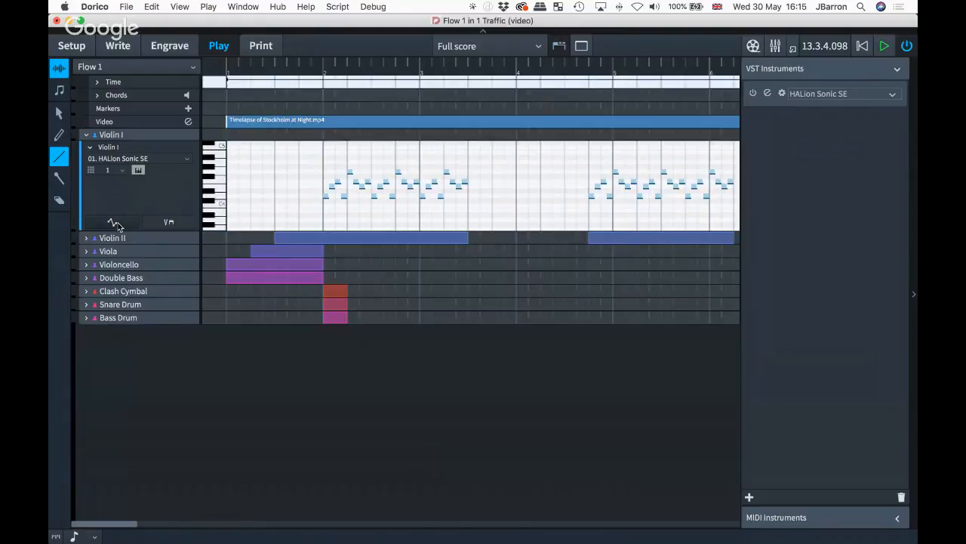
left_click(114, 223)
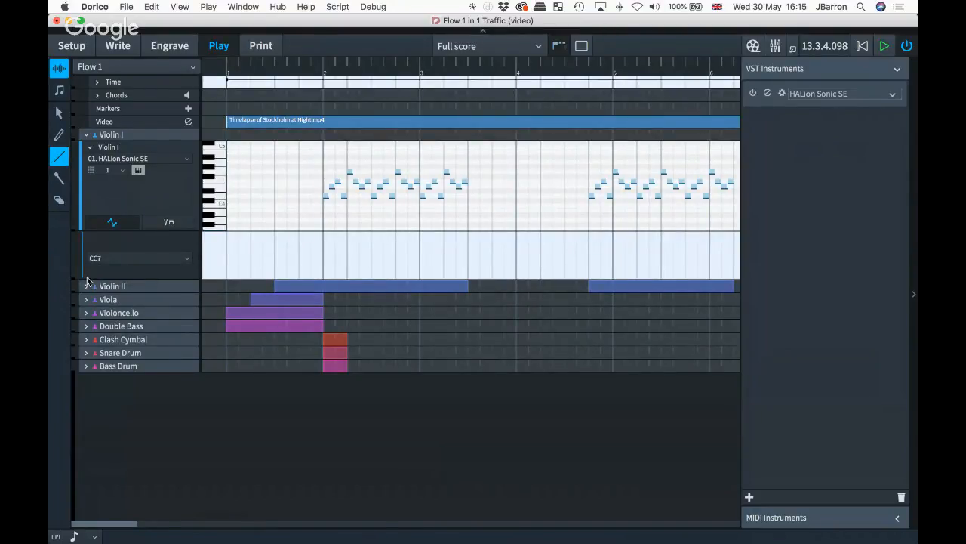
left_click_drag(75, 280, 76, 392)
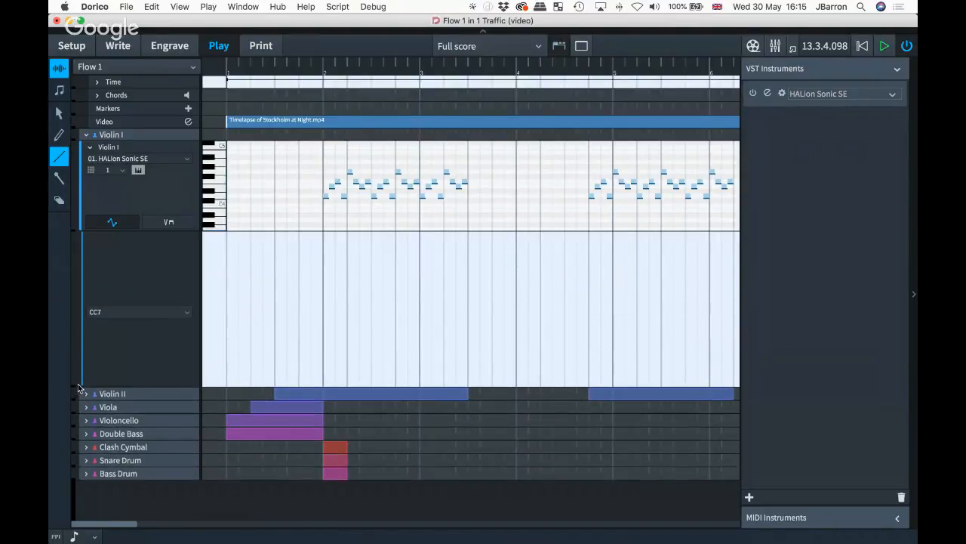
left_click(114, 314)
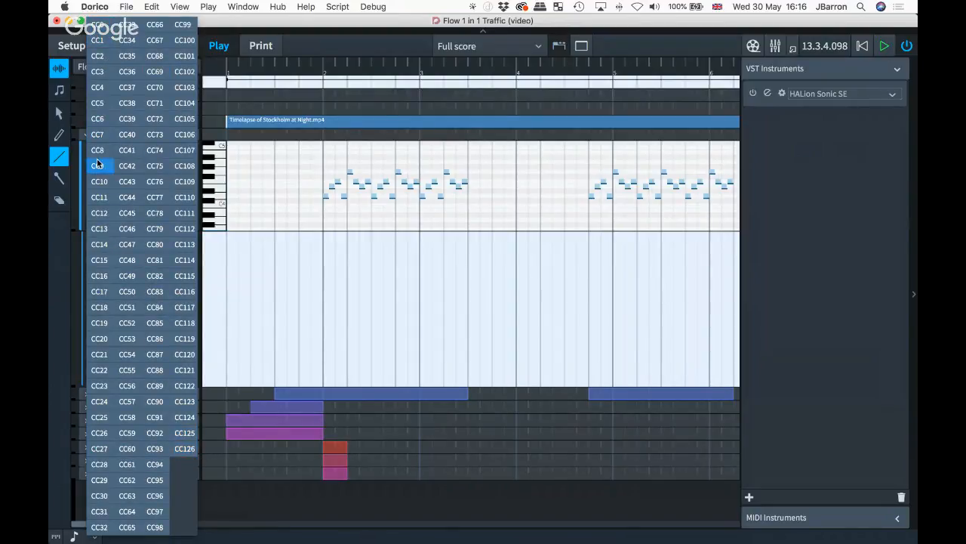
left_click(100, 134)
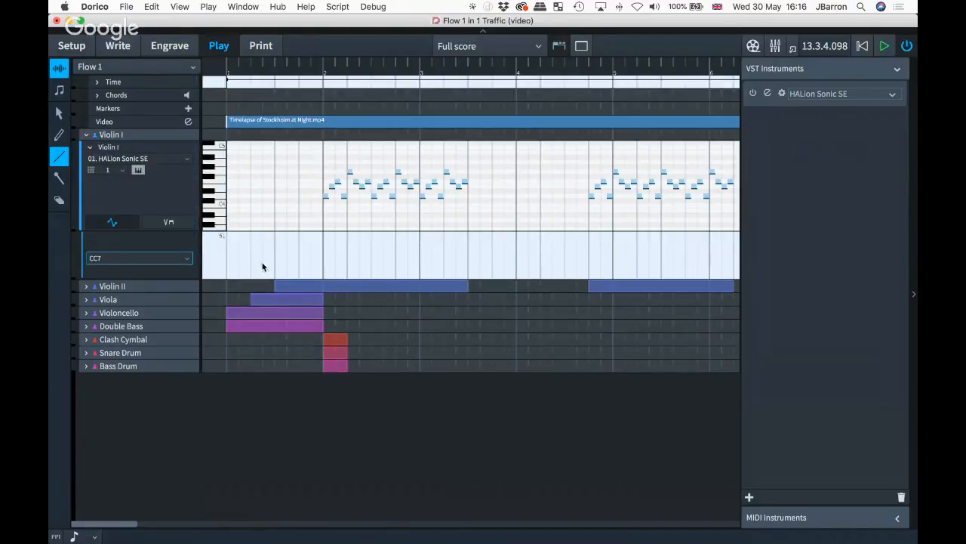
- Draw a CC7 curve rising and dipping after bar 2, then climbing to a plateau near bar 5
left_click_drag(71, 278, 73, 393)
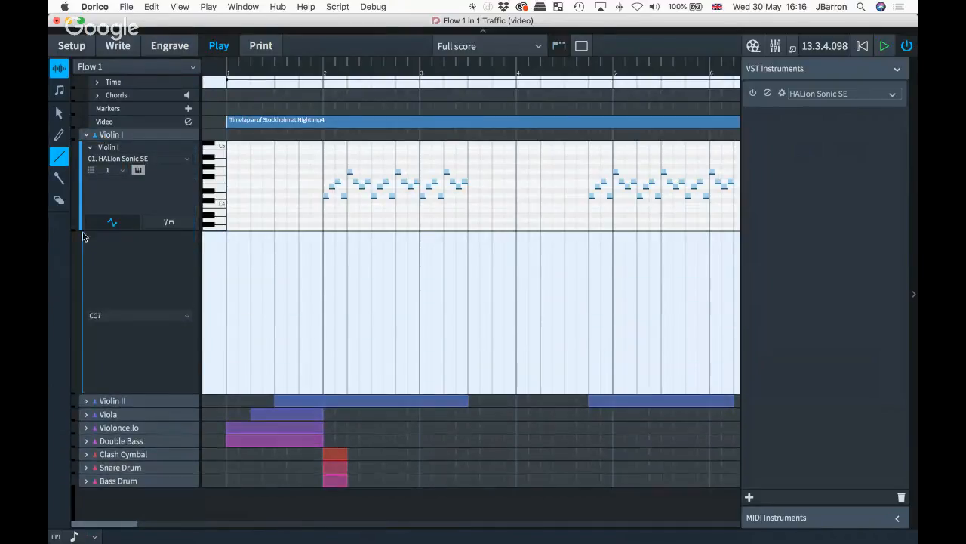
left_click(55, 136)
mouse_move(311, 321)
left_mouse_down()
mouse_move(345, 293)
mouse_move(392, 285)
mouse_move(430, 319)
mouse_move(479, 320)
mouse_move(565, 271)
mouse_move(620, 257)
left_mouse_up()
left_click(59, 156)
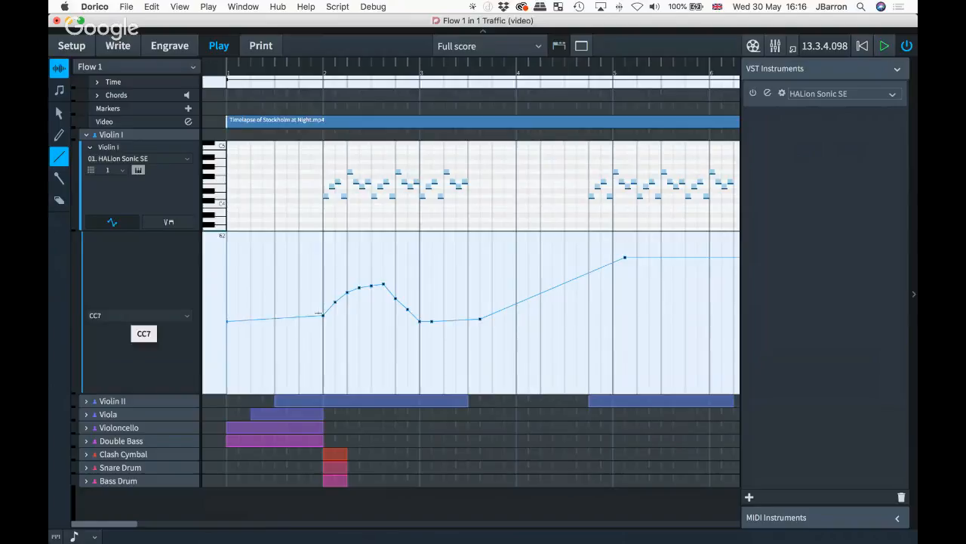
- Switch the controller lane to CC46, then CC83, then back to CC7
left_click(127, 316)
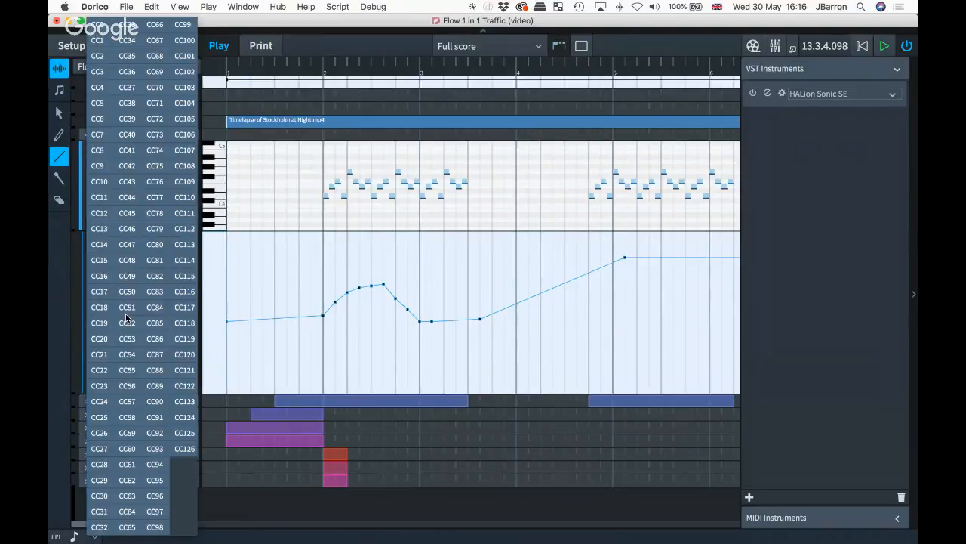
left_click(125, 313)
left_click(125, 260)
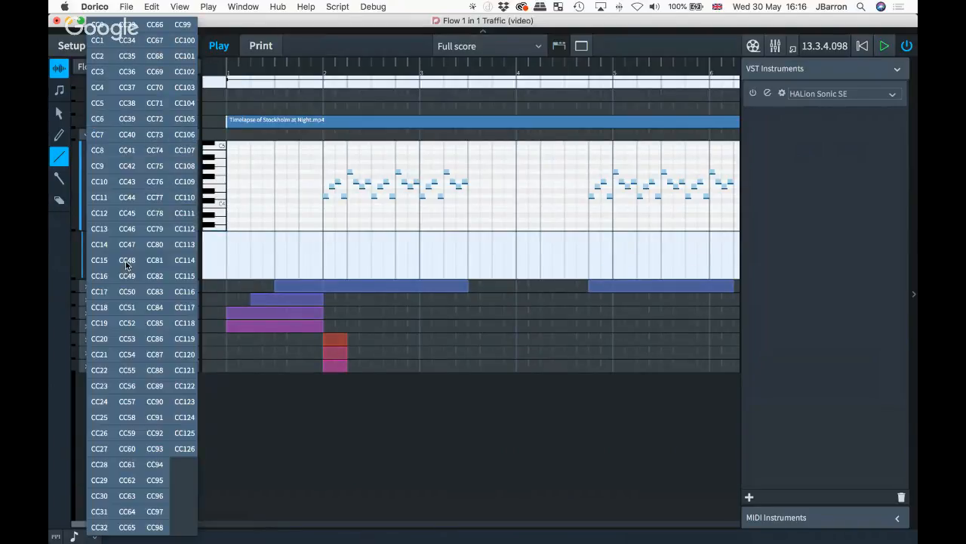
left_click(152, 292)
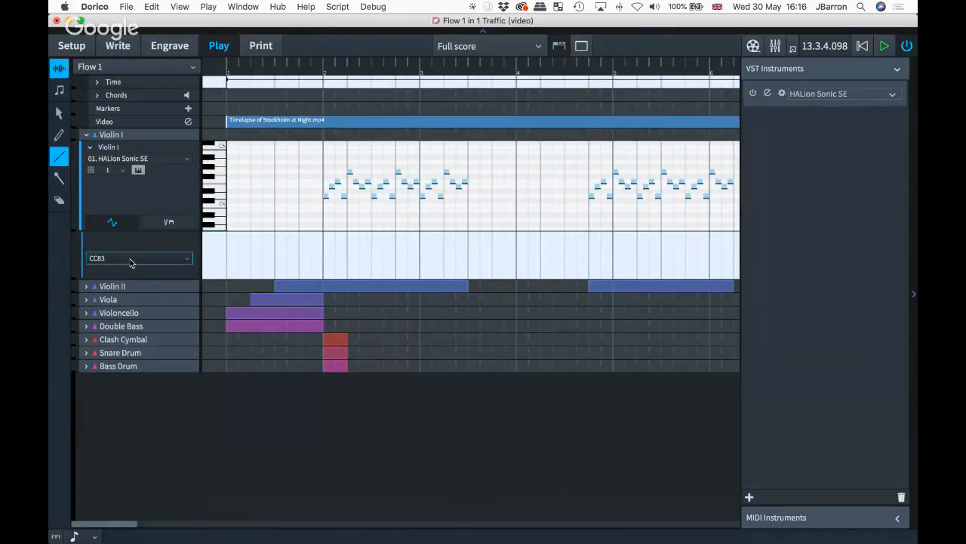
left_click(128, 261)
left_click(98, 134)
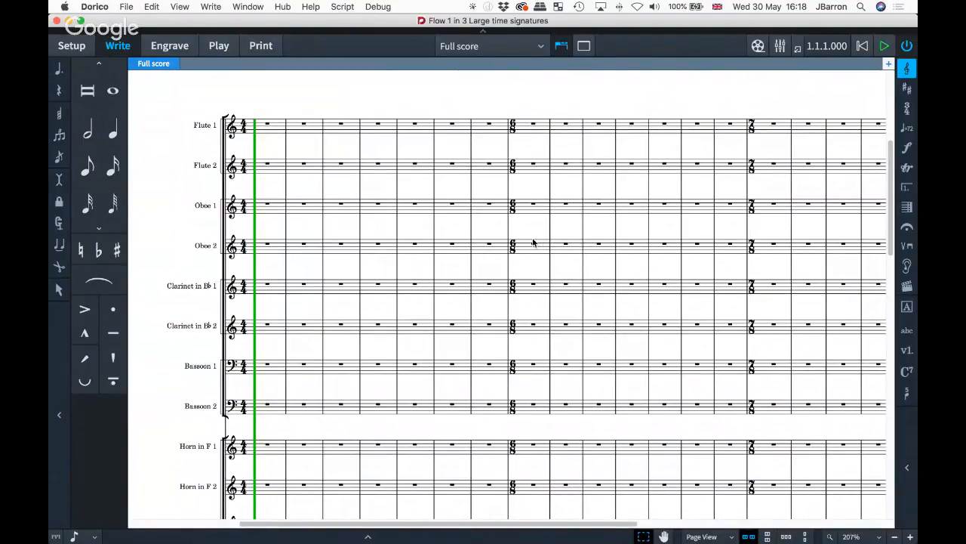
- In Layout Options > Time Signatures, show large time signatures once per bracket and apply
key("shift+super+l")
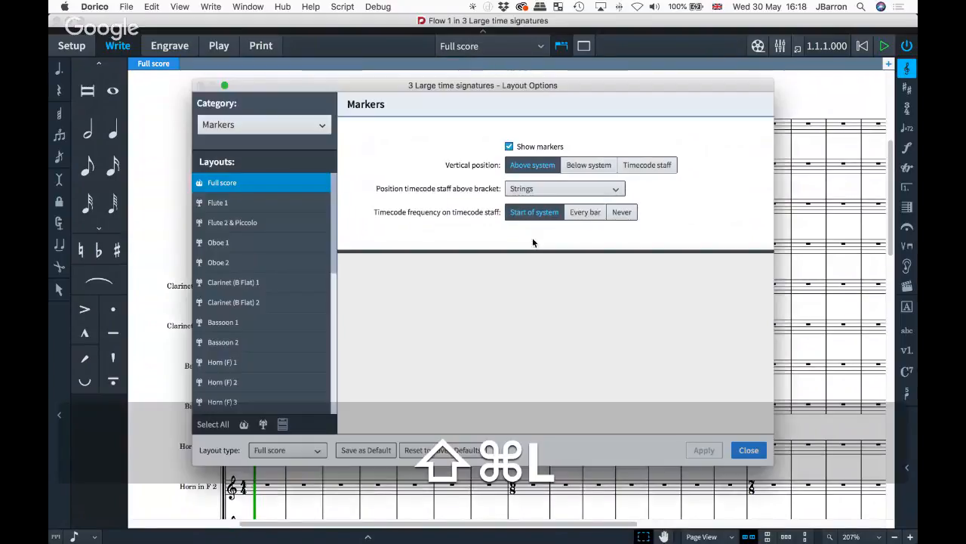
left_click(247, 127)
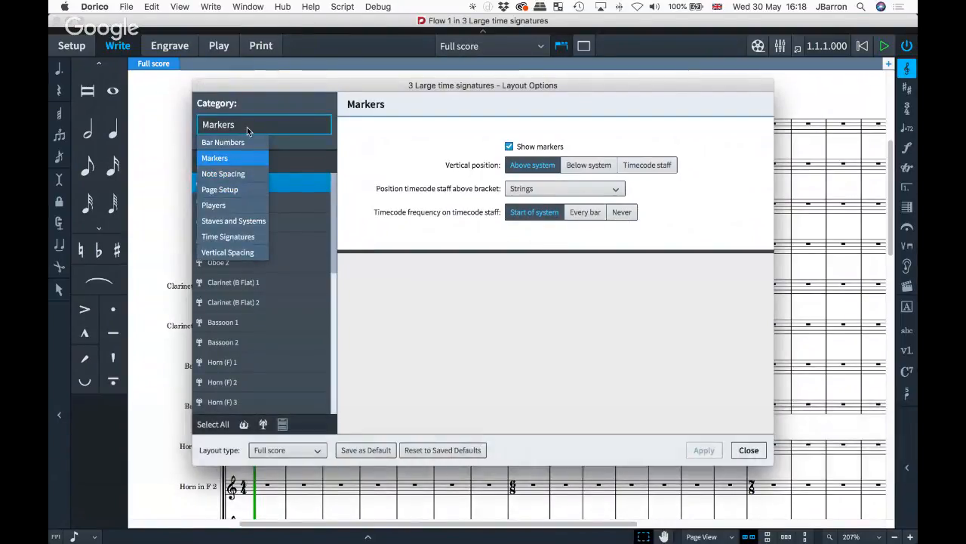
left_click(234, 237)
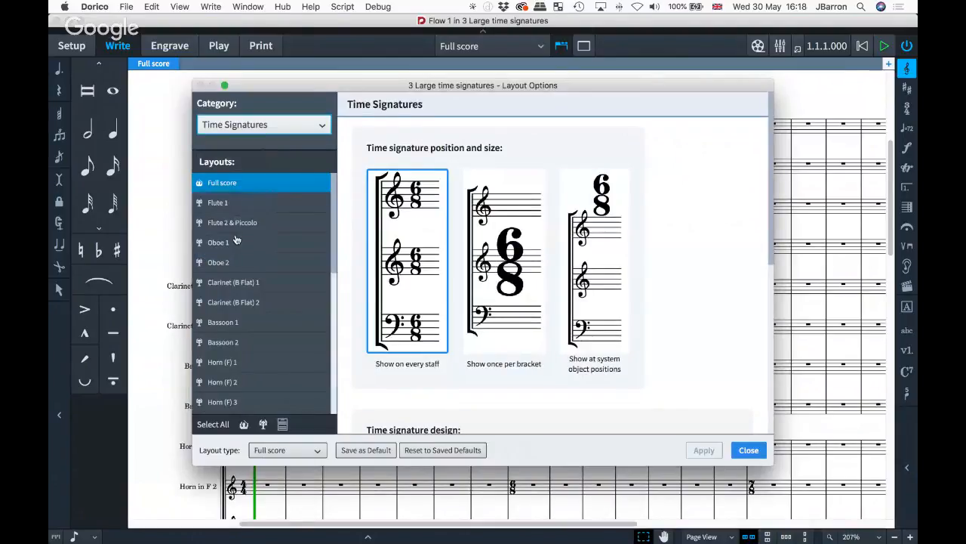
left_click(492, 240)
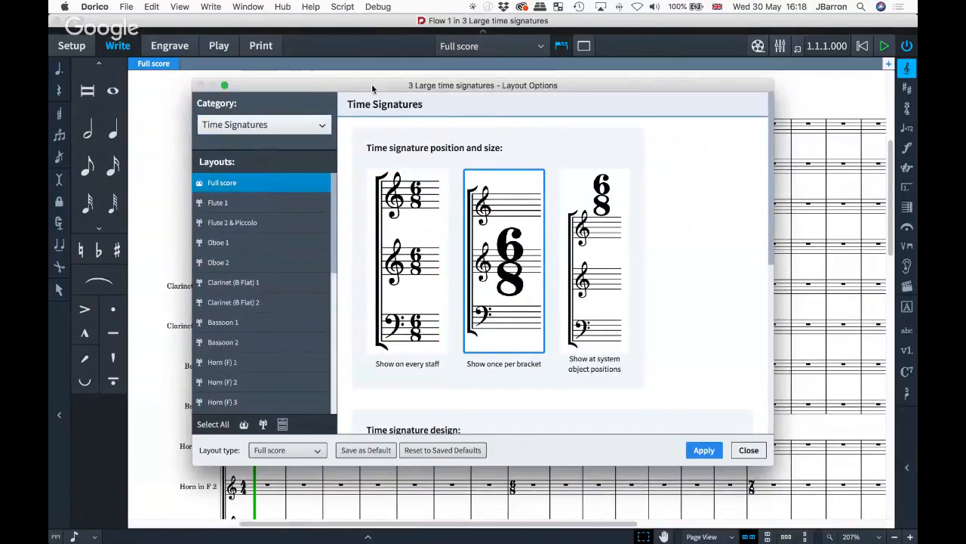
left_click_drag(370, 83, 493, 89)
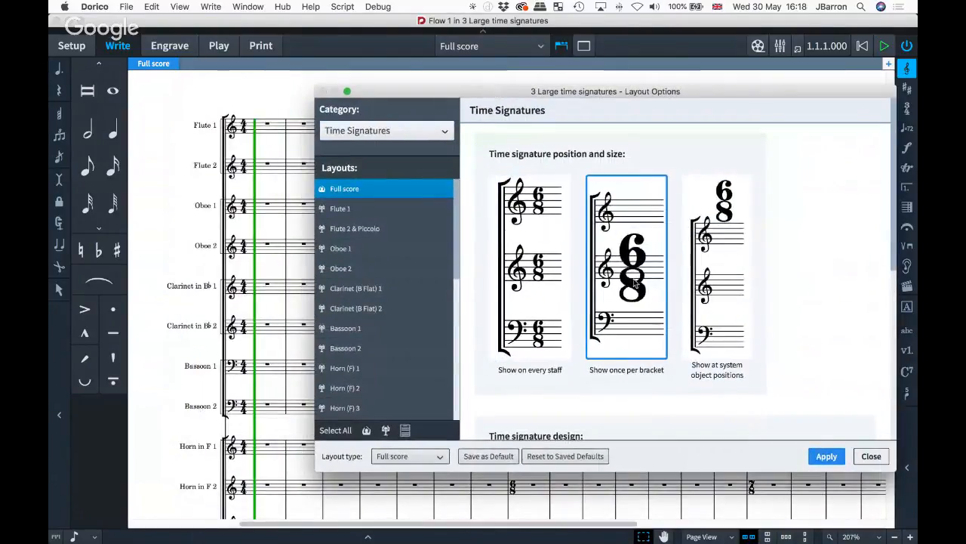
scroll(303, 253, "right", 2)
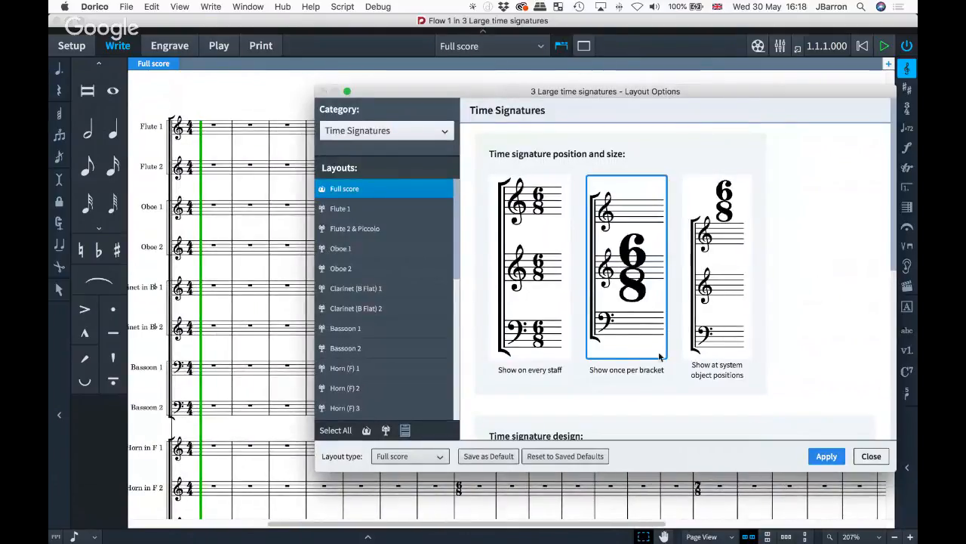
left_click(826, 456)
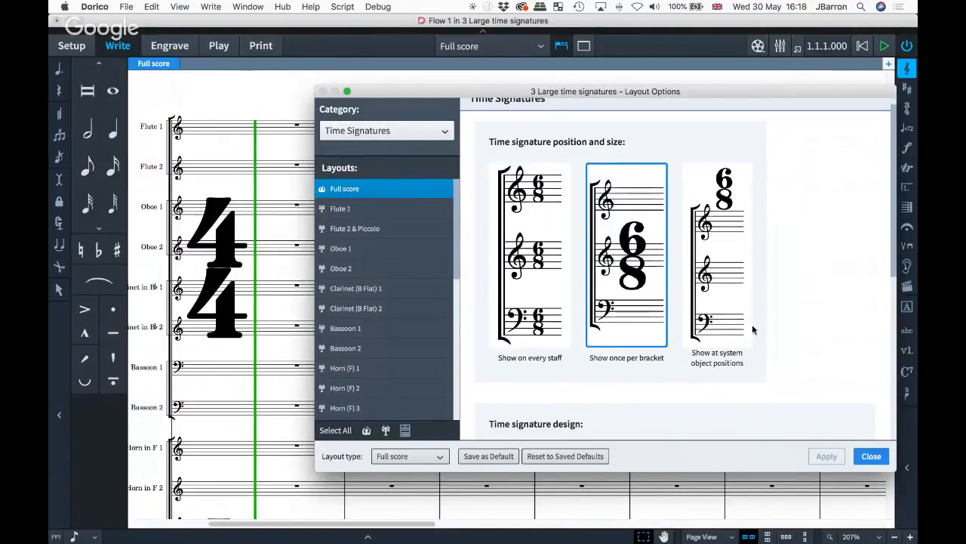
- Change the time signature design to Narrow, sans serif, apply it, and move the dialog aside
scroll(753, 329, "down", 8)
left_click(625, 320)
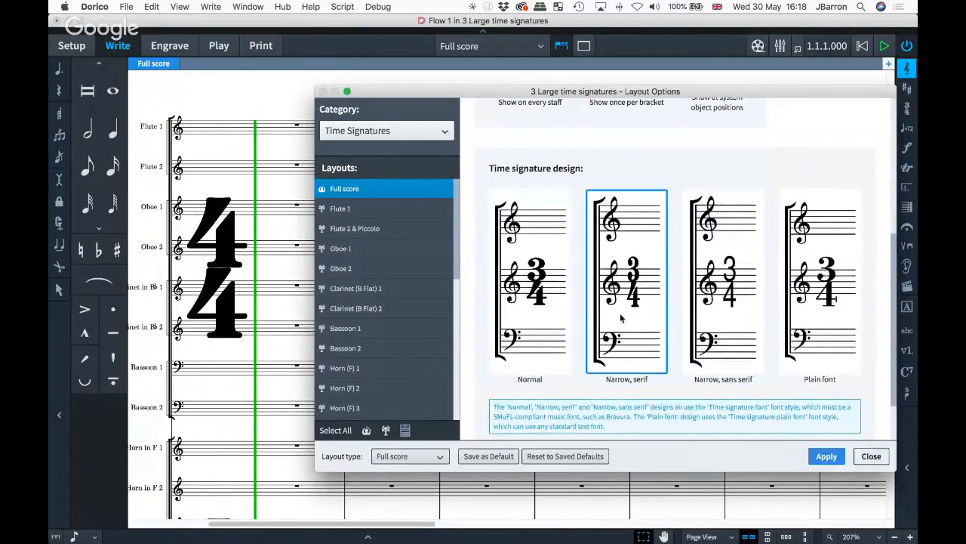
left_click(825, 457)
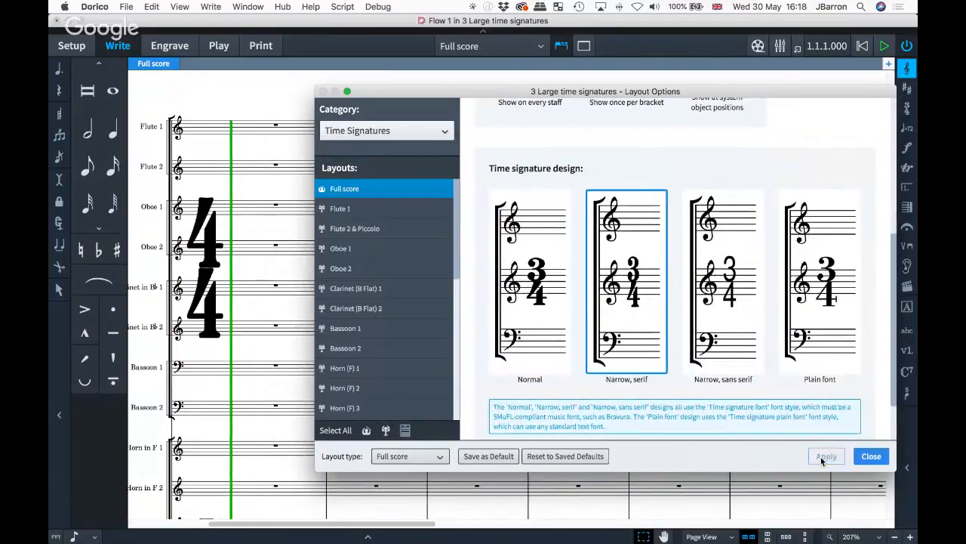
left_click(729, 302)
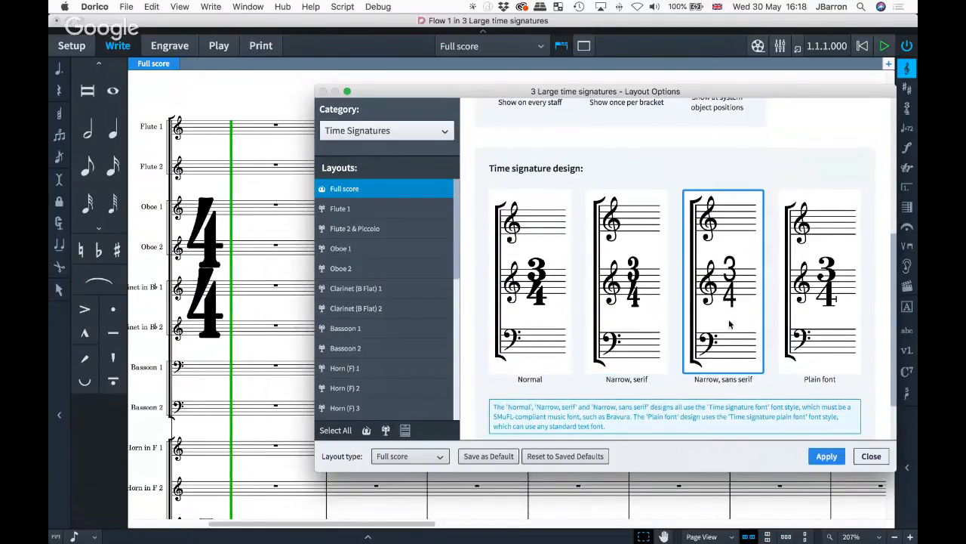
left_click(825, 456)
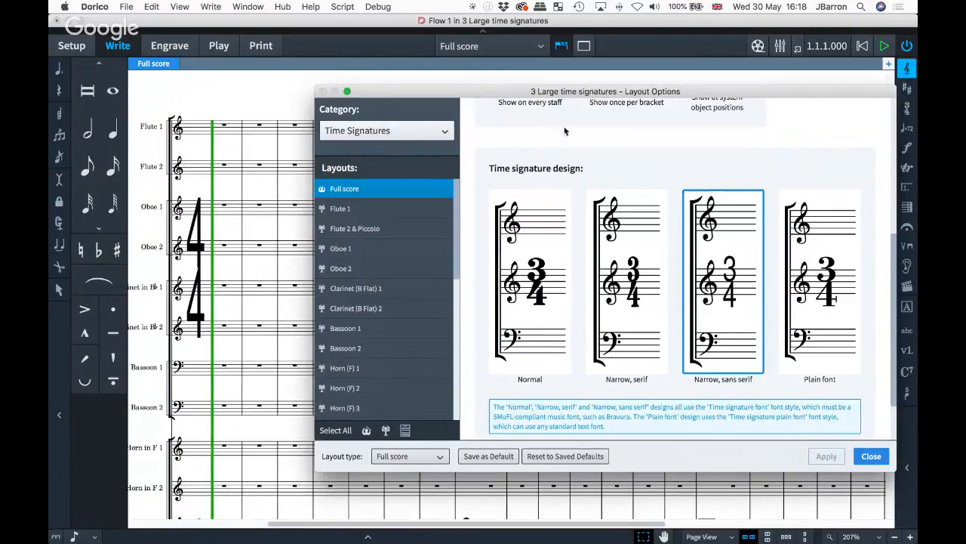
left_click_drag(503, 91, 917, 161)
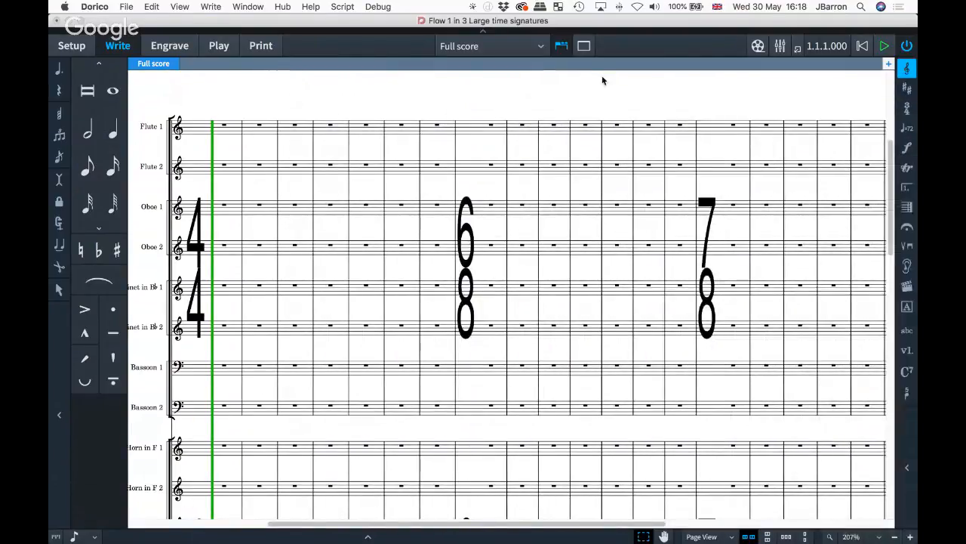
scroll(462, 325, "down", 3)
scroll(462, 326, "down", 2)
scroll(461, 325, "down", 2)
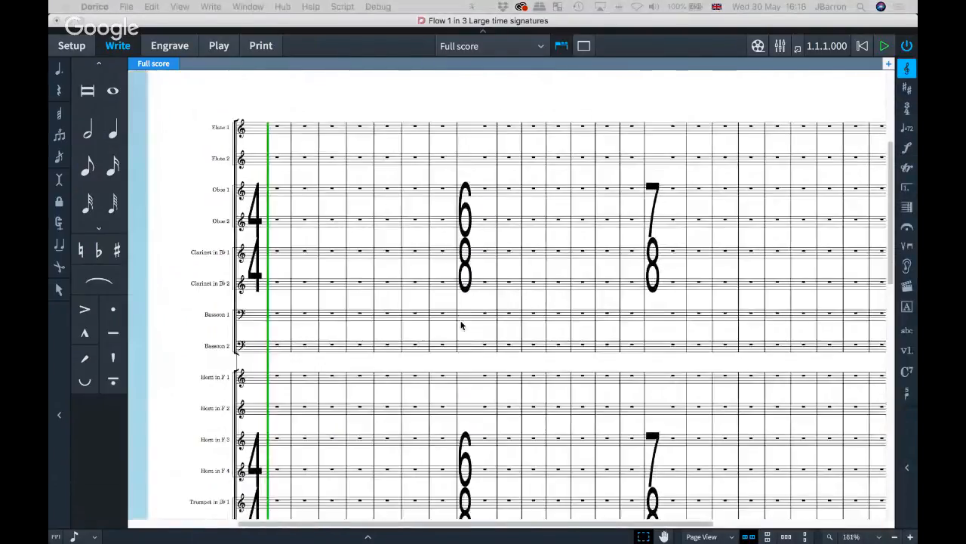
scroll(385, 268, "down", 1)
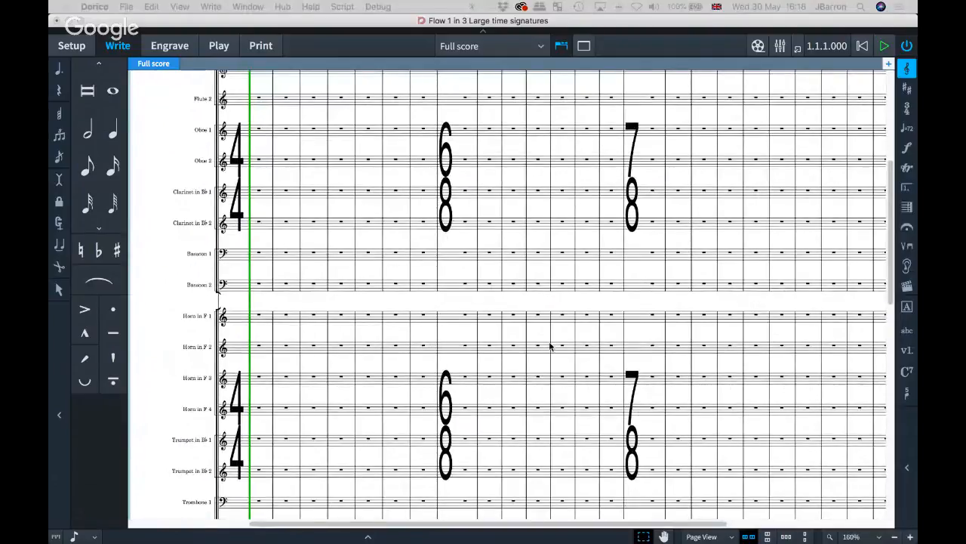
scroll(243, 405, "down", 5)
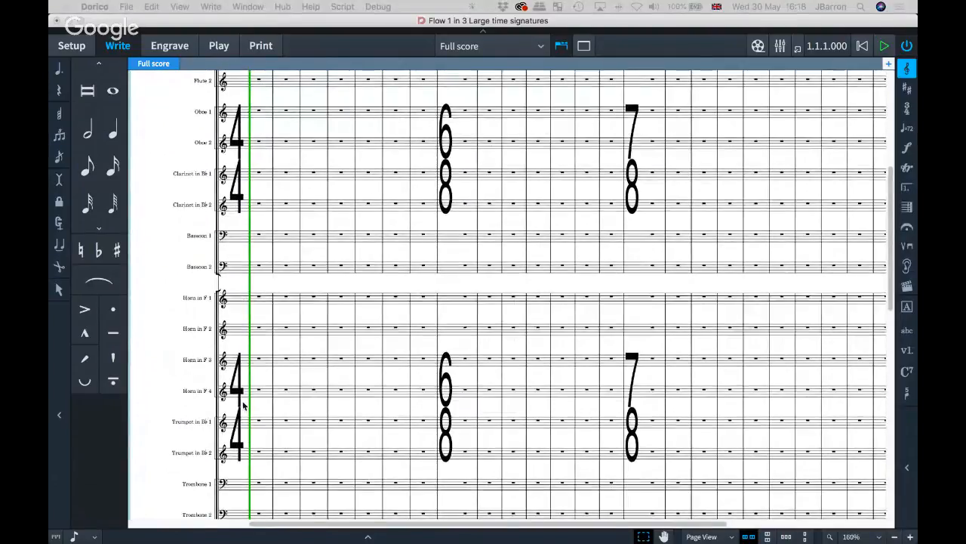
scroll(244, 364, "down", 6)
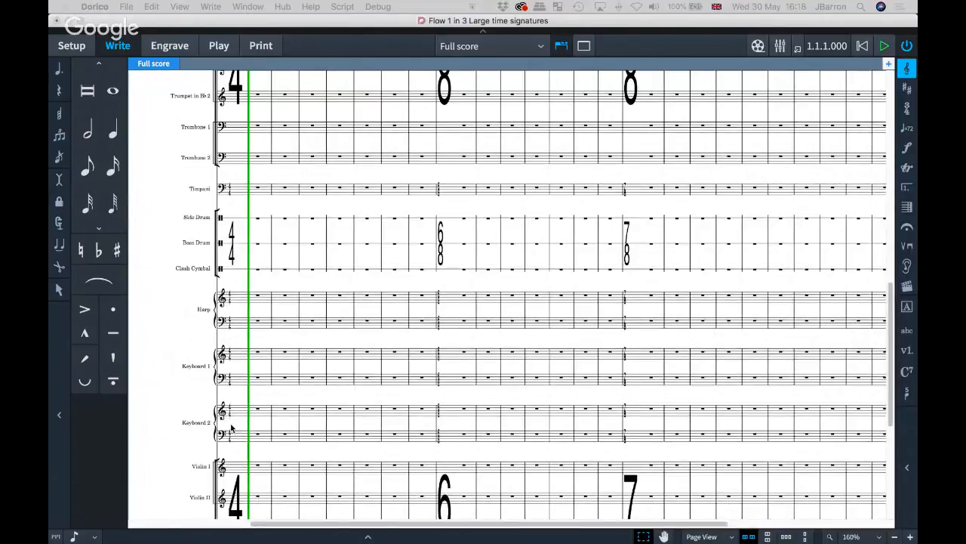
scroll(231, 415, "down", 5)
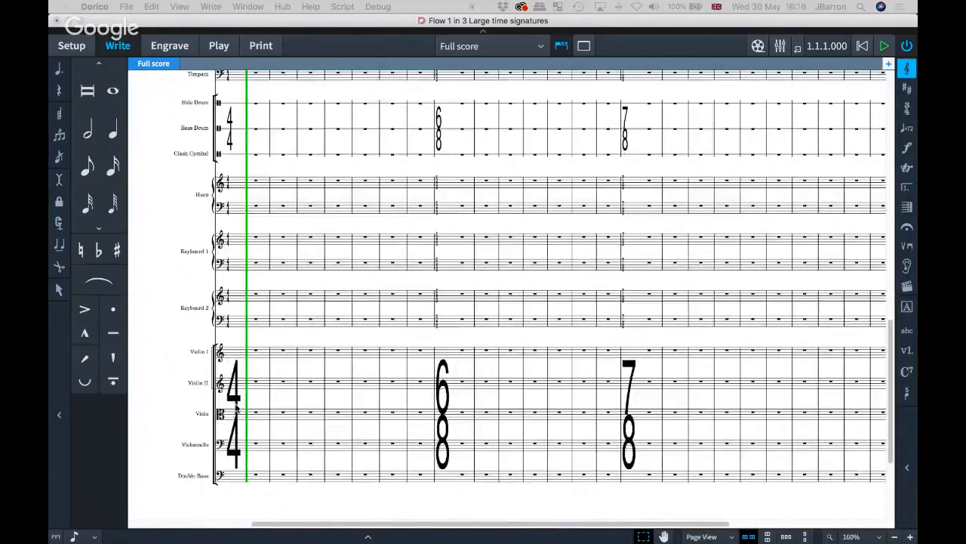
scroll(240, 378, "up", 2)
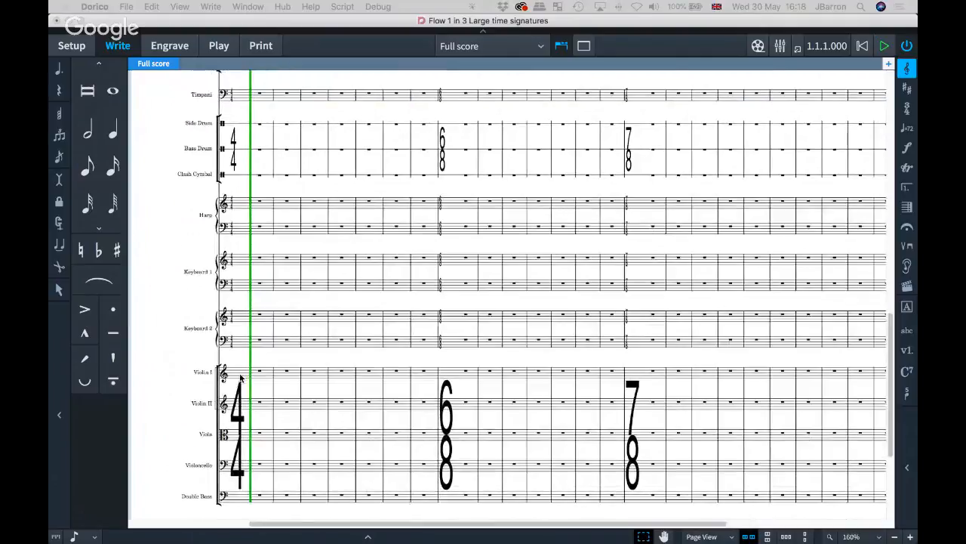
- Open the Time Signatures page of Engraving Options and look through its settings
key("shift+super+e")
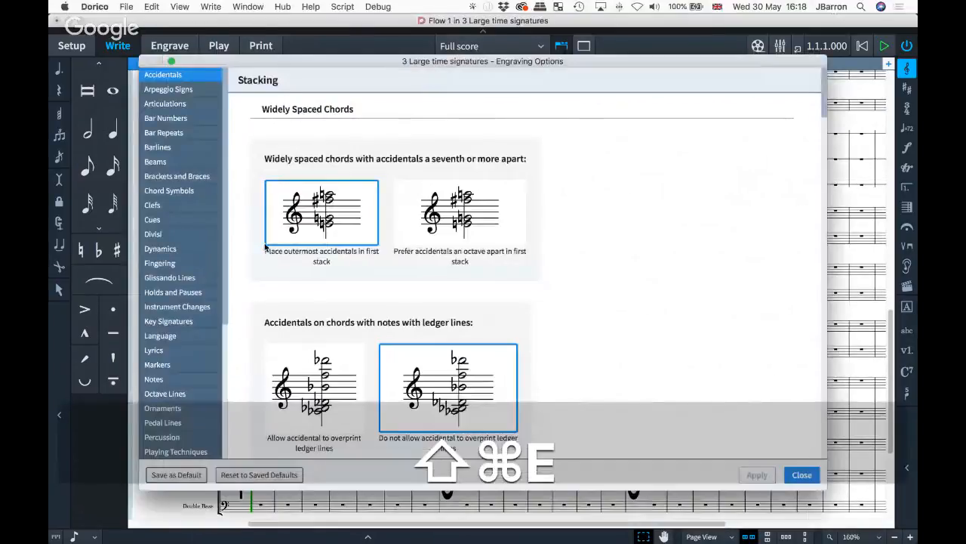
scroll(185, 293, "down", 5)
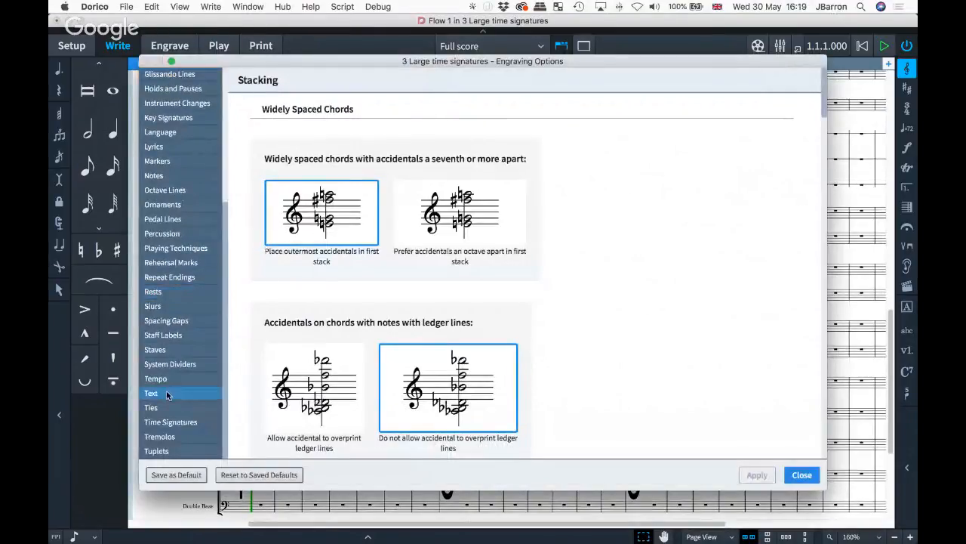
left_click(171, 424)
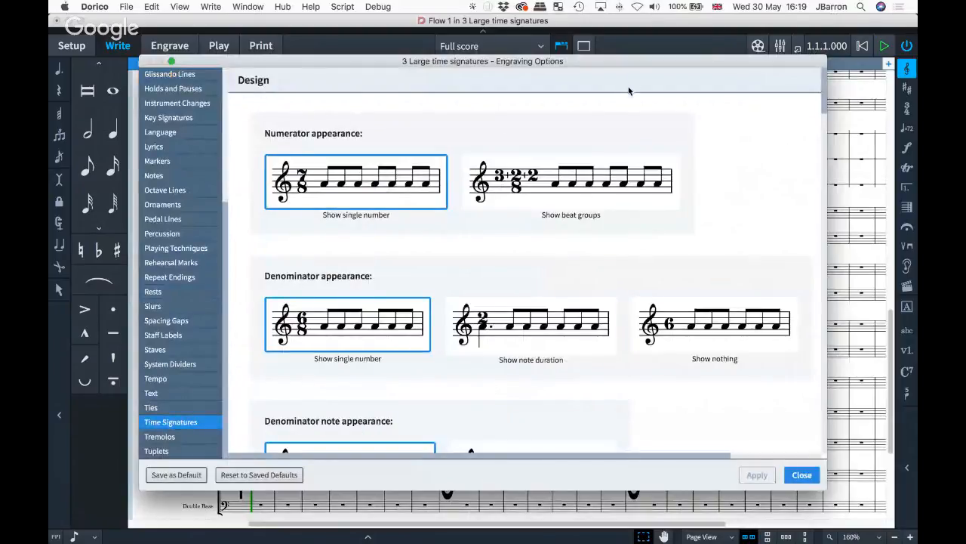
left_click_drag(915, 177, 598, 111)
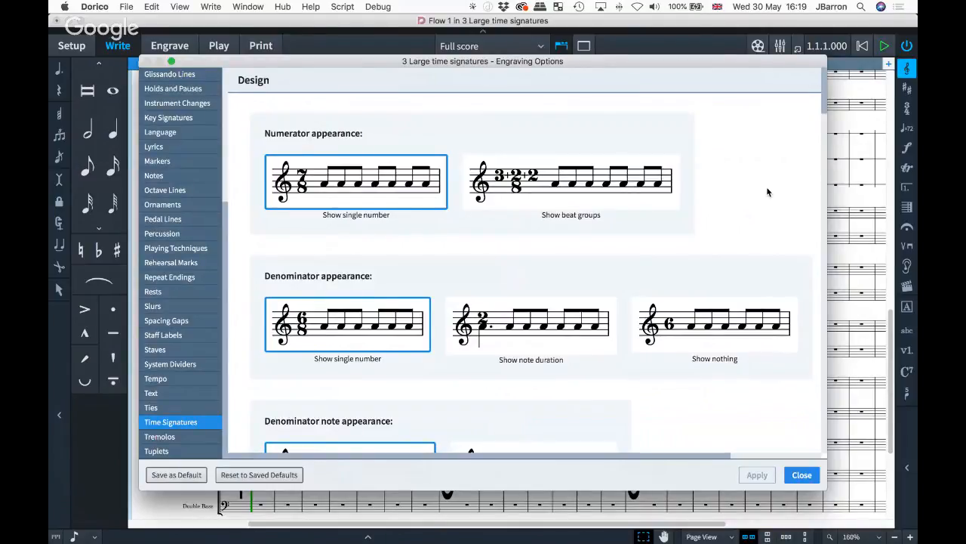
scroll(768, 191, "down", 10)
scroll(768, 192, "up", 10)
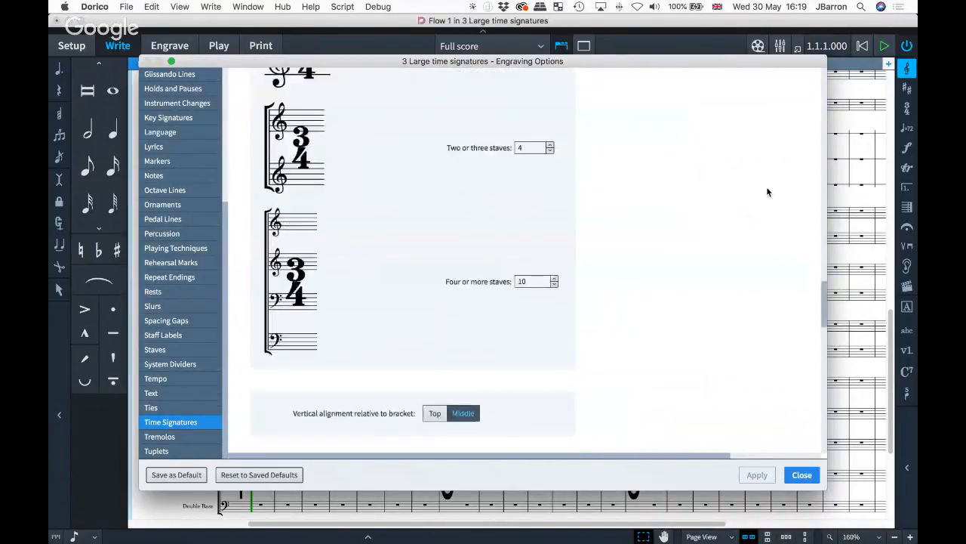
scroll(768, 192, "down", 3)
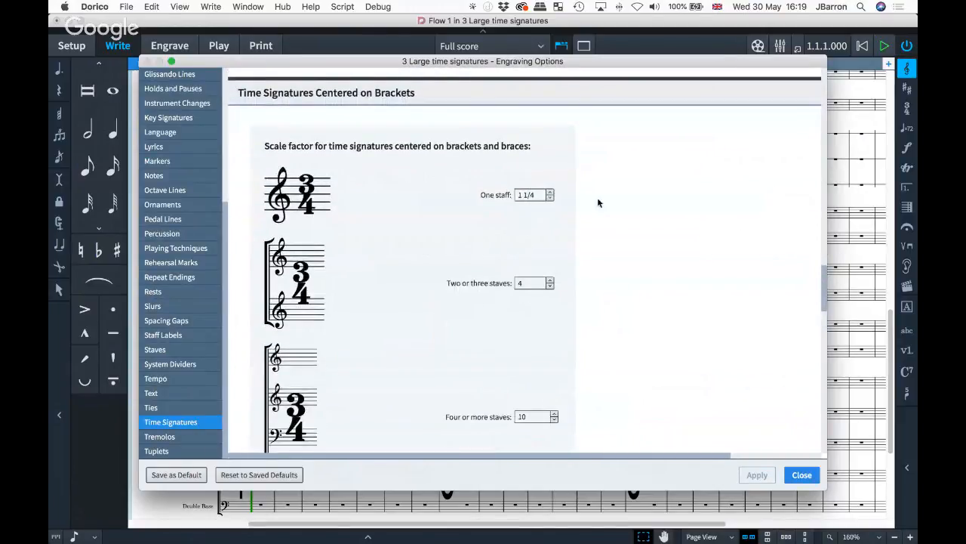
scroll(598, 202, "down", 1)
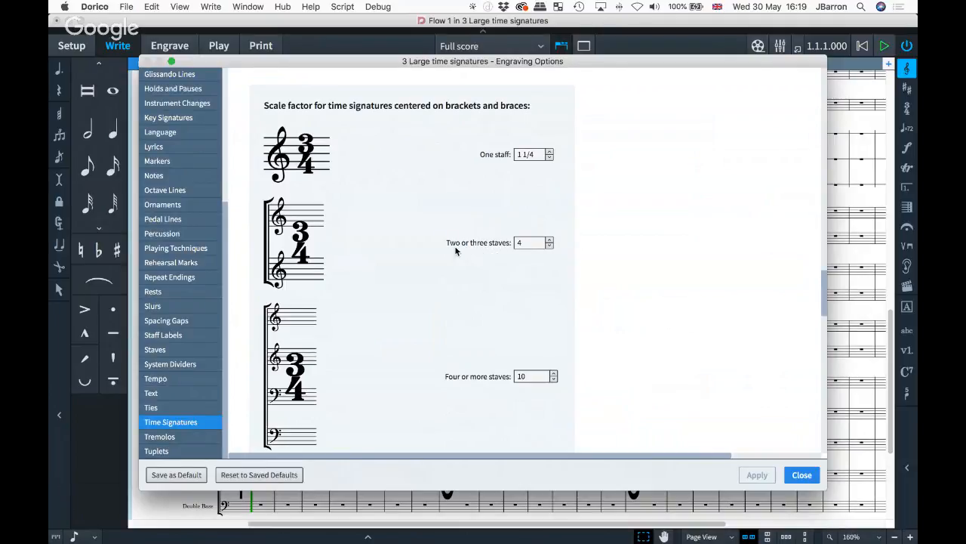
scroll(408, 329, "down", 5)
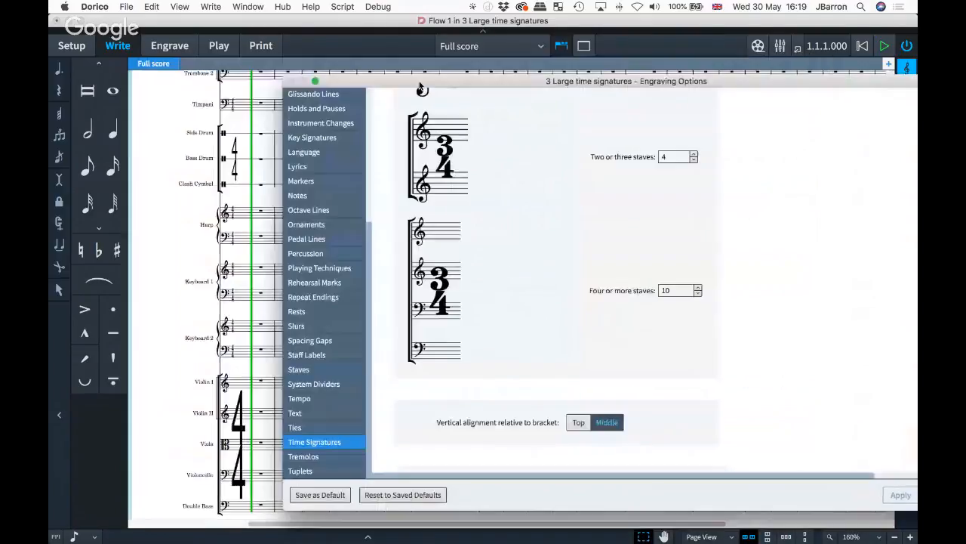
- Set the large time signatures' vertical alignment to Top of the bracket and apply
left_click_drag(282, 62, 472, 81)
left_click_drag(230, 149, 214, 213)
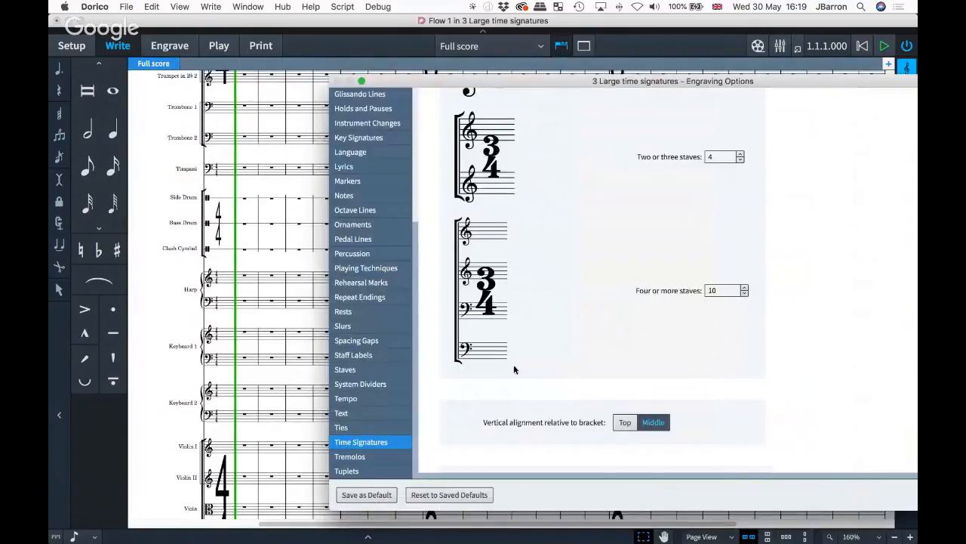
scroll(675, 407, "down", 4)
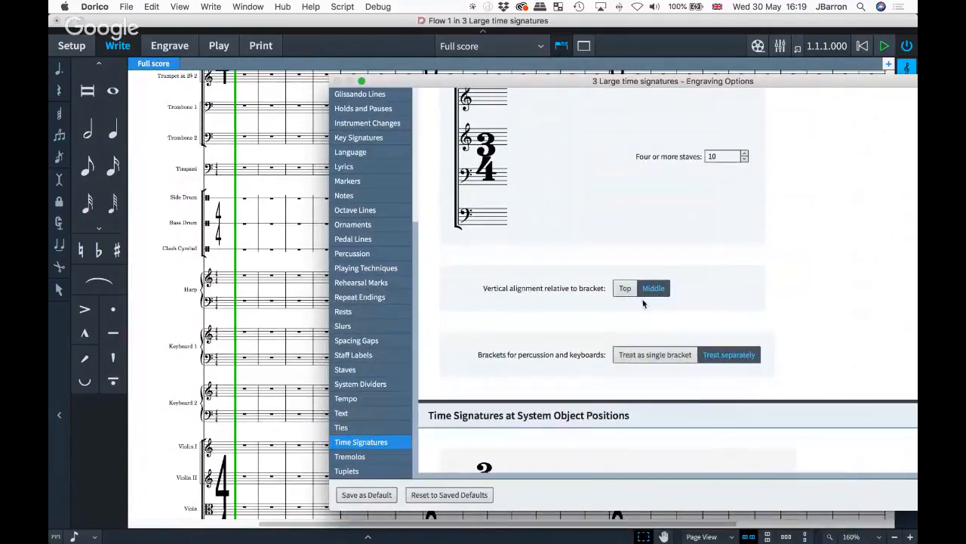
left_click(625, 290)
left_click_drag(624, 84, 583, 83)
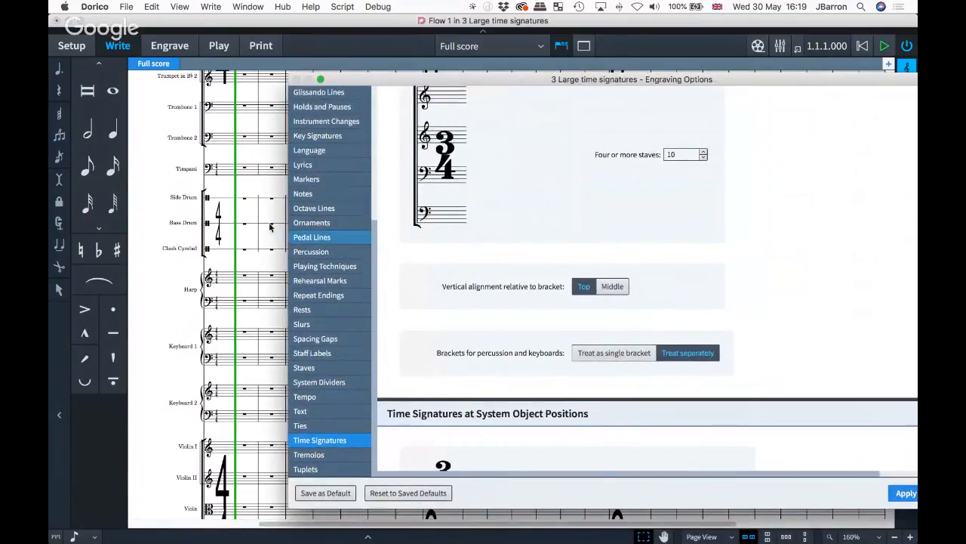
scroll(224, 179, "up", 3)
scroll(224, 179, "up", 10)
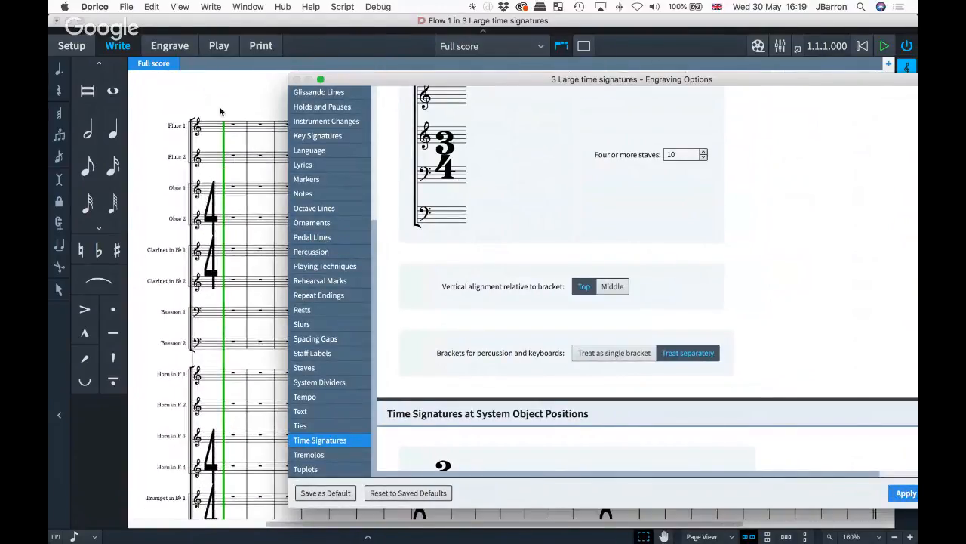
left_click(901, 493)
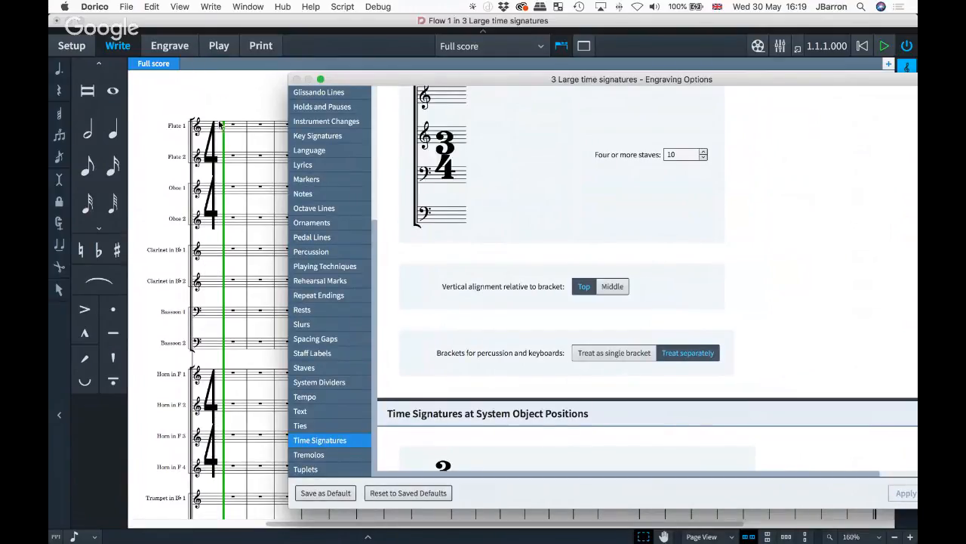
- Set percussion brackets to Treat as single bracket, apply, and move the dialog off the score
scroll(739, 303, "down", 2)
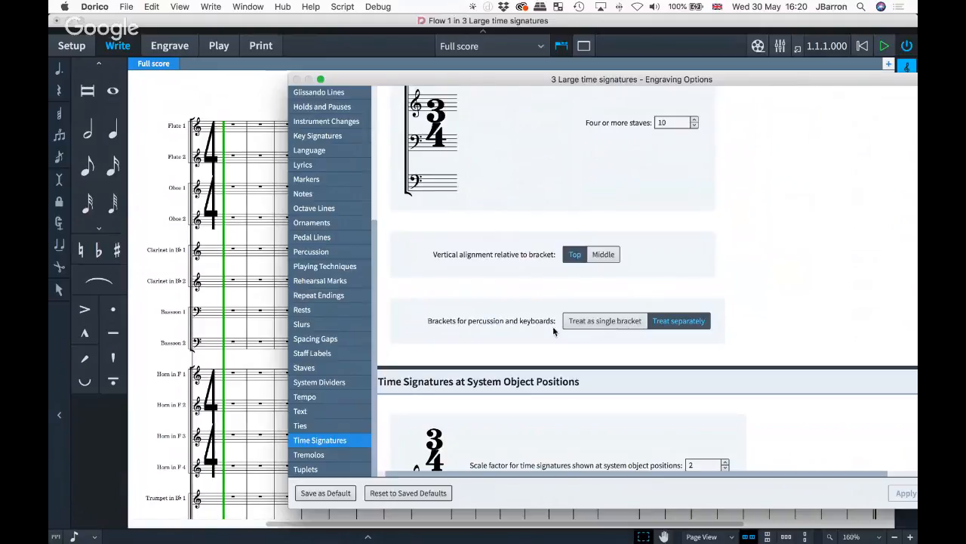
scroll(244, 322, "down", 10)
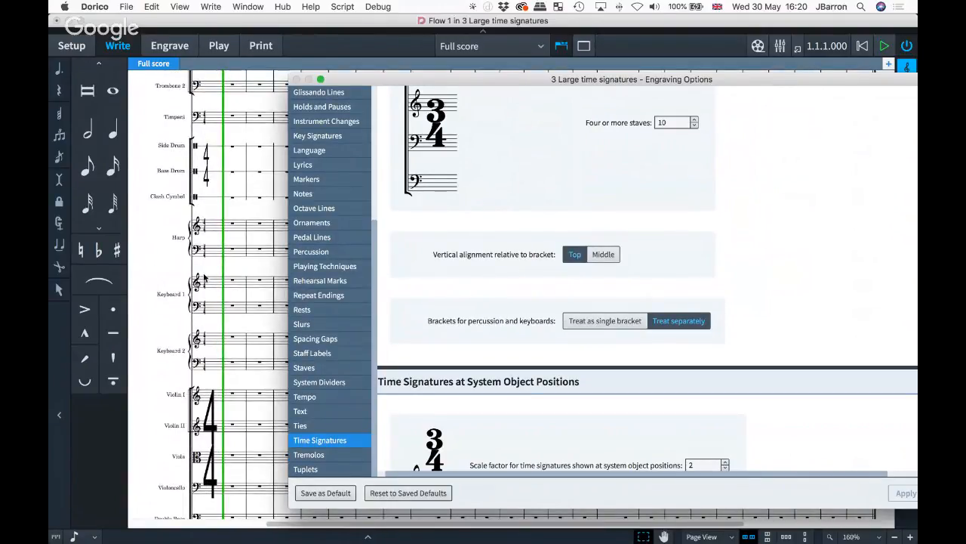
left_click(588, 323)
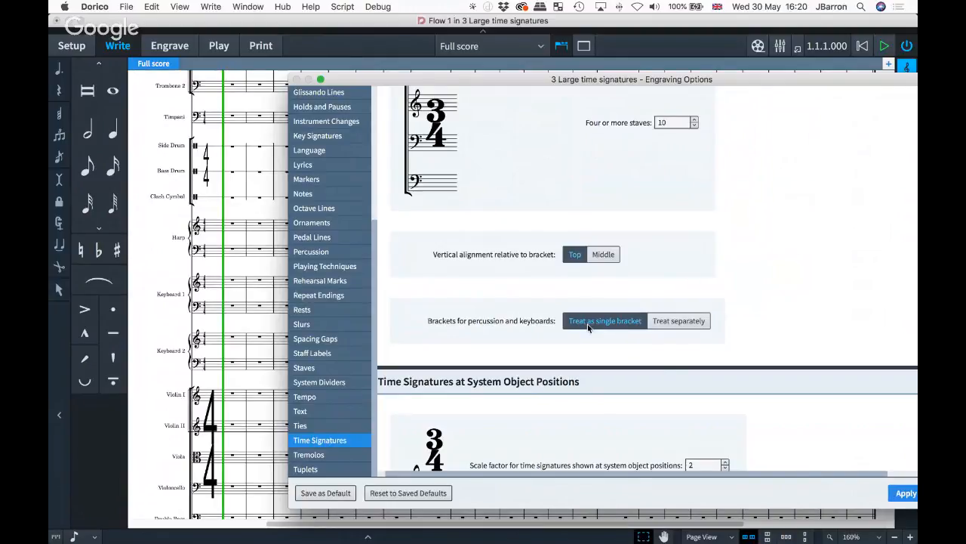
left_click(909, 493)
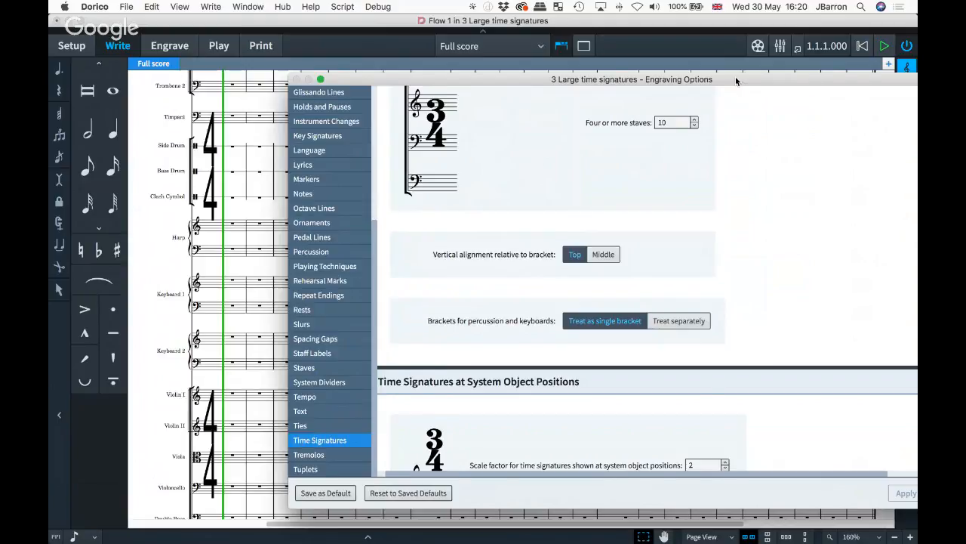
left_click_drag(736, 81, 642, 85)
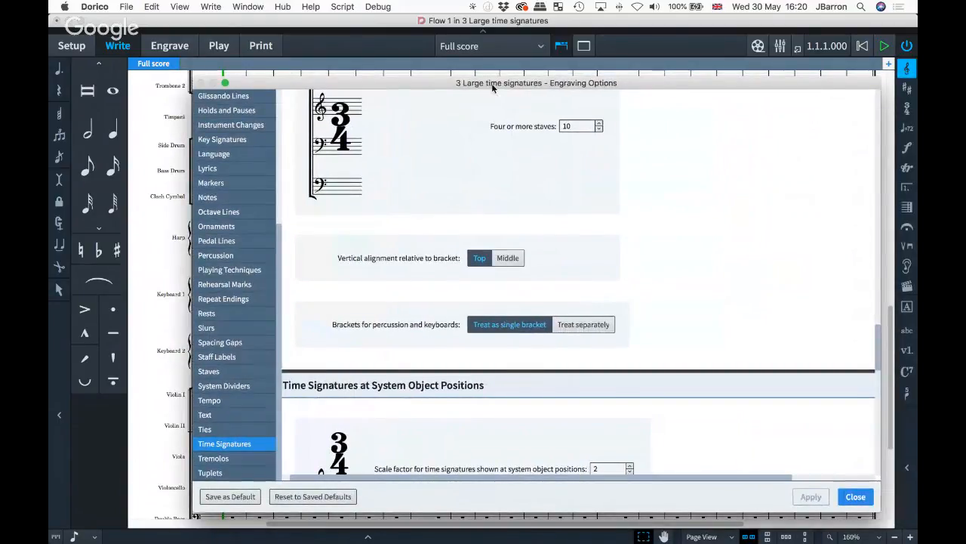
left_click_drag(492, 85, 917, 119)
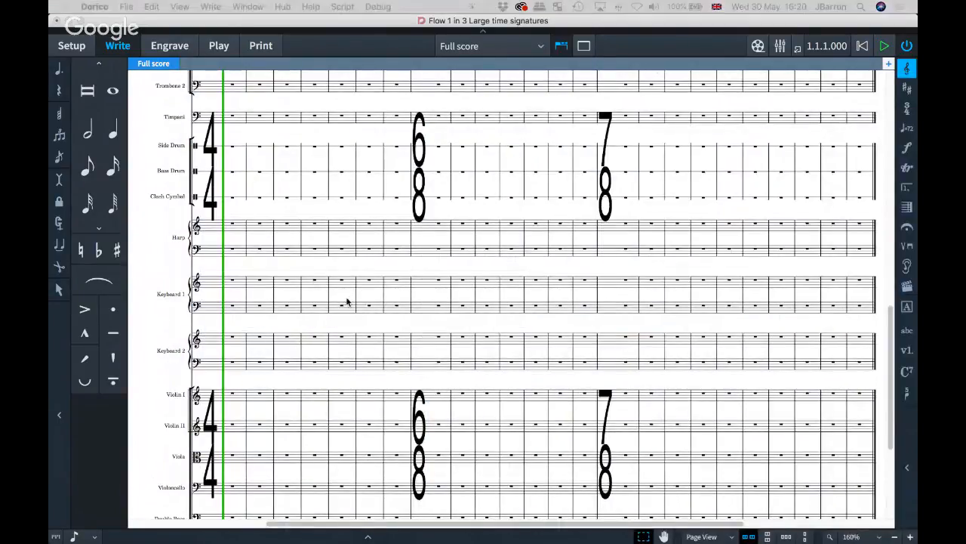
- In Layout Options, show time signatures at system object positions and move the dialog away
scroll(347, 300, "down", 3)
scroll(348, 300, "up", 10)
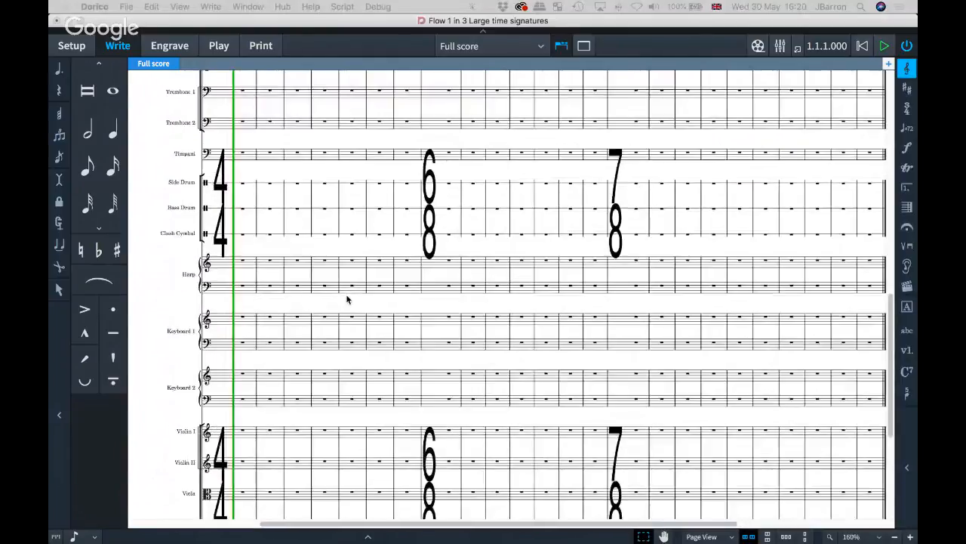
scroll(346, 300, "down", 10)
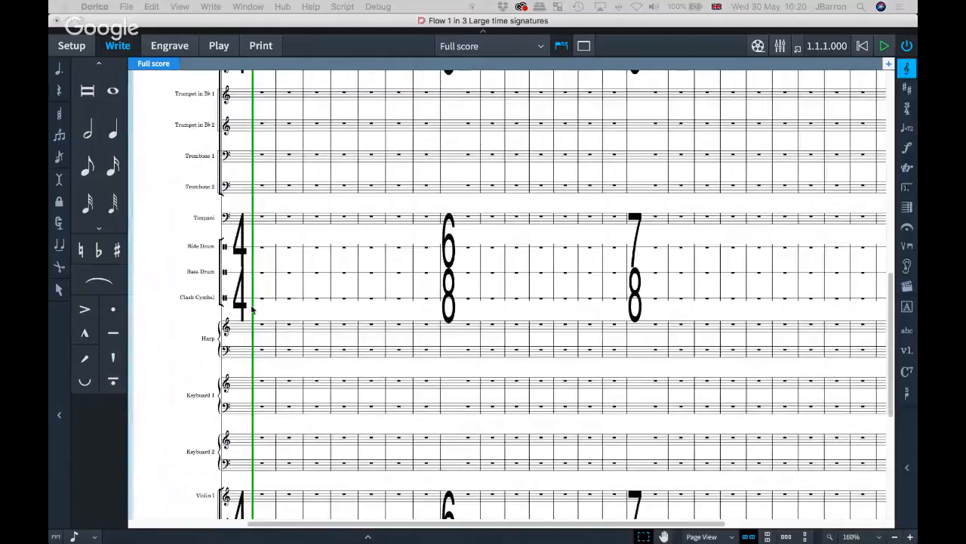
scroll(615, 157, "down", 2)
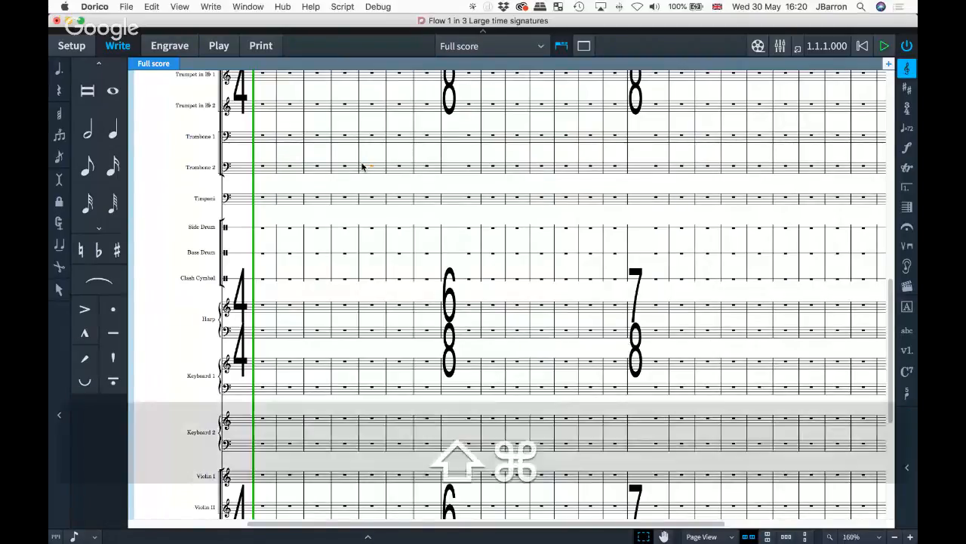
key("super+shift+l")
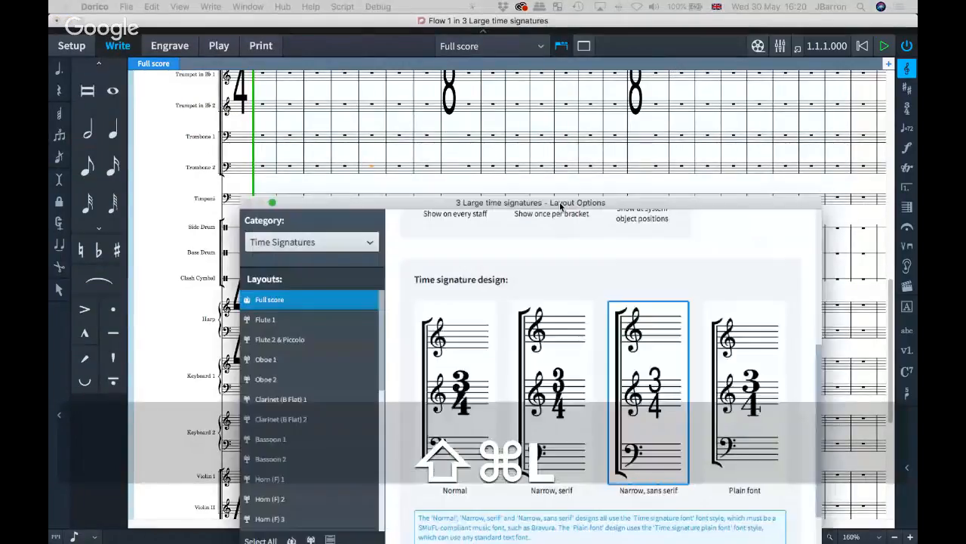
left_click_drag(560, 206, 562, 131)
scroll(653, 210, "up", 3)
scroll(653, 210, "up", 3)
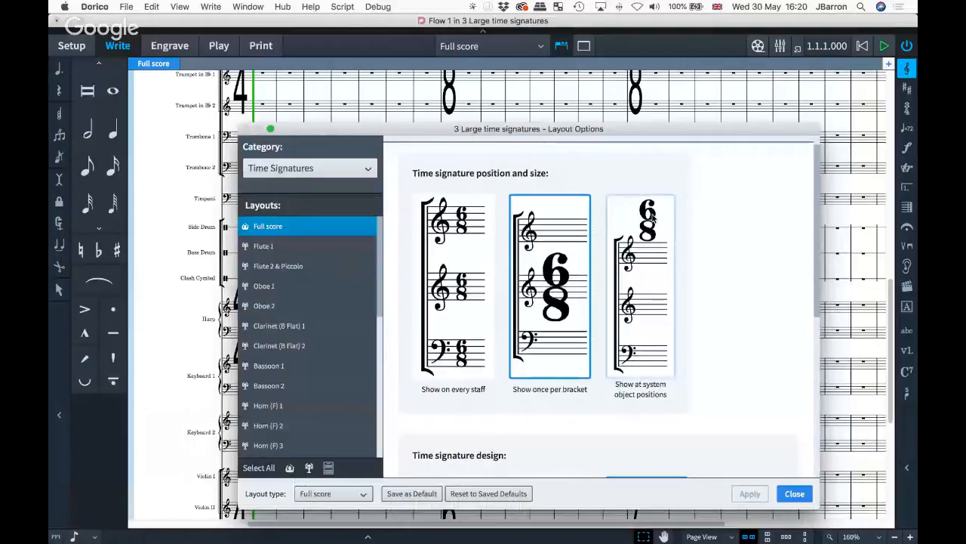
left_click(649, 335)
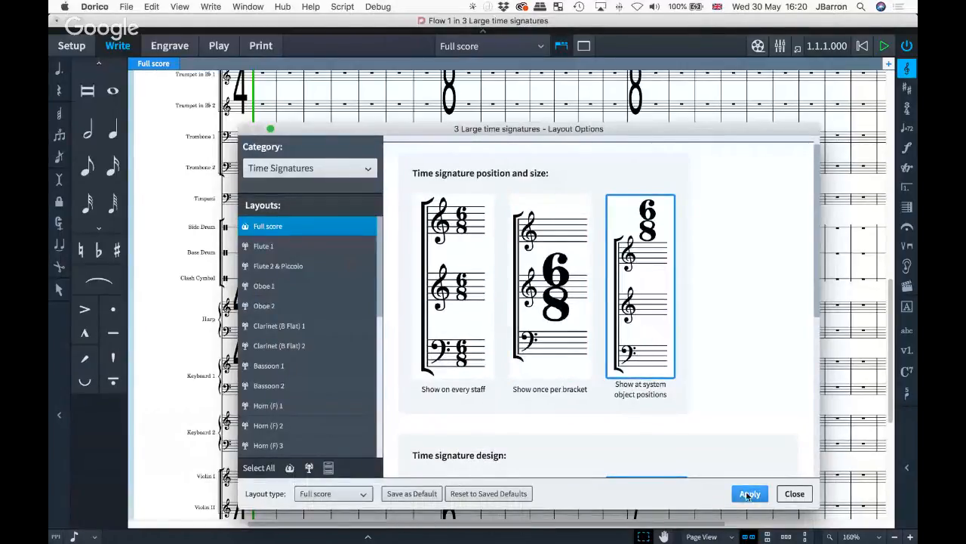
left_click_drag(557, 129, 667, 90)
- Check the 4/4, 6/8 and 7/8 signatures above the system top, then reopen Layout Options
scroll(593, 252, "up", 10)
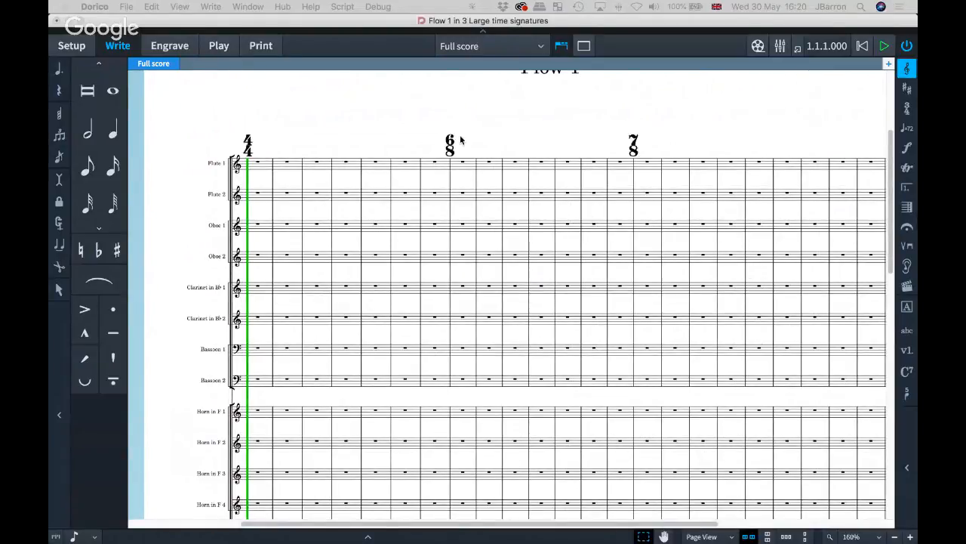
scroll(460, 138, "up", 3)
scroll(460, 138, "up", 2)
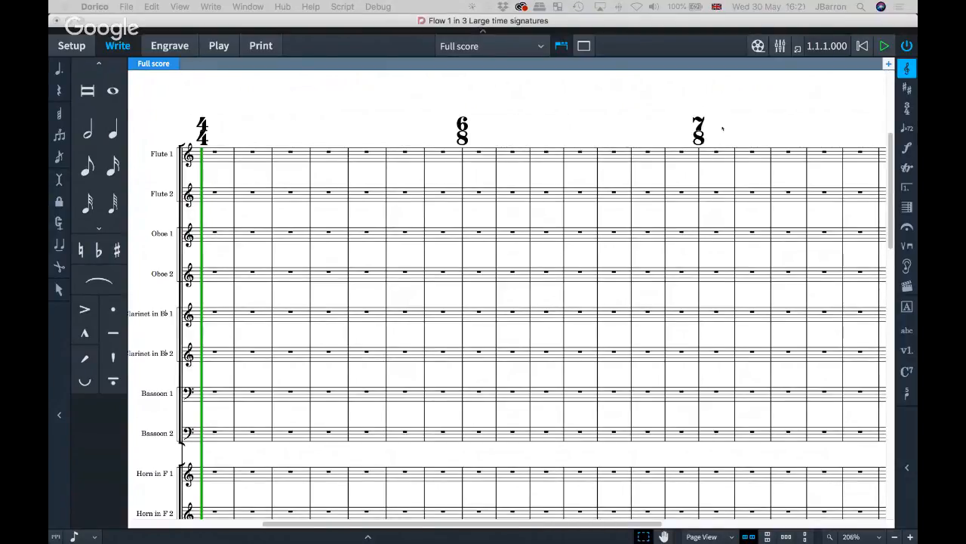
key("super+shift+l")
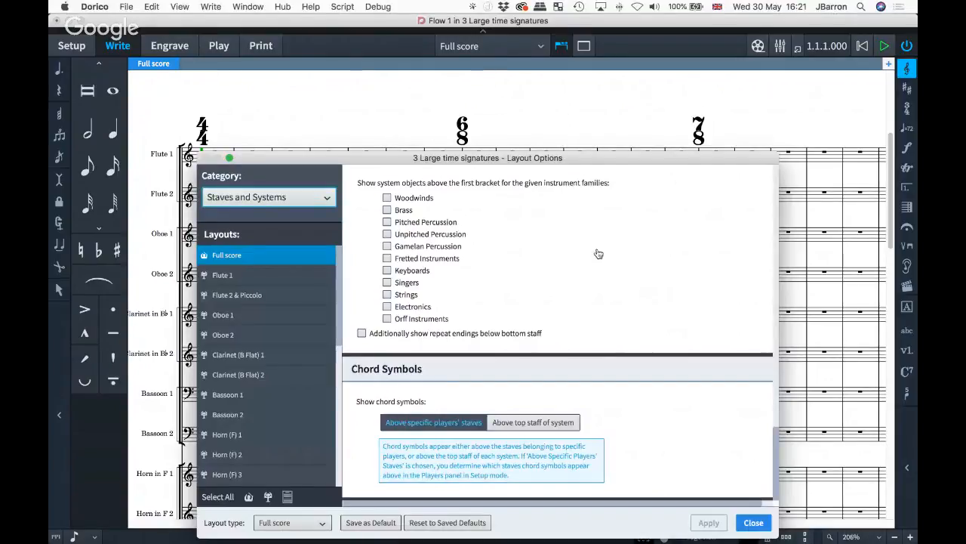
- Add Strings and Brass as system object positions, apply, and close Layout Options
scroll(429, 303, "up", 1)
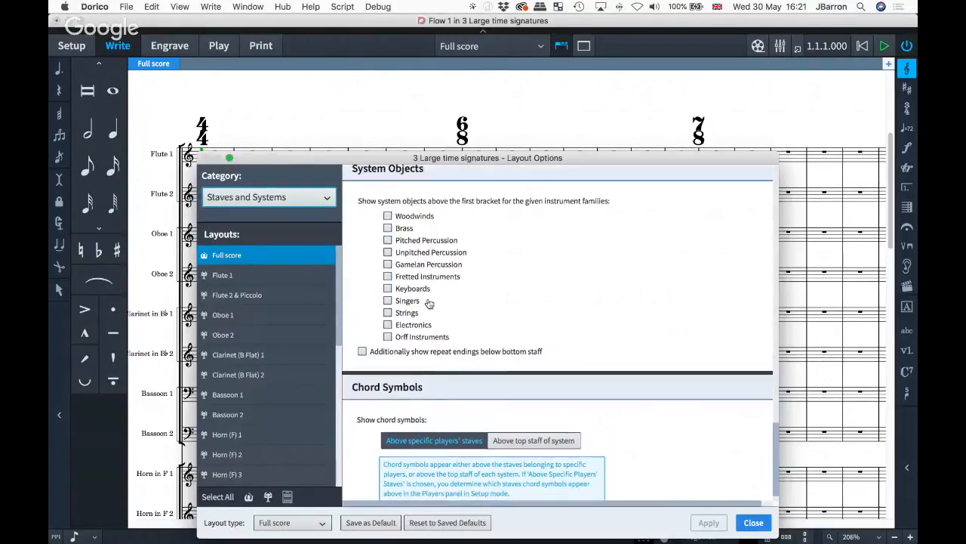
left_click(388, 313)
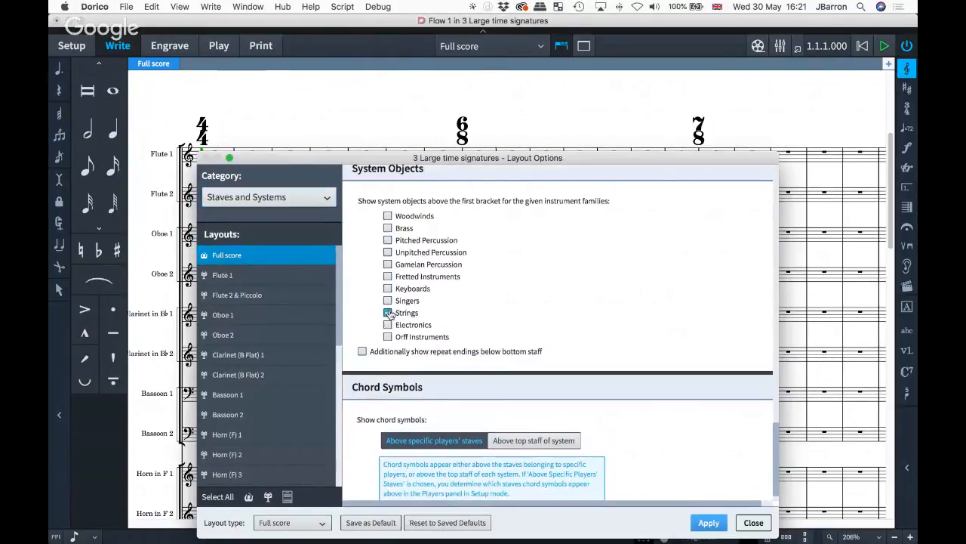
left_click(388, 228)
left_click(709, 522)
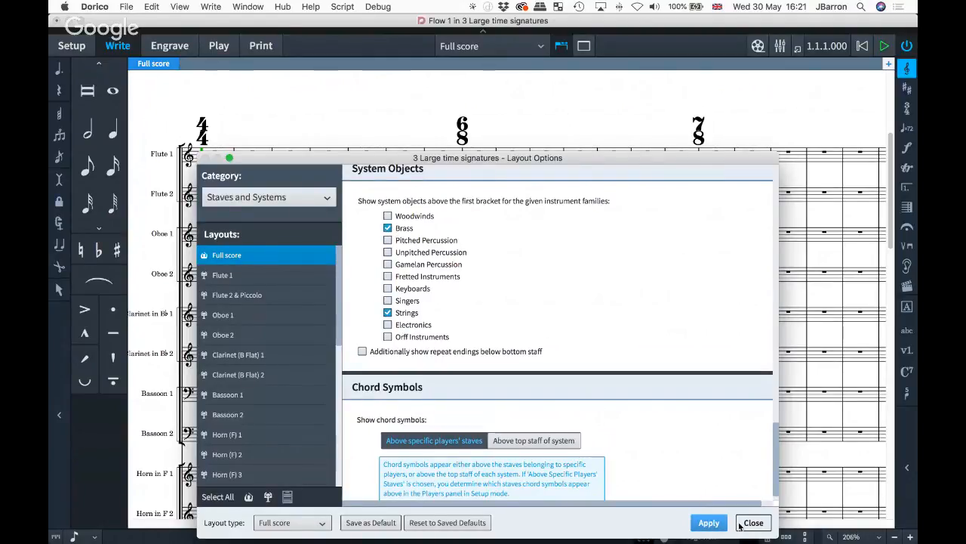
left_click(752, 522)
scroll(448, 287, "up", 15)
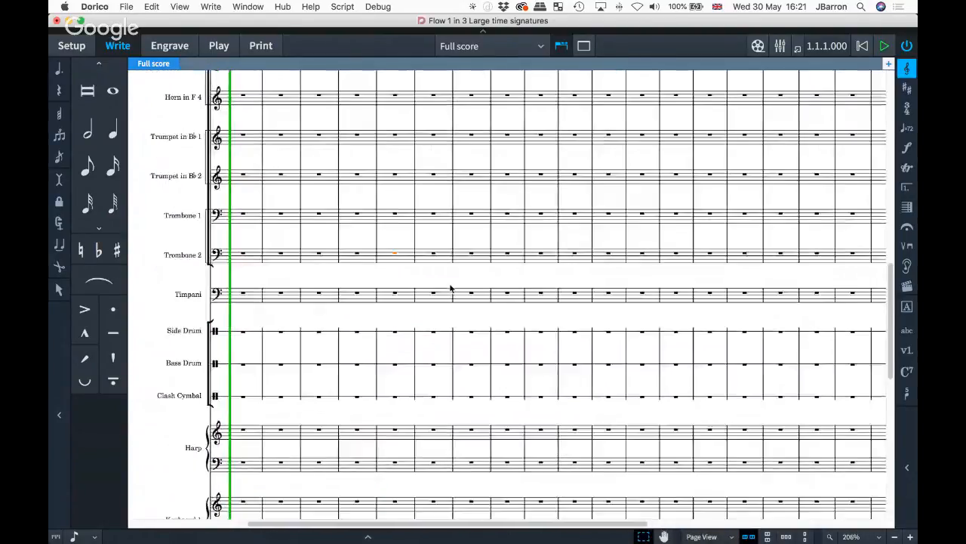
scroll(425, 294, "up", 10)
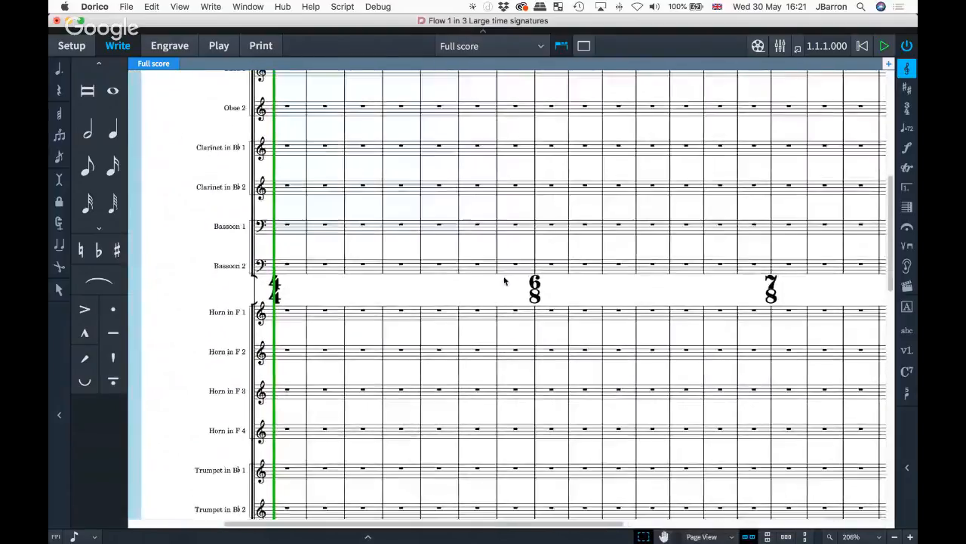
scroll(520, 369, "down", 15)
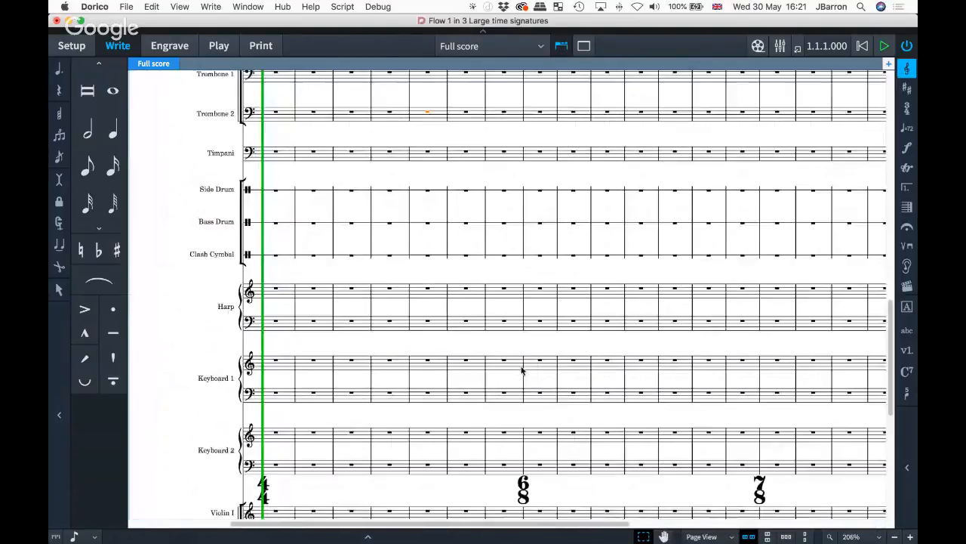
scroll(244, 367, "down", 3)
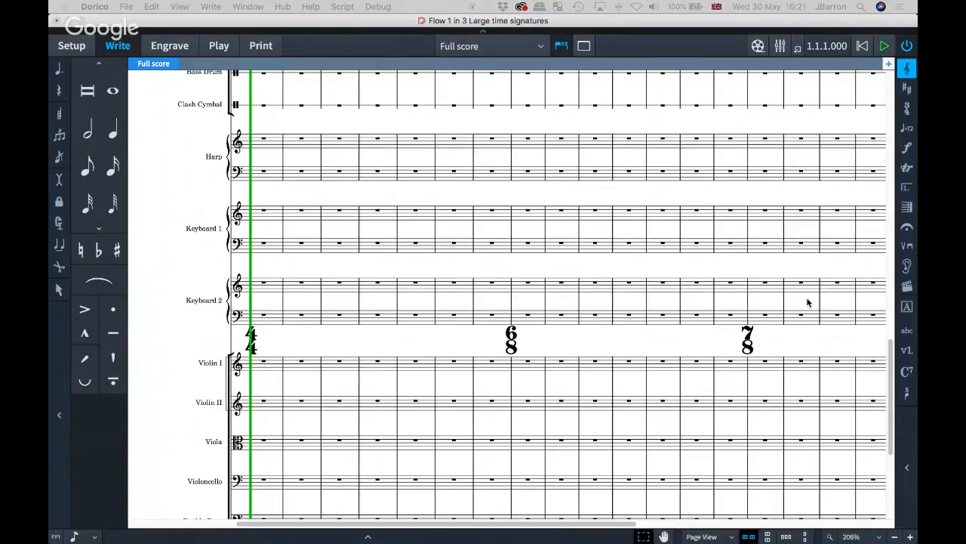
left_click(830, 347)
- Switch to the chord region project with the Jazz Guitar part showing G7, C7 and D7 chords
key("super+shift+l")
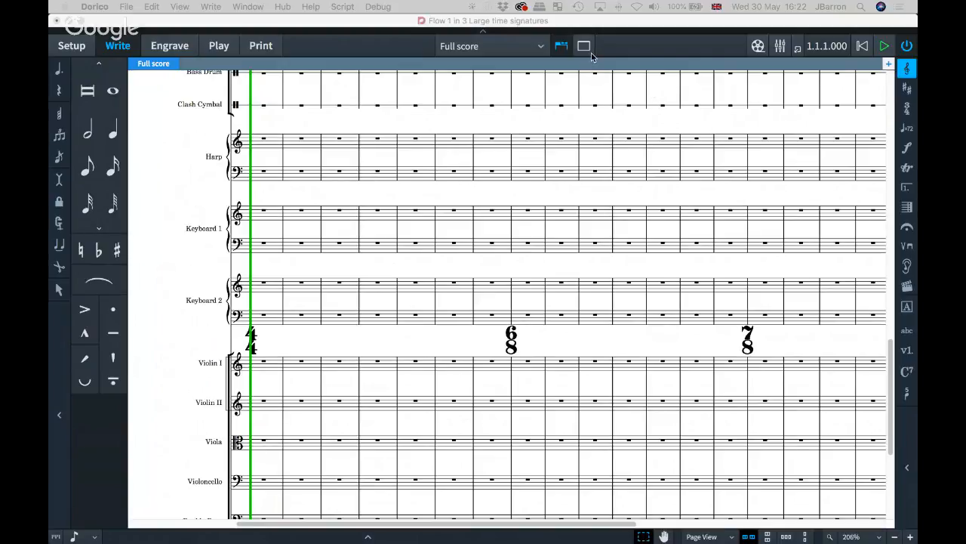
left_click(648, 52)
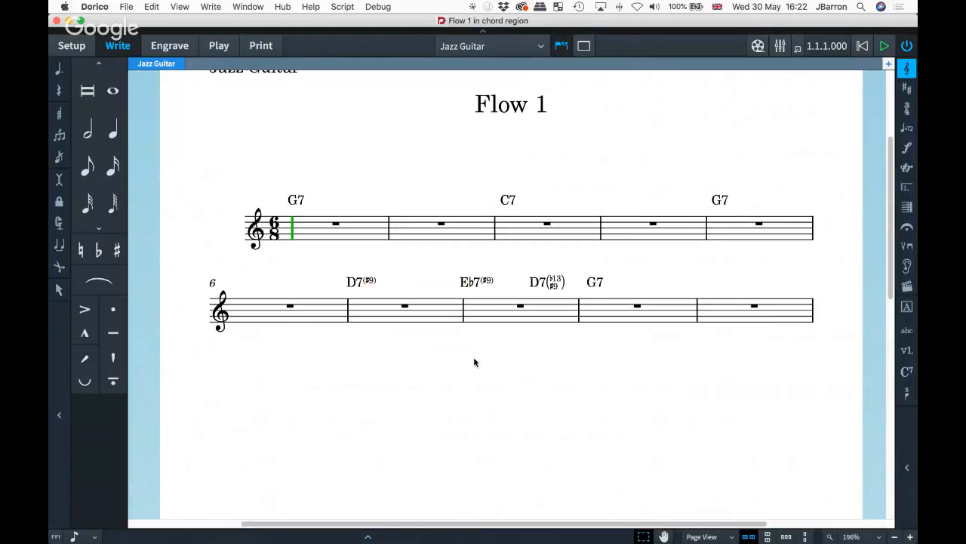
- Select the staff's bars and turn them into a slash region via Write > Create Slash Region
scroll(474, 363, "right", 1)
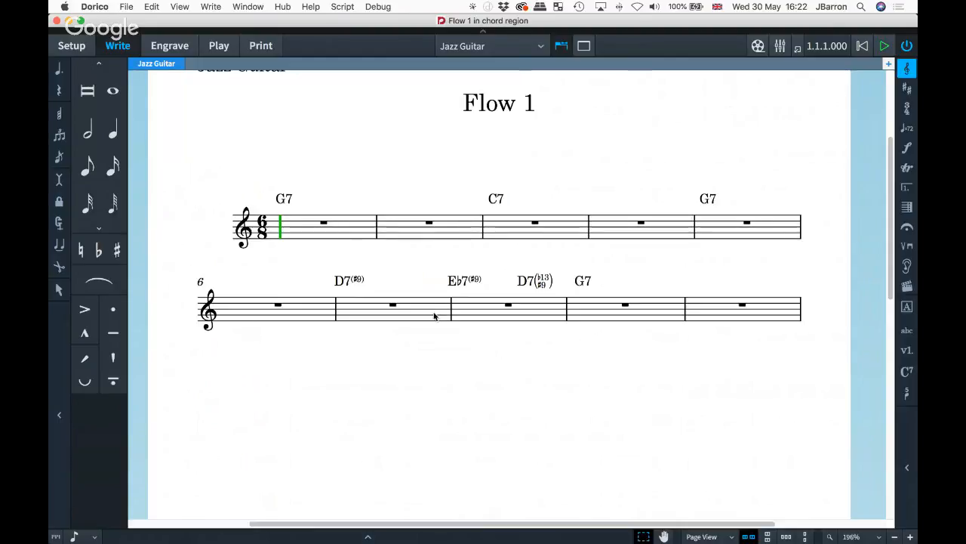
left_click(338, 232)
left_click(721, 312, "shift")
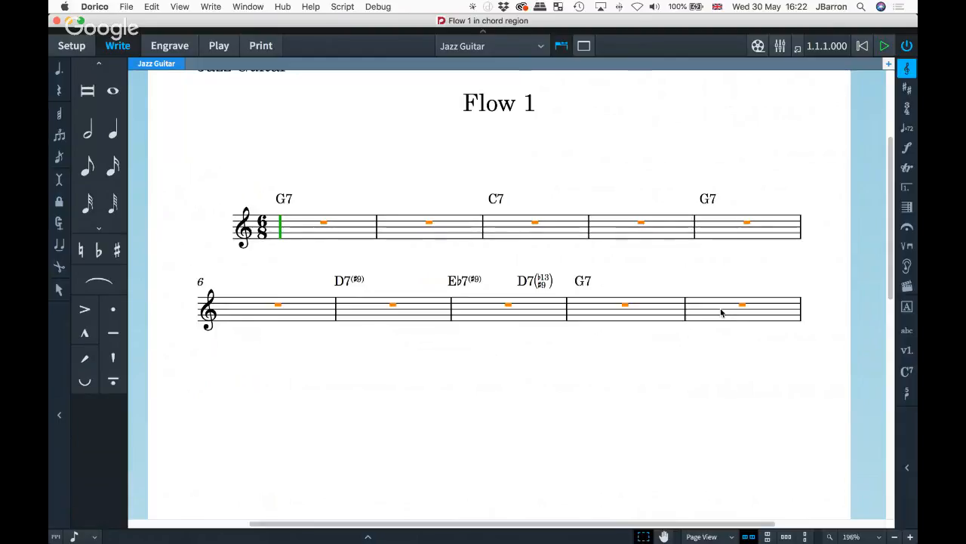
left_click(209, 7)
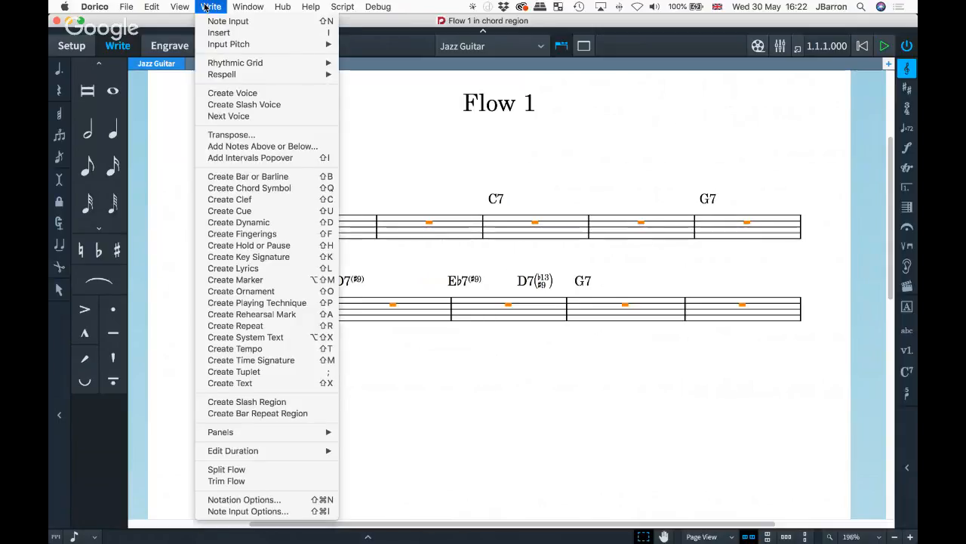
left_click(254, 404)
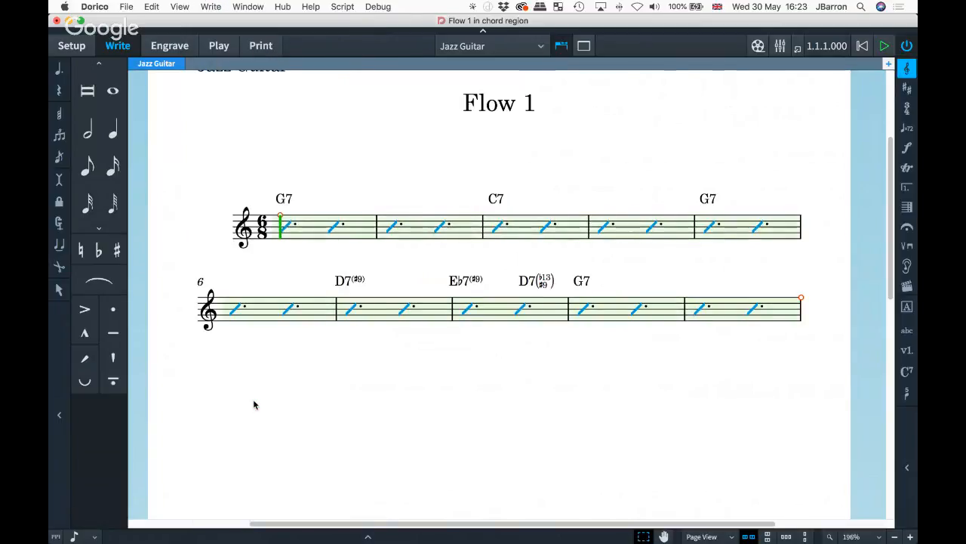
key("Escape")
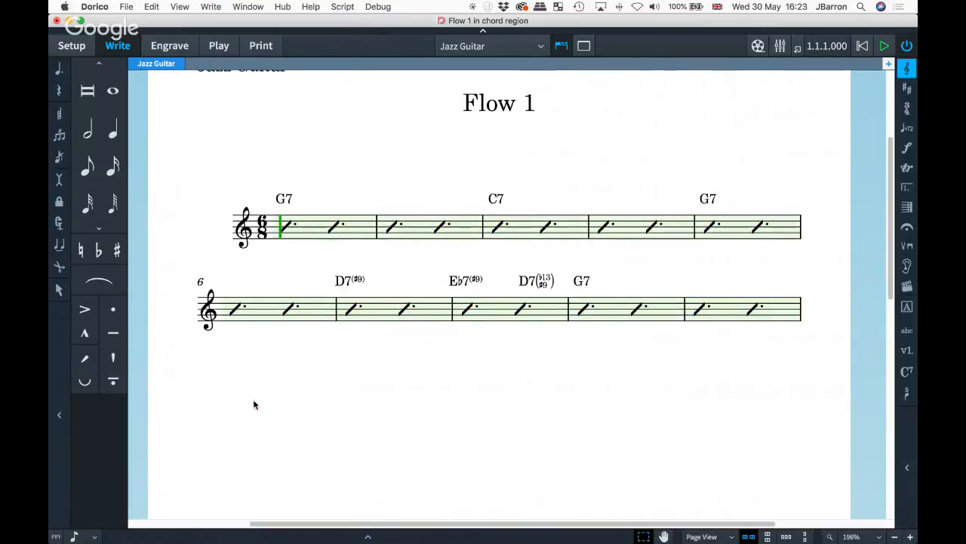
- Change the time signature at bar 1 from 6/8 to 4/4 using Shift+M
left_click(277, 226)
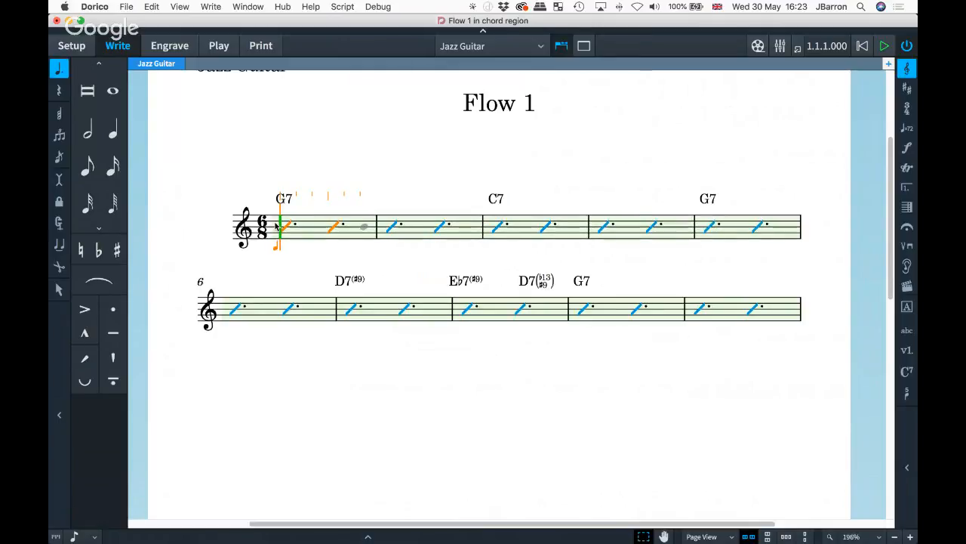
key("shift+m")
type("4/4")
key("Return")
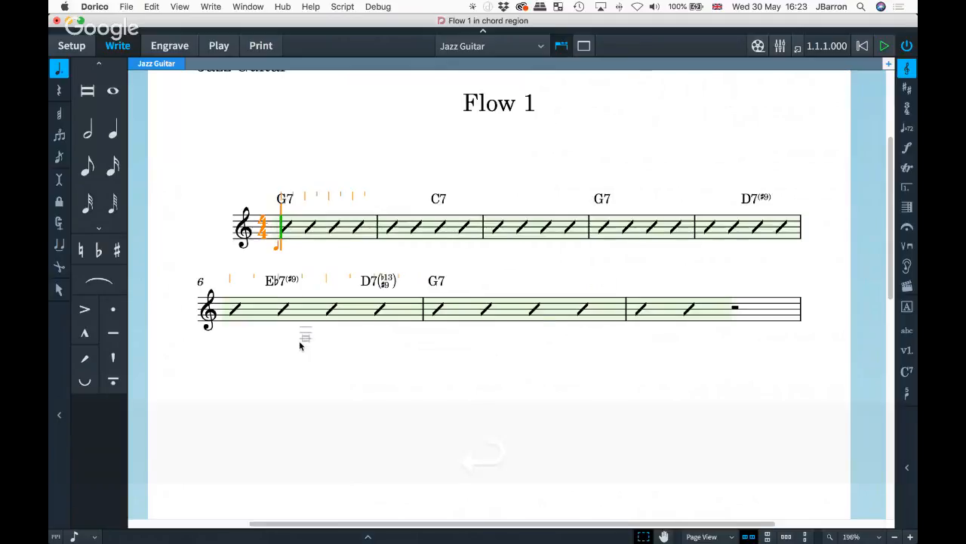
key("Escape")
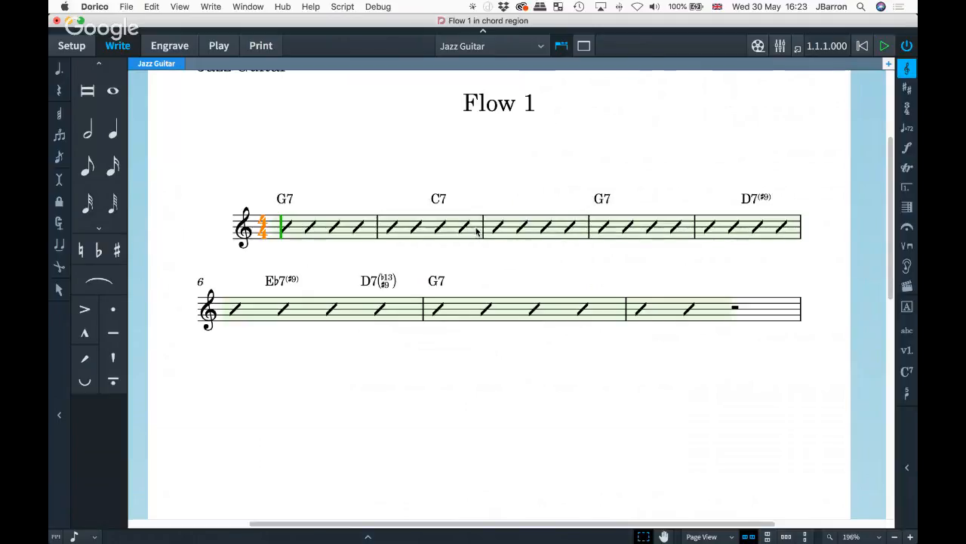
- Start note input at the beginning of bar 5, then finish it again
left_click(180, 7)
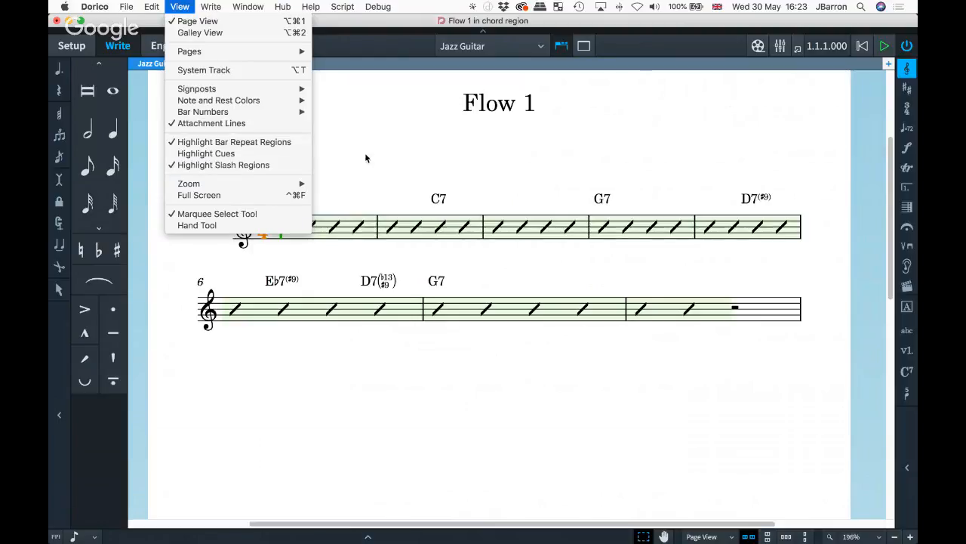
left_click(384, 154)
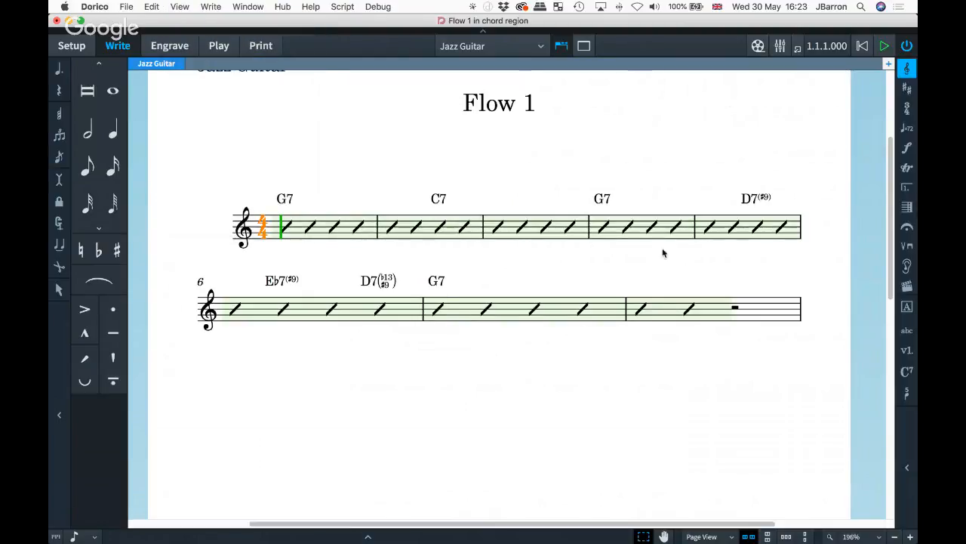
double_click(699, 229)
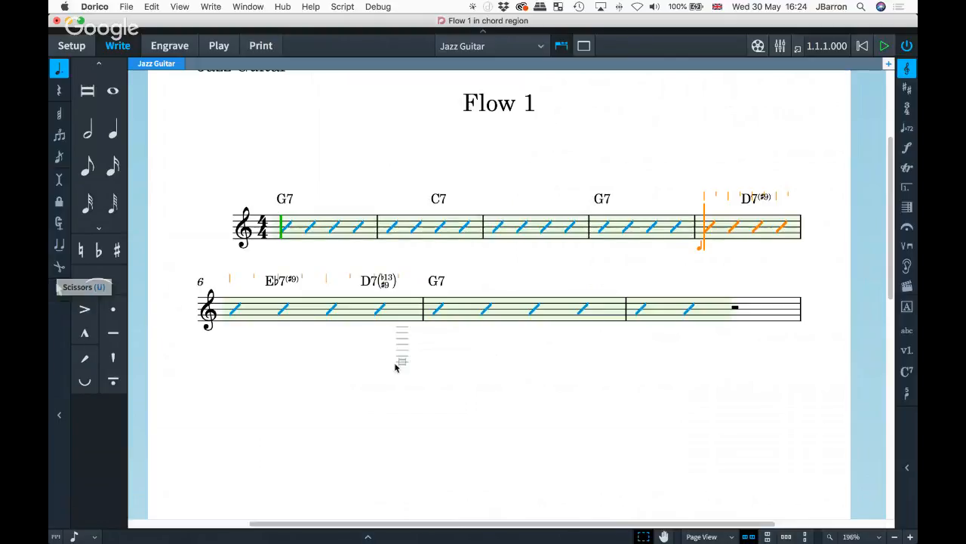
key("u")
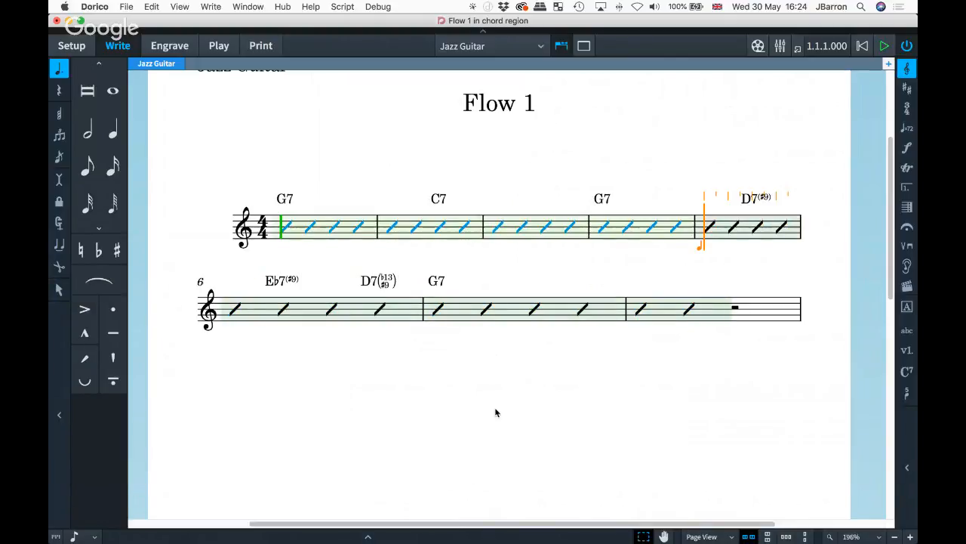
key("Return")
- Drag the slash region's start past bar 5 so the D7(♯9) bar becomes a rest
left_click(708, 255)
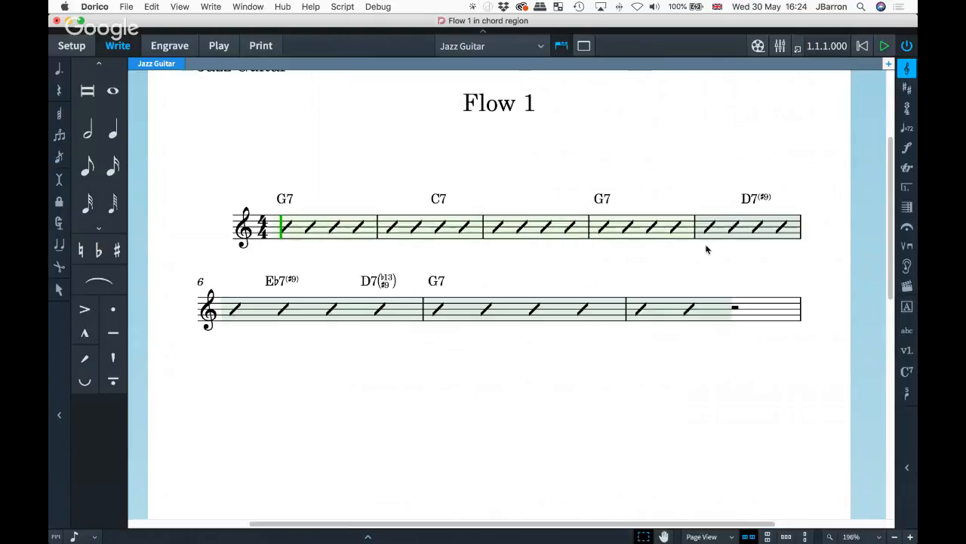
left_click(722, 234)
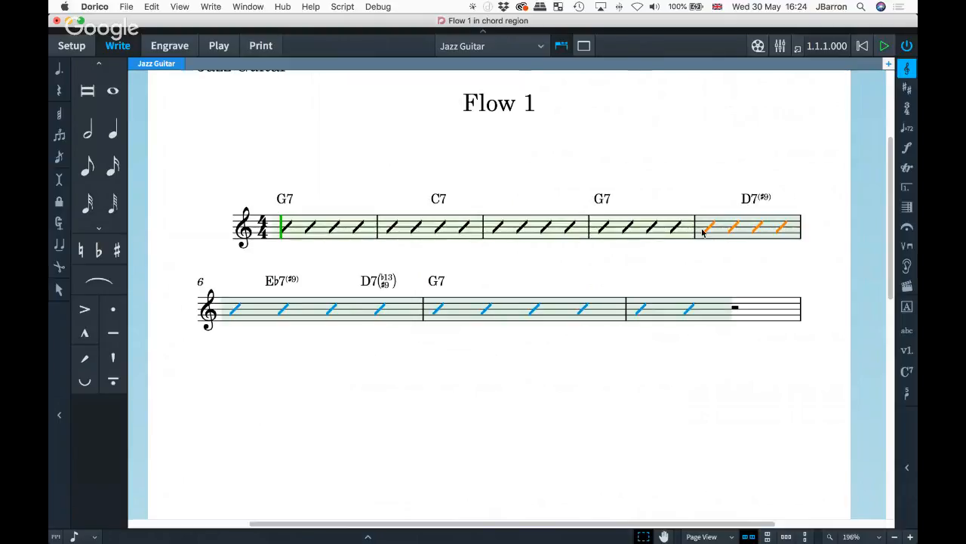
left_click(706, 231)
left_click_drag(705, 219, 243, 297)
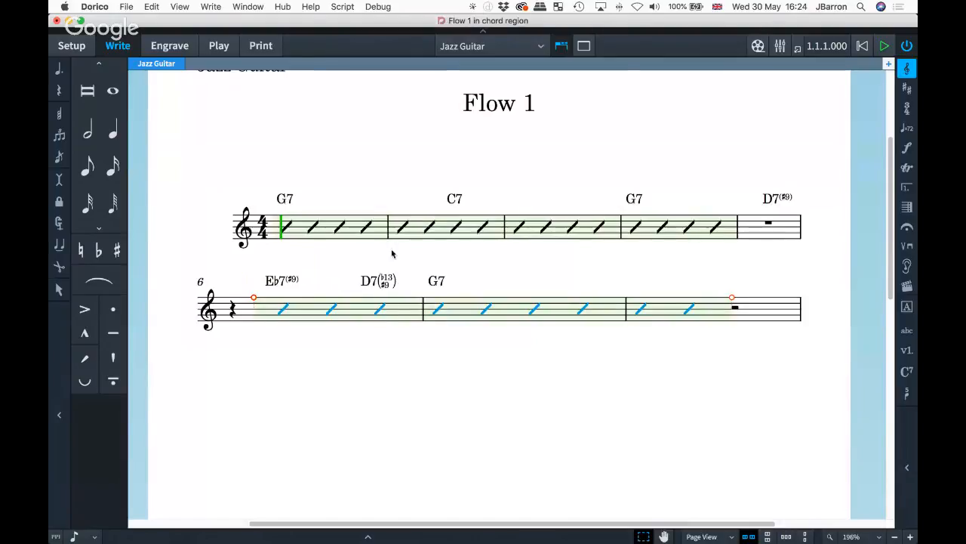
left_click(504, 262)
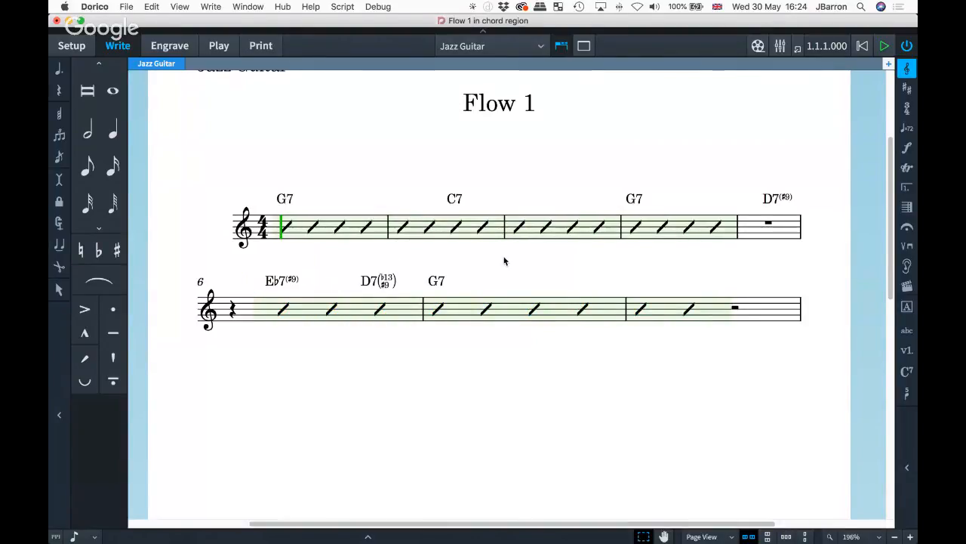
- Create a slash voice from the rest in bar 5 using Write > Create Slash Voice
left_click(742, 226)
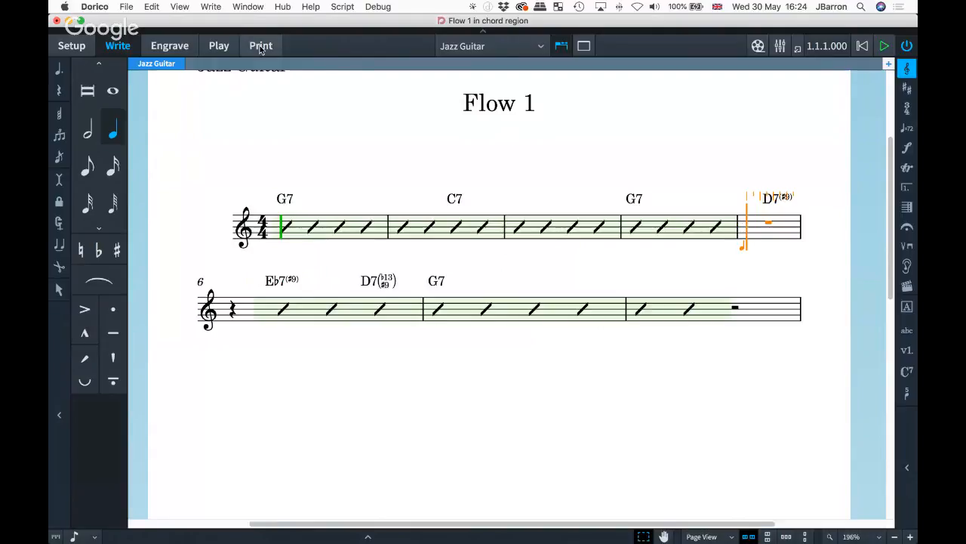
left_click(207, 7)
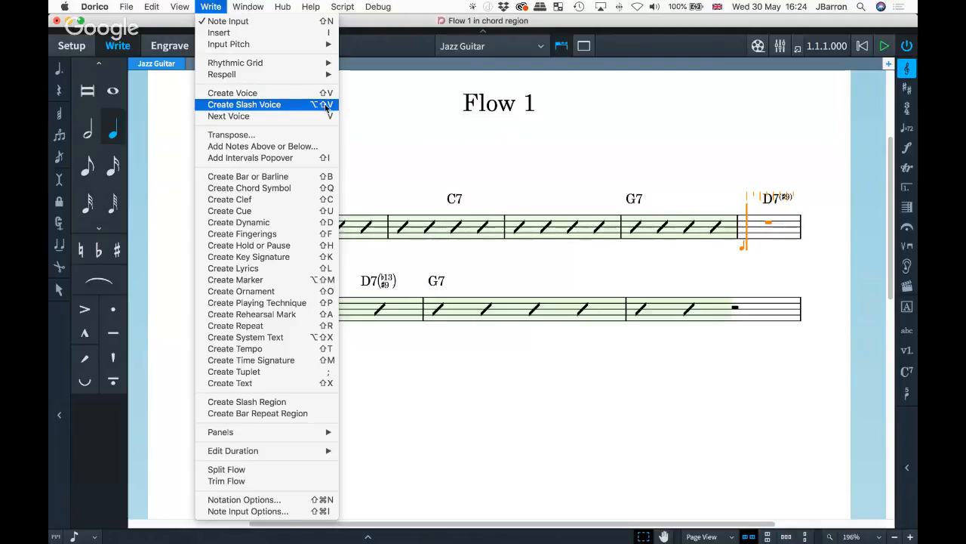
left_click(309, 105)
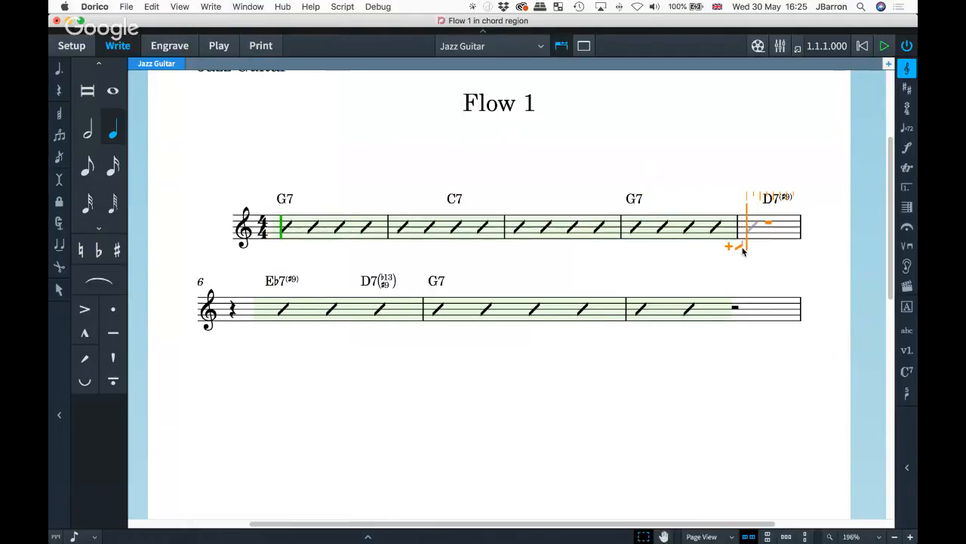
scroll(743, 252, "up", 4)
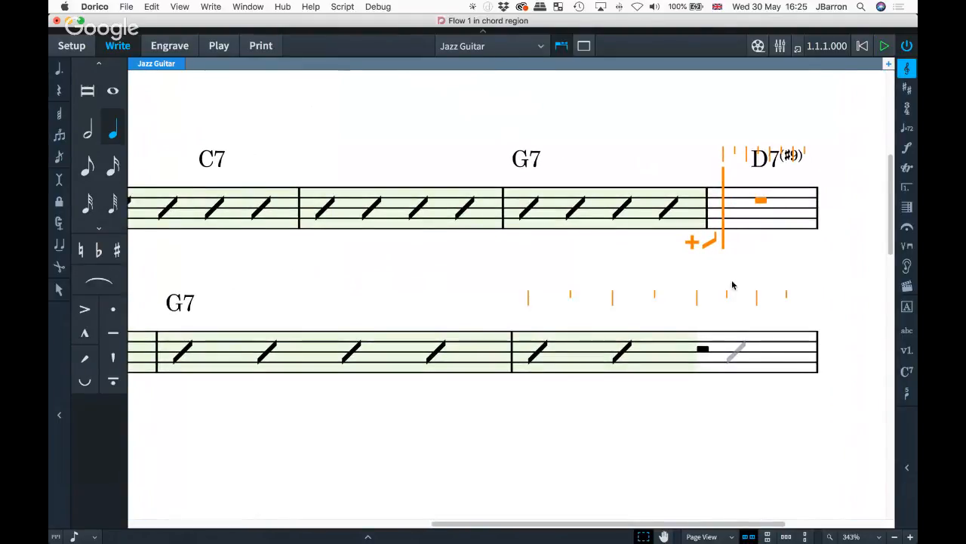
- Enter dotted quarter, eighth, two eighths and quarter slashes under D7(♯9), undoing a stray F note
key("period")
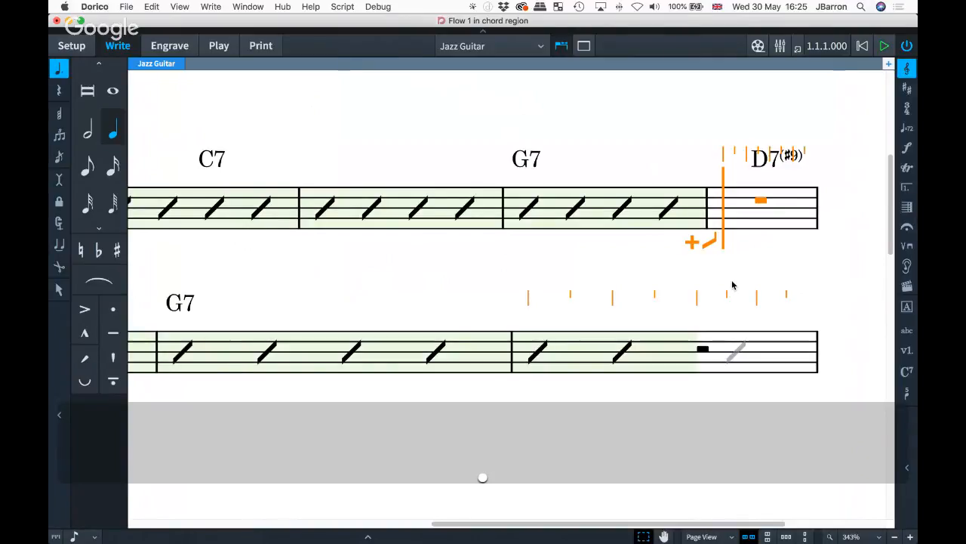
key("d")
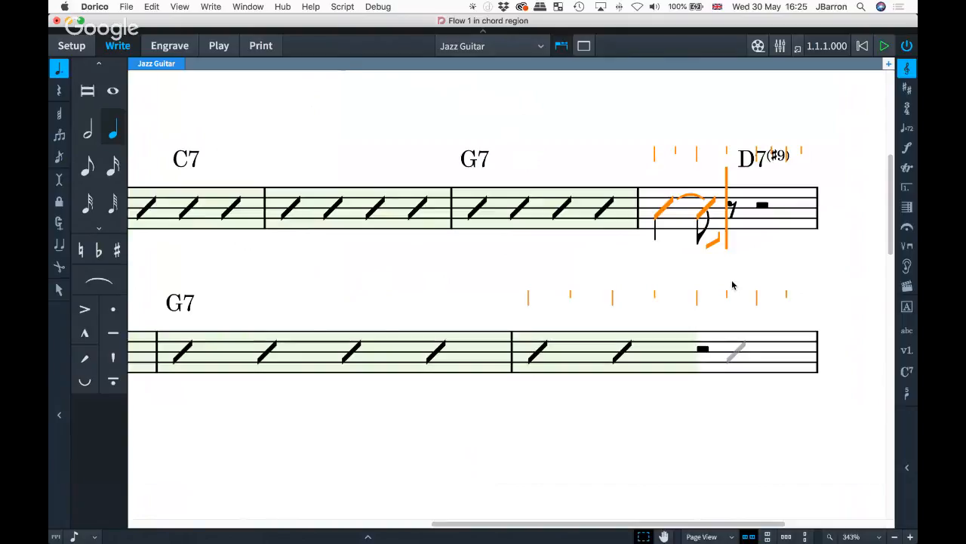
key("5")
key("f")
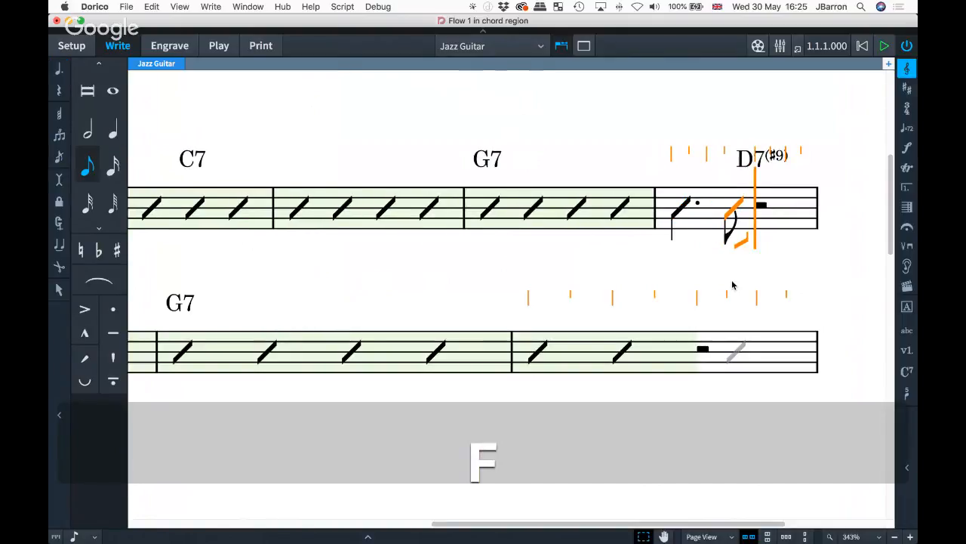
key("d")
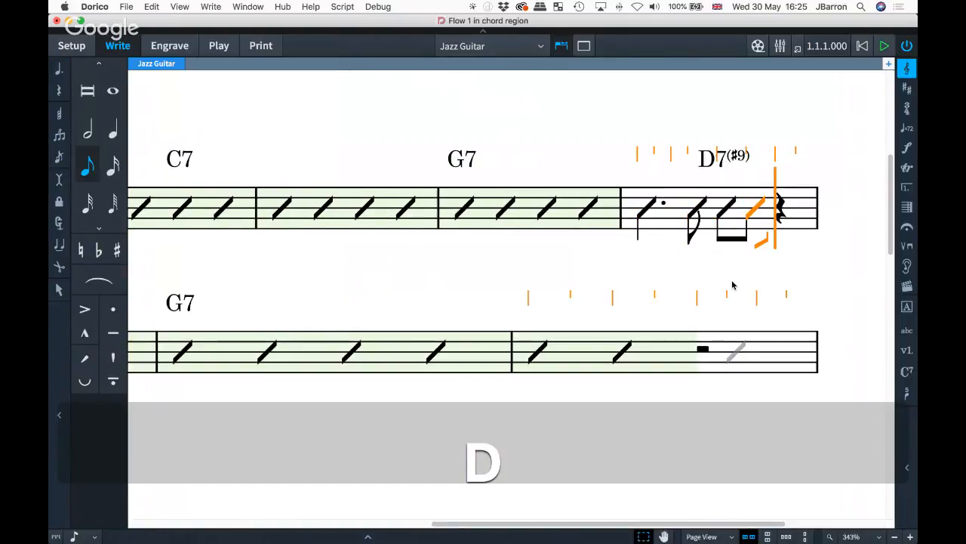
key("v")
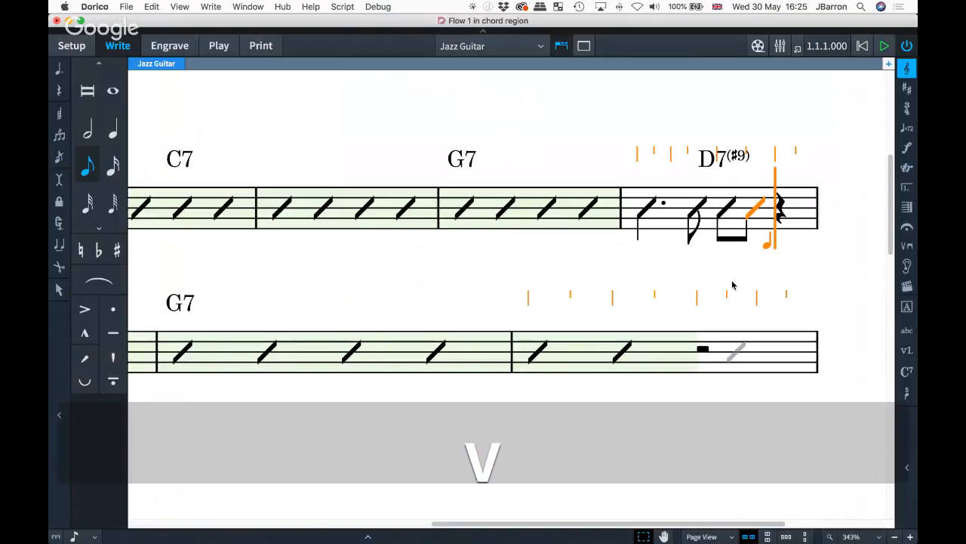
key("f")
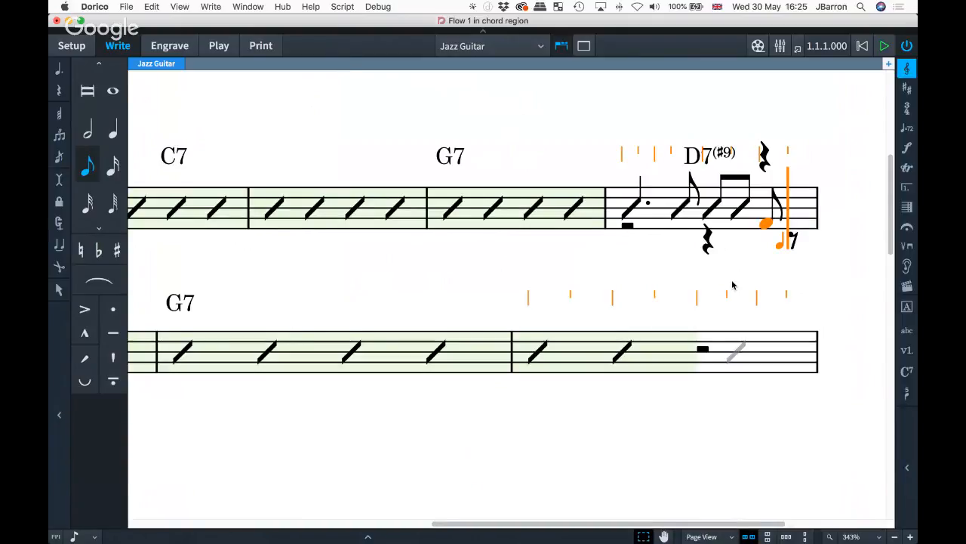
key("super+z")
key("v")
key("6")
key("f")
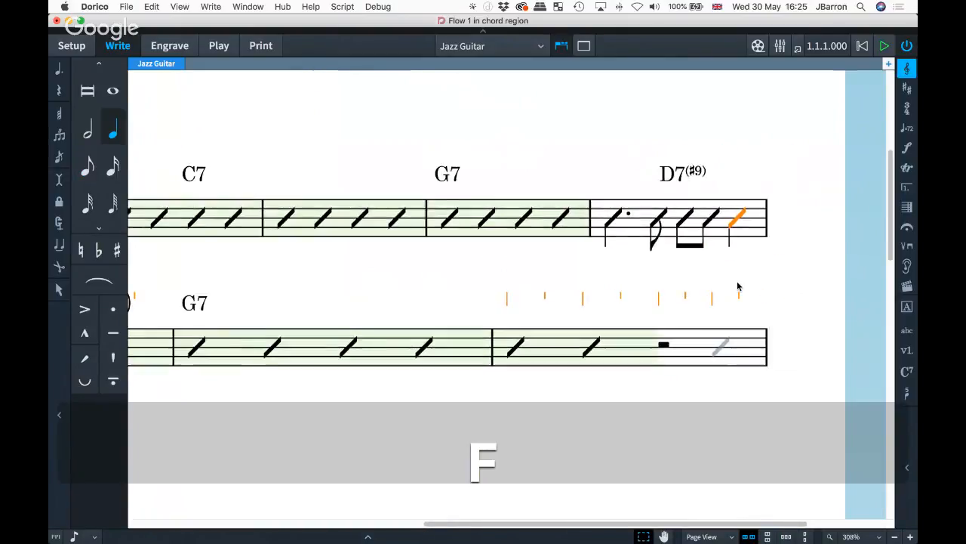
scroll(737, 286, "down", 5)
- Replace the slash at bar 6's start with an F quarter note
scroll(739, 287, "right", 1)
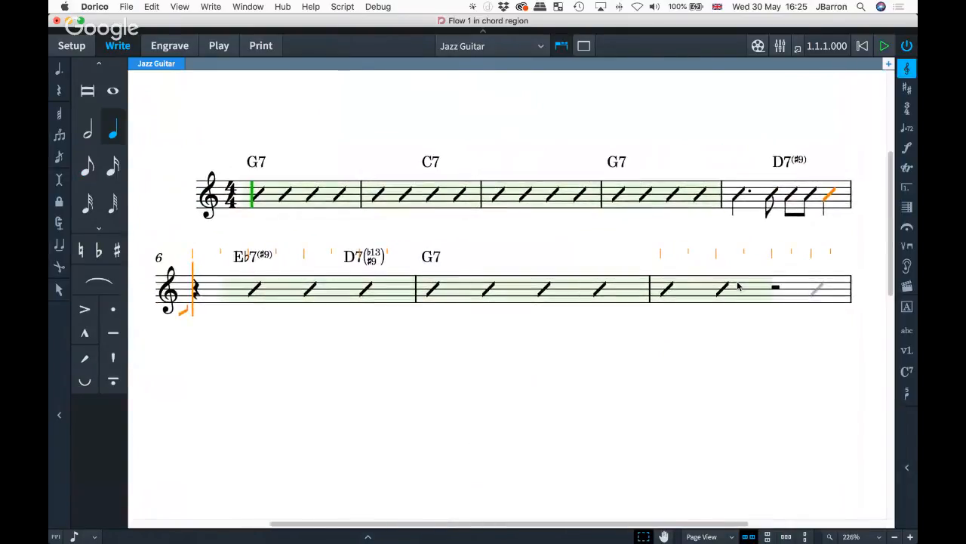
key("6")
key("f")
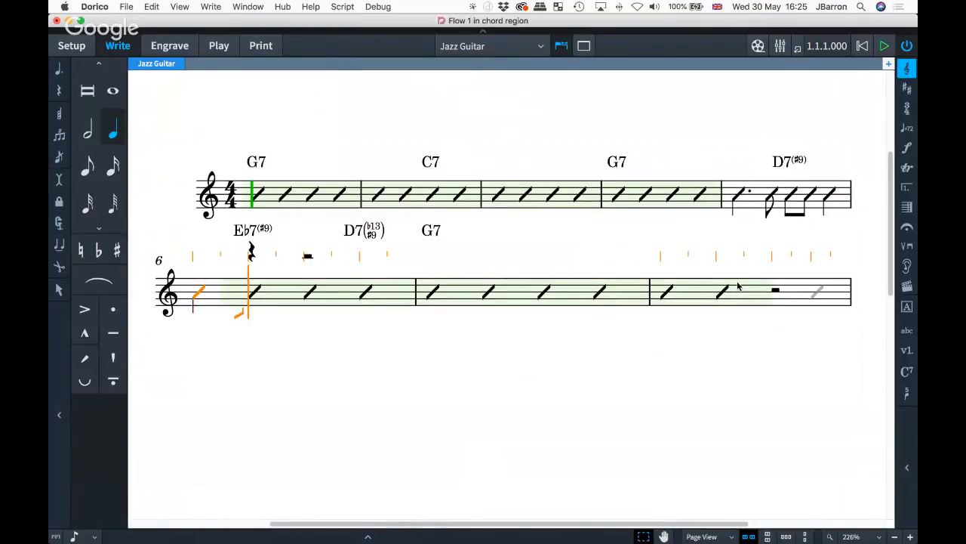
key("cmd+z")
key("v")
key("f")
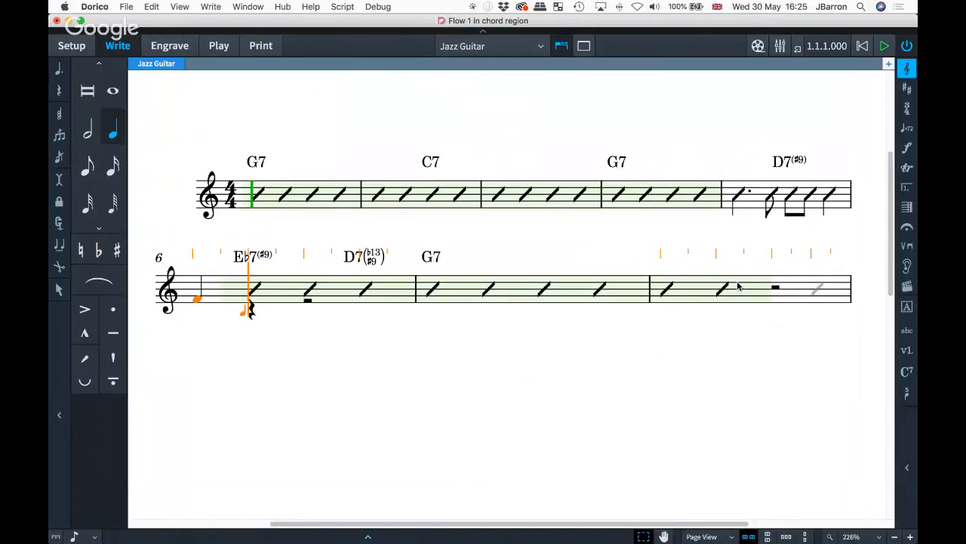
key("Escape")
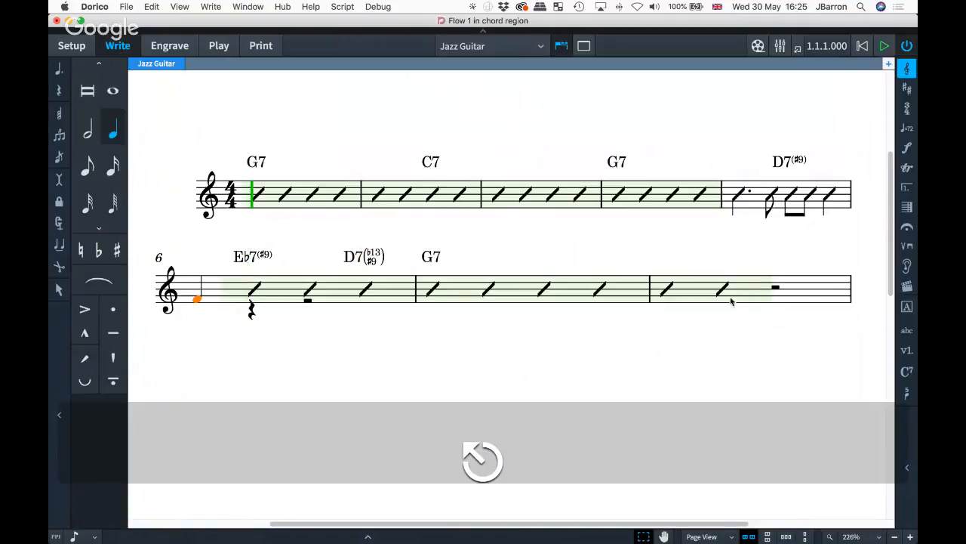
- End the slash voice at bar 6's F note, hide Properties, and select bar 5's first slash
key("super+8")
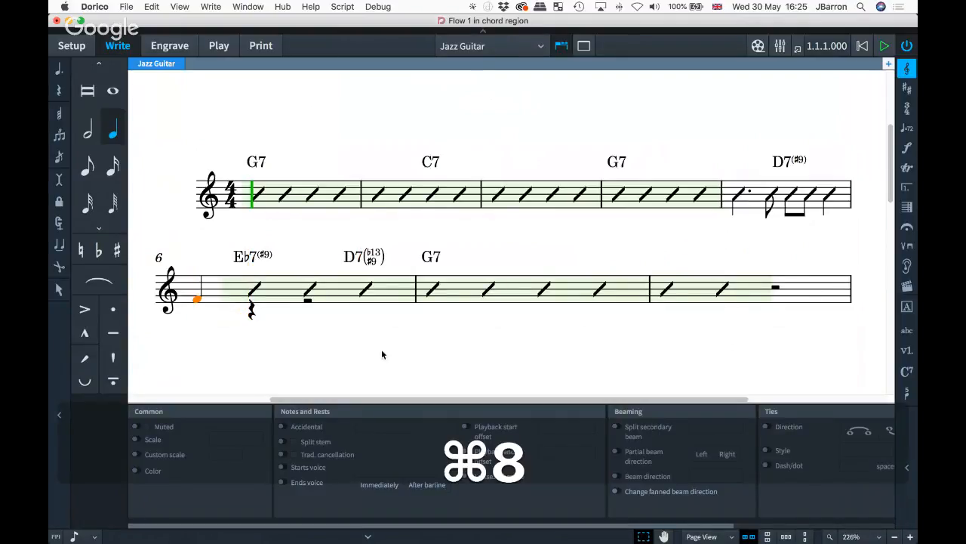
left_click(283, 482)
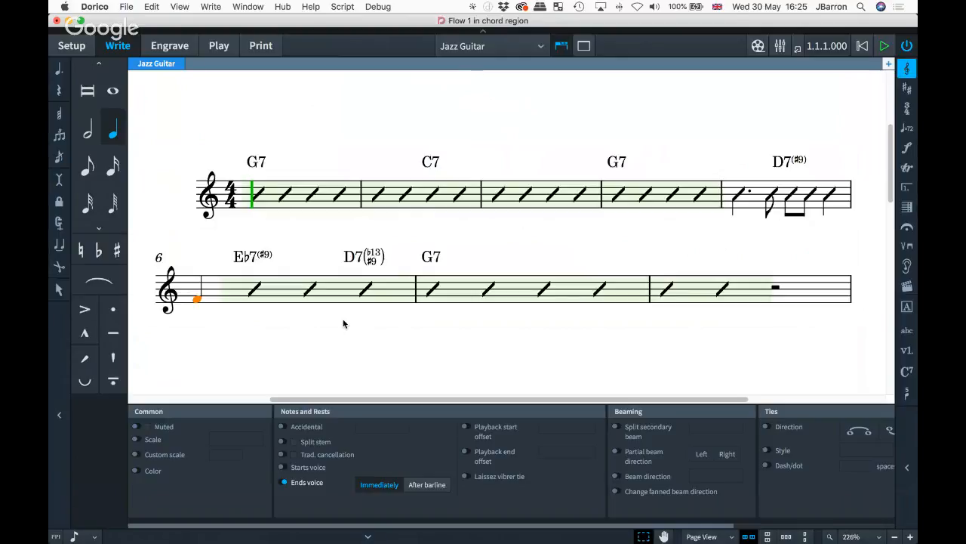
key("super+8")
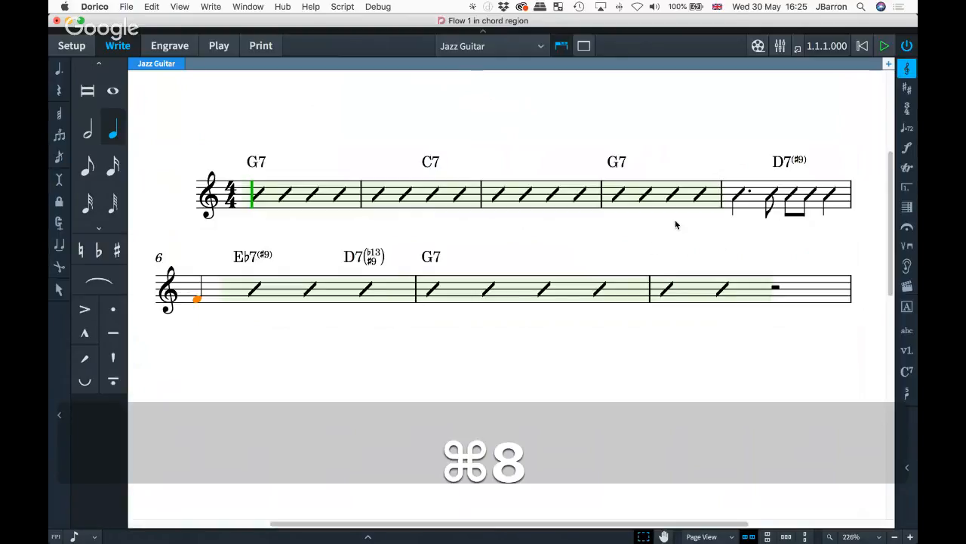
left_click(740, 195)
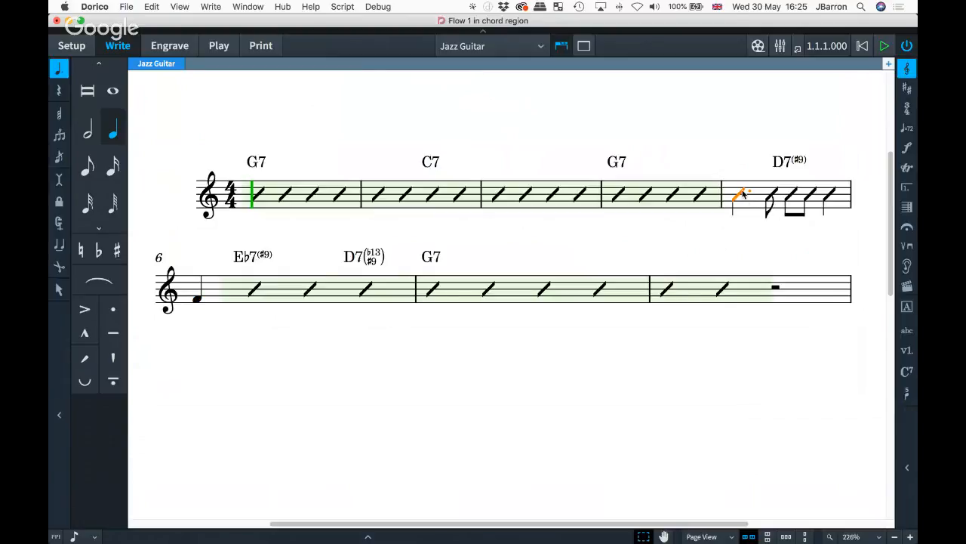
left_click(221, 45)
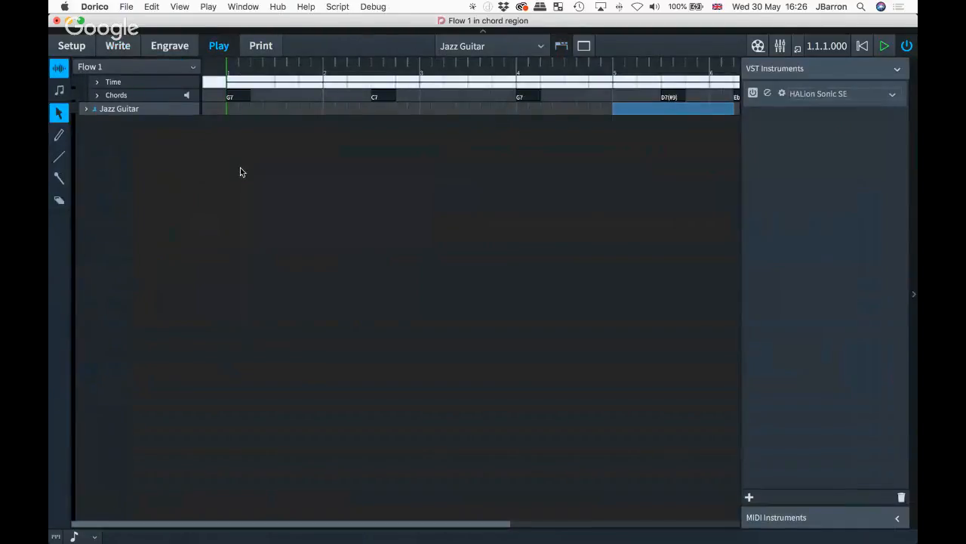
left_click(87, 111)
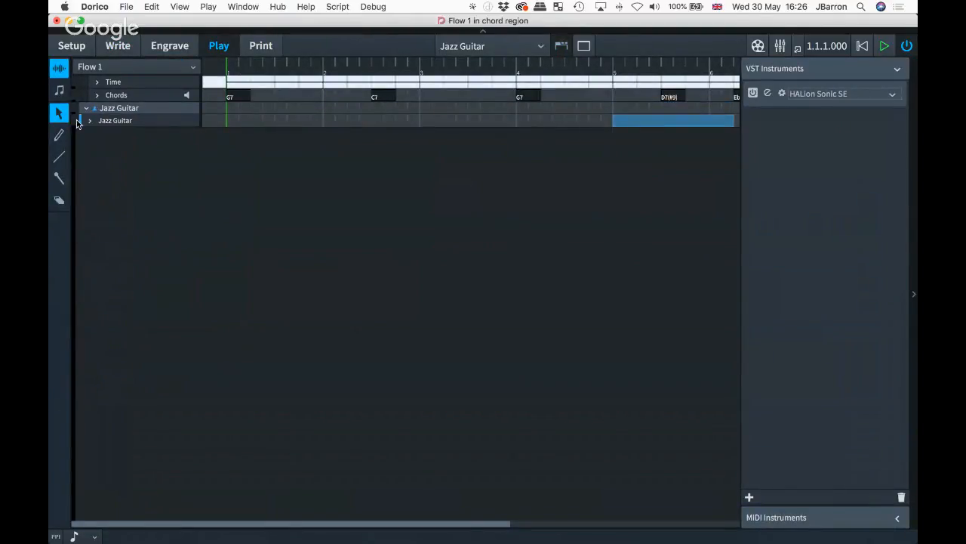
left_click(89, 120)
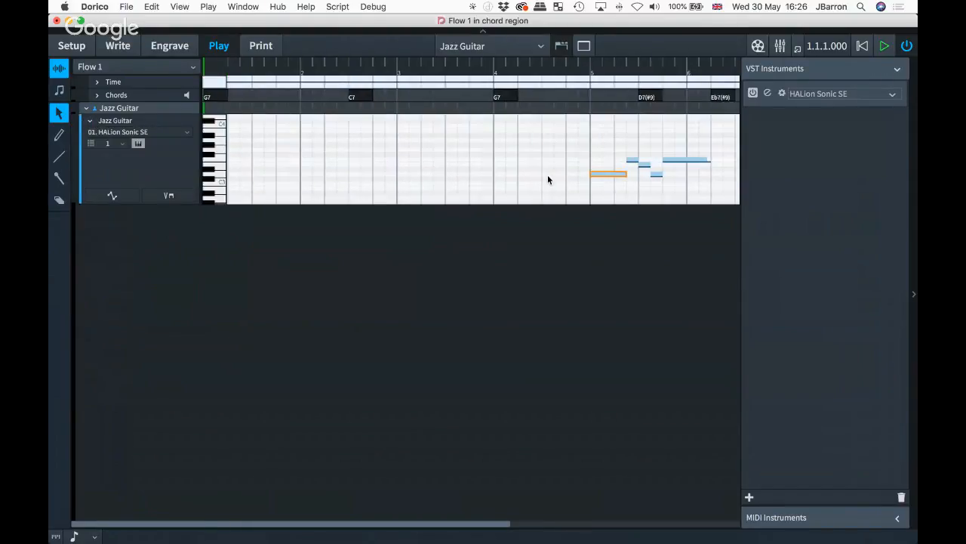
scroll(549, 180, "right", 1)
scroll(582, 183, "down", 1)
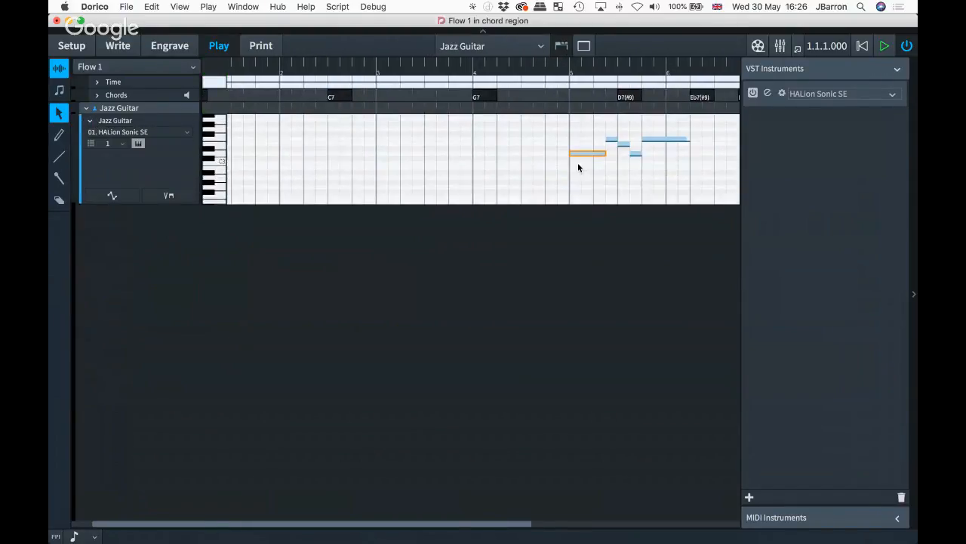
left_click(129, 47)
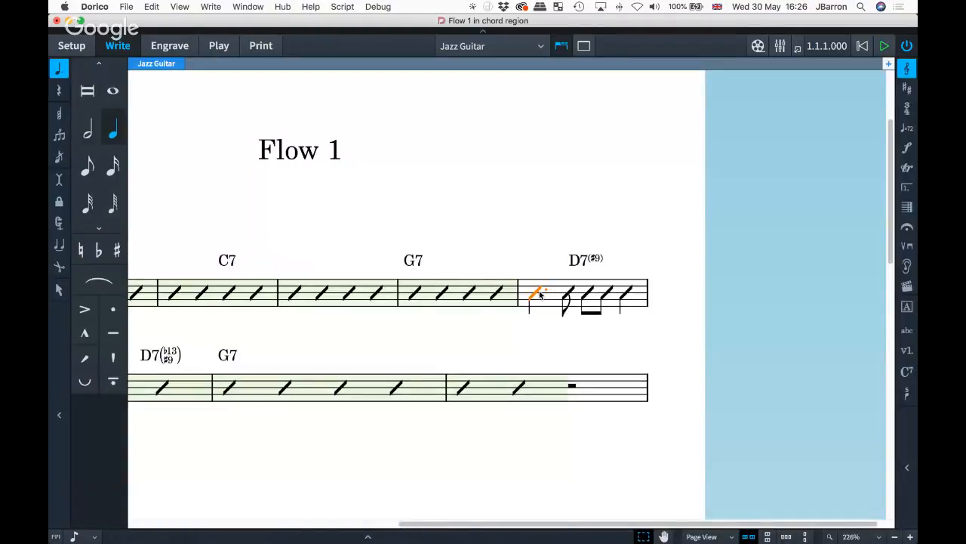
right_click(587, 297)
mouse_move(630, 510)
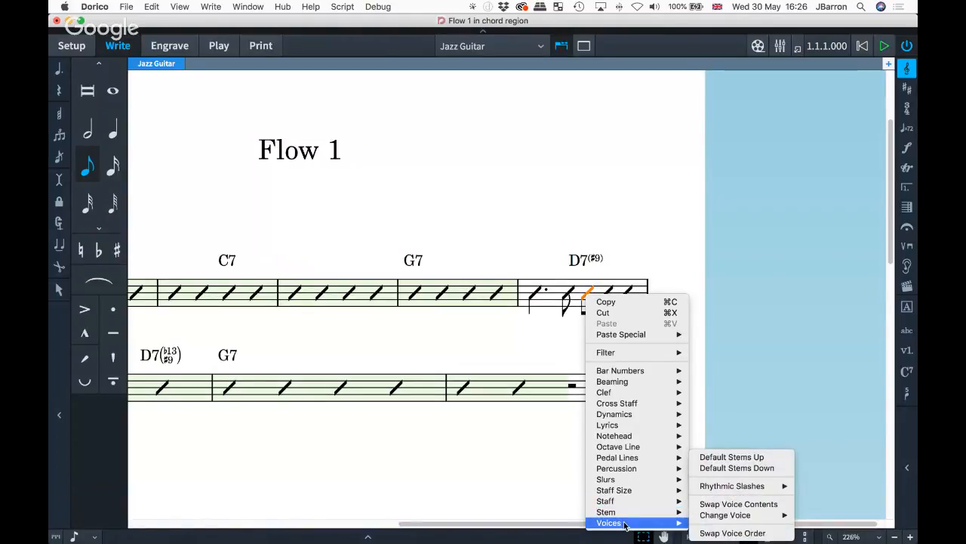
mouse_move(671, 524)
mouse_move(730, 486)
left_click(817, 487)
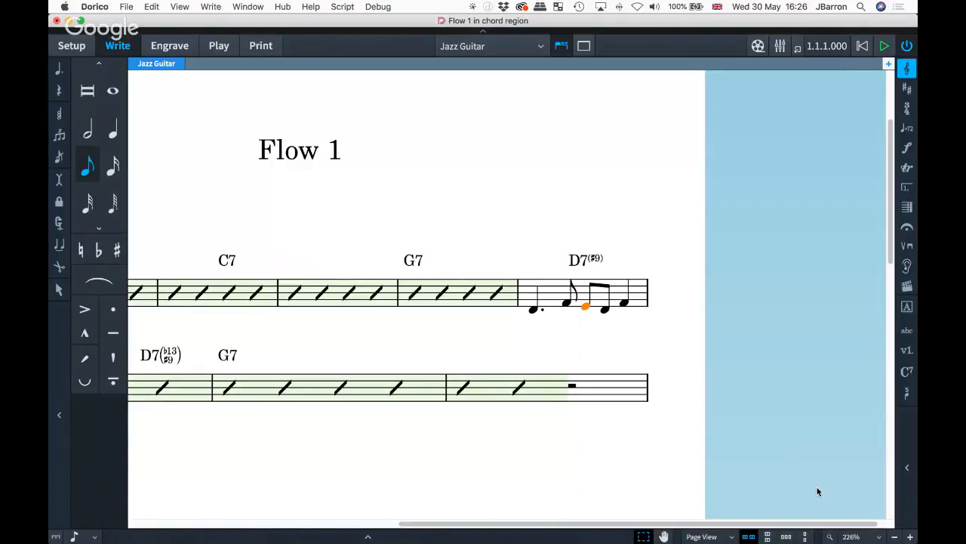
key("super+z")
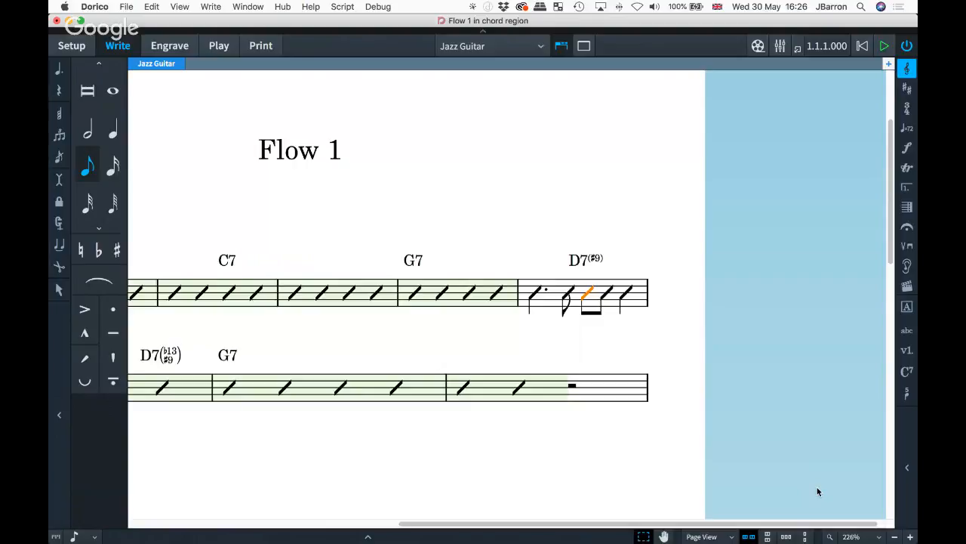
scroll(531, 322, "left", 3)
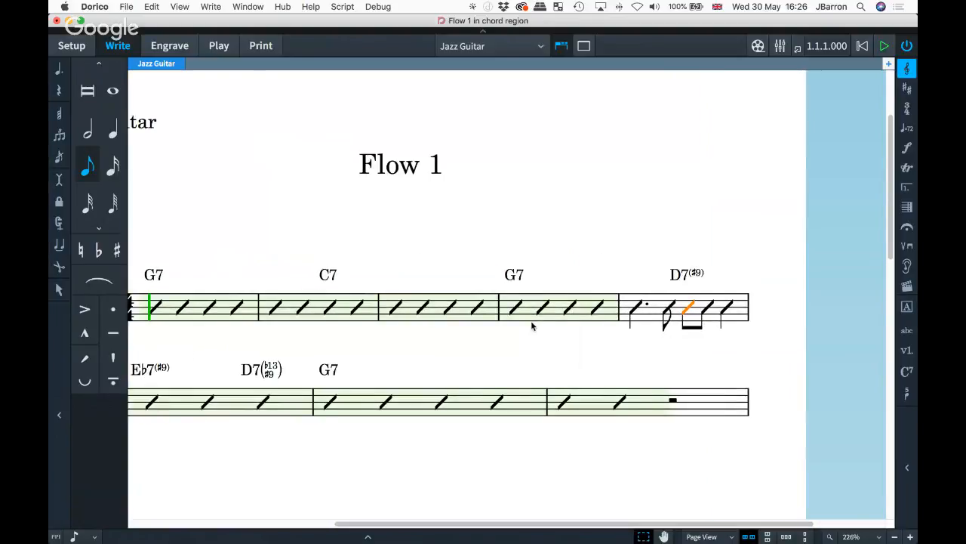
left_click(489, 341)
scroll(490, 344, "left", 3)
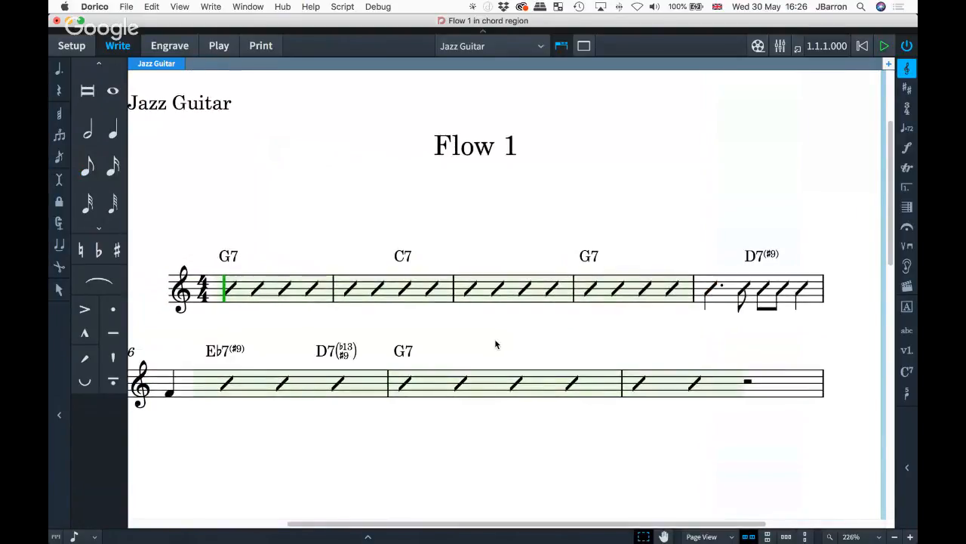
- Add a Tenor Saxophone player in Setup mode
key("super+1")
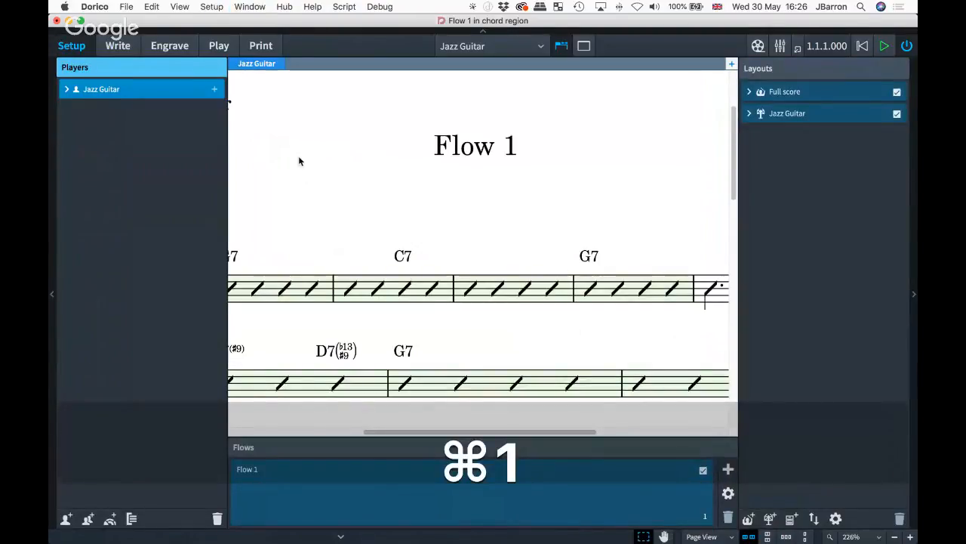
key("shift+p")
type("tenor sax")
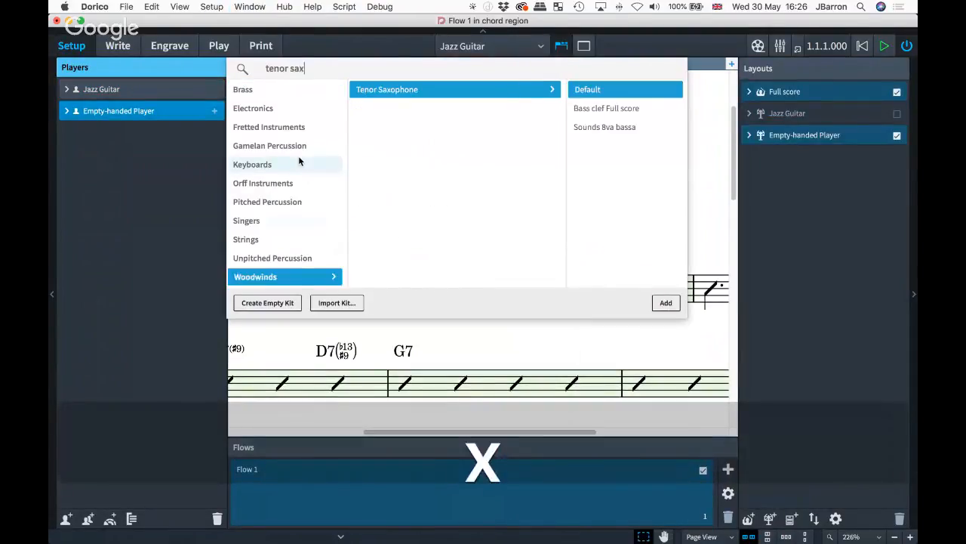
key("Return")
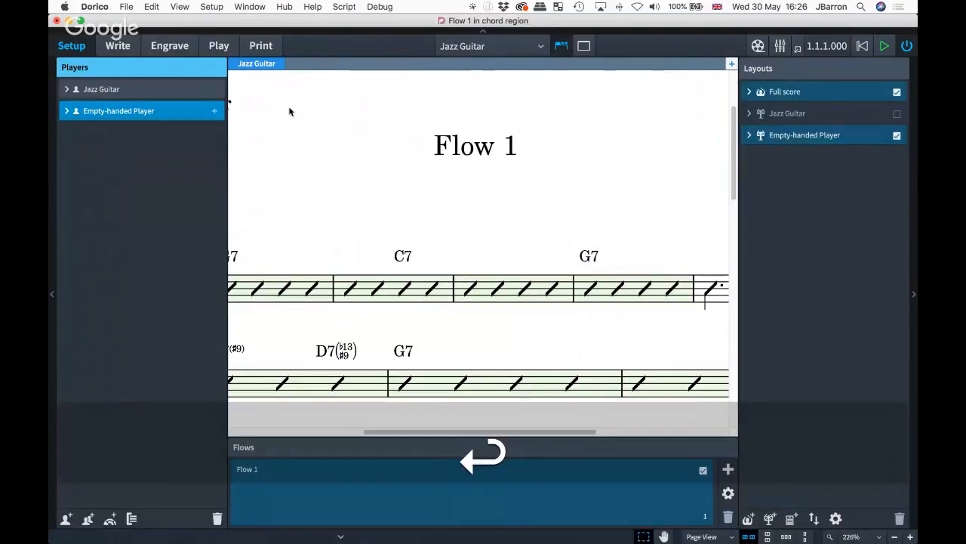
- In the Full score layout, copy guitar bars 1–8 onto the Tenor Saxophone staff
key("super+2")
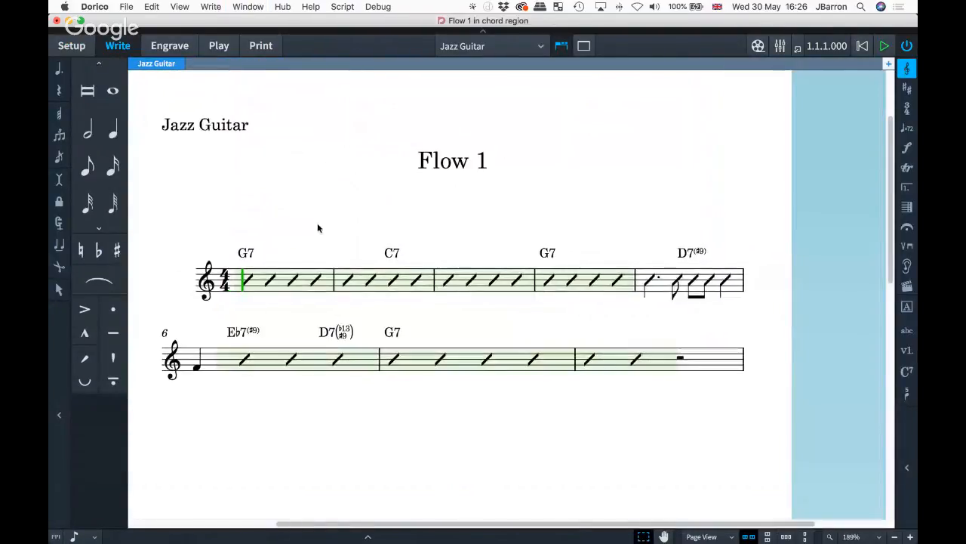
left_click(461, 46)
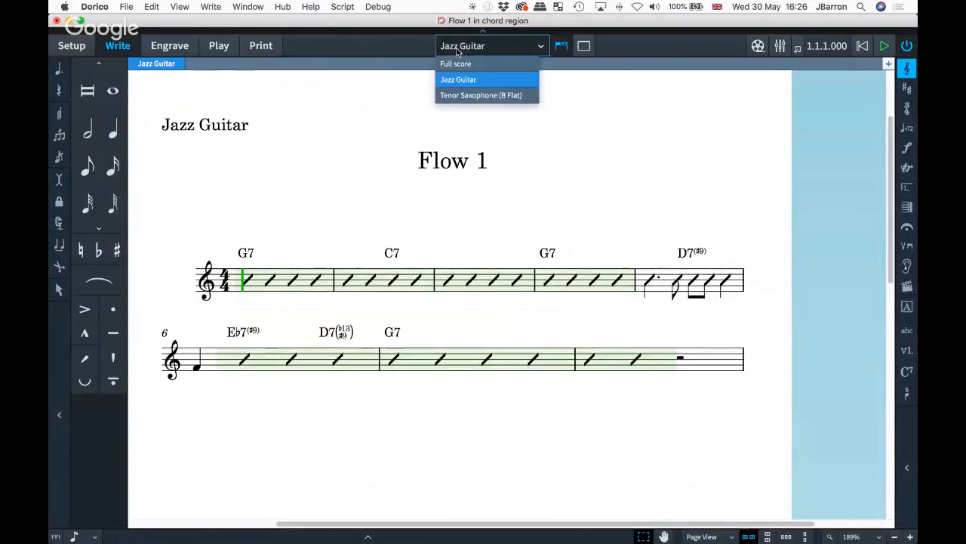
left_click(450, 67)
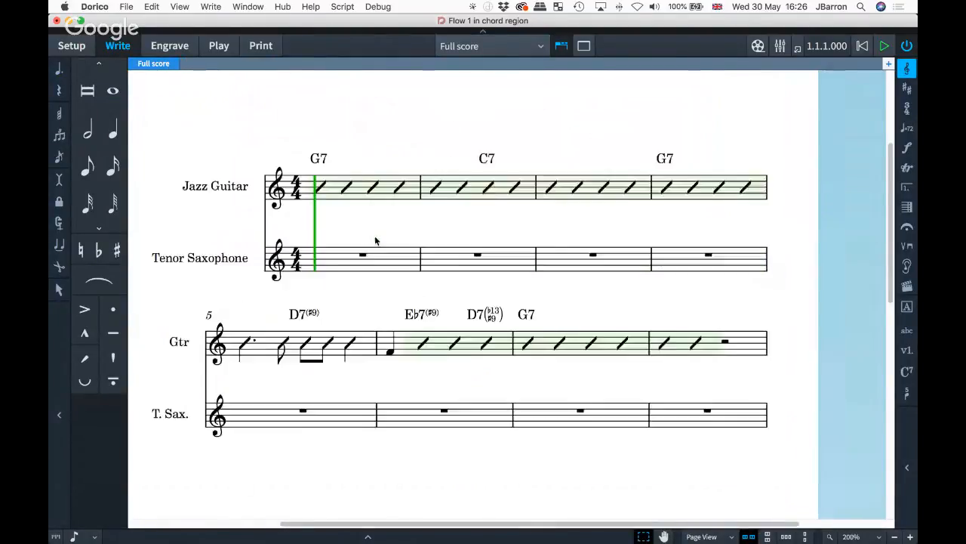
left_click(349, 195)
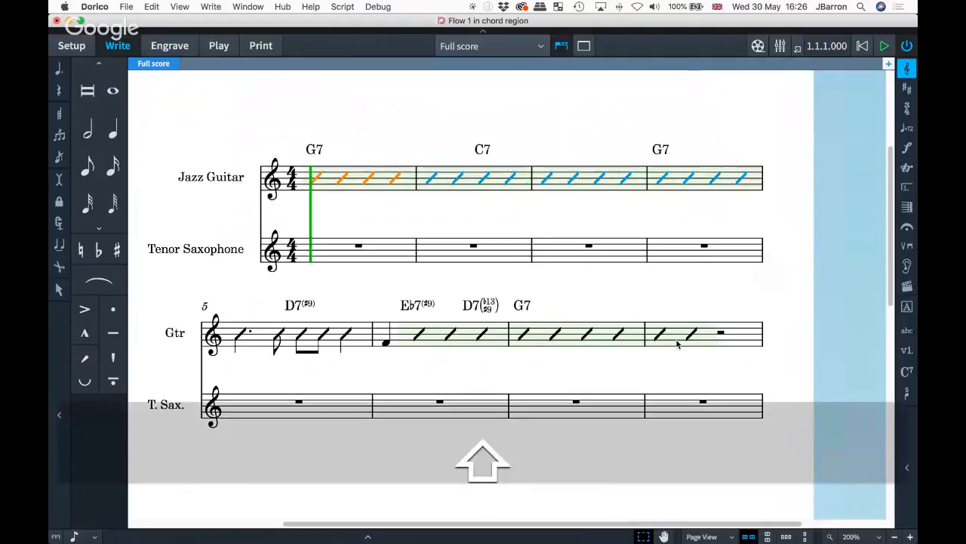
left_click(677, 344, "shift")
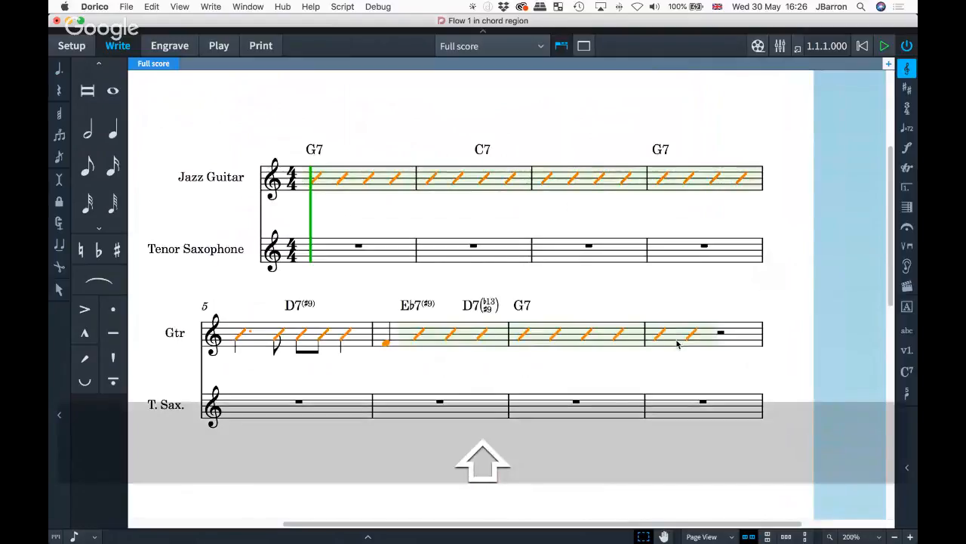
left_click(311, 252, "alt")
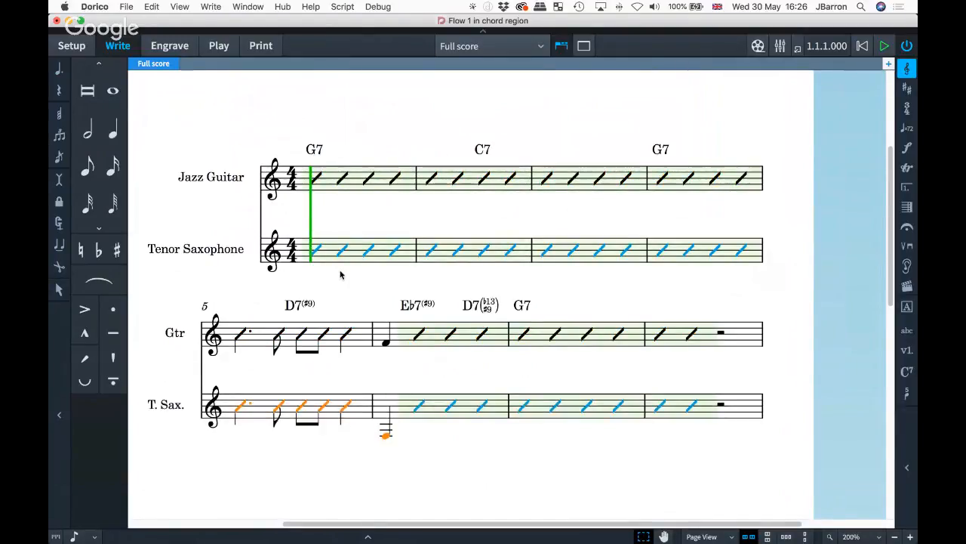
key("w")
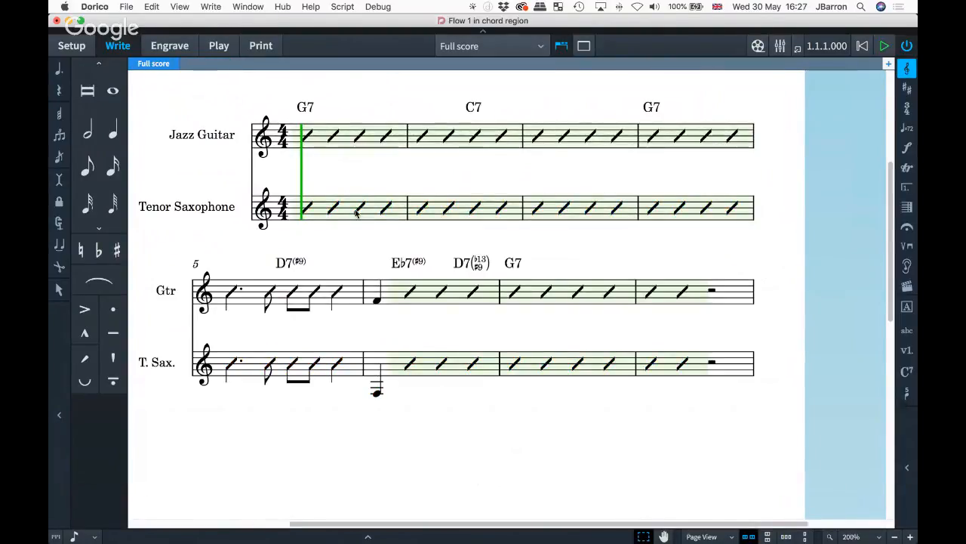
left_click(313, 294)
key("super+8")
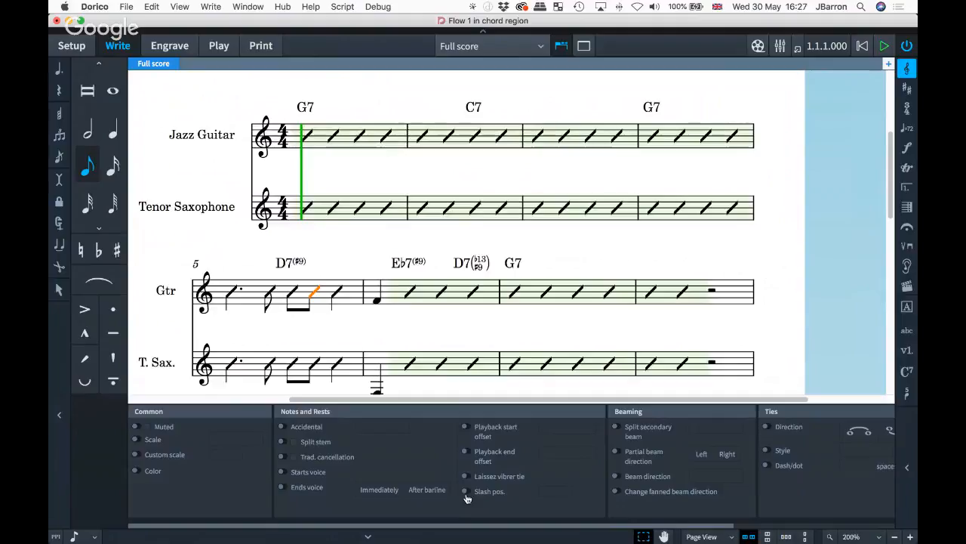
left_click(467, 491)
left_click(567, 490)
left_click(568, 490)
left_click(568, 489)
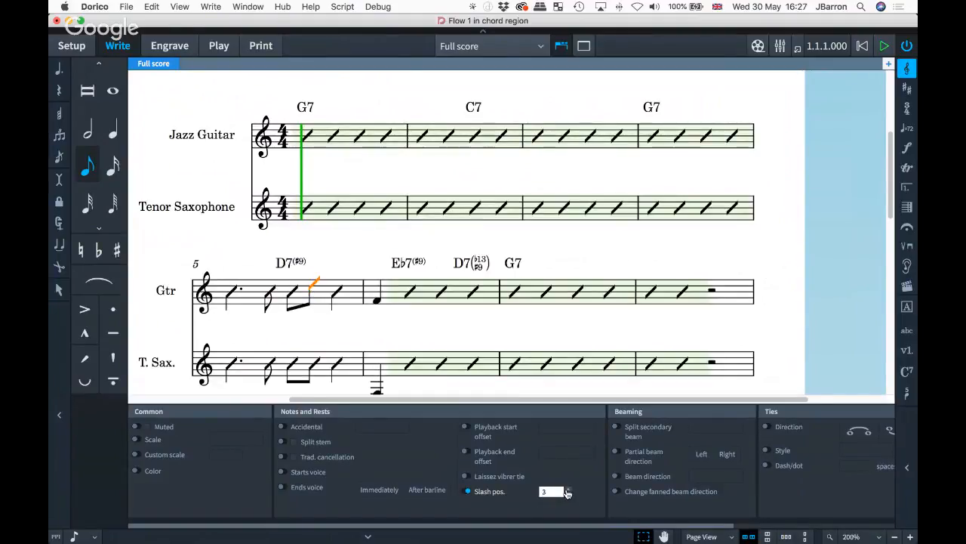
left_click(567, 490)
left_click(568, 495)
left_click(569, 496)
left_click(568, 495)
left_click(569, 495)
left_click(304, 298)
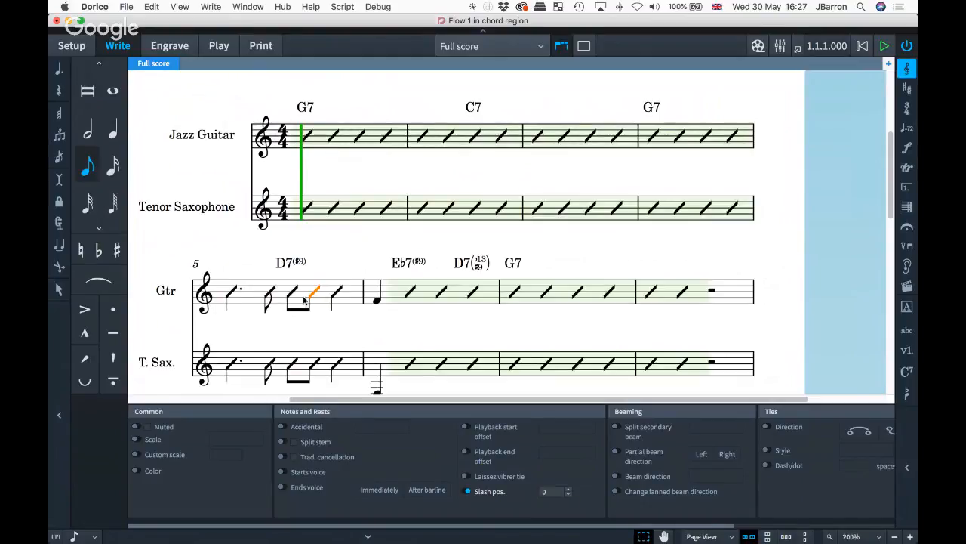
left_click(568, 491)
left_click(569, 491)
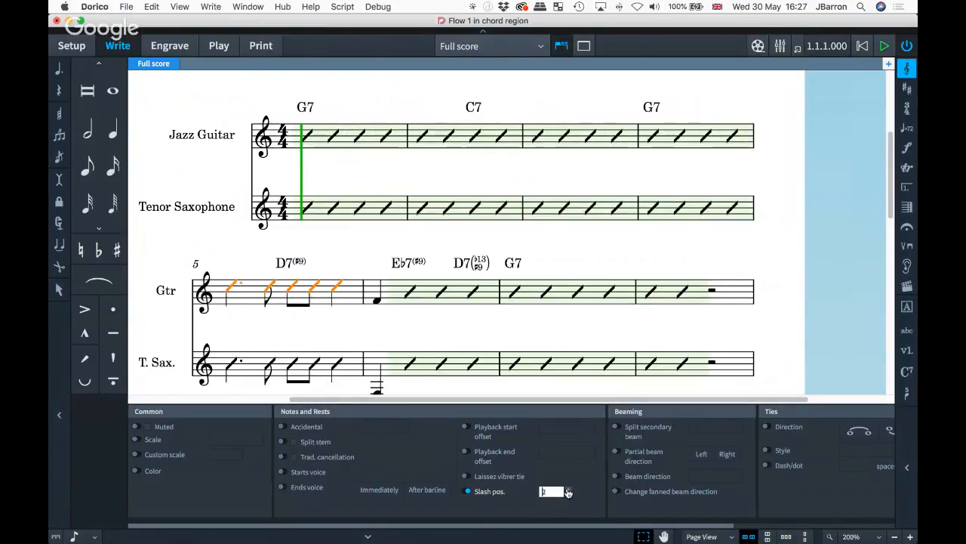
left_click(569, 491)
left_click(569, 491)
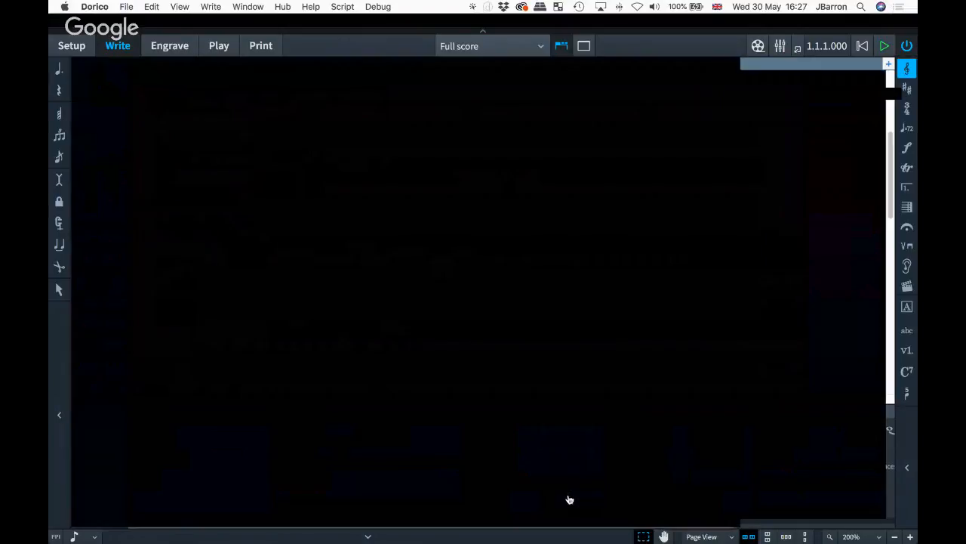
left_click(568, 494)
left_click(568, 494)
key("super+8")
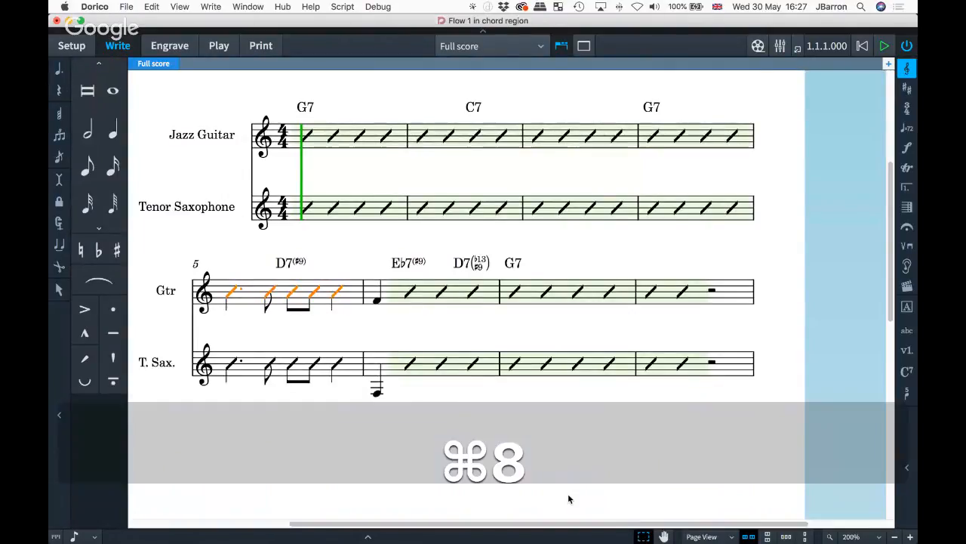
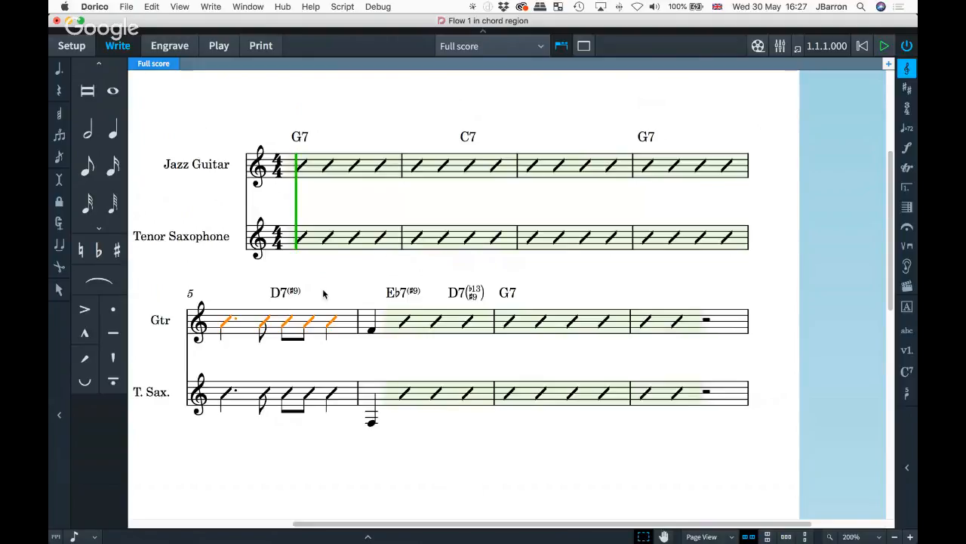
- Delete the guitar slashes in bars 1–4, leaving rests
left_click(340, 172)
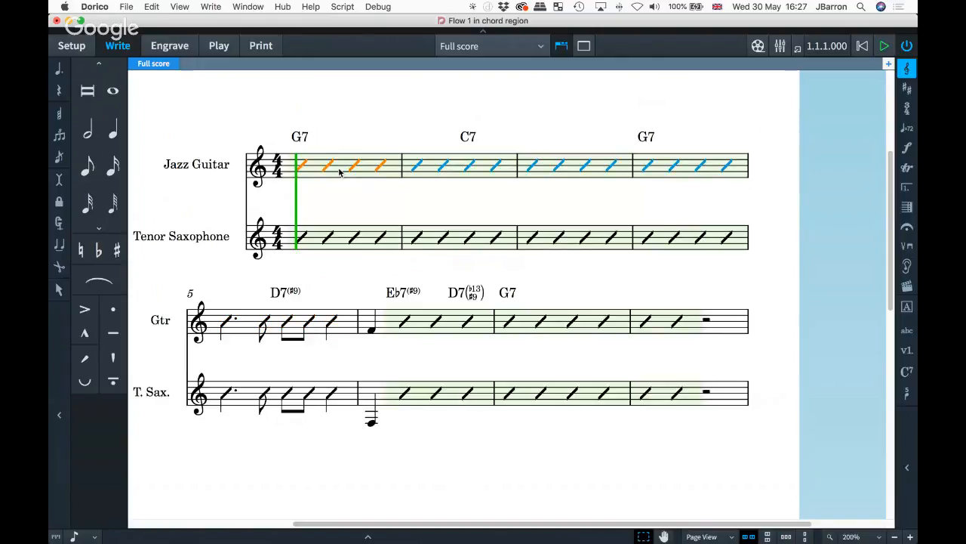
left_click(677, 165, "shift")
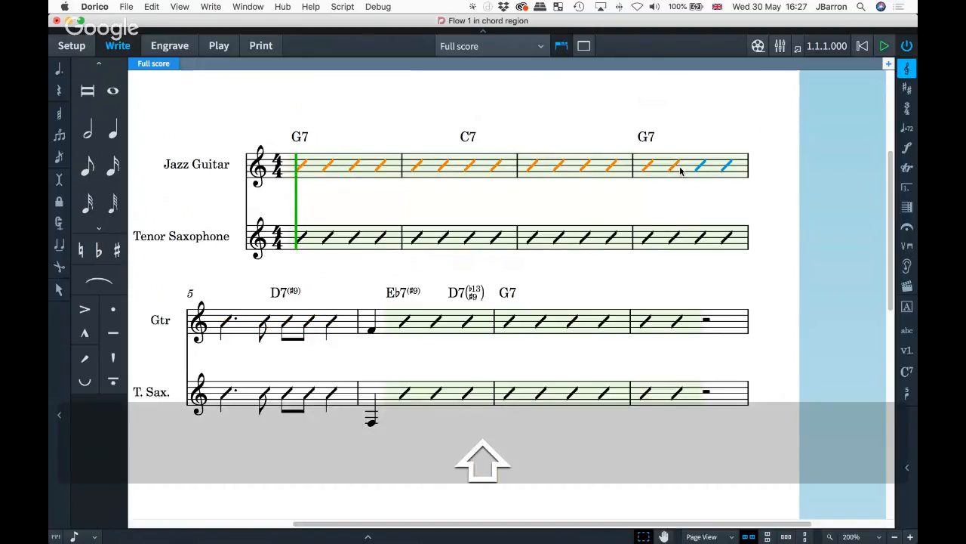
key("BackSpace")
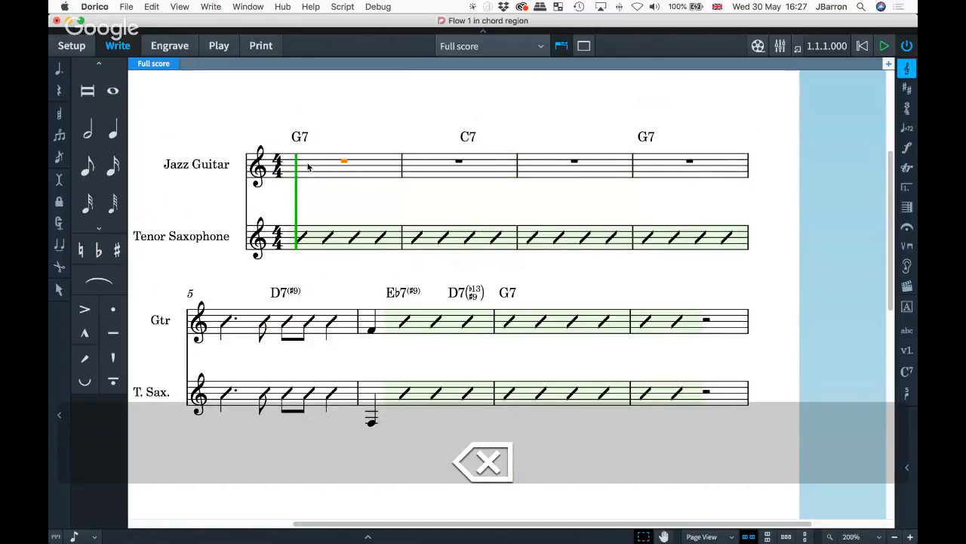
double_click(308, 166)
scroll(324, 110, "up", 3)
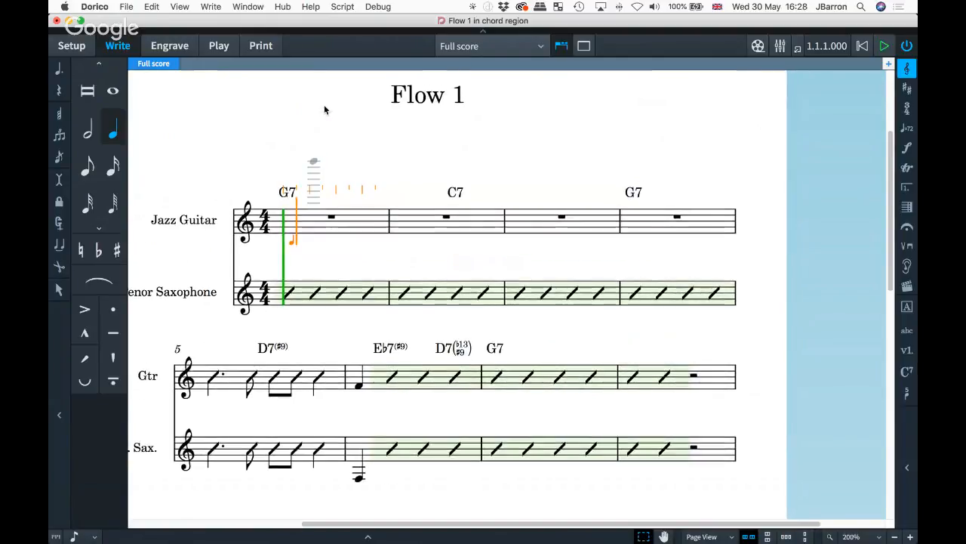
key("Left")
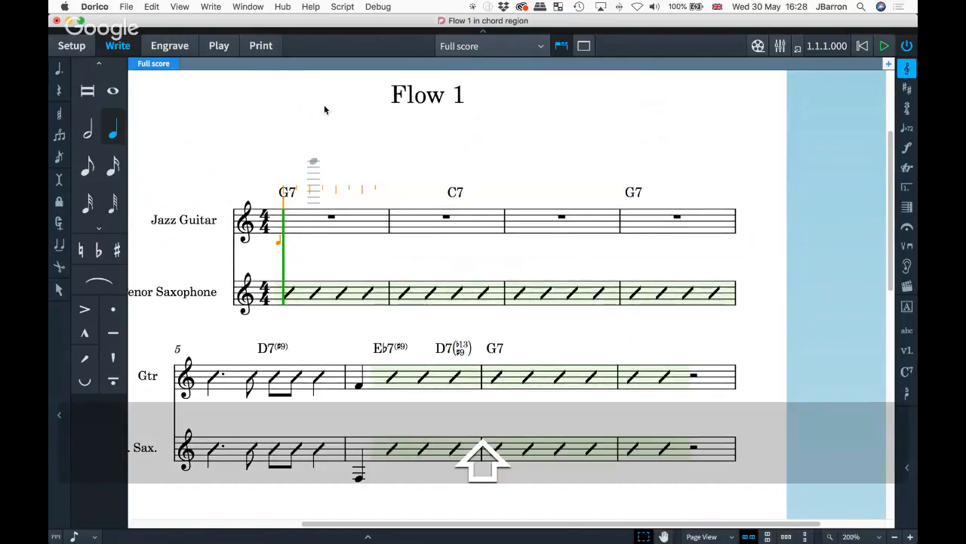
key("shift+r")
key("Escape")
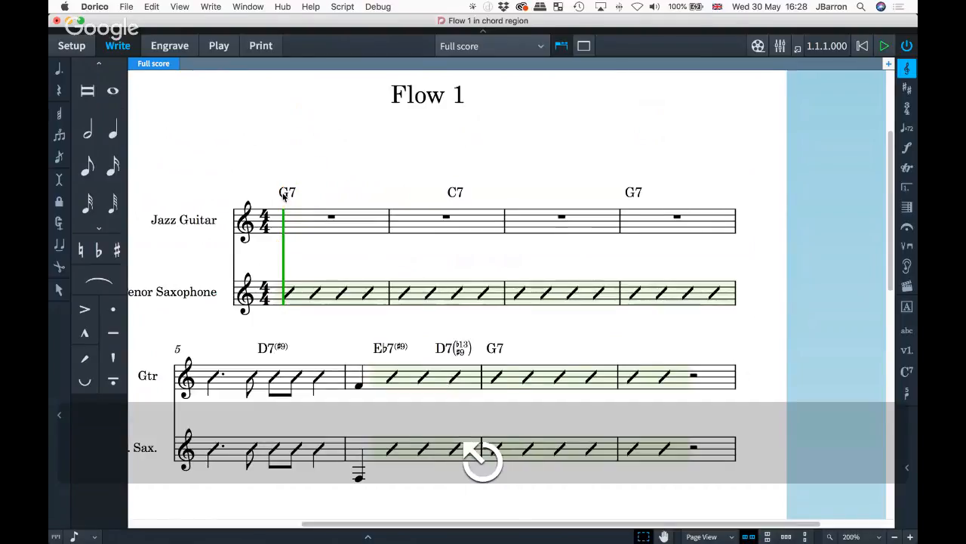
- Try a slash region over guitar bars 1–3, then undo it
left_click(295, 219)
left_click(585, 229, "shift")
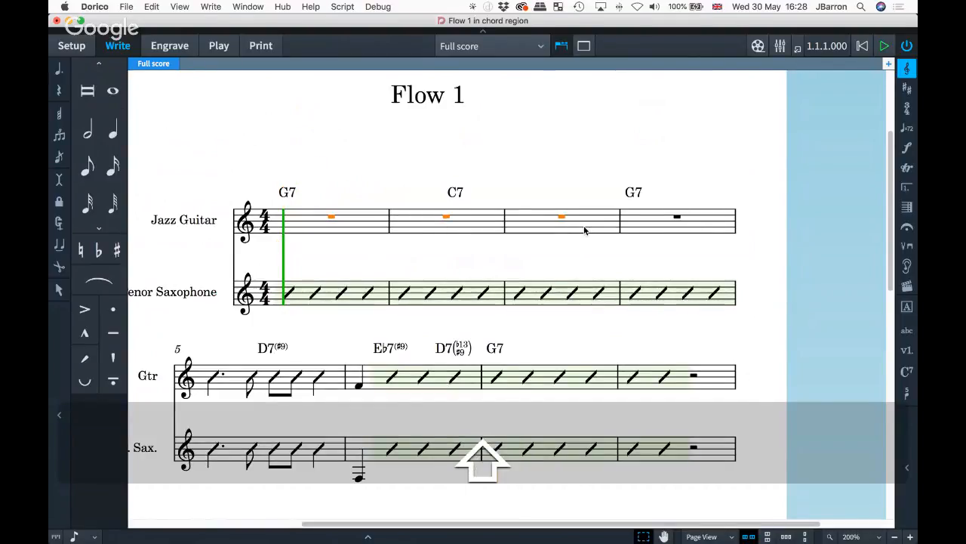
key("shift+r")
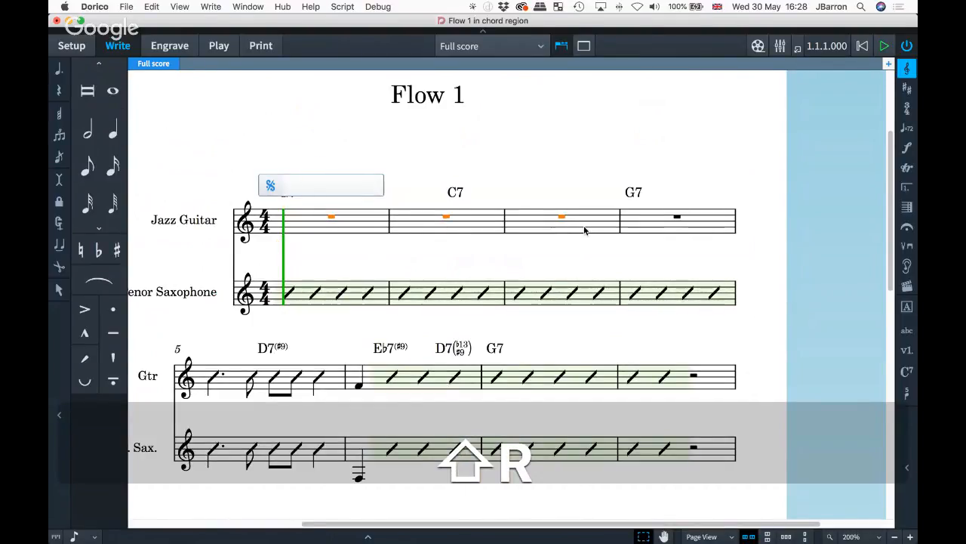
type("slash")
key("Return")
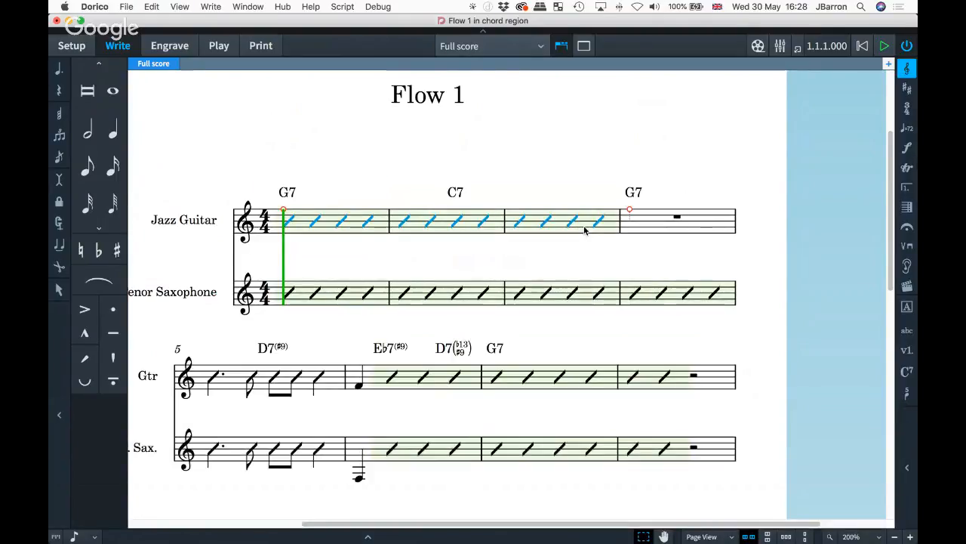
key("super+z")
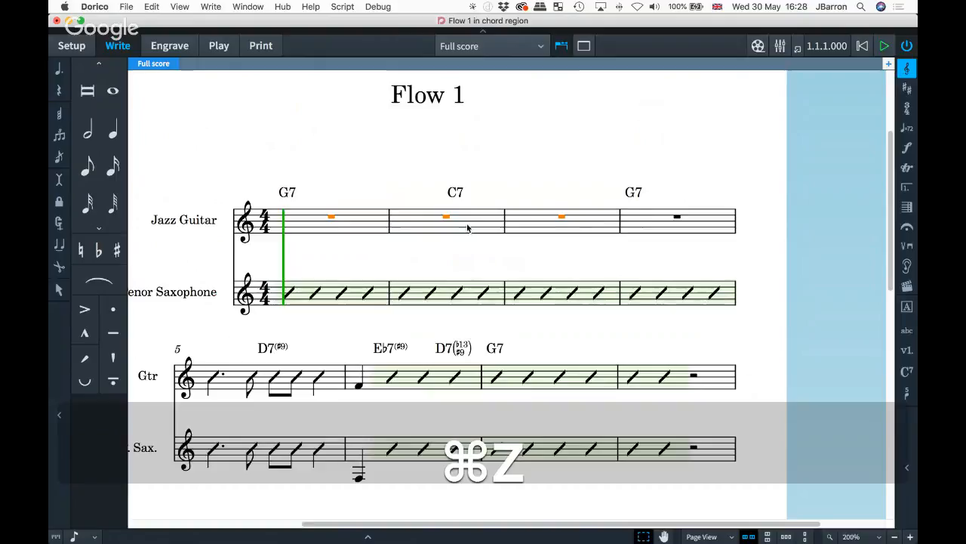
- Turn guitar bars 1–2 into a slash region
left_click(643, 225)
left_click(348, 223, "shift")
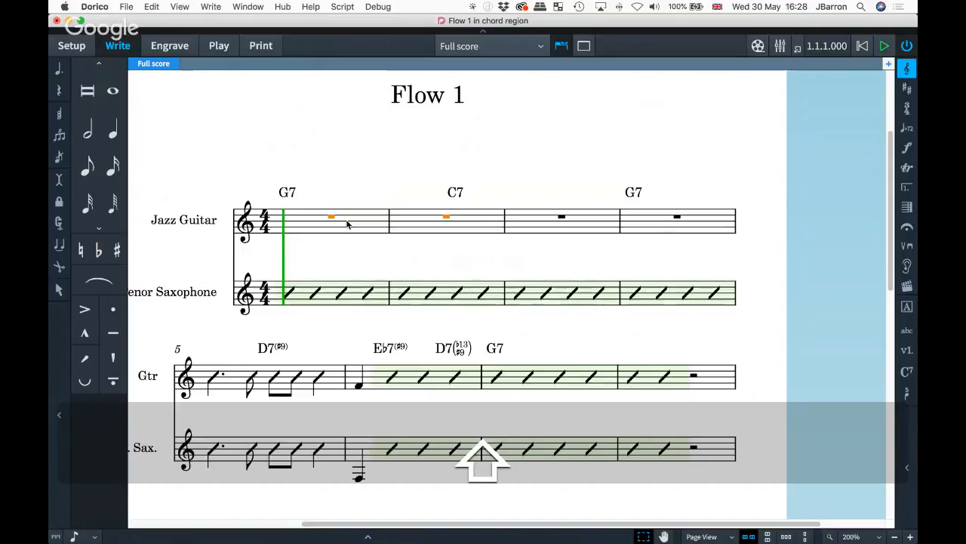
key("shift+r")
type("slash")
key("Return")
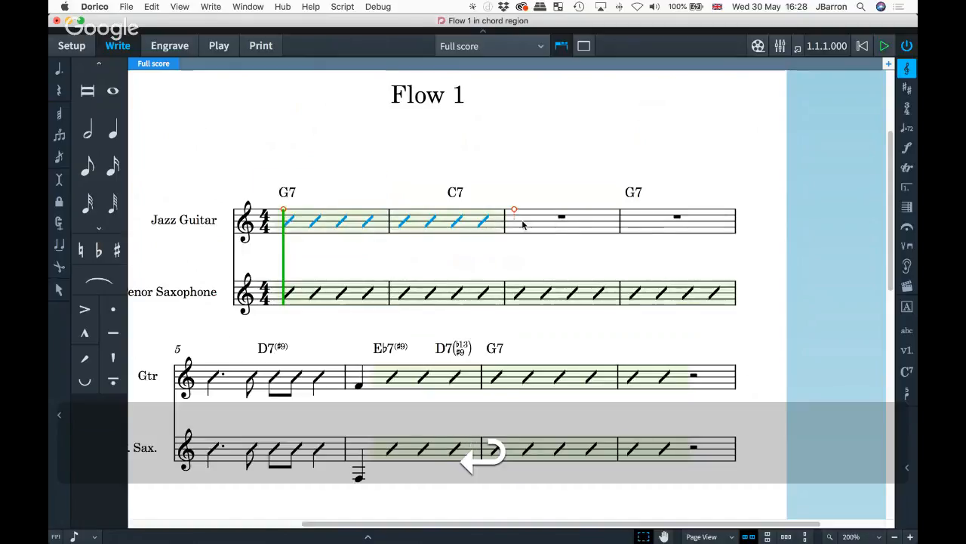
- Add a one-bar repeat region (%) to guitar bars 3–4
left_click(532, 225)
left_click(653, 224, "shift")
key("shift+r")
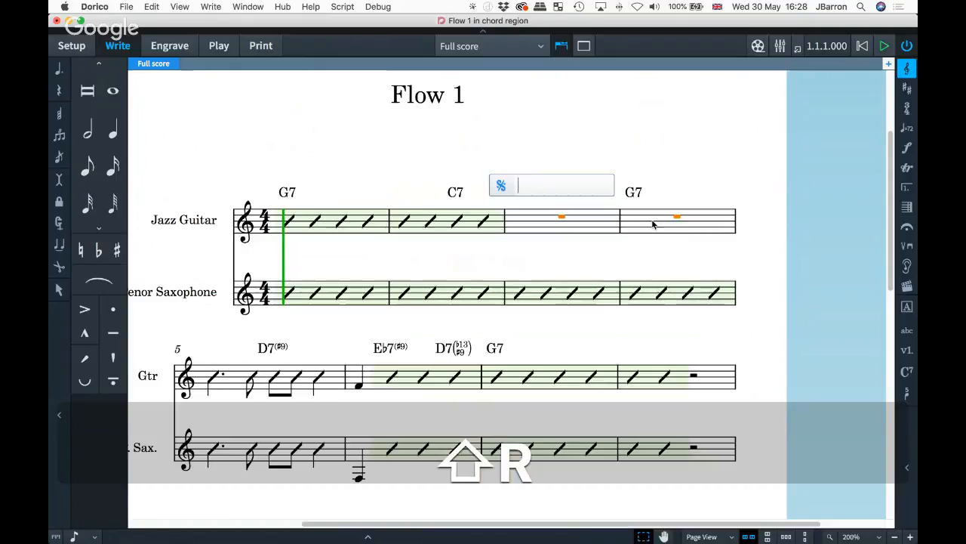
type("%")
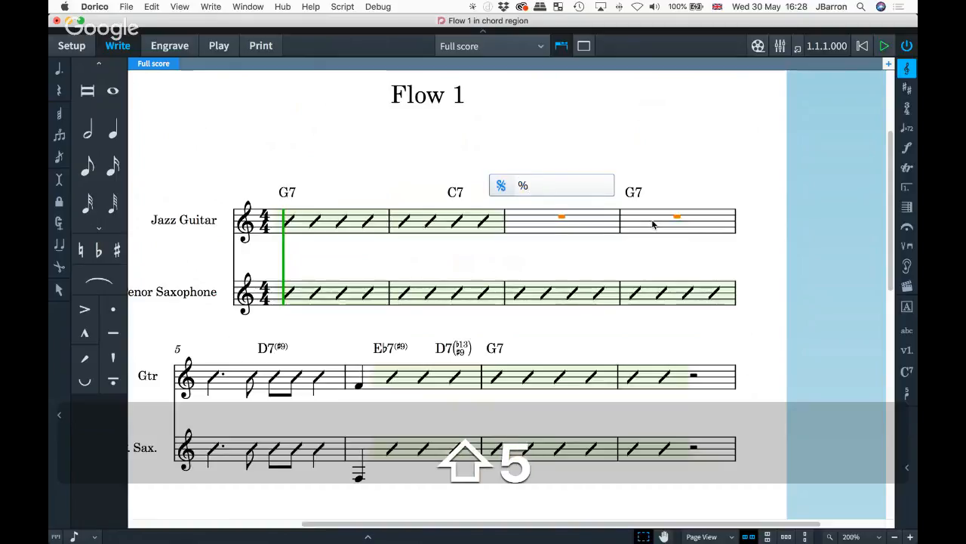
key("Return")
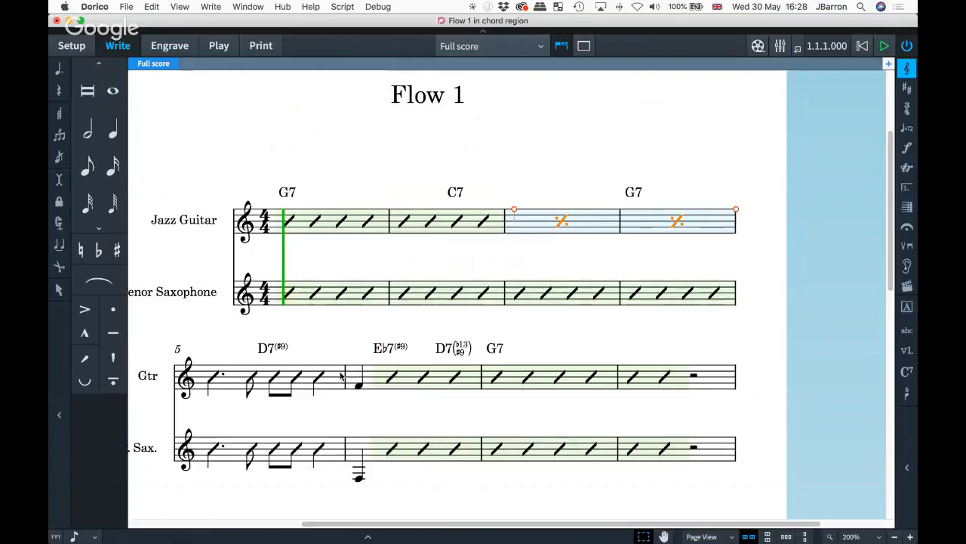
- Clear guitar bars 5–8 to rests and delete the bars 3–4 repeat region
left_click(318, 376)
left_click(648, 383, "shift")
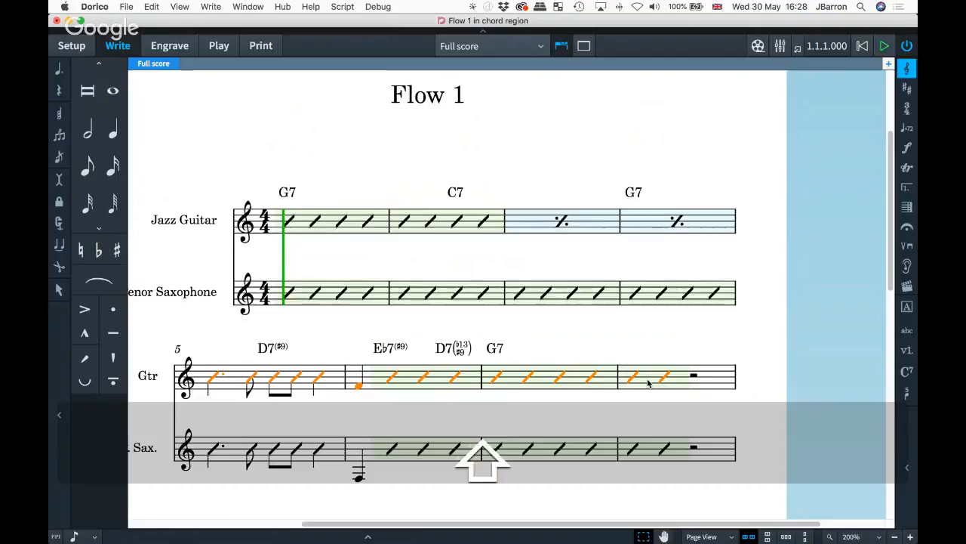
key("BackSpace")
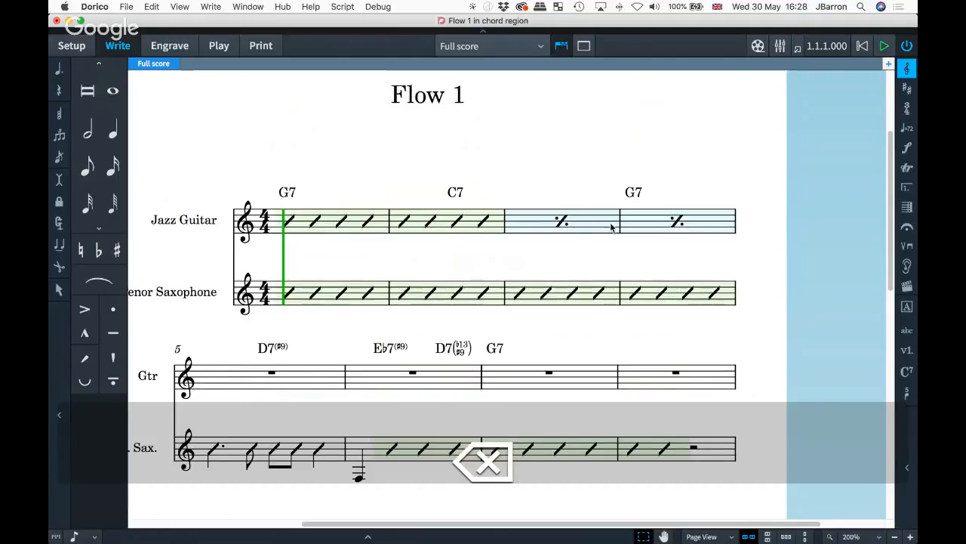
left_click(562, 222)
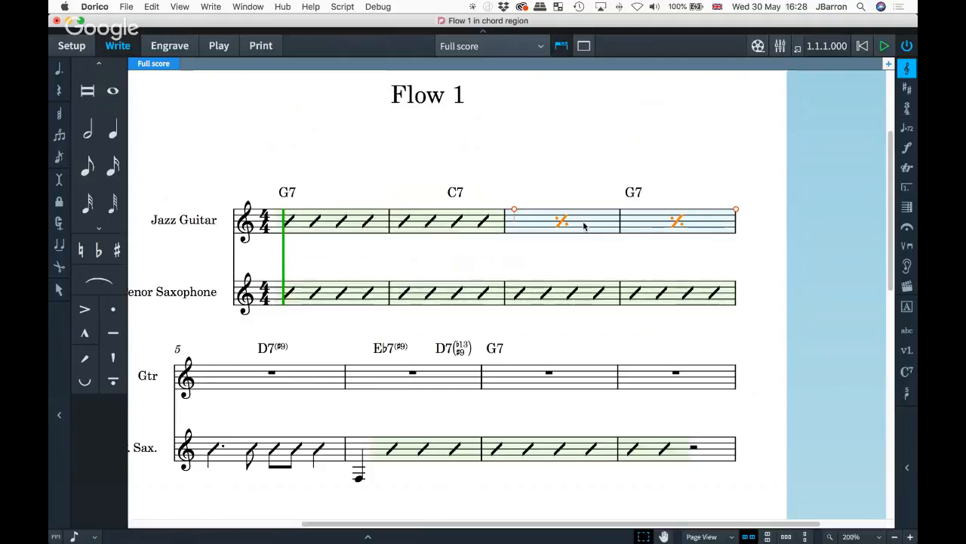
key("BackSpace")
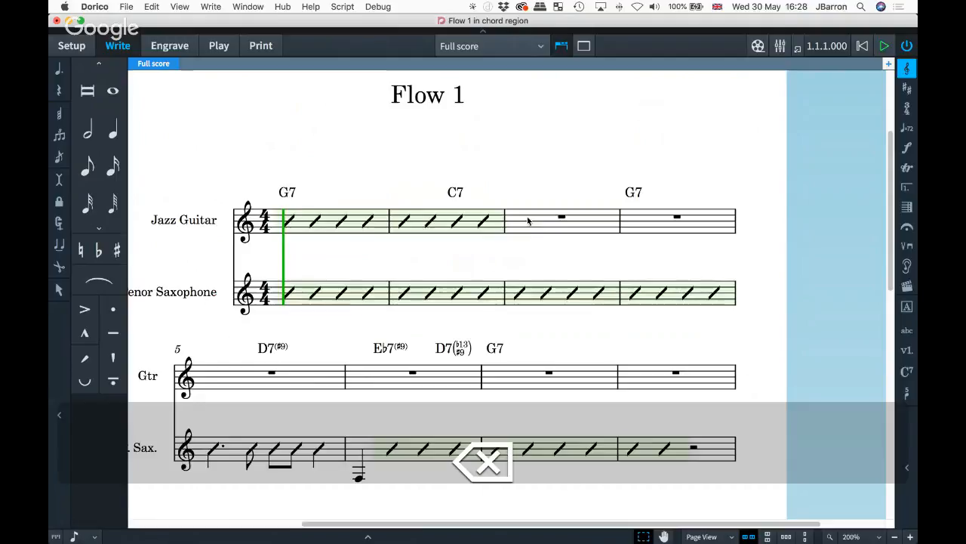
- Create a two-bar repeat region (%2) across guitar bars 3–8
left_click(641, 380, "shift")
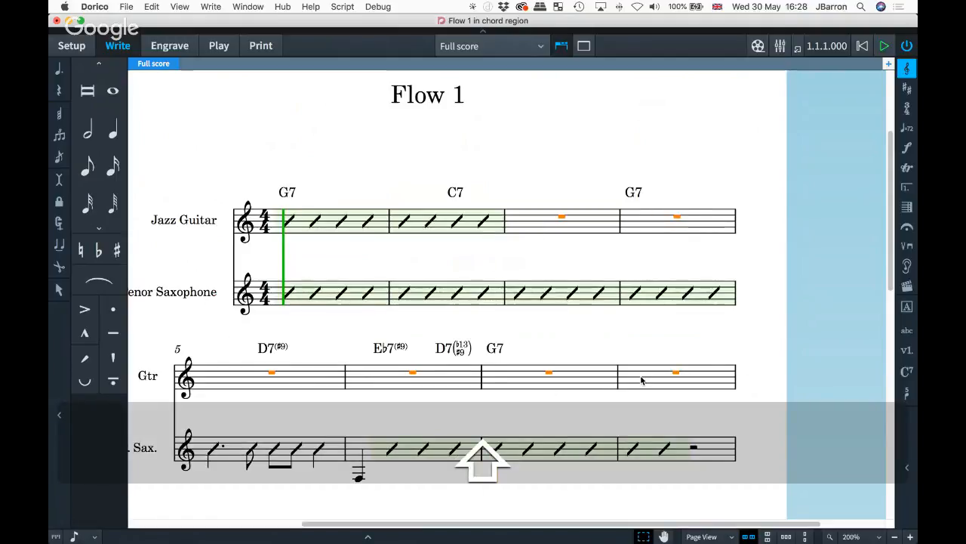
key("shift+r")
type("%2")
key("Return")
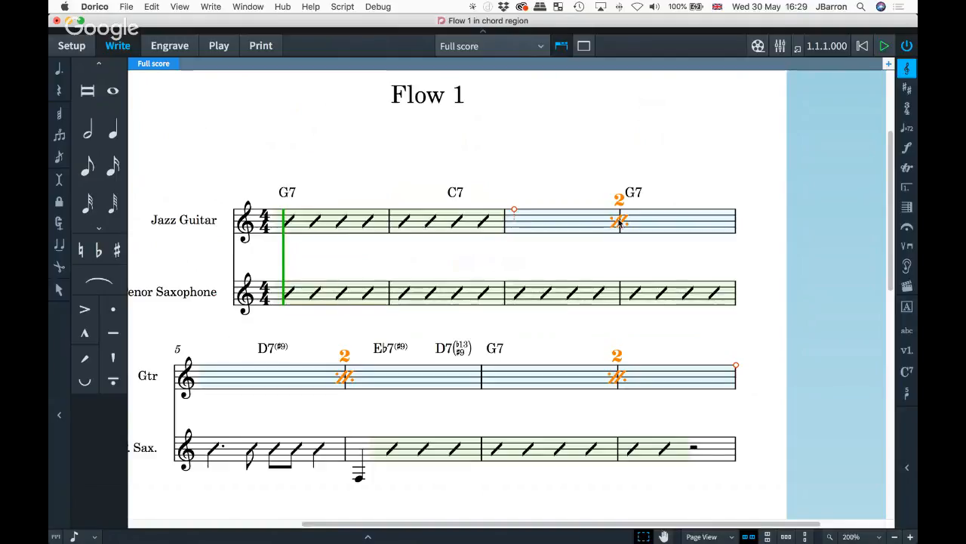
- Change the bar repeat regions to one-bar repeats in Properties
key("super+8")
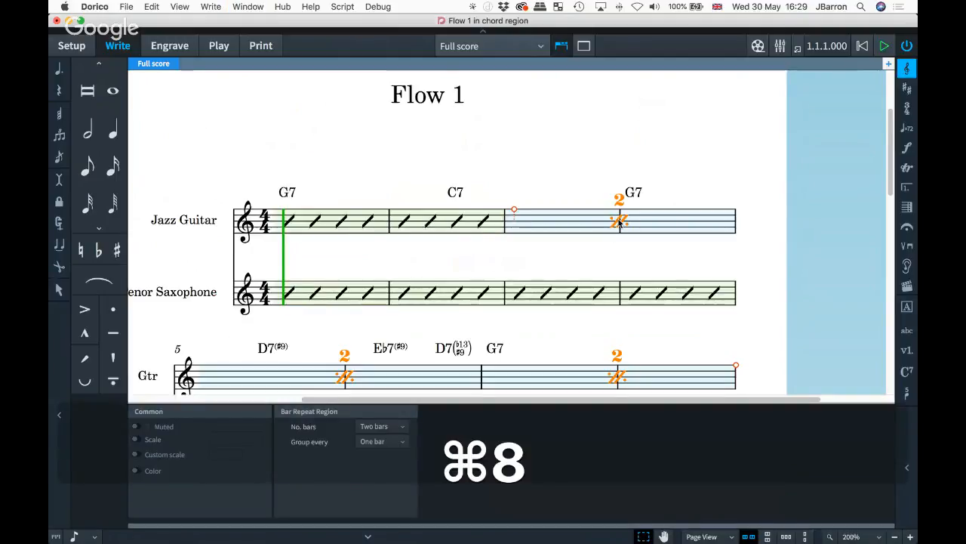
left_click(397, 426)
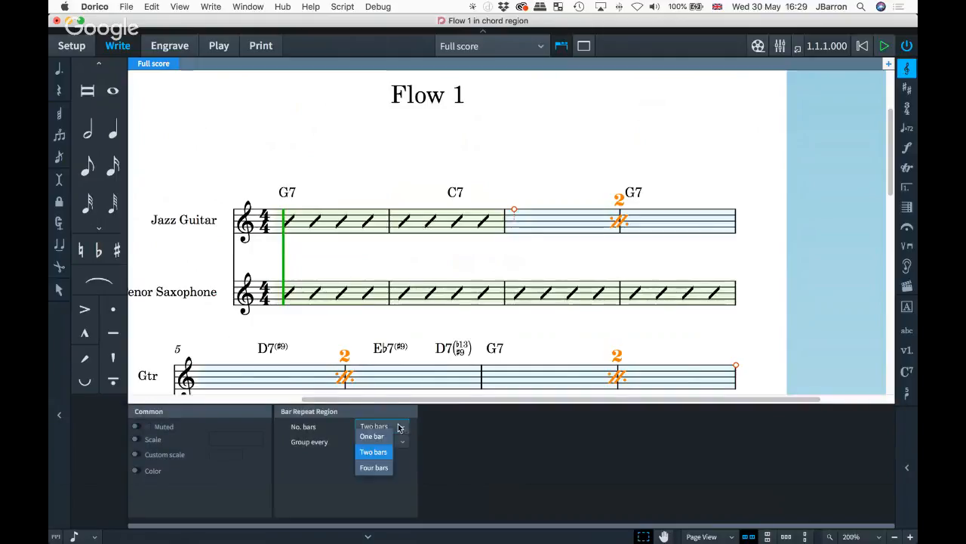
left_click(387, 436)
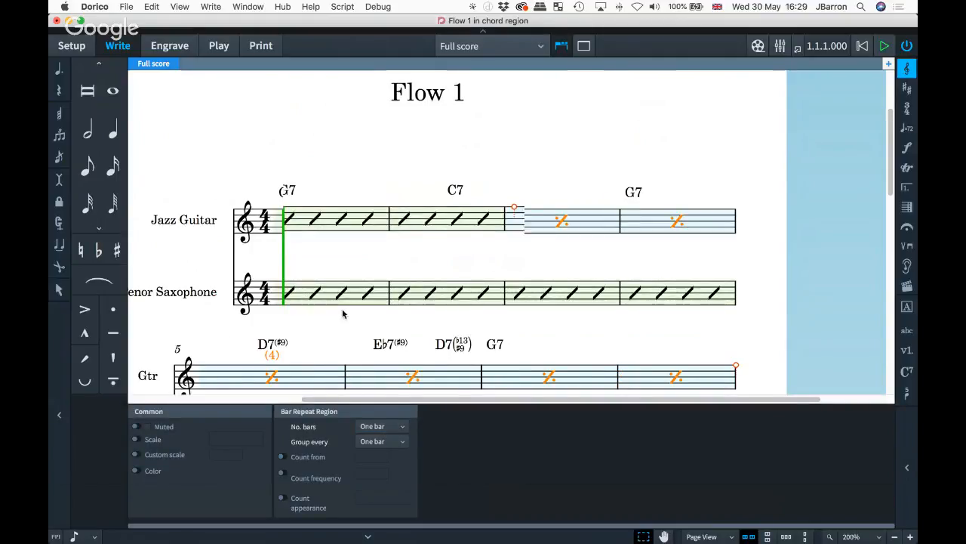
scroll(549, 161, "down", 3)
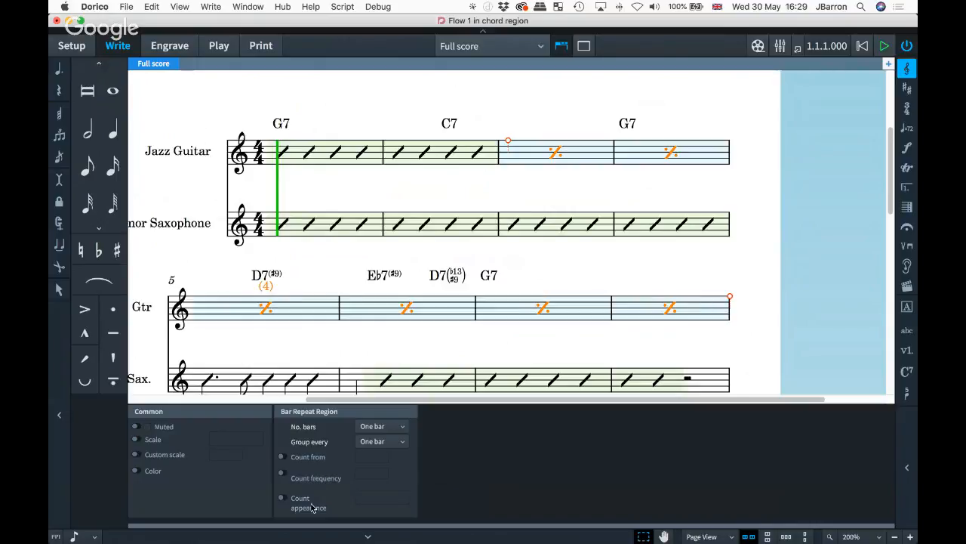
- Turn on the repeat count, keeping it in parentheses, then deselect and hide Properties
left_click(283, 500)
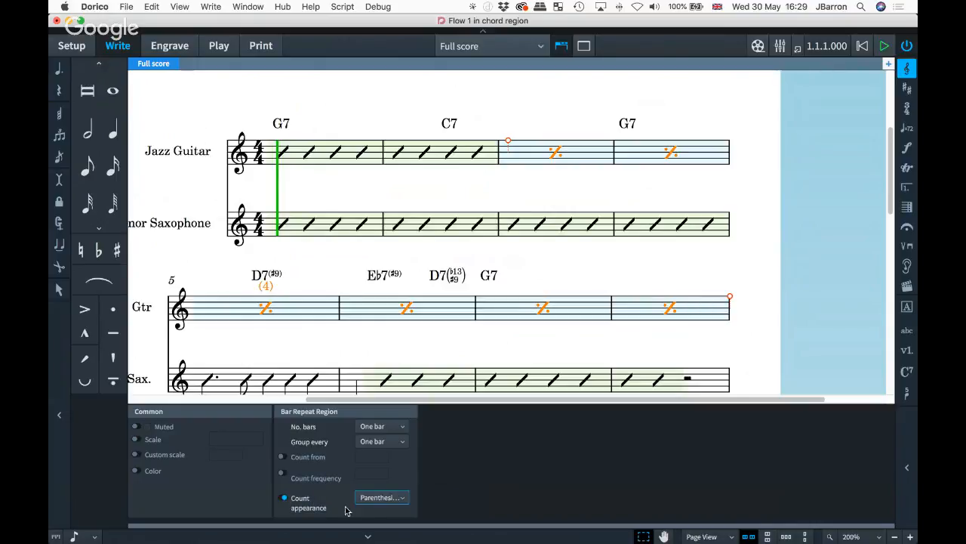
left_click(377, 499)
left_click(377, 469)
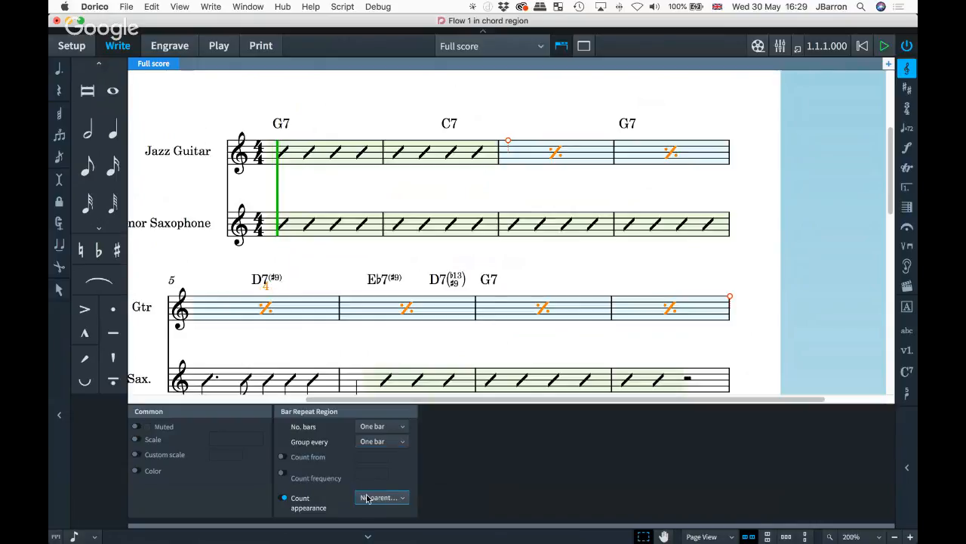
left_click(369, 498)
left_click(374, 466)
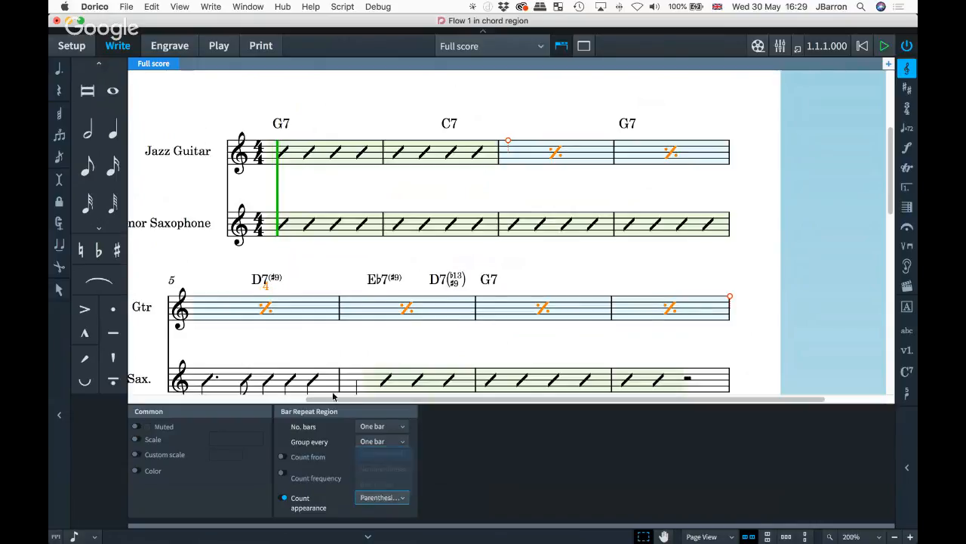
key("Escape")
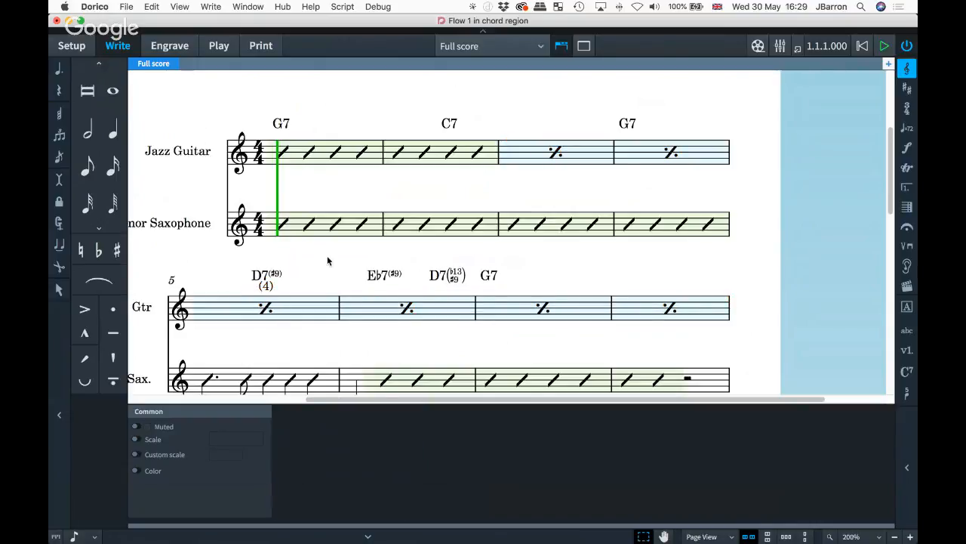
key("super+8")
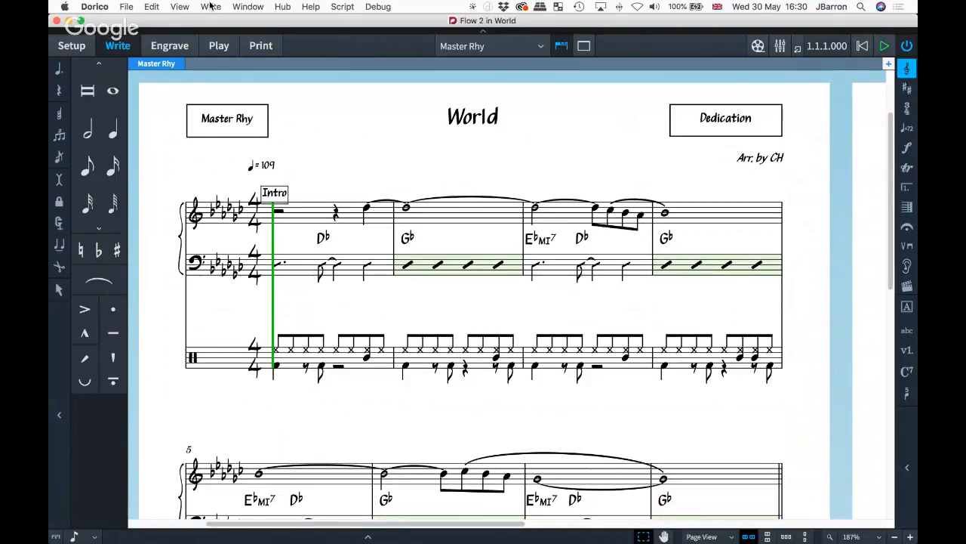
- Switch to the chord region project and set its music font to Petaluma, back in Write mode
left_click(253, 7)
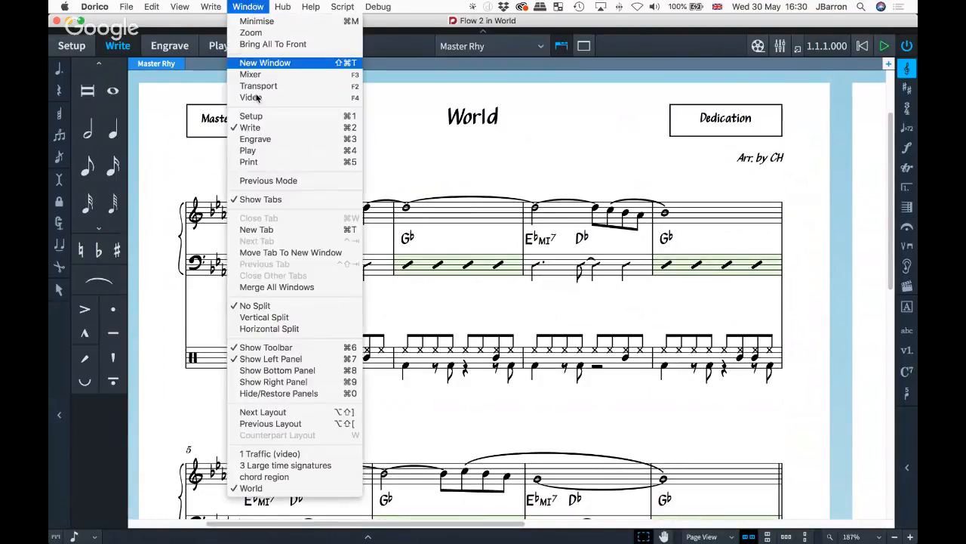
left_click(265, 478)
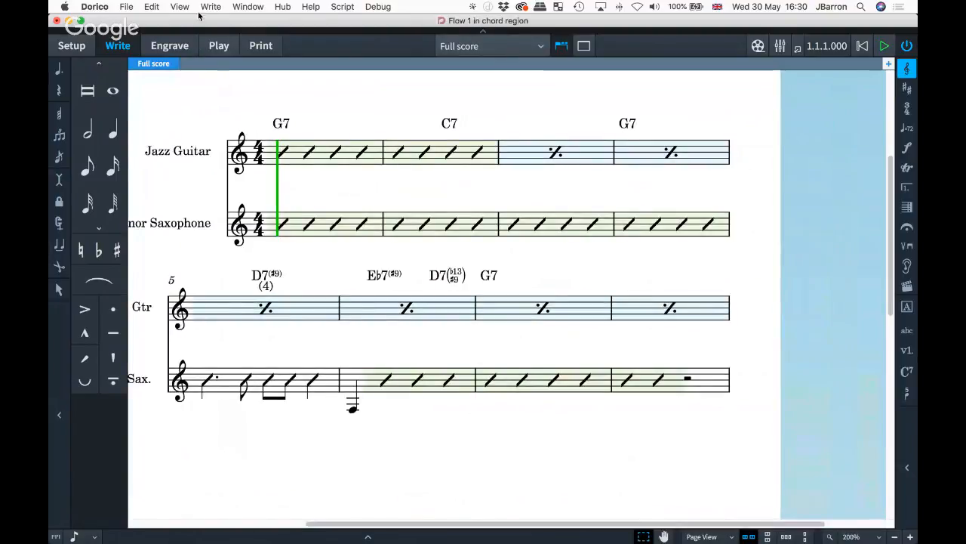
left_click(164, 46)
left_click(216, 6)
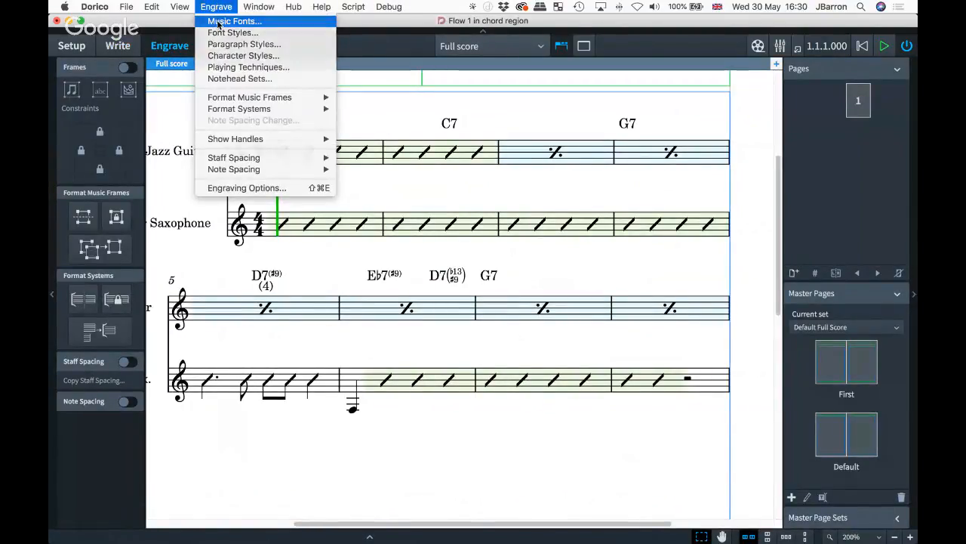
left_click(218, 22)
left_click(419, 230)
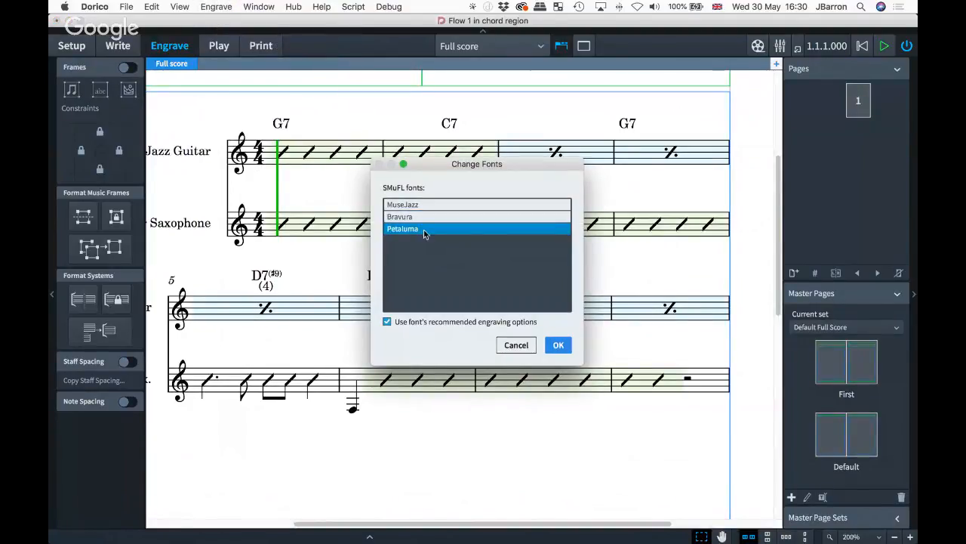
left_click(557, 344)
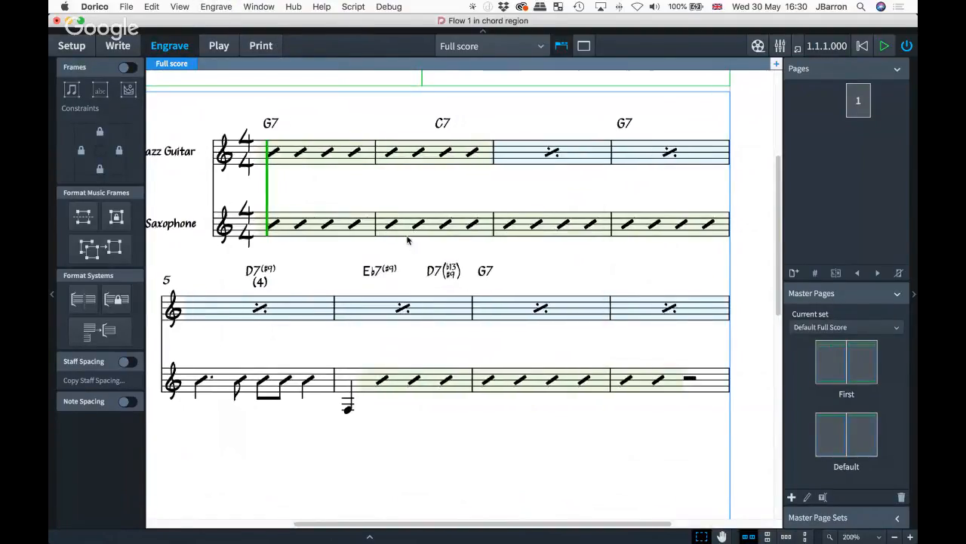
key("super+2")
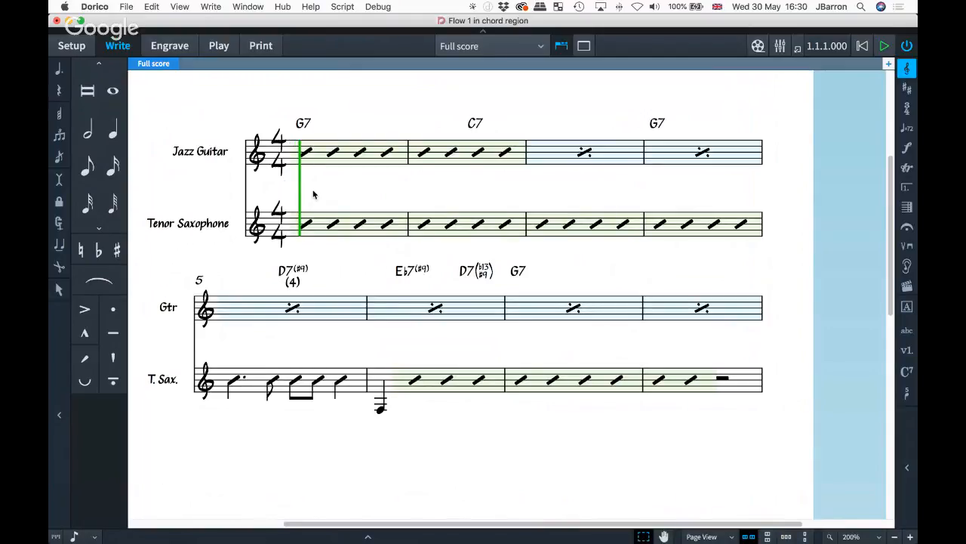
- Scroll up to the Flow 1 title and switch back to the World project
scroll(314, 194, "up", 3)
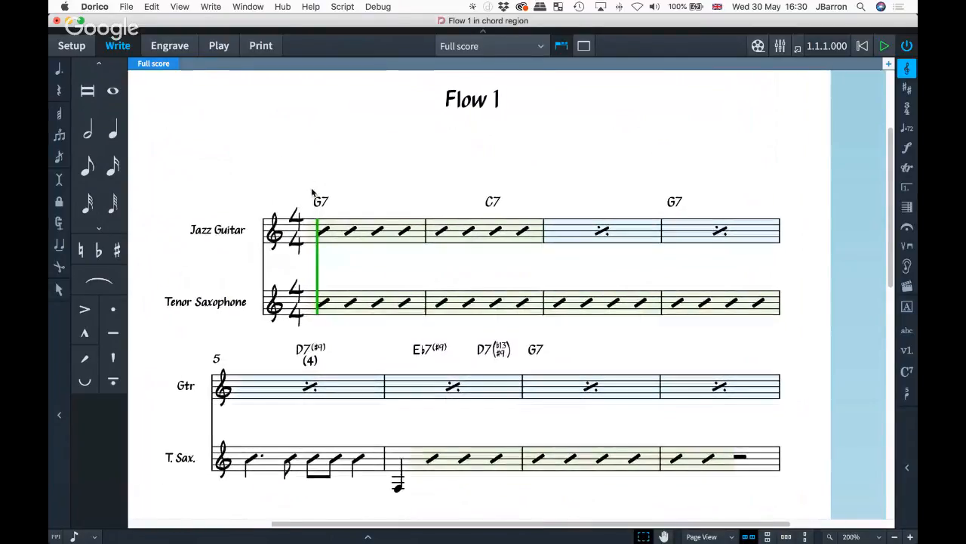
left_click(248, 7)
left_click(283, 489)
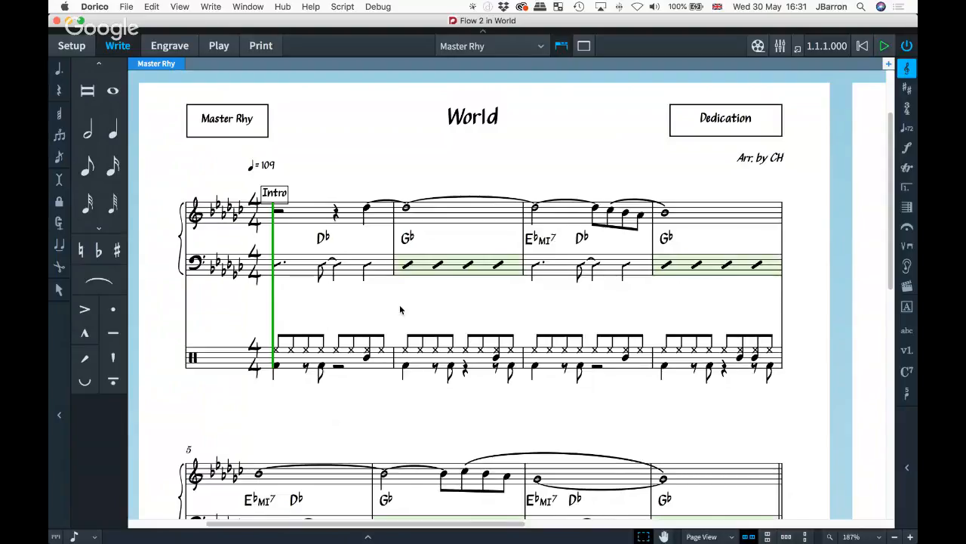
- Open Engraving Options at Notes > Rhythmic slashes and move the dialog aside
key("super+shift+e")
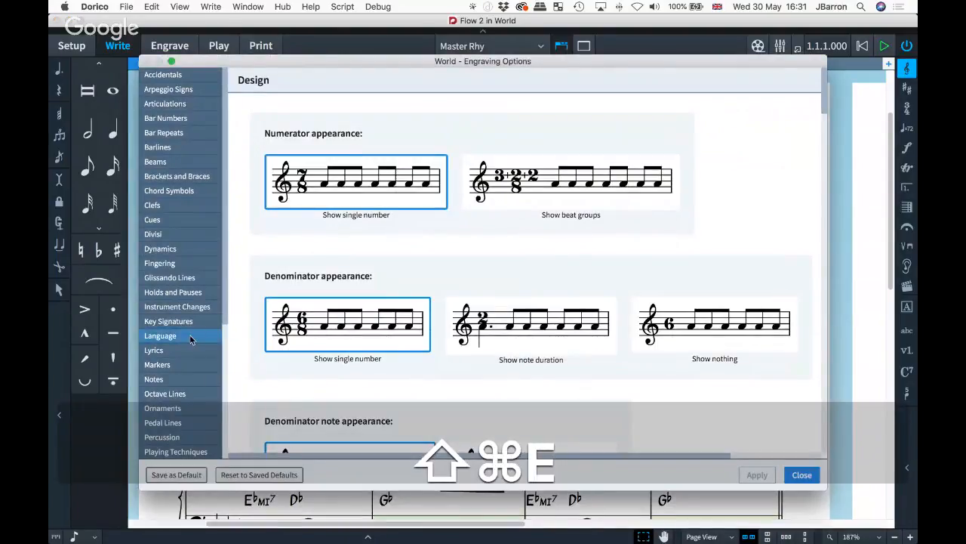
scroll(180, 344, "down", 2)
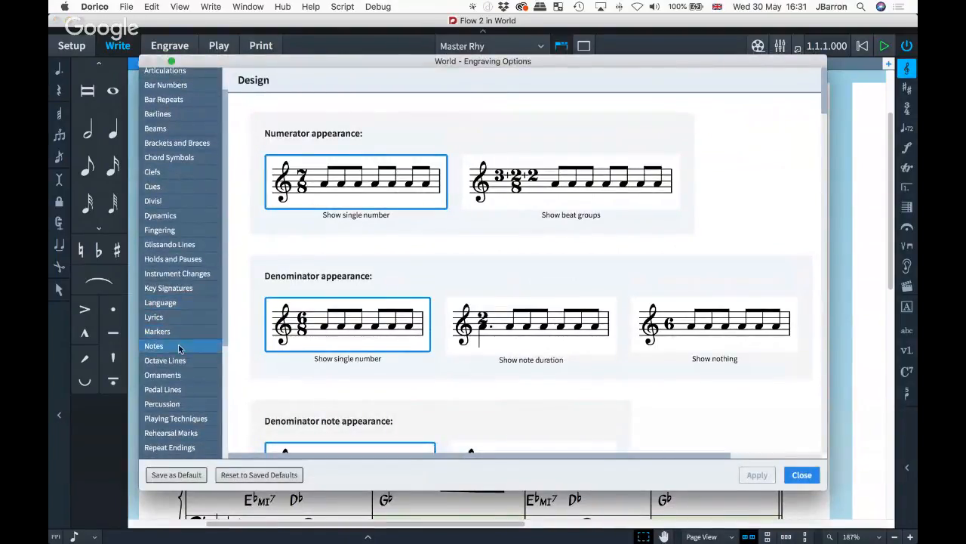
left_click(177, 351)
scroll(329, 318, "down", 2)
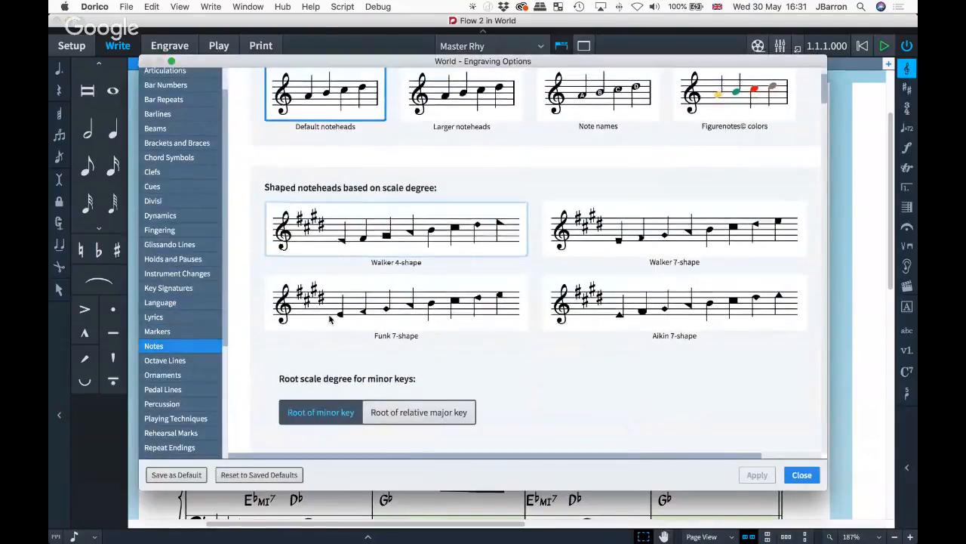
scroll(329, 317, "up", 2)
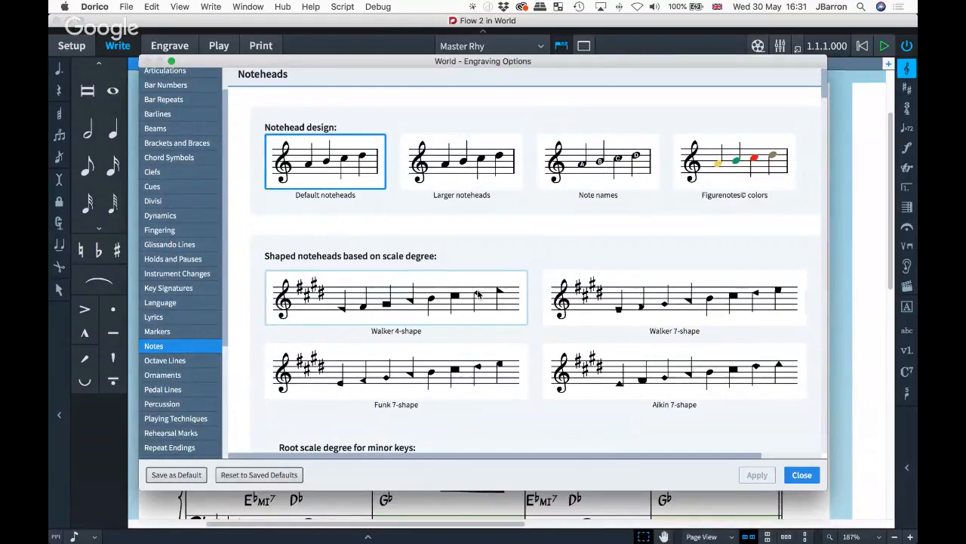
scroll(639, 301, "down", 10)
scroll(640, 301, "down", 10)
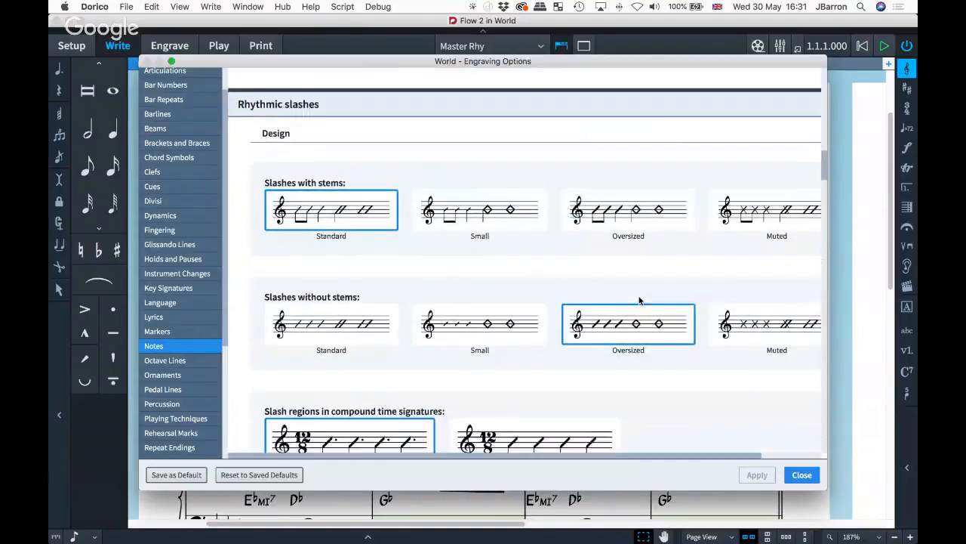
scroll(640, 301, "down", 2)
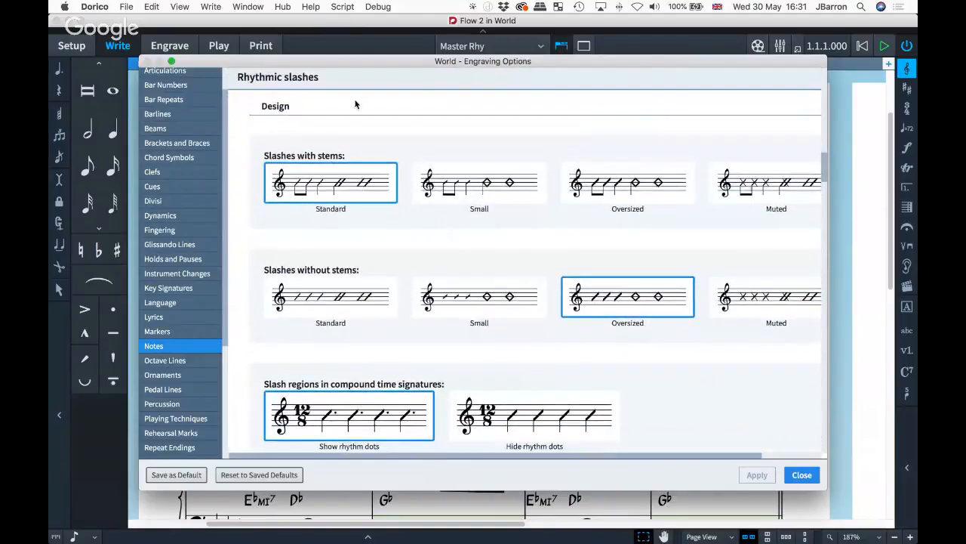
left_click_drag(311, 60, 482, 73)
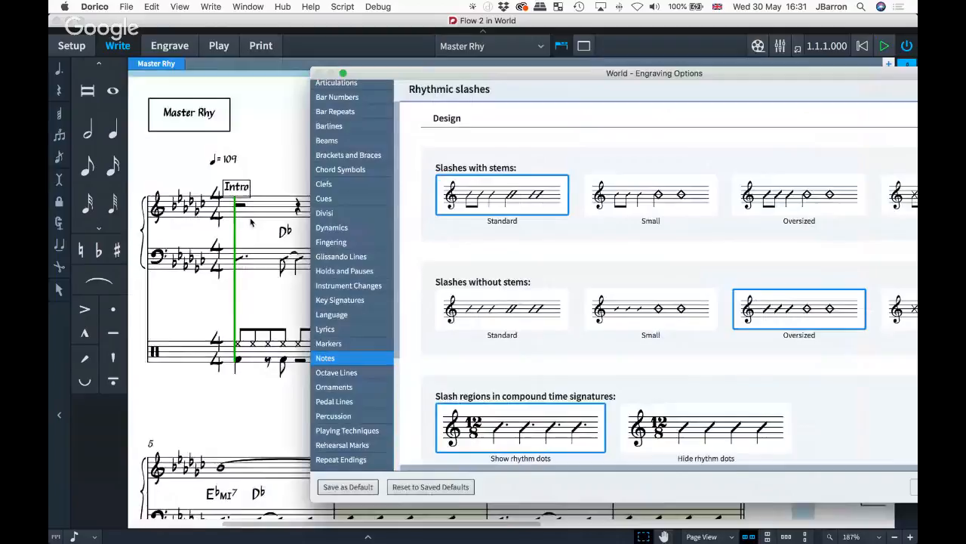
- Set stemless rhythmic slashes to the Small design and apply it
scroll(252, 222, "right", 3)
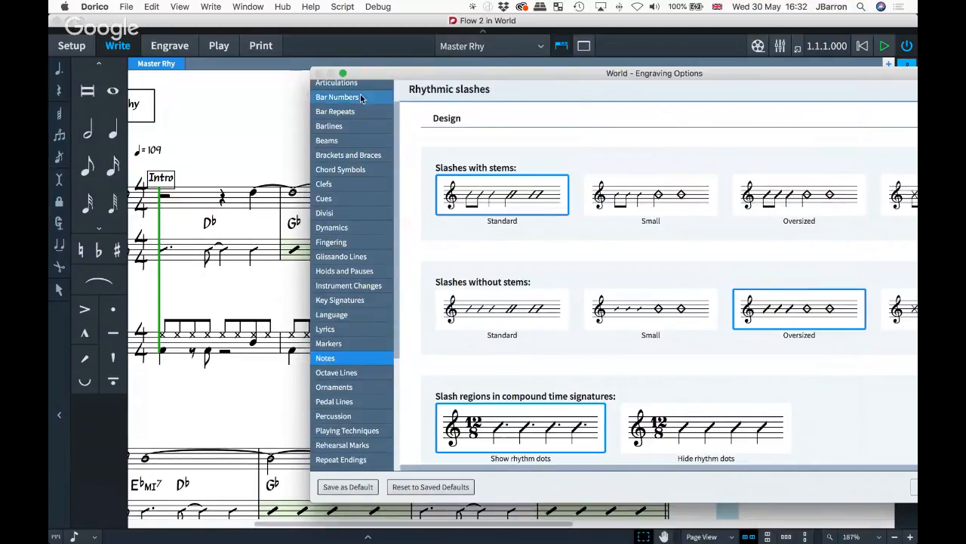
left_click_drag(374, 75, 430, 79)
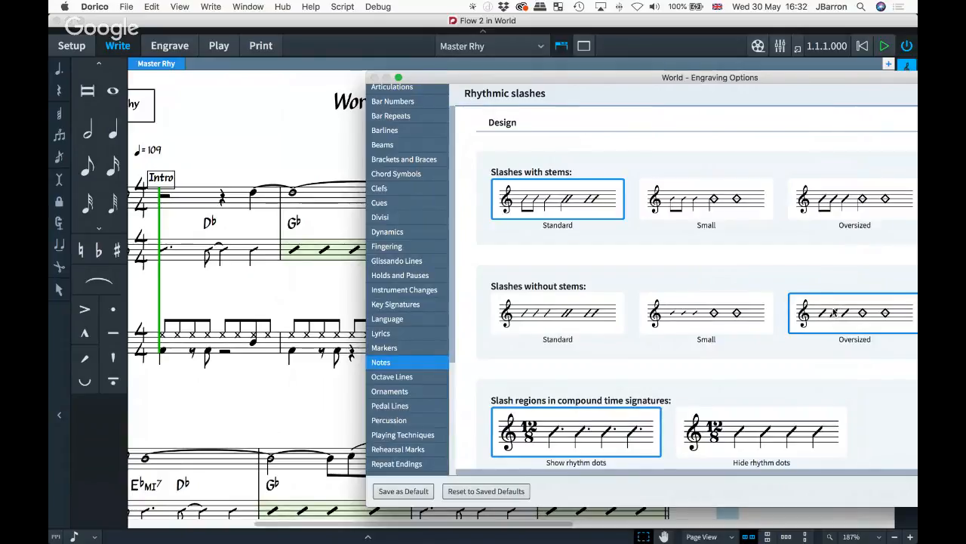
left_click(706, 312)
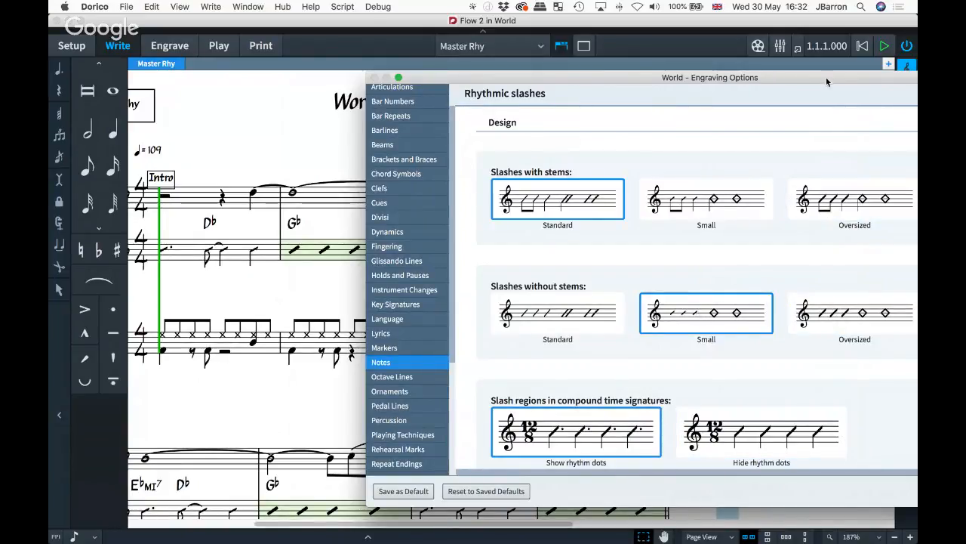
left_click_drag(826, 77, 636, 67)
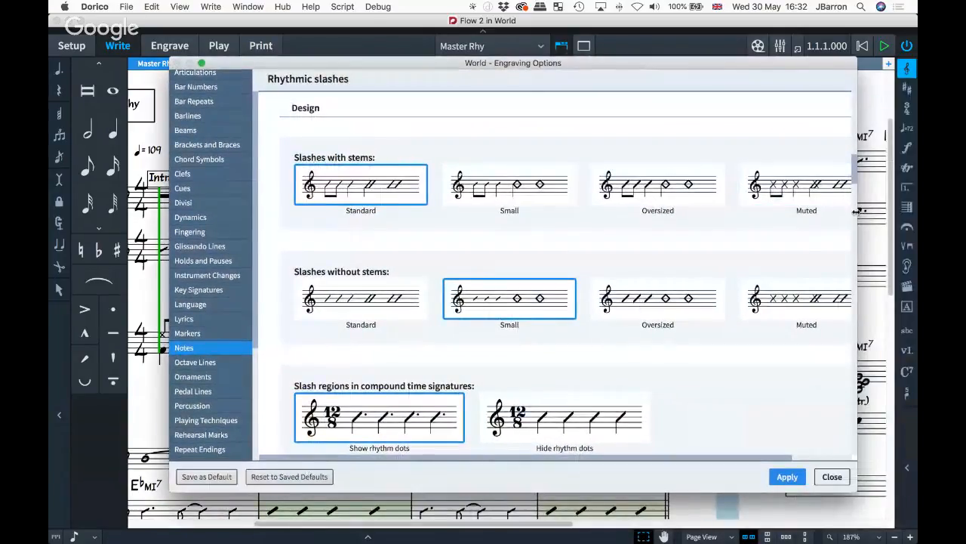
left_click_drag(857, 212, 741, 202)
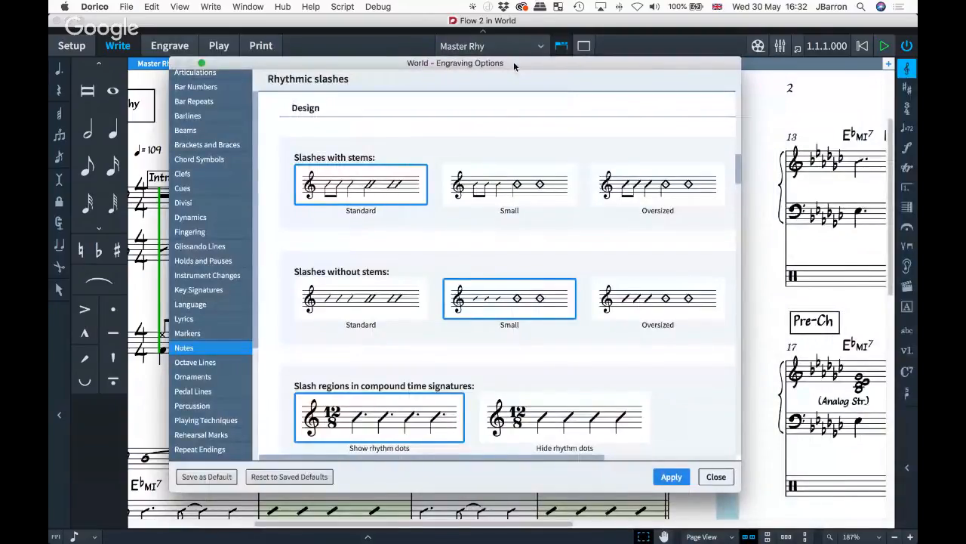
left_click_drag(513, 61, 908, 99)
double_click(908, 99)
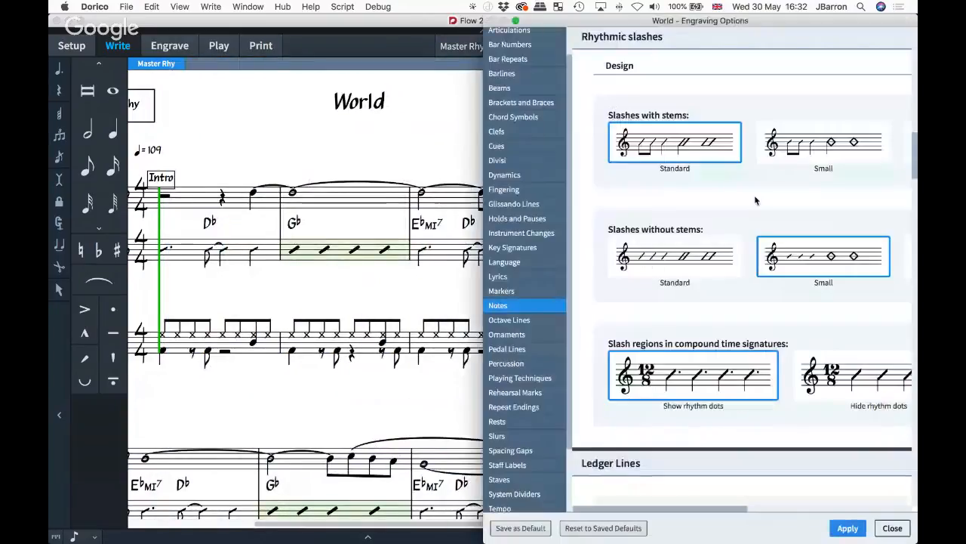
left_click(847, 528)
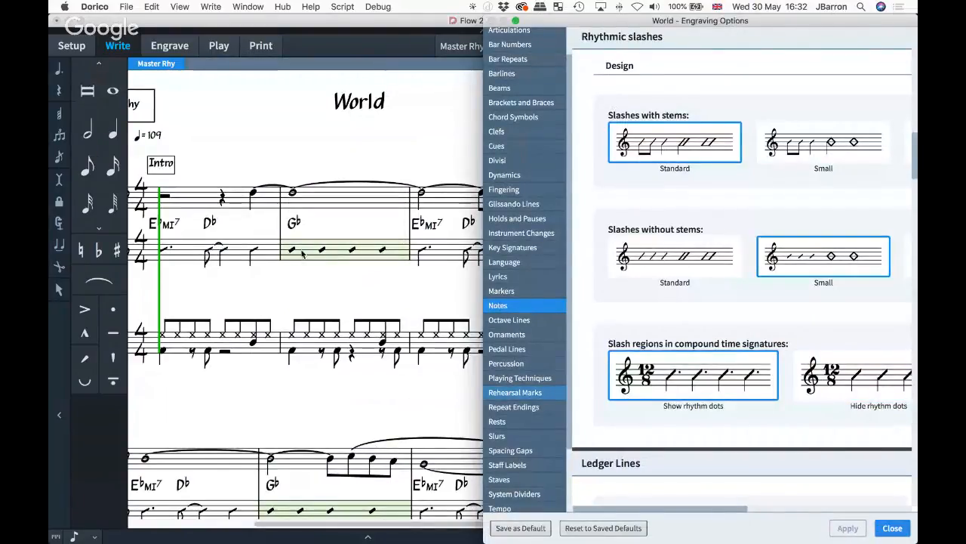
- Apply the Oversized design to stemmed and stemless slashes, then close Engraving Options
scroll(727, 152, "right", 3)
left_click(730, 149)
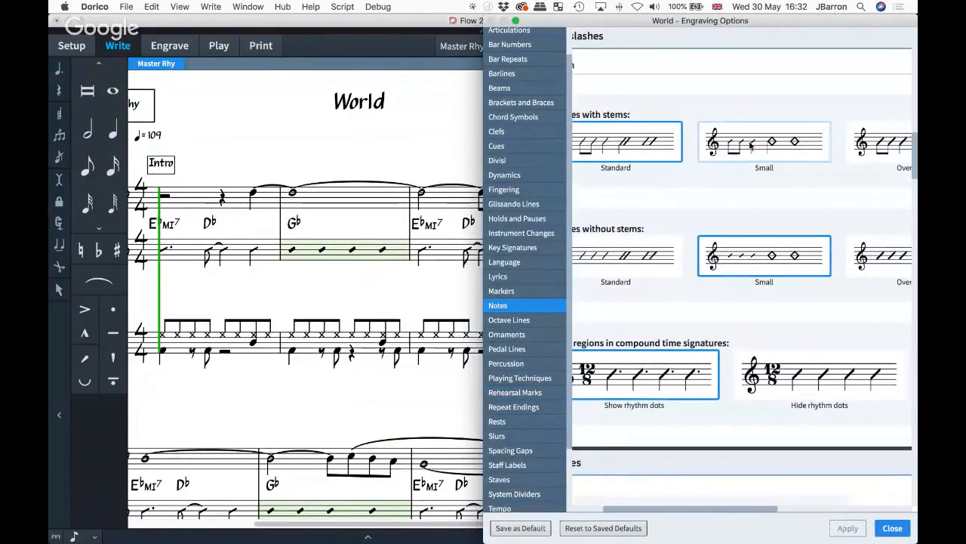
left_click(847, 526)
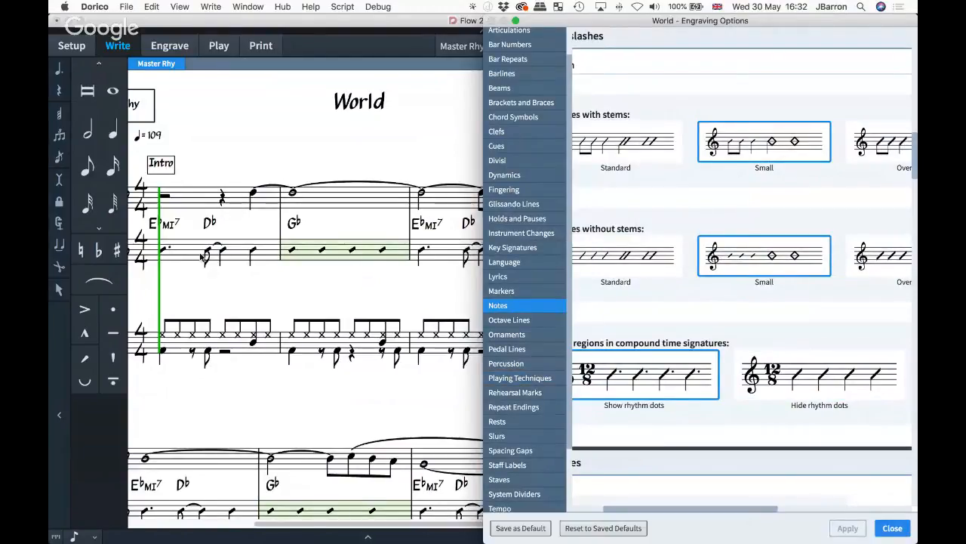
left_click(891, 155)
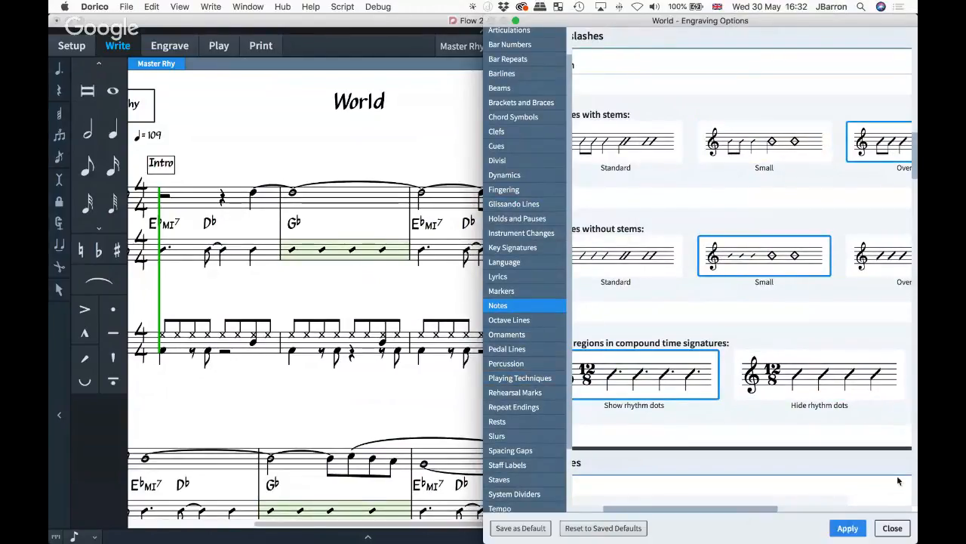
left_click(861, 526)
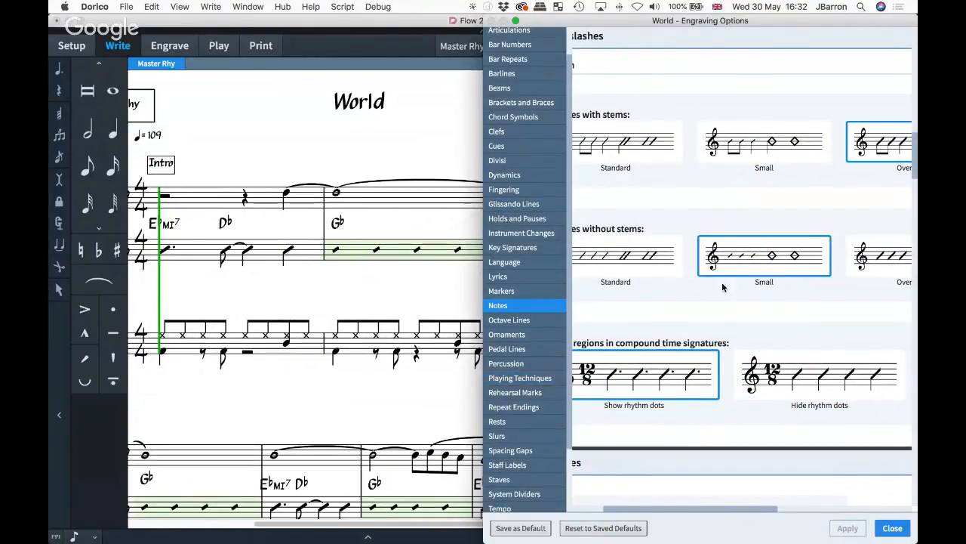
left_click(878, 262)
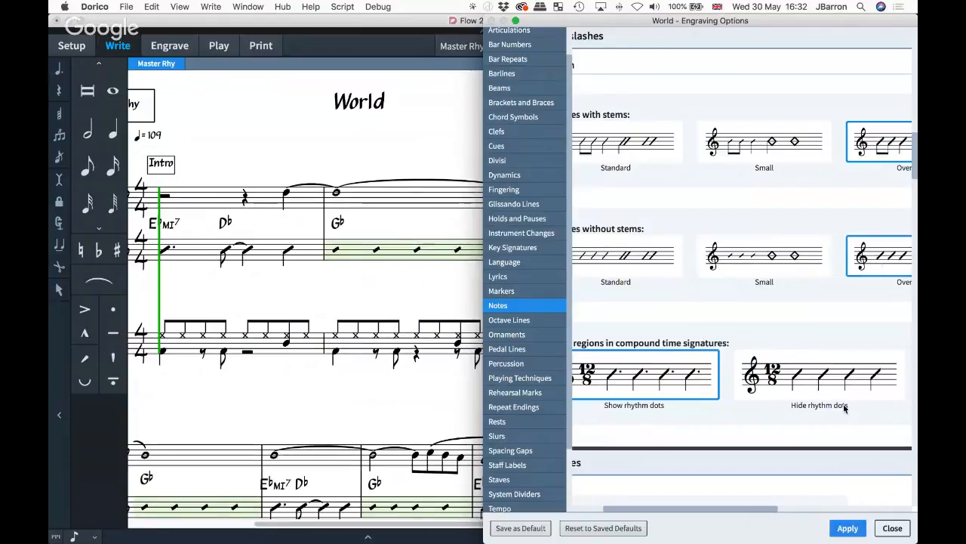
left_click(847, 527)
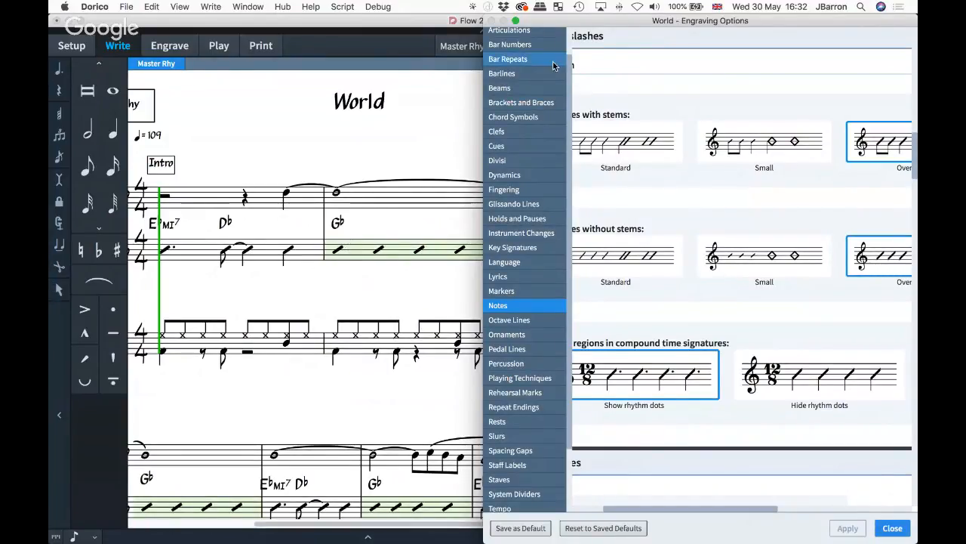
key("Escape")
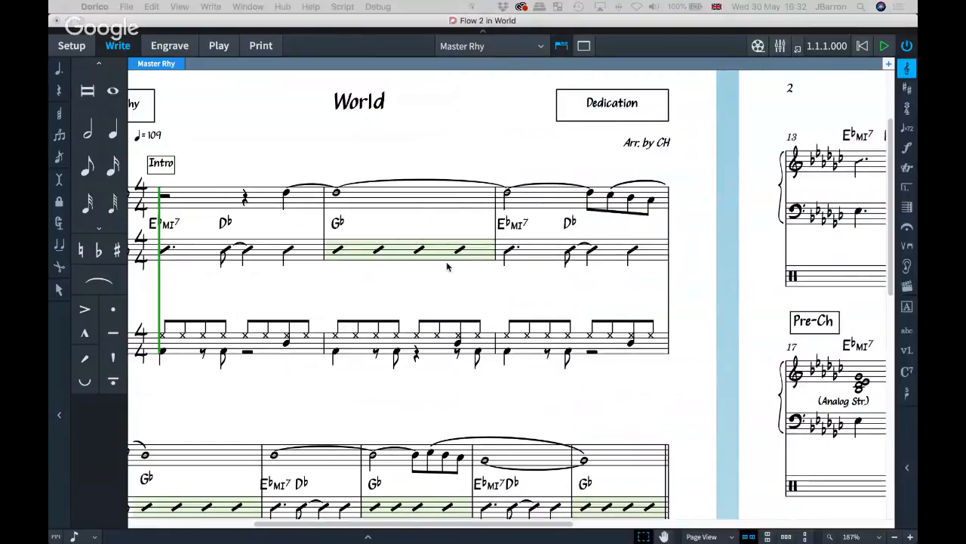
- Reopen Engraving Options and move its window onto the second display
scroll(475, 261, "left", 3)
scroll(475, 262, "up", 1)
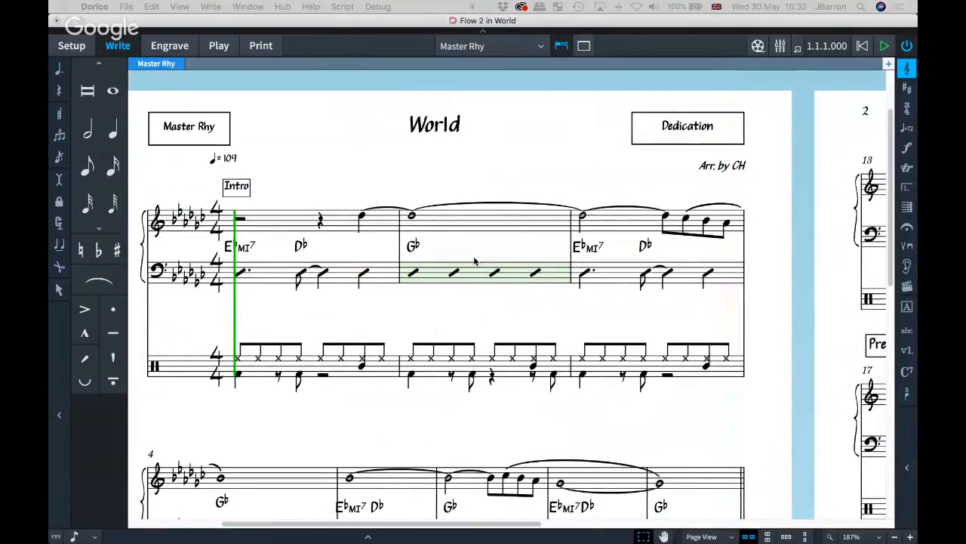
scroll(475, 261, "down", 3)
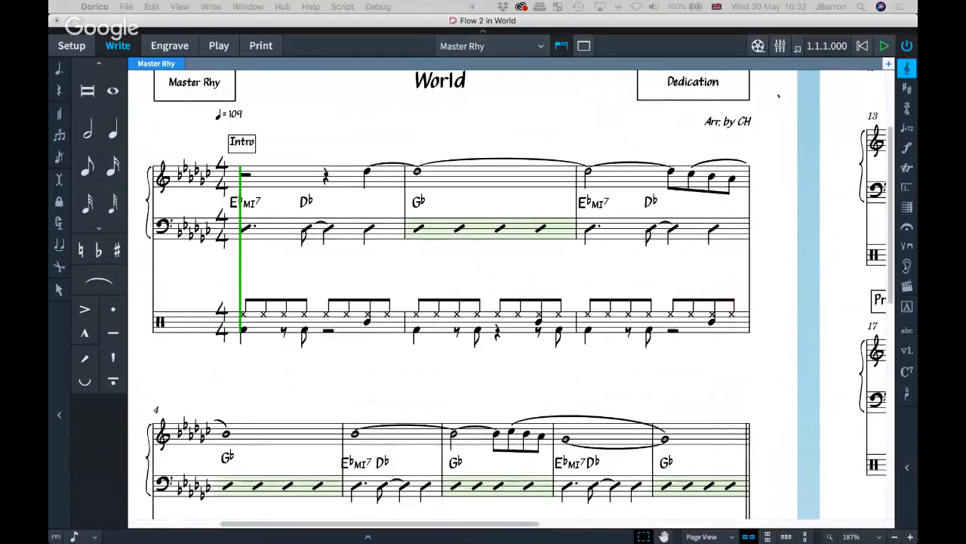
key("super+shift+e")
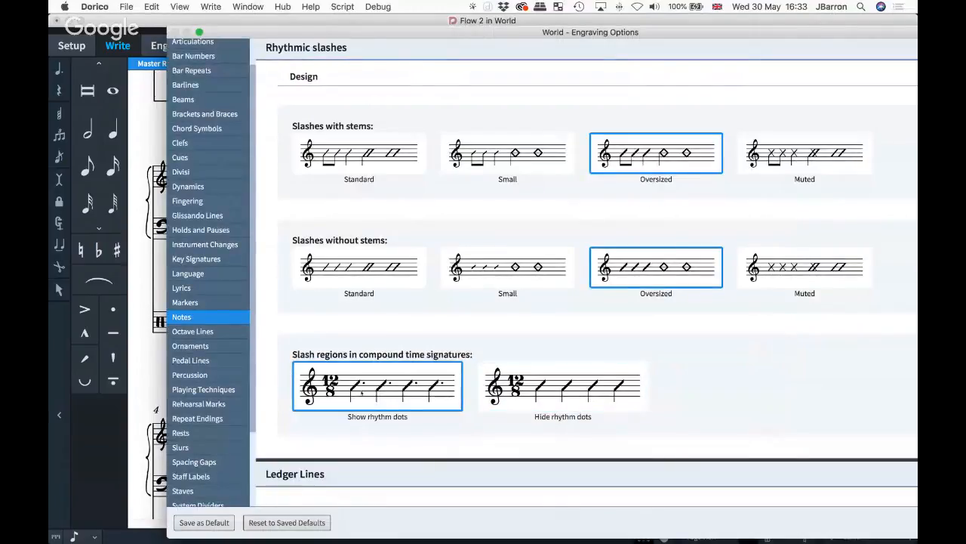
left_click_drag(388, 35, 917, 117)
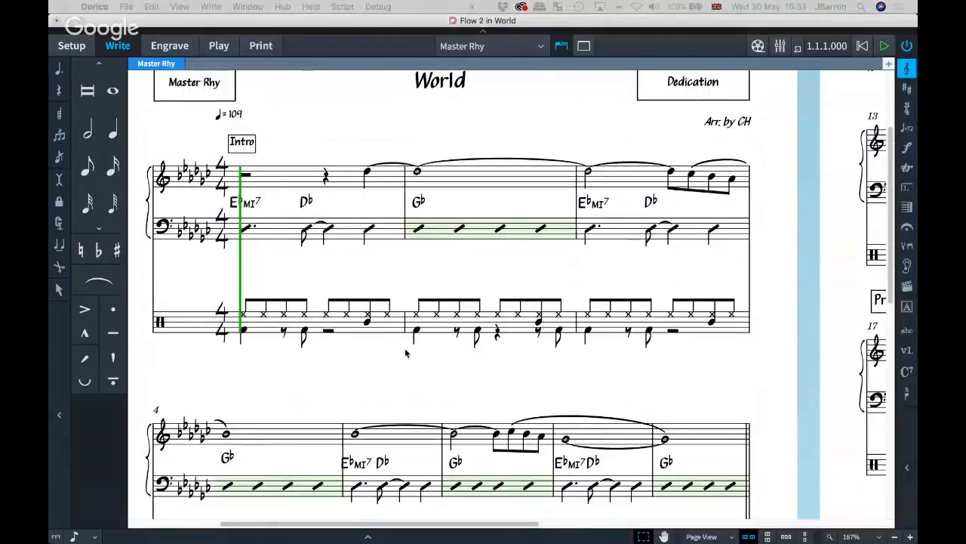
- Return to the top of the score and select the tied notes in bars 1–3
scroll(360, 294, "down", 8)
scroll(405, 353, "down", 1)
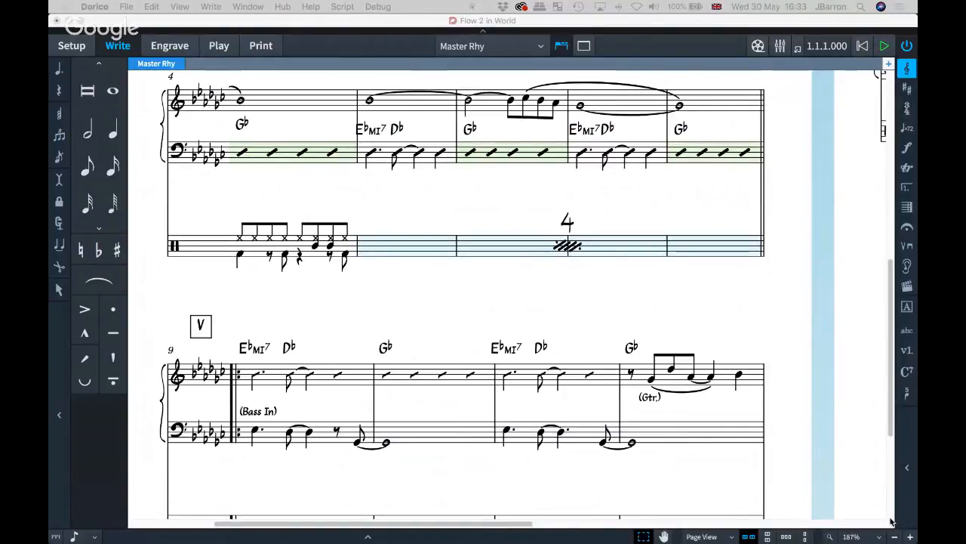
scroll(421, 300, "up", 2)
scroll(420, 300, "up", 14)
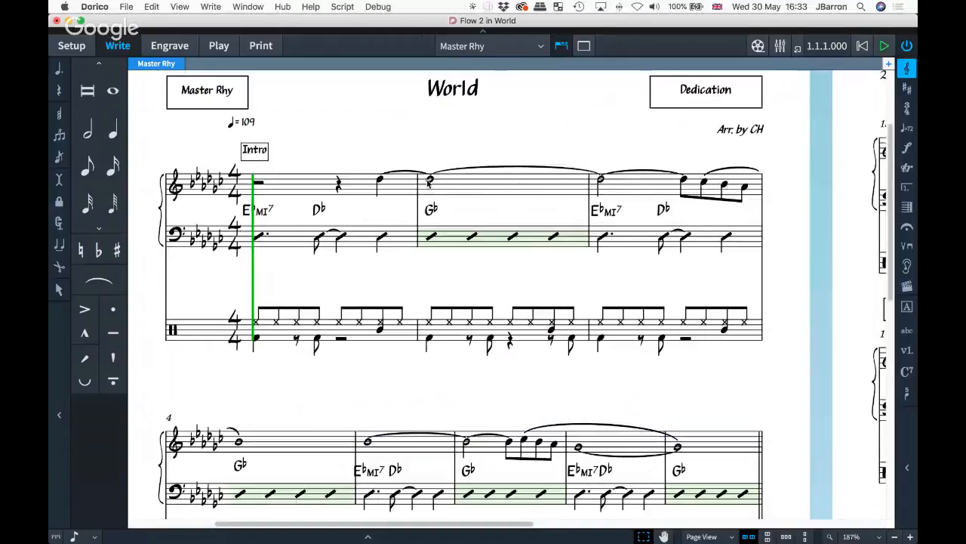
left_click(429, 180)
- Add a 'Text item' text label above the selected notes
key("shift+x")
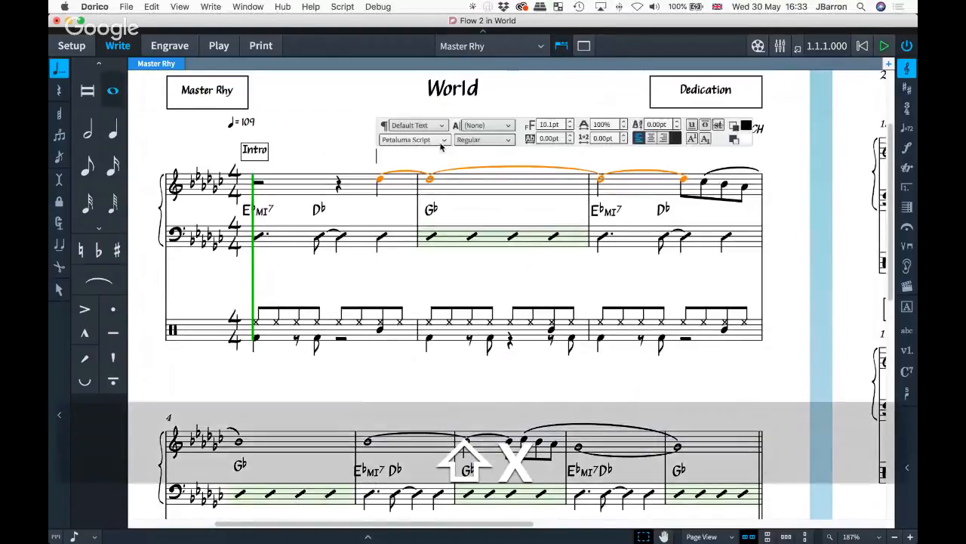
type("Text iem")
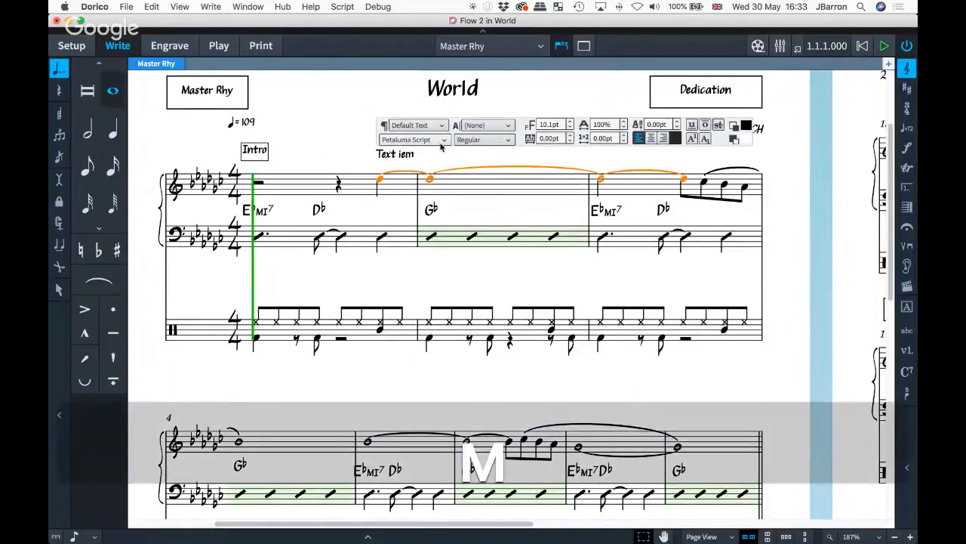
key("BackSpace")
key("BackSpace")
type("tem")
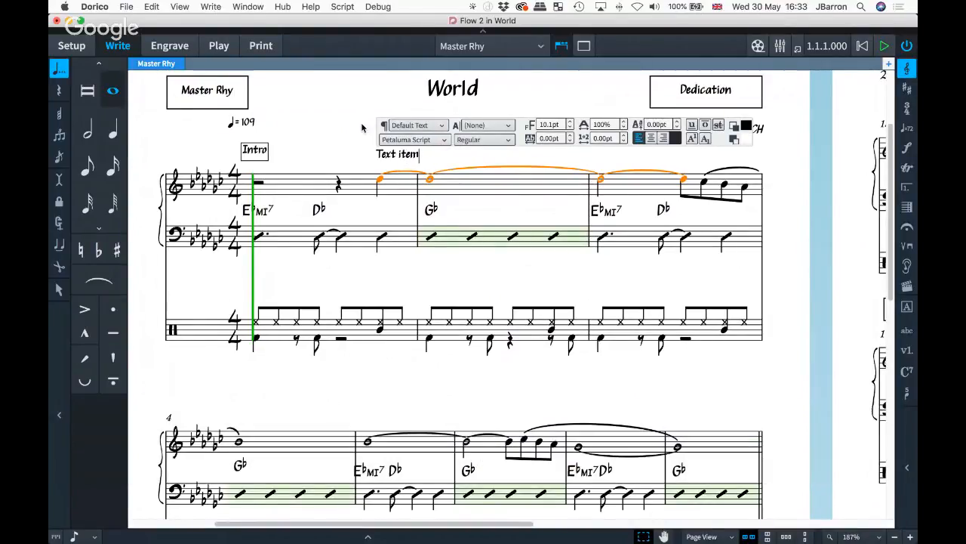
key("Escape")
- Give the 'Text item' label a border in Properties, then deselect it
left_click(390, 154)
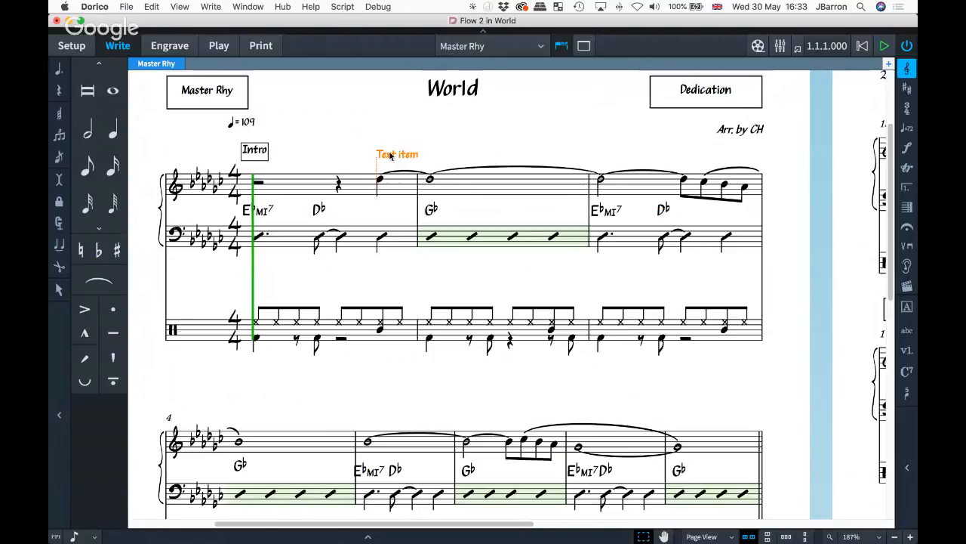
key("super+8")
left_click(281, 447)
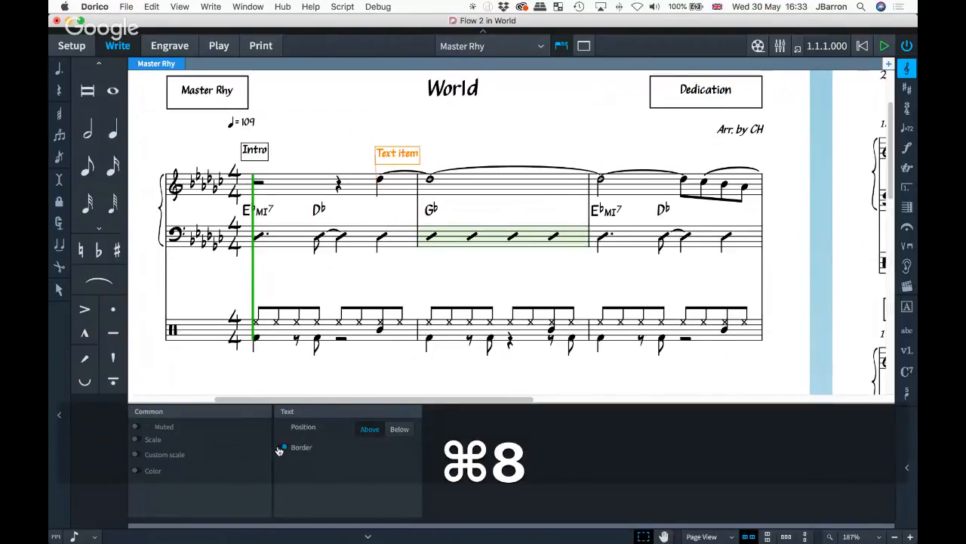
key("super+8")
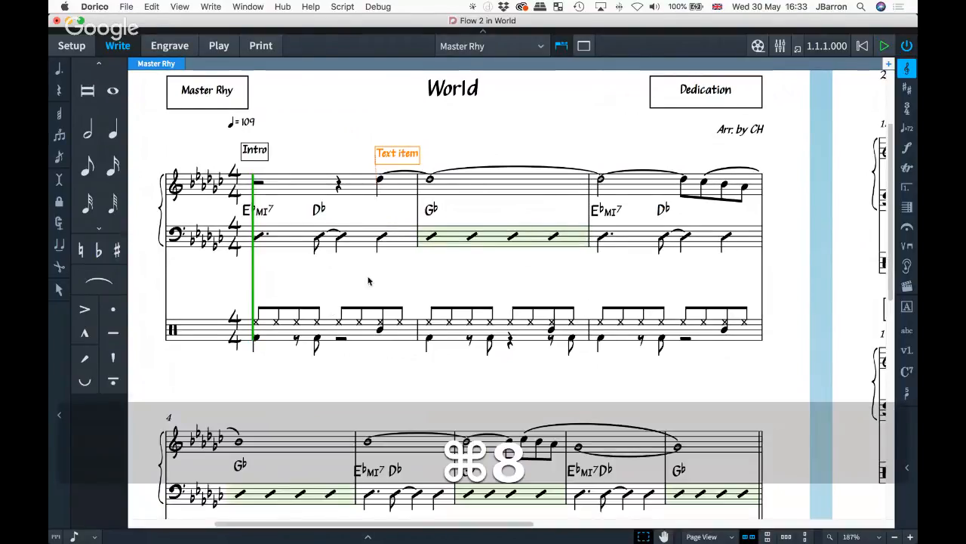
left_click(380, 370)
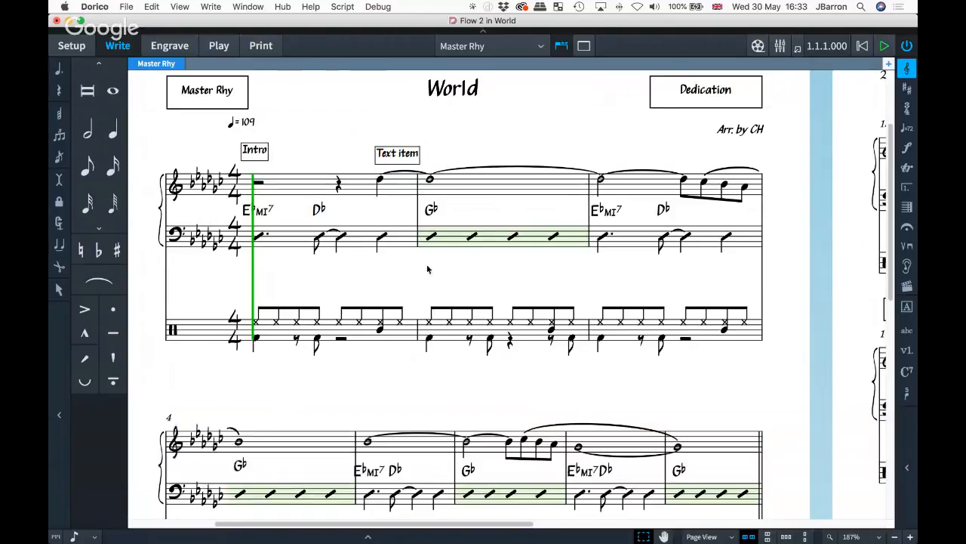
scroll(507, 283, "down", 2)
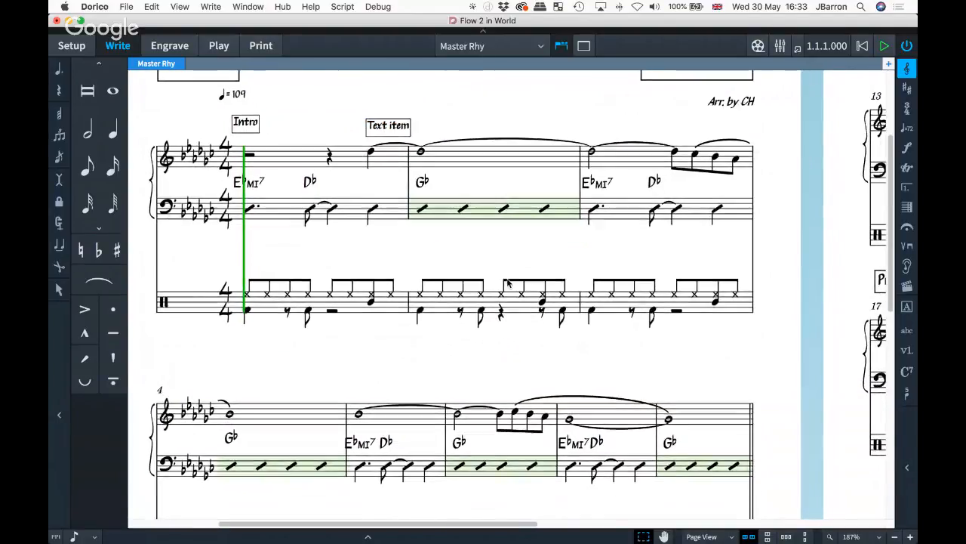
scroll(453, 275, "up", 1)
- Switch to another application, then return to Dorico and scroll the score
key("super+Tab")
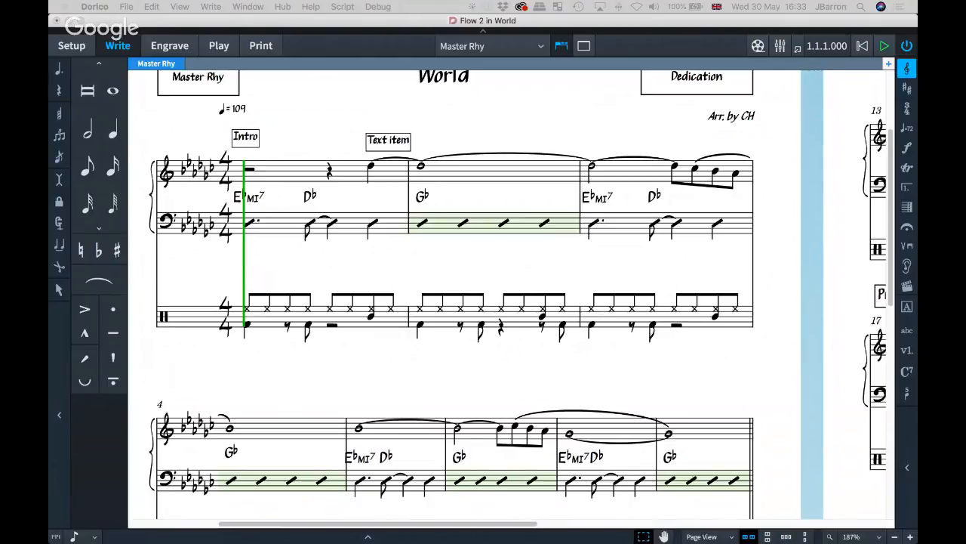
left_click(635, 224)
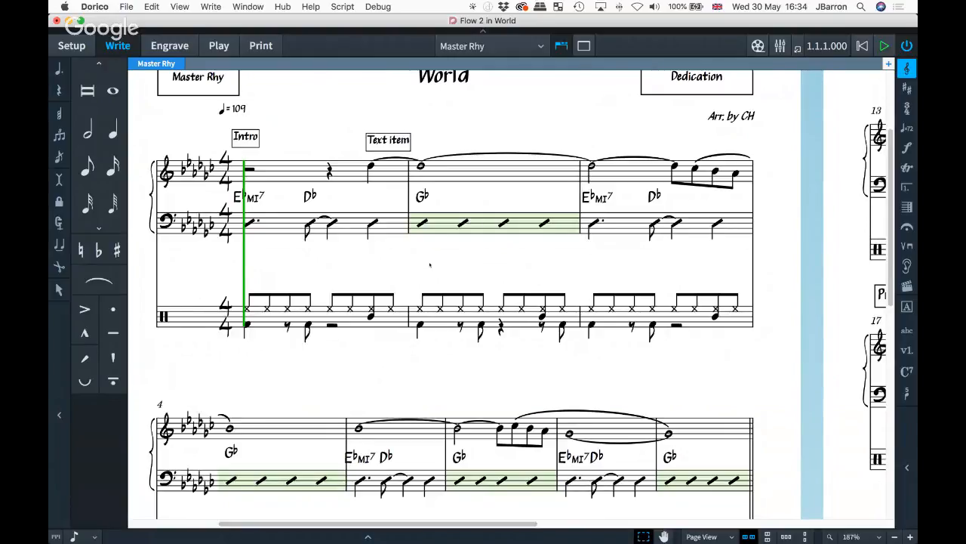
scroll(429, 265, "down", 4)
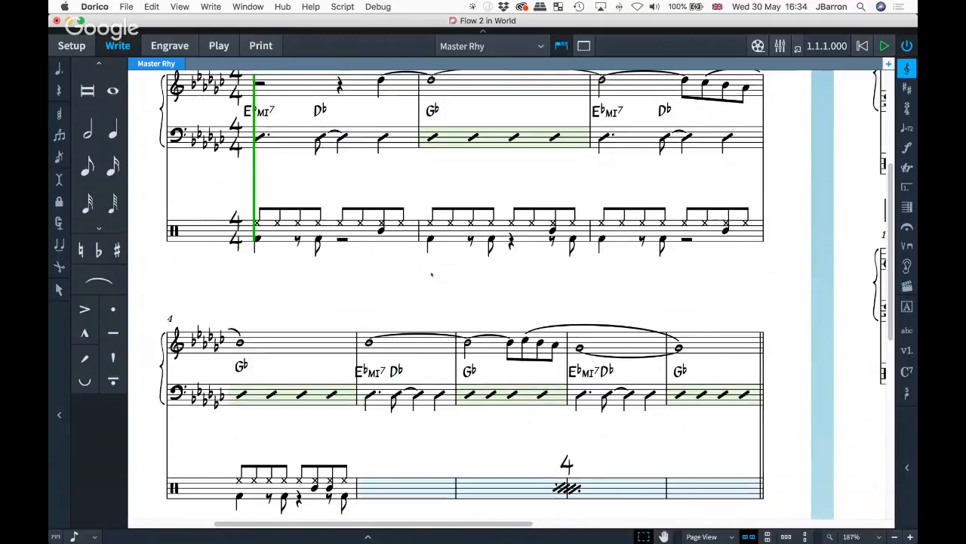
scroll(431, 274, "up", 5)
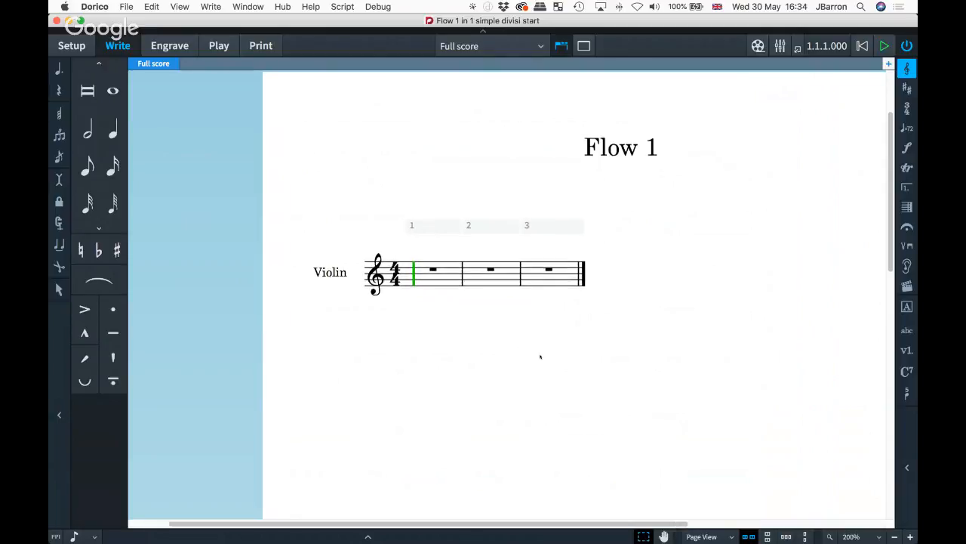
- Hide the bar-number ruler and add a new solo player in Setup mode
key("alt+t")
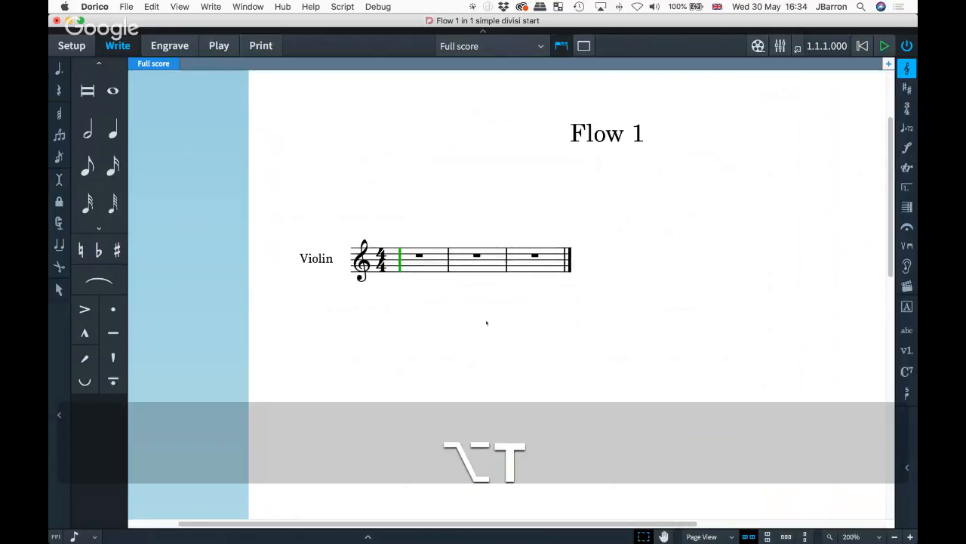
key("super+1")
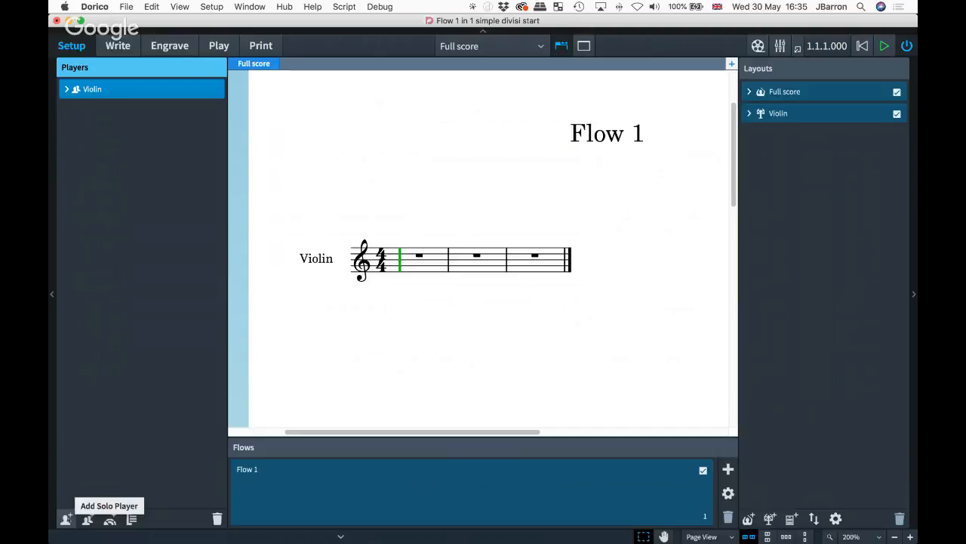
left_click(67, 518)
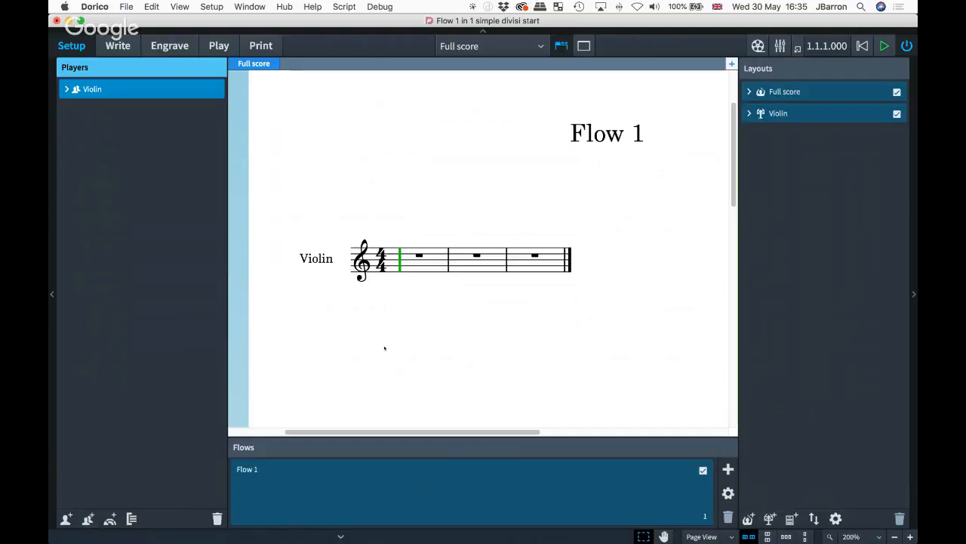
- Back in Write mode, bring up the context menu for the bar 2 rest
key("super+2")
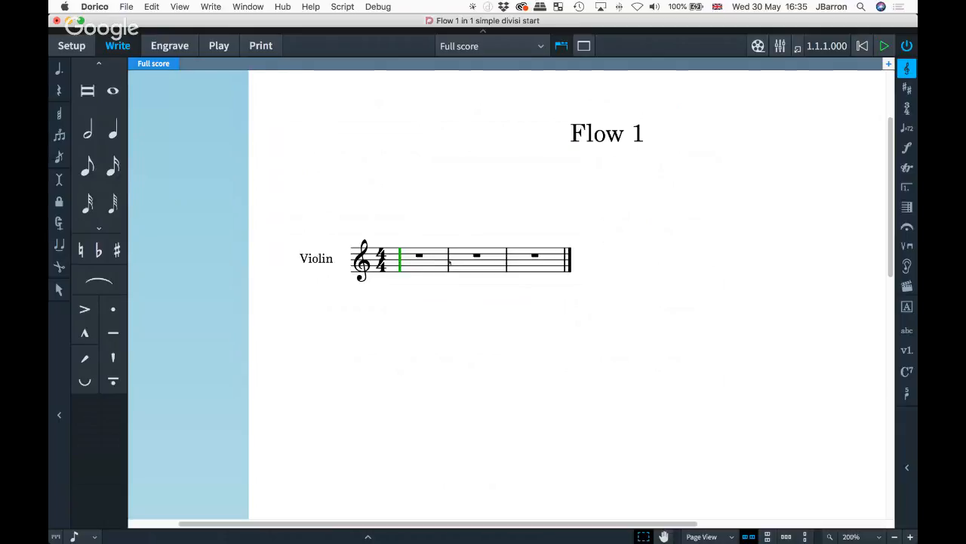
left_click(458, 260)
right_click(454, 259)
- Create a divisi change splitting the violin into two section divisions, 1 and 2
mouse_move(503, 463)
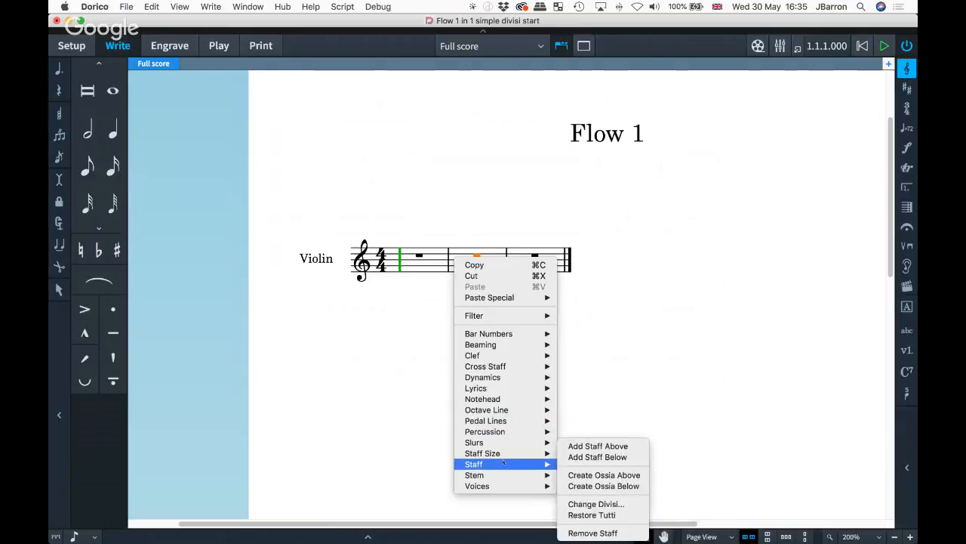
left_click(594, 503)
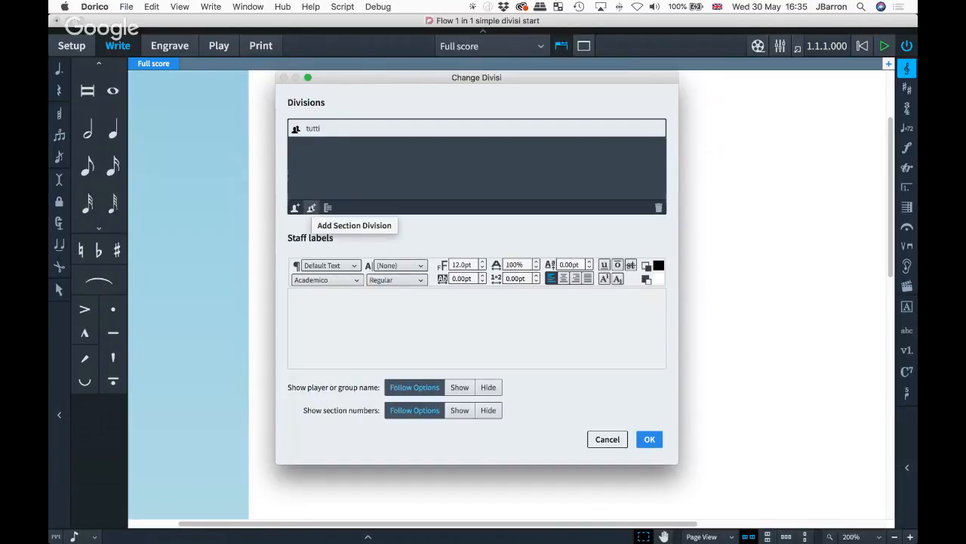
left_click(311, 208)
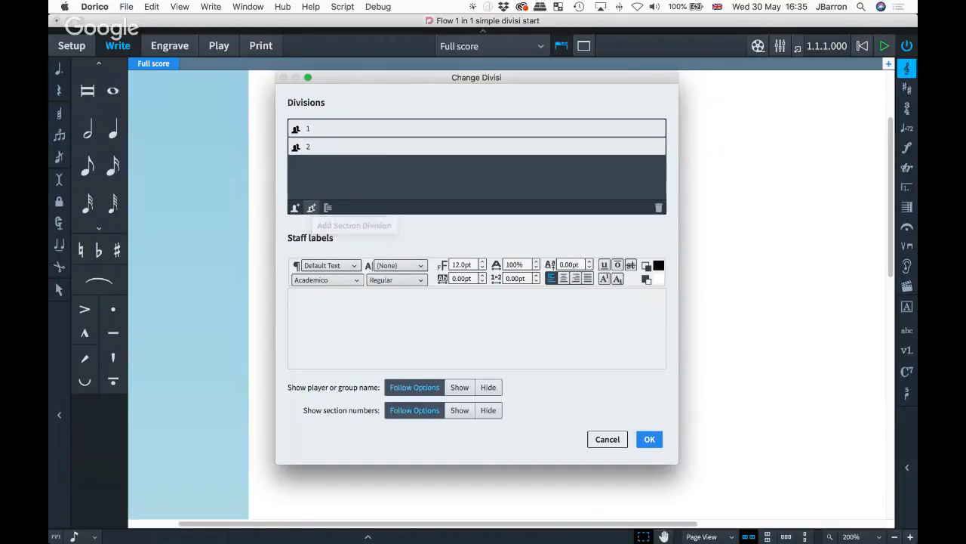
left_click(320, 132)
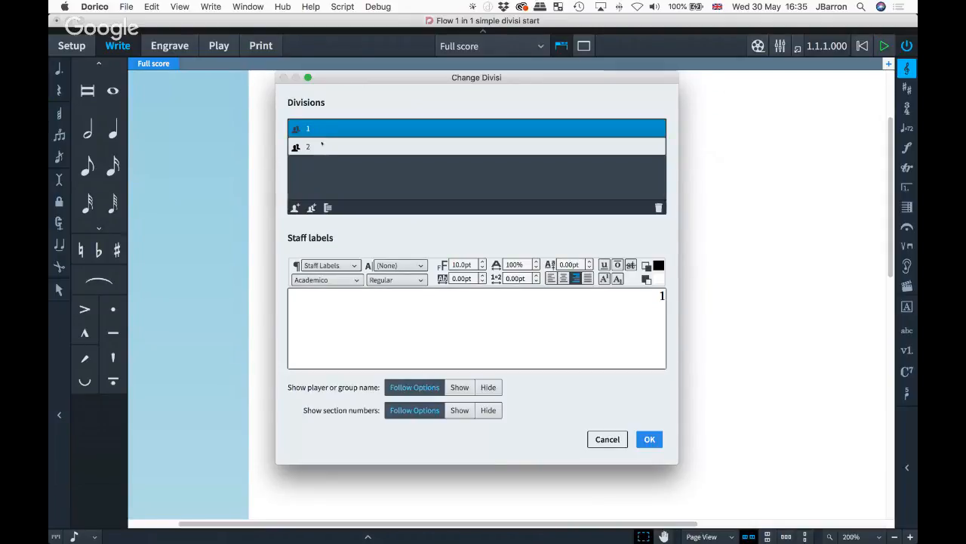
left_click(307, 150)
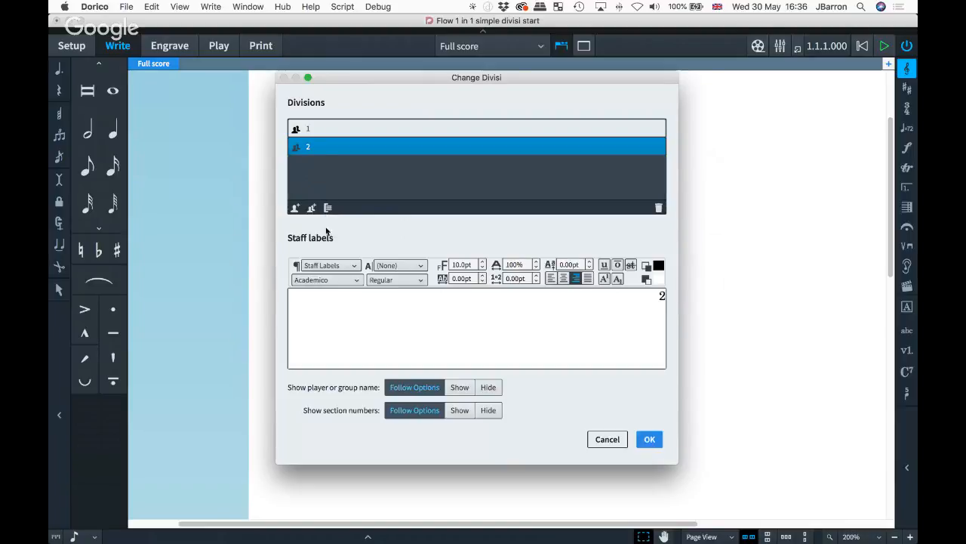
- Join divisions 1 and 2 into one group labelled 'Group' and confirm
left_click(310, 132, "shift")
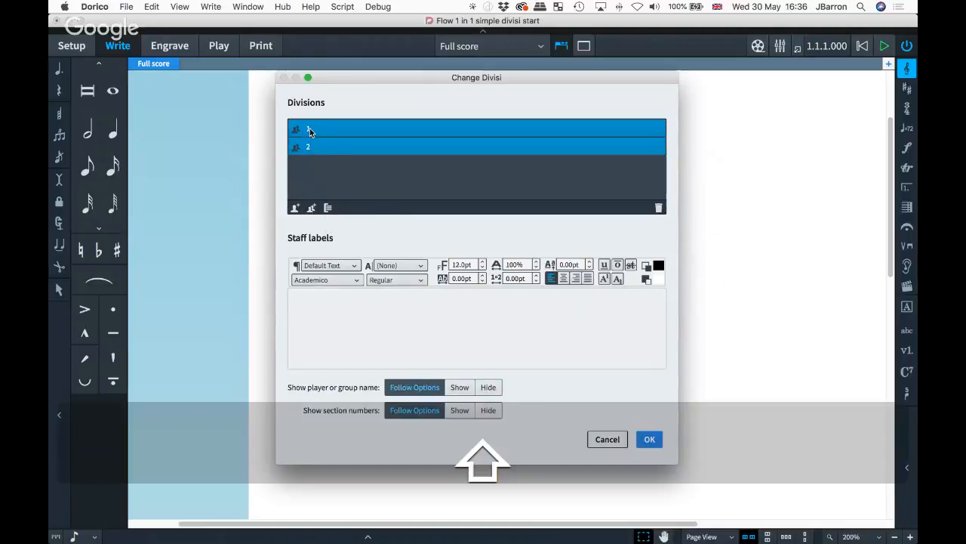
left_click(327, 208)
left_click(331, 145)
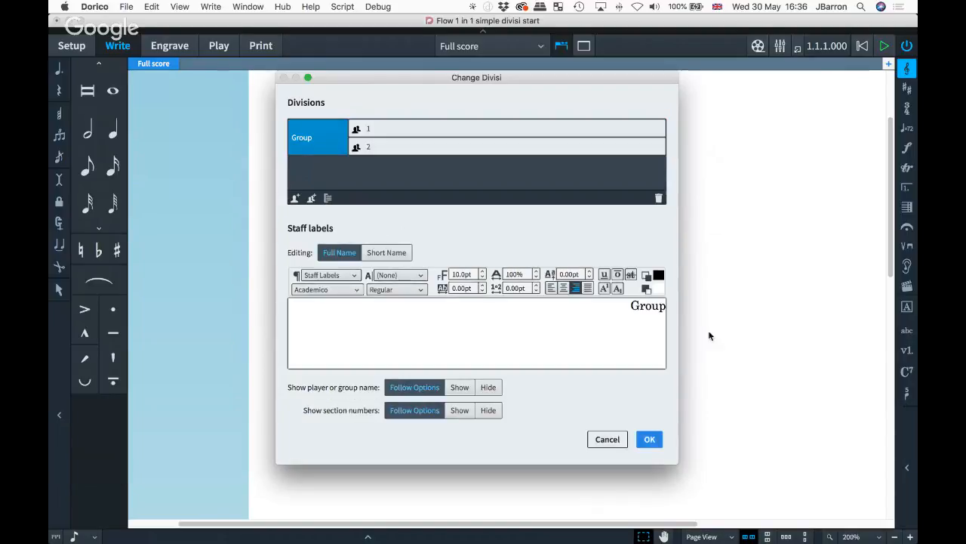
double_click(657, 305)
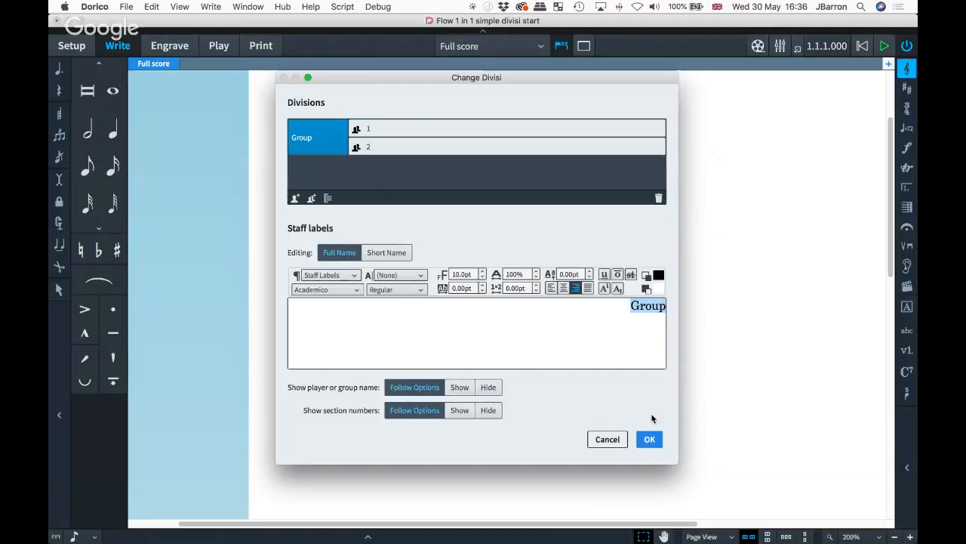
left_click(649, 439)
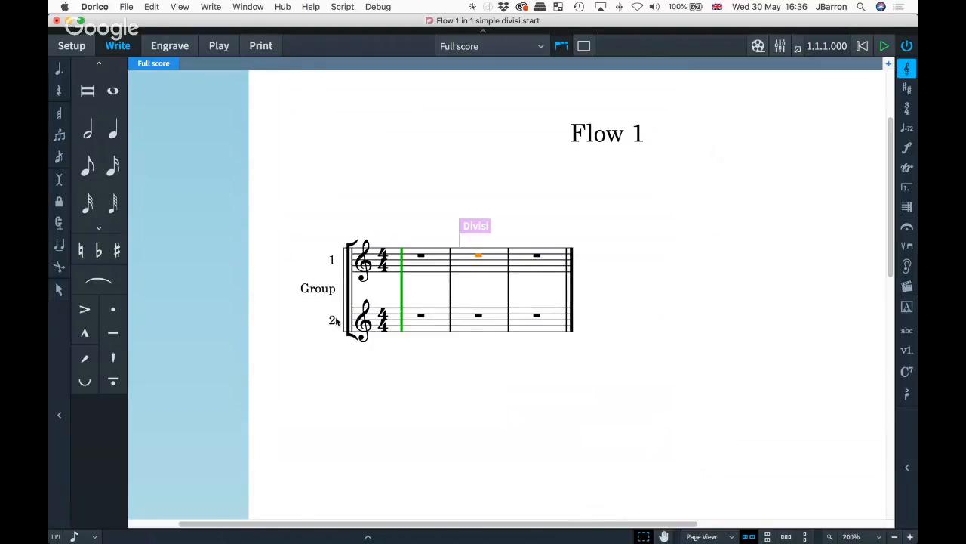
- Rename the bar 2 divisi group's label from 'Group' to 'Violins'
left_click(473, 226)
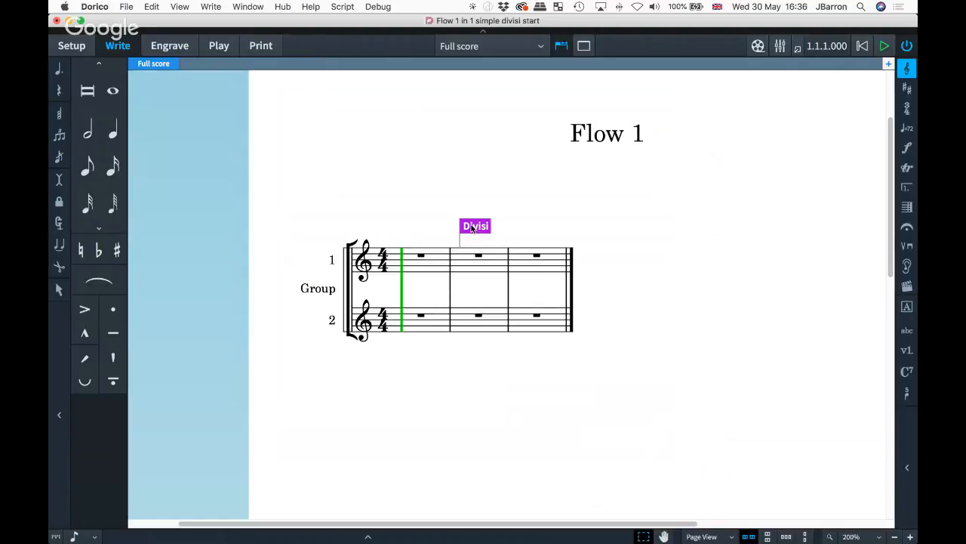
double_click(472, 227)
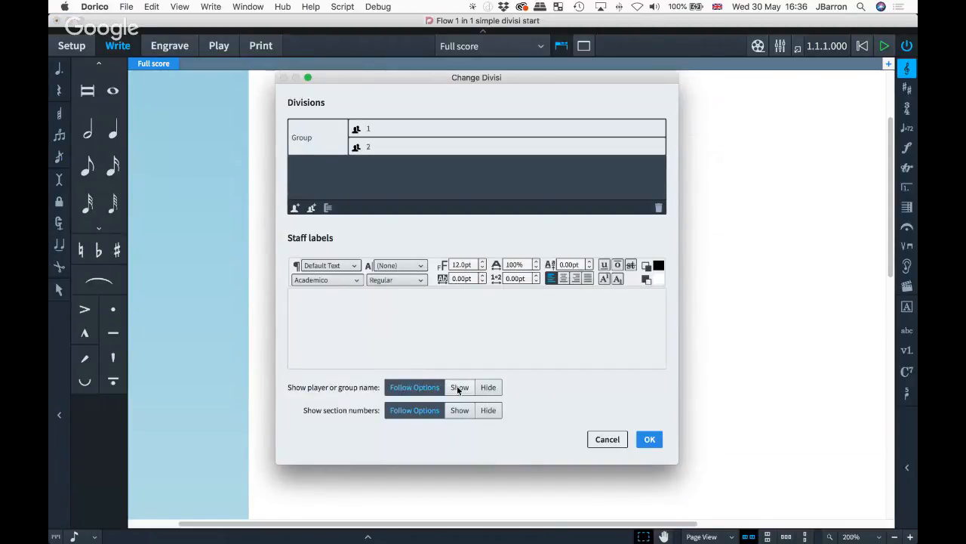
left_click(457, 390)
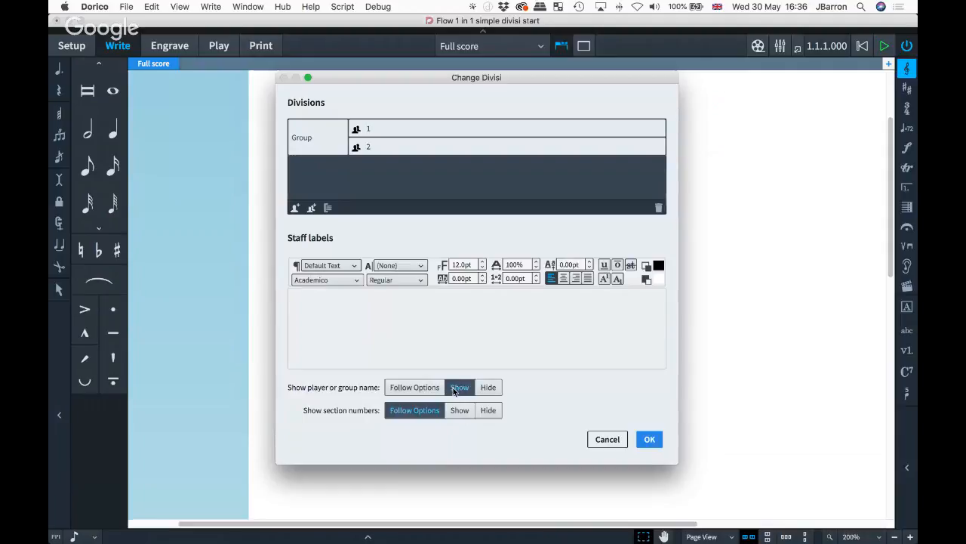
left_click(406, 389)
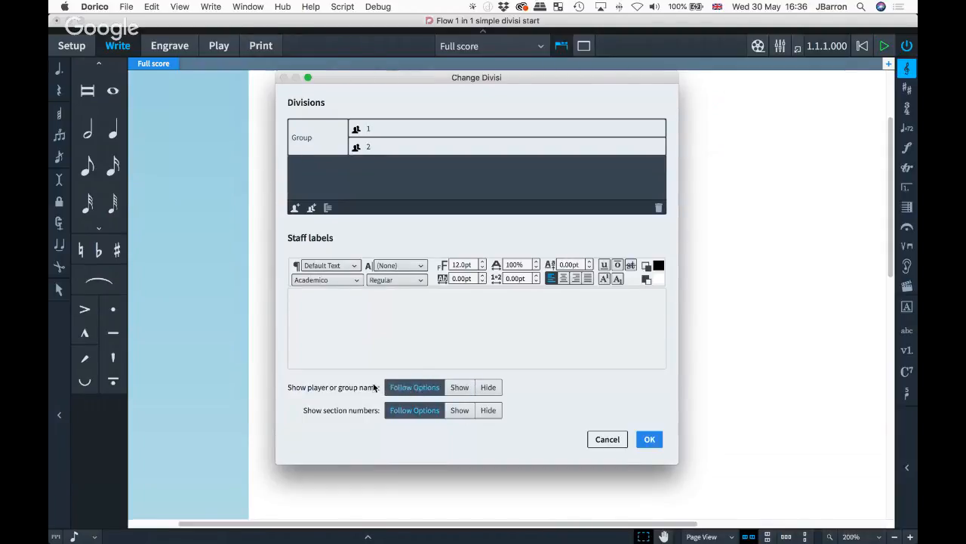
left_click(324, 150)
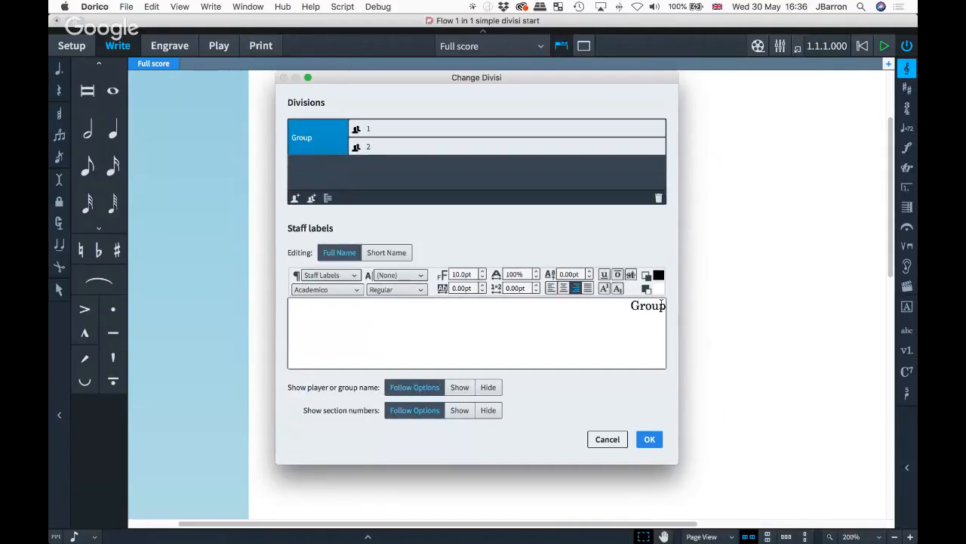
double_click(648, 305)
type("Violins")
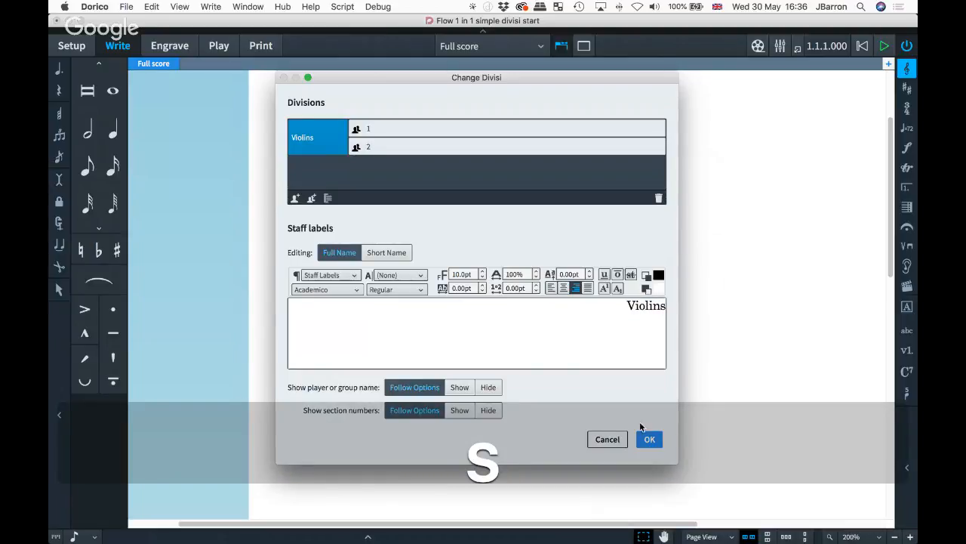
left_click(647, 439)
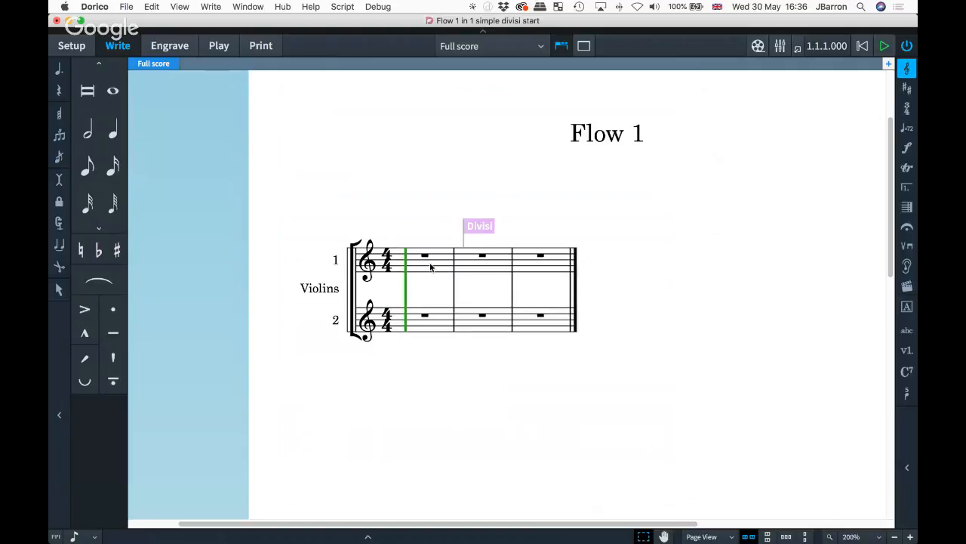
- Fill bar 1 with a sixteenth-note run starting F, E, D, E, F, G
double_click(406, 262)
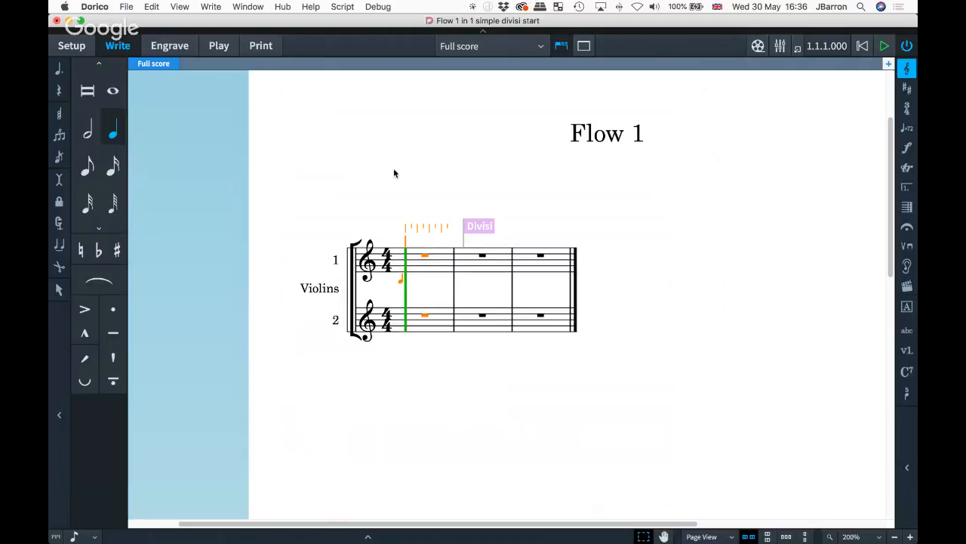
key("4")
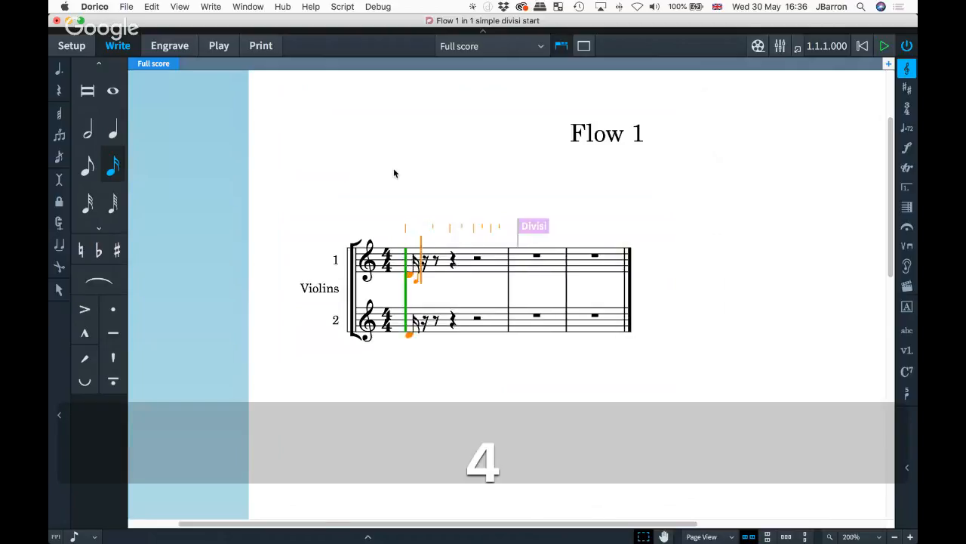
key("f")
key("e")
key("d")
key("e")
key("f")
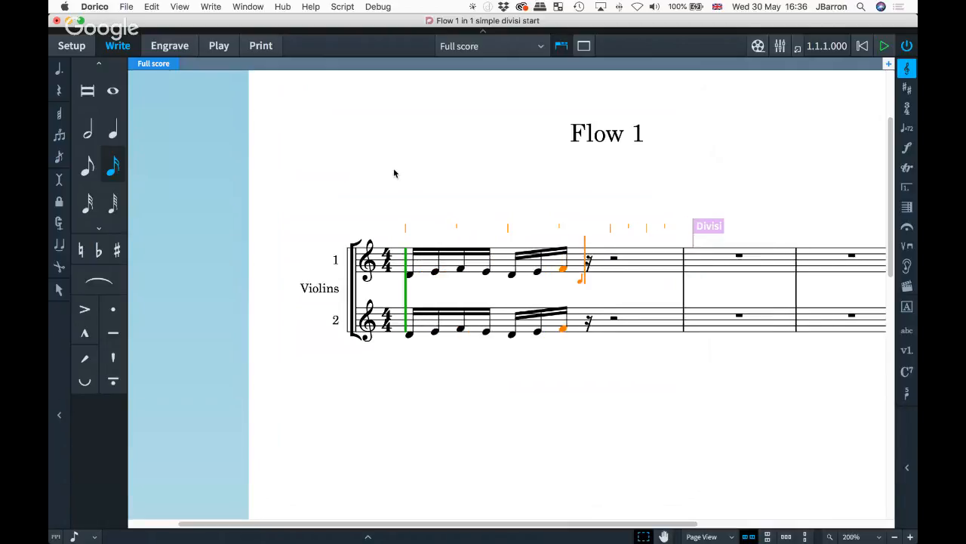
key("g")
key("d")
key("e")
key("f")
key("e")
key("d")
key("e")
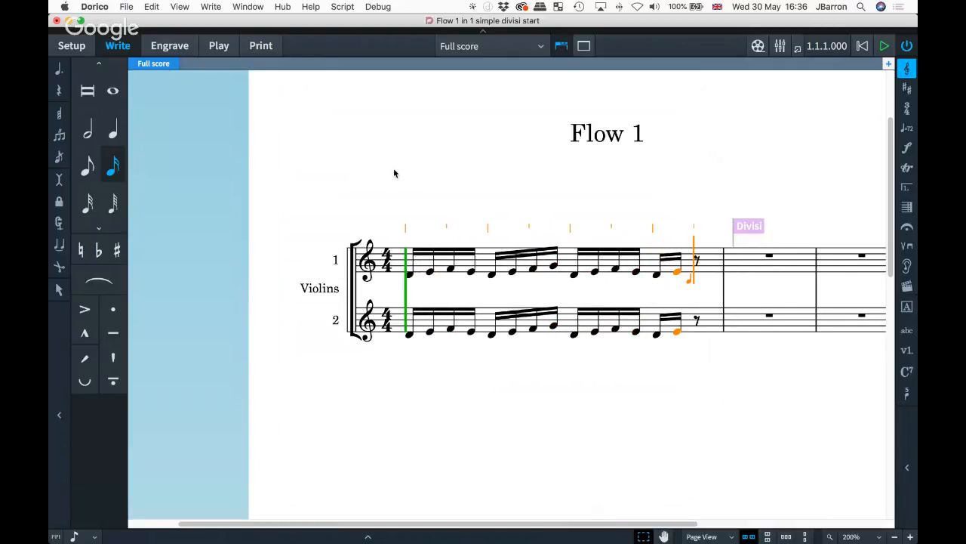
key("f")
key("g")
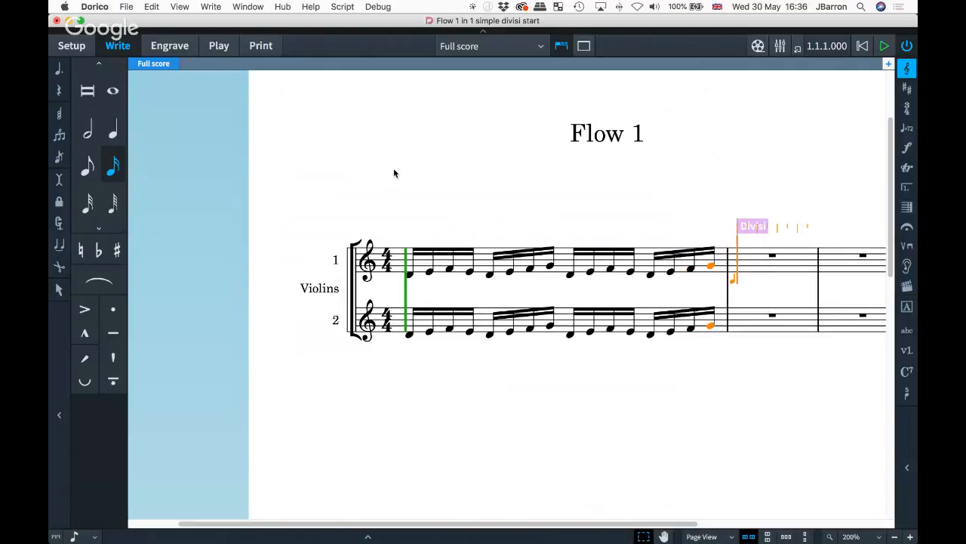
- Continue the sixteenth-note figure through bar 2 of divisi staff 1
key("d")
key("e")
key("f")
key("e")
key("d")
key("e")
key("f")
key("g")
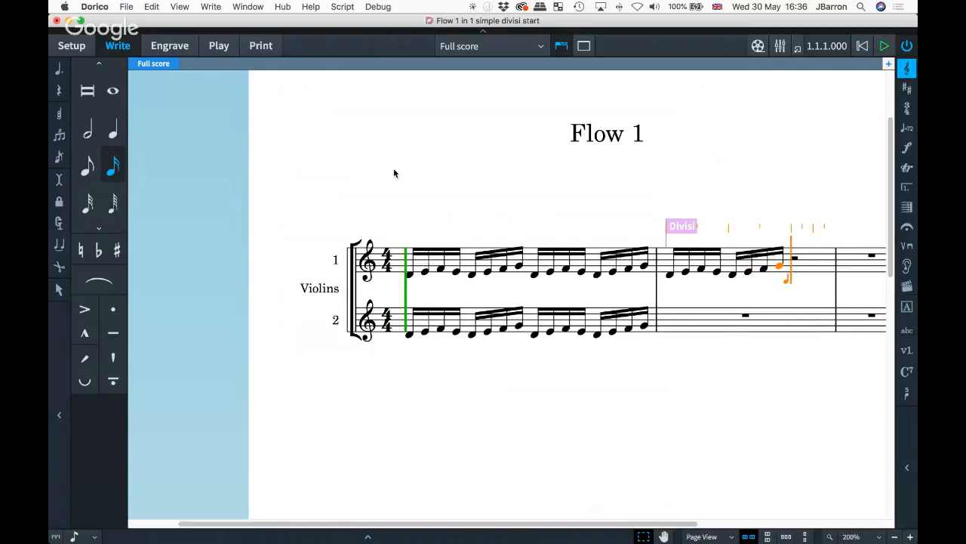
key("d")
key("e")
key("f")
key("e")
key("d")
key("e")
key("f")
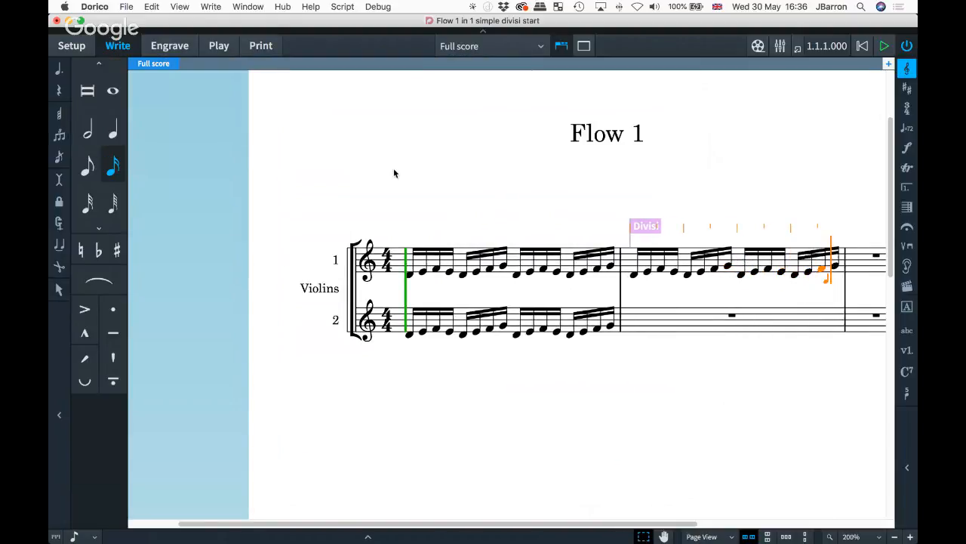
key("g")
key("Escape")
- Enter quarter notes B♭, C, D, C, B♭, C, D on staff 2 from bar 2
scroll(441, 250, "right", 3)
scroll(441, 250, "down", 1)
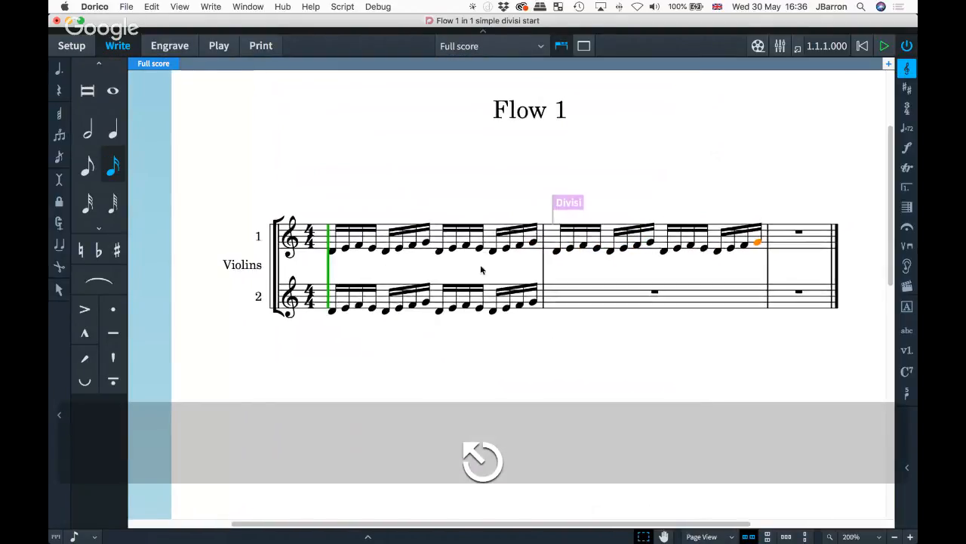
left_click(550, 296)
key("Return")
key("6")
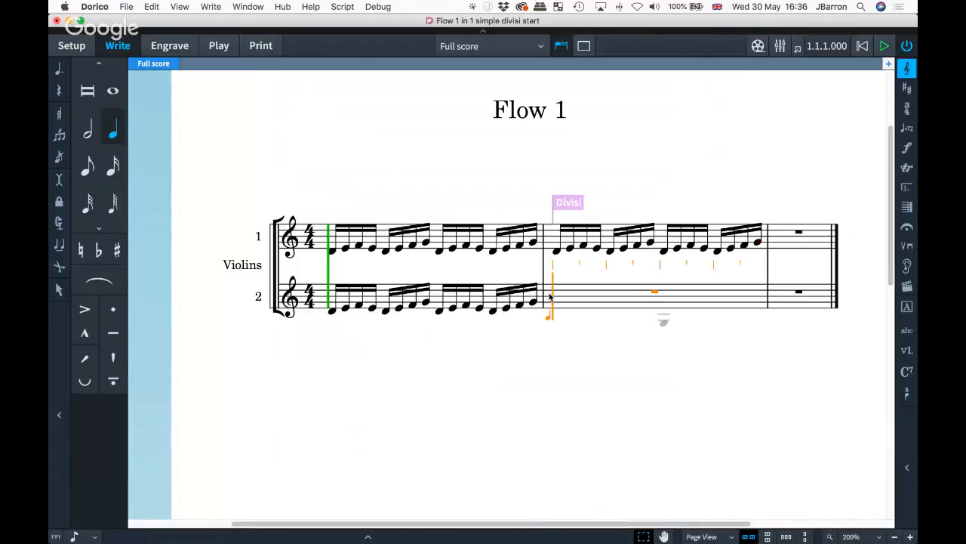
key("minus")
key("b")
key("c")
key("d")
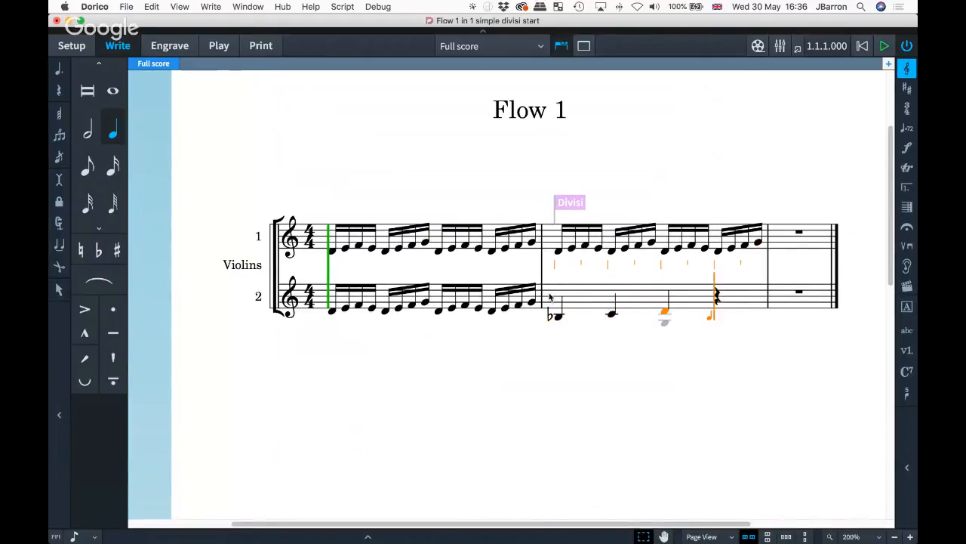
key("c")
key("minus")
key("b")
key("c")
key("d")
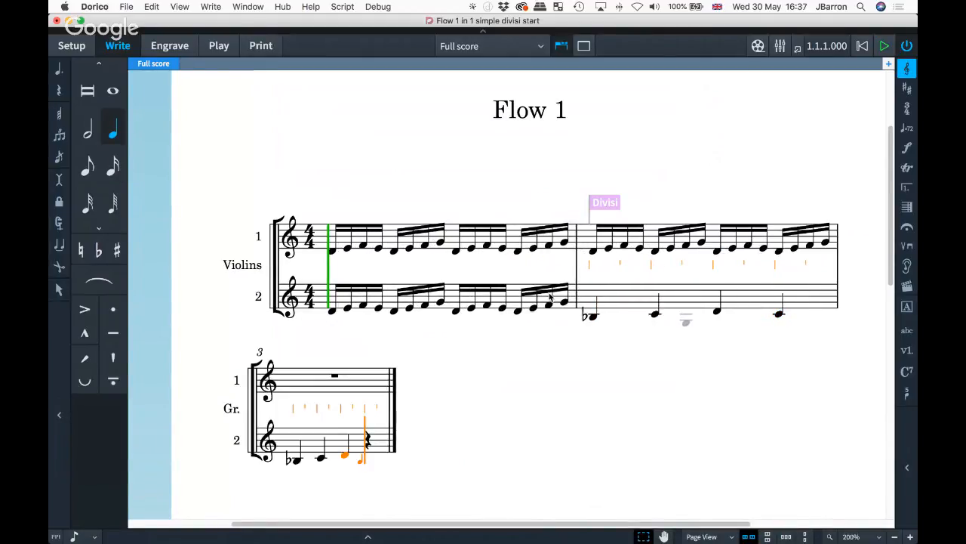
key("super+z")
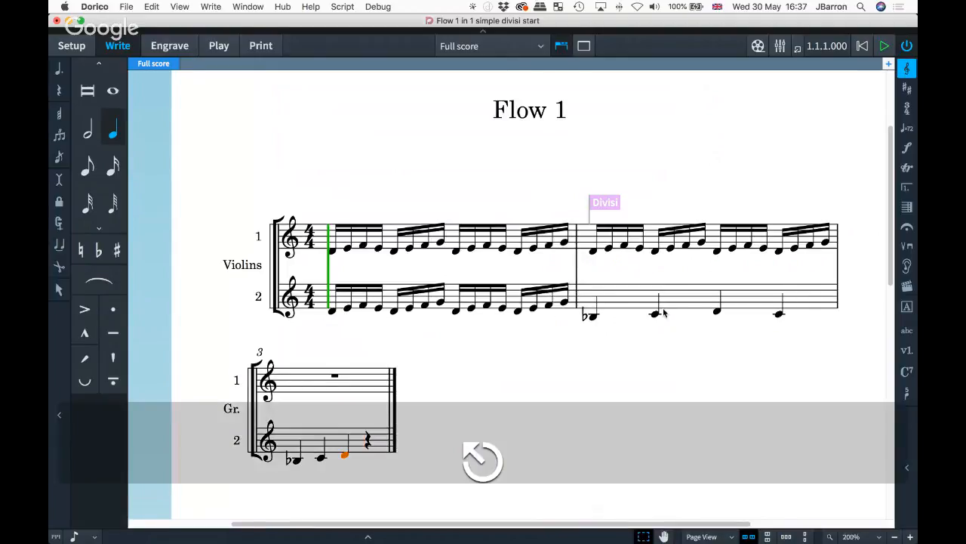
scroll(663, 312, "down", 2)
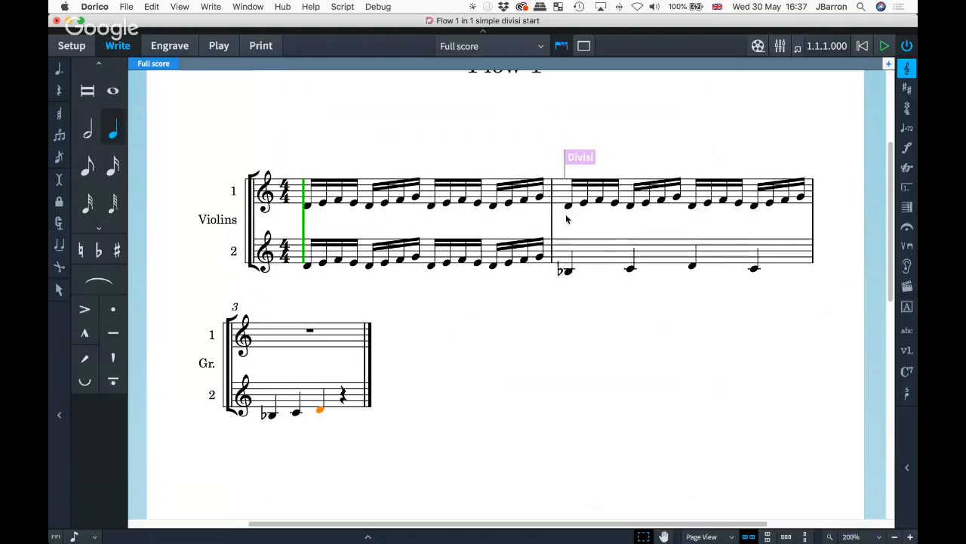
- Repeat bar 2 of both divisi staves into bars 3 and 4, deleting the duplicated divisi change
left_click(368, 342)
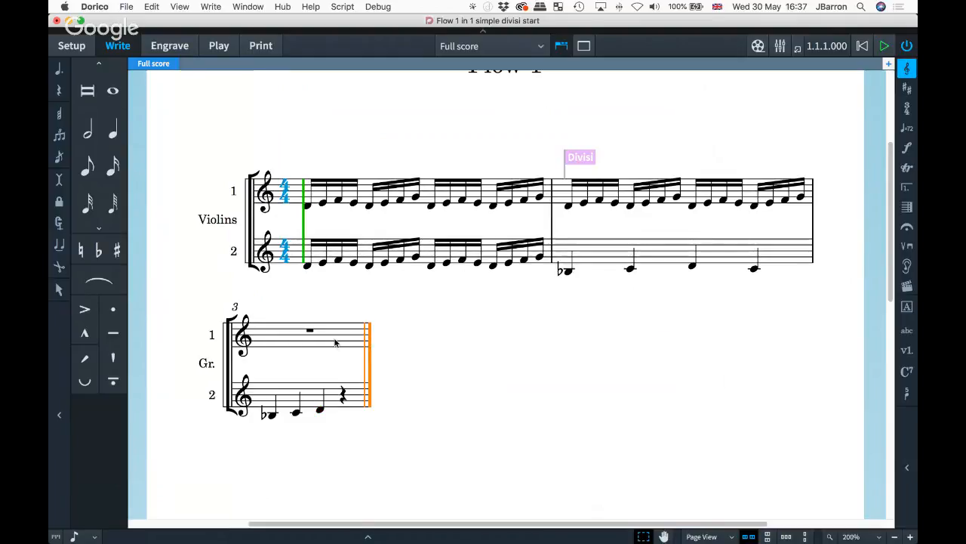
left_click(629, 195)
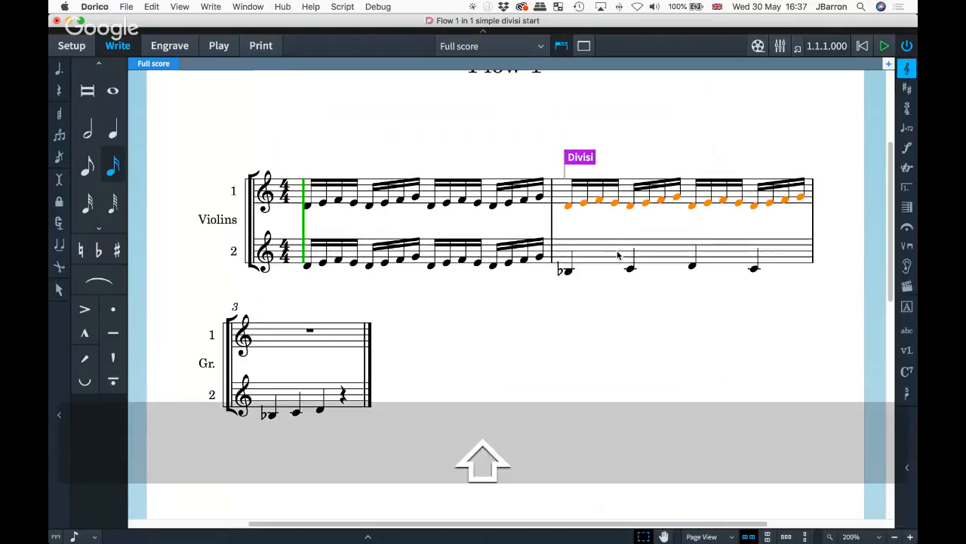
left_click(619, 255, "shift")
key("r")
left_click(271, 306)
key("BackSpace")
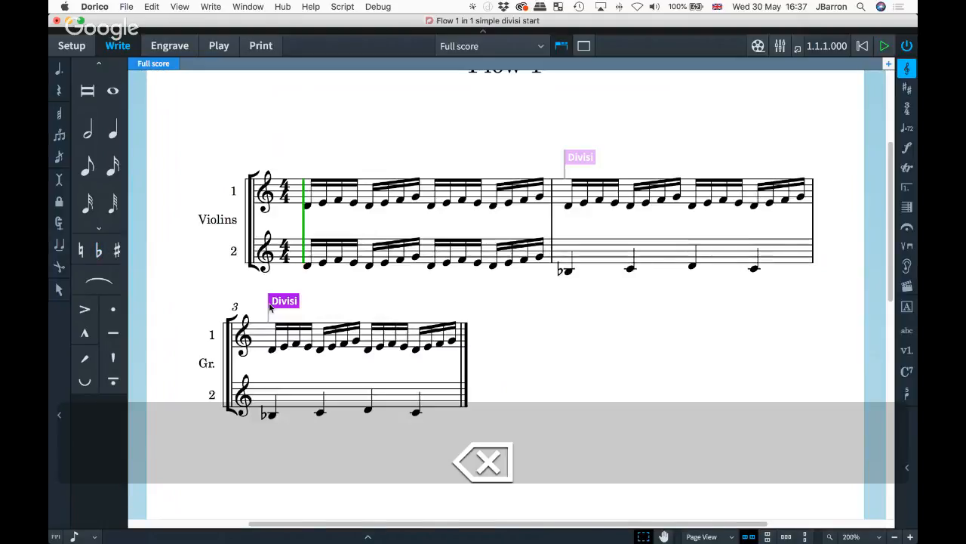
left_click(321, 342)
left_click(340, 397, "shift")
key("r")
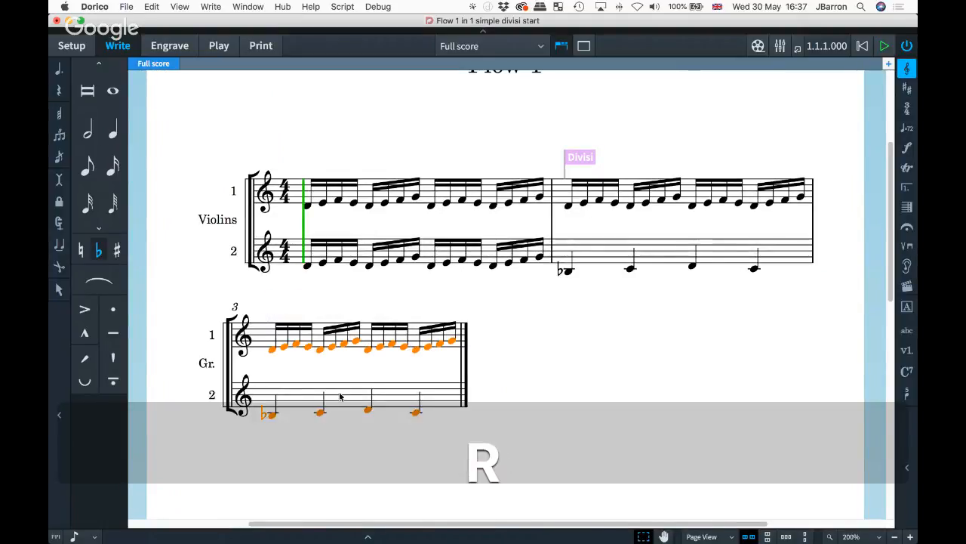
- Restore the violins to tutti at the final barline
scroll(519, 355, "down", 2)
scroll(520, 358, "down", 1)
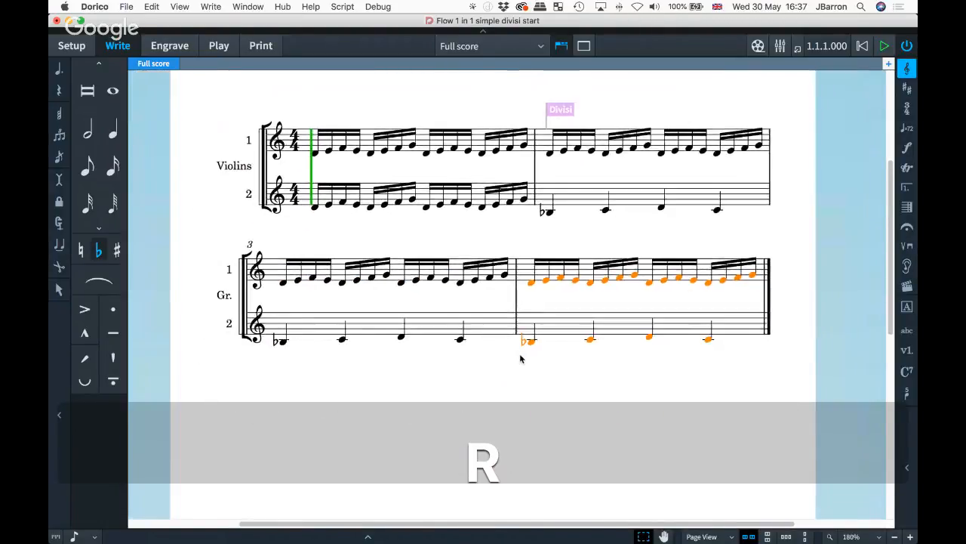
scroll(521, 359, "down", 2)
left_click(712, 302)
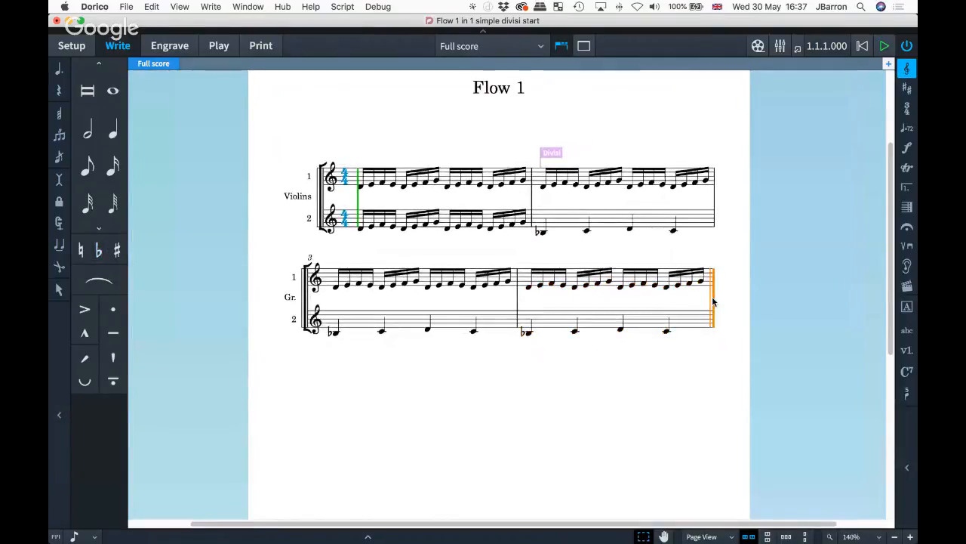
right_click(709, 294)
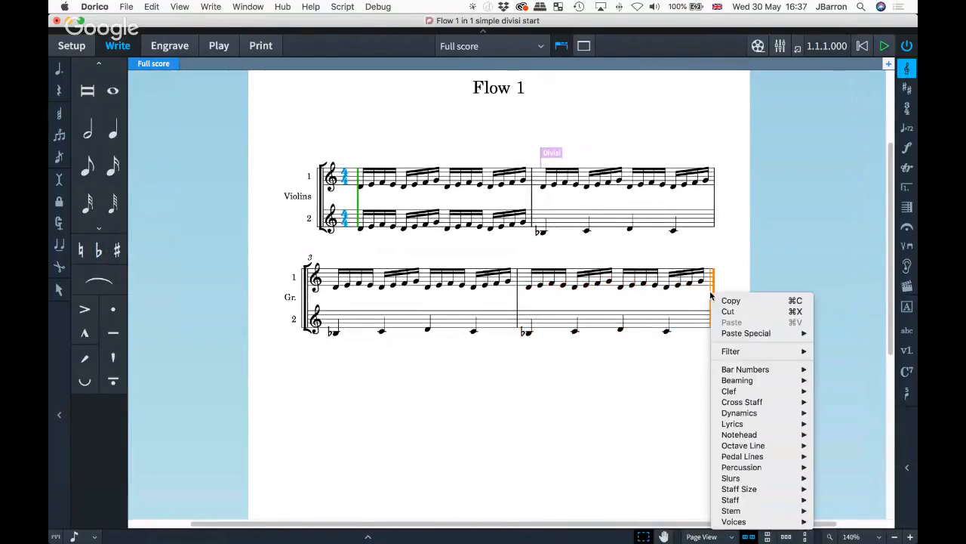
mouse_move(743, 499)
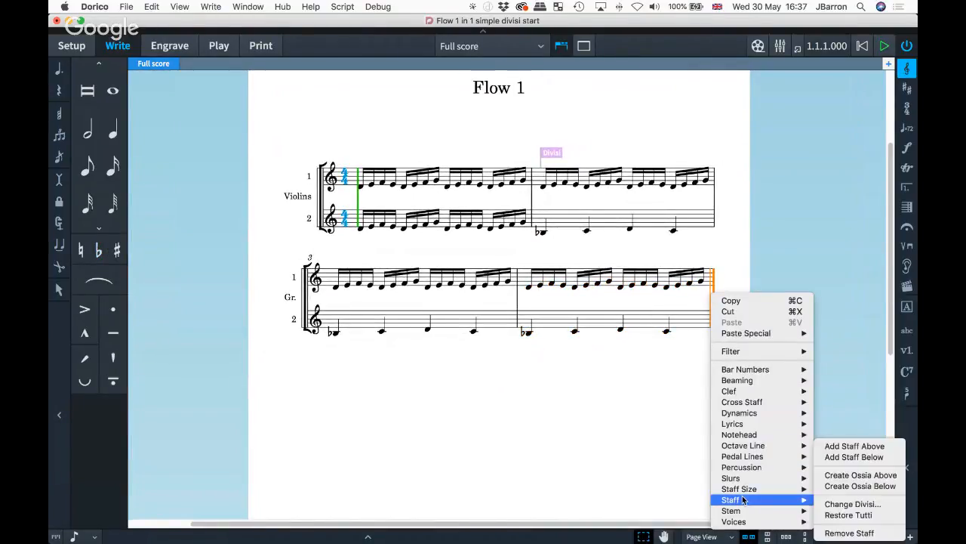
left_click(848, 515)
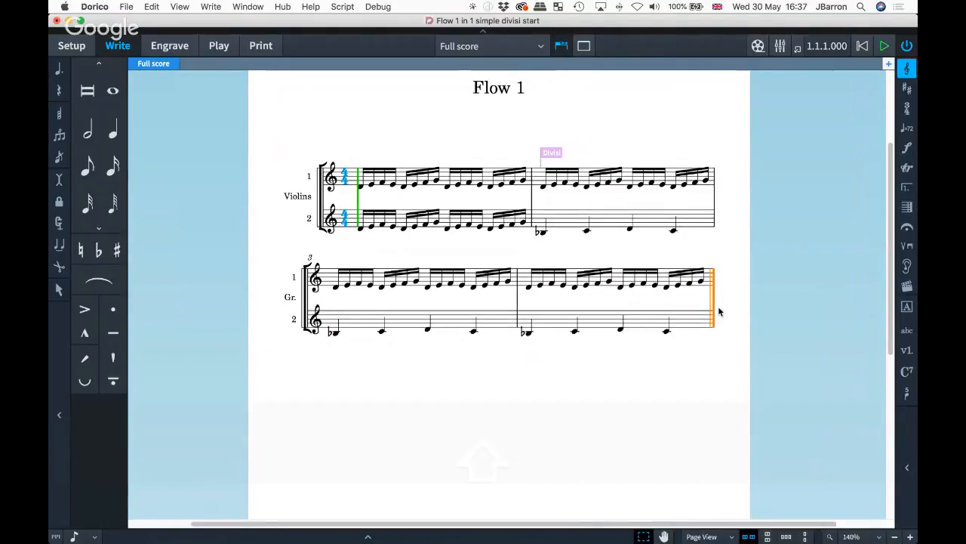
- Add 20 empty bars and restore the violins to a single staff from bar 5
key("shift+b")
type("+20")
key("Return")
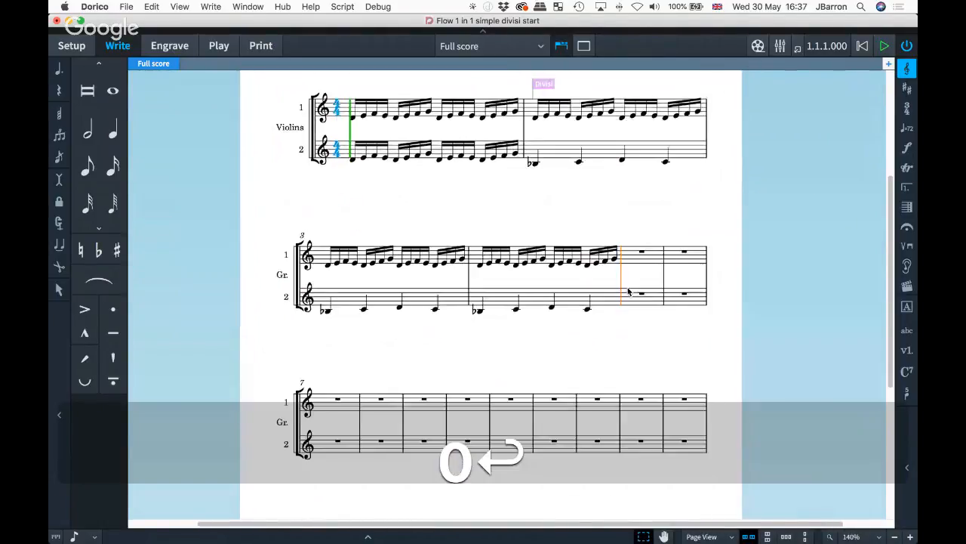
right_click(630, 245)
mouse_move(672, 452)
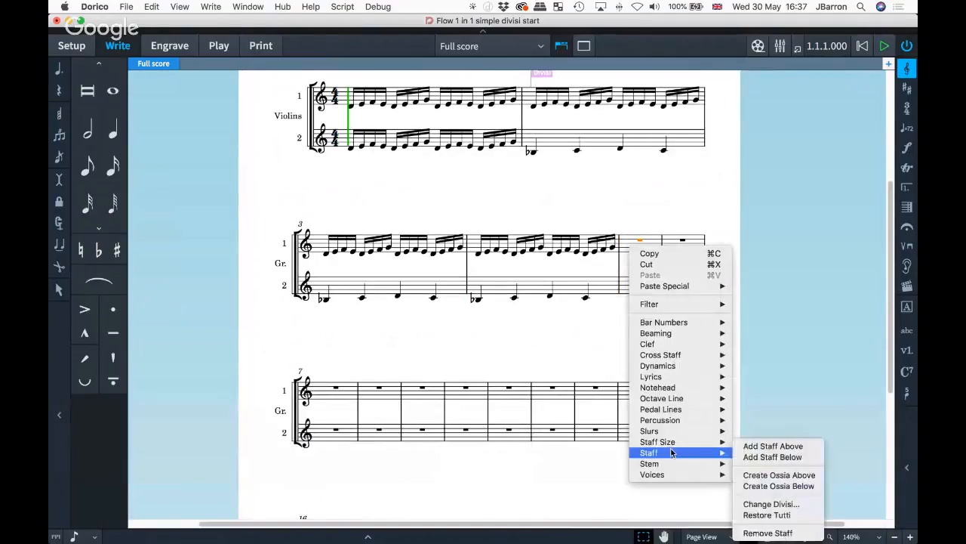
left_click(767, 514)
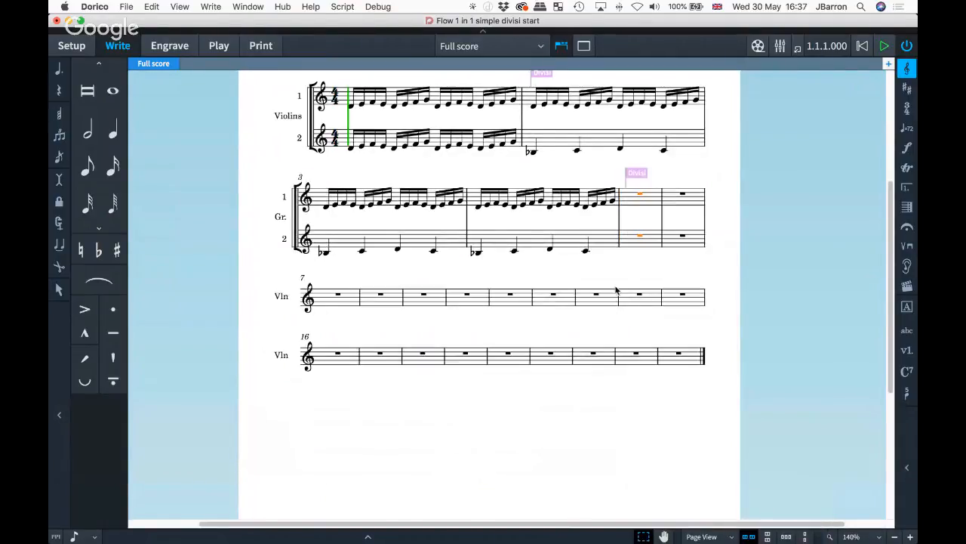
scroll(616, 289, "up", 2)
scroll(616, 290, "right", 1)
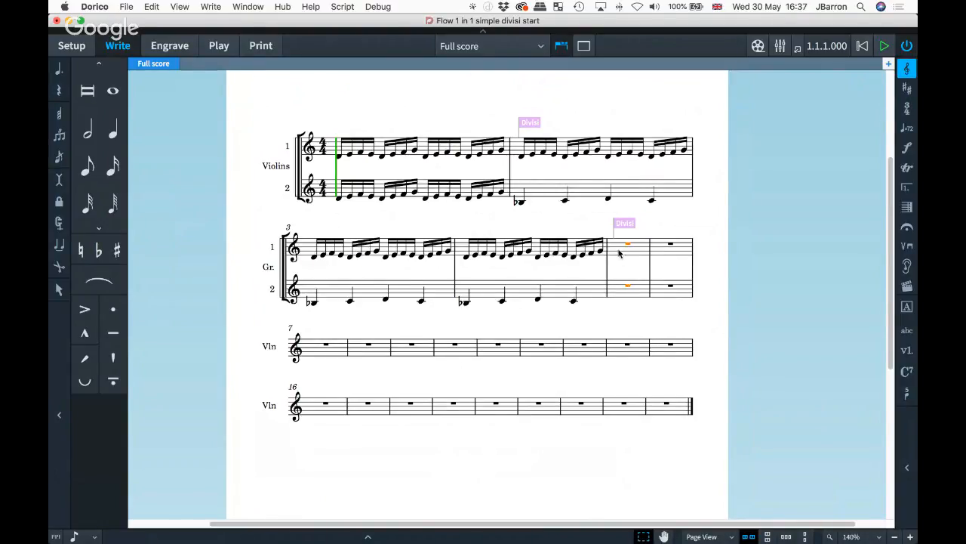
- Enter the notes D, E, F and G in bar 5 of the divided violin staves
key("shift+n")
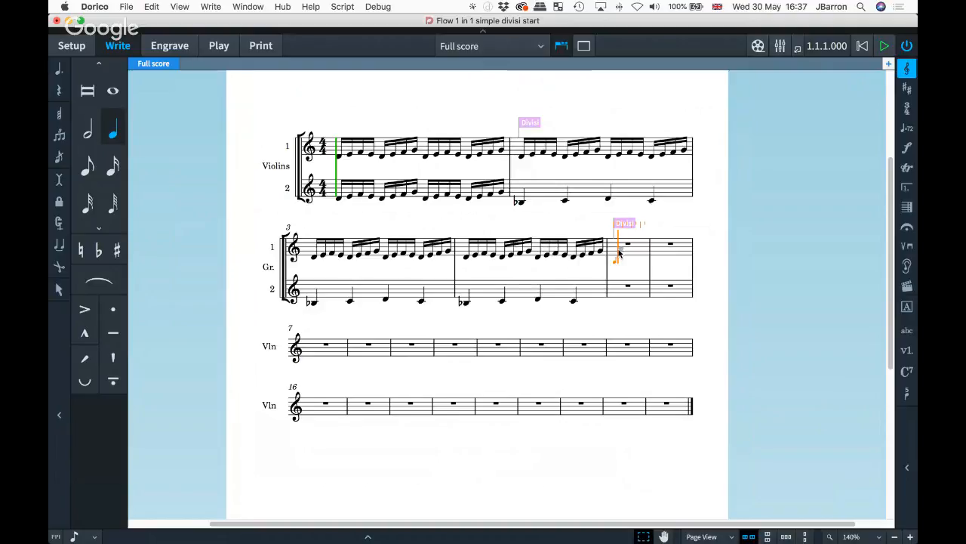
key("d")
key("e")
key("f")
key("g")
key("Escape")
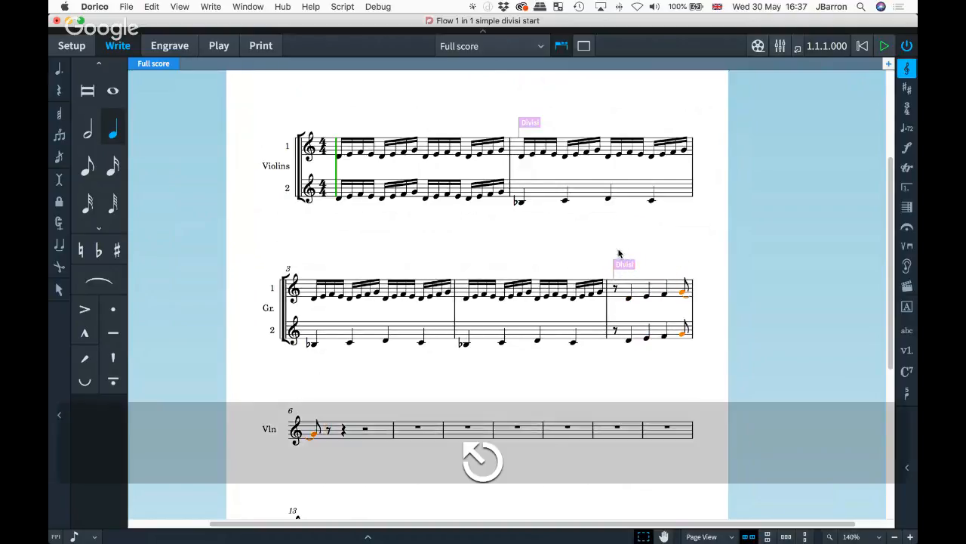
scroll(619, 257, "down", 5)
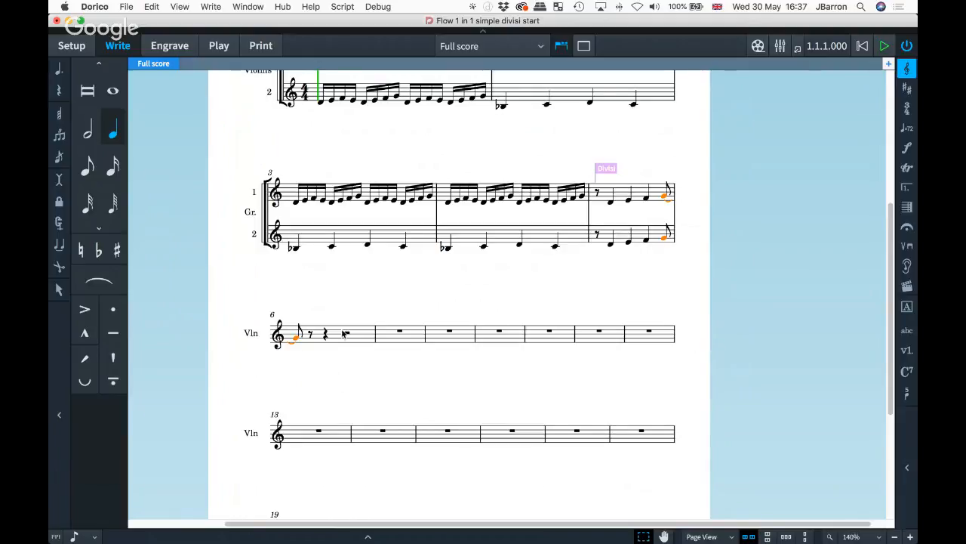
- In Engrave mode, insert system breaks at bar 5 and bar 2
left_click(589, 213)
key("super+3")
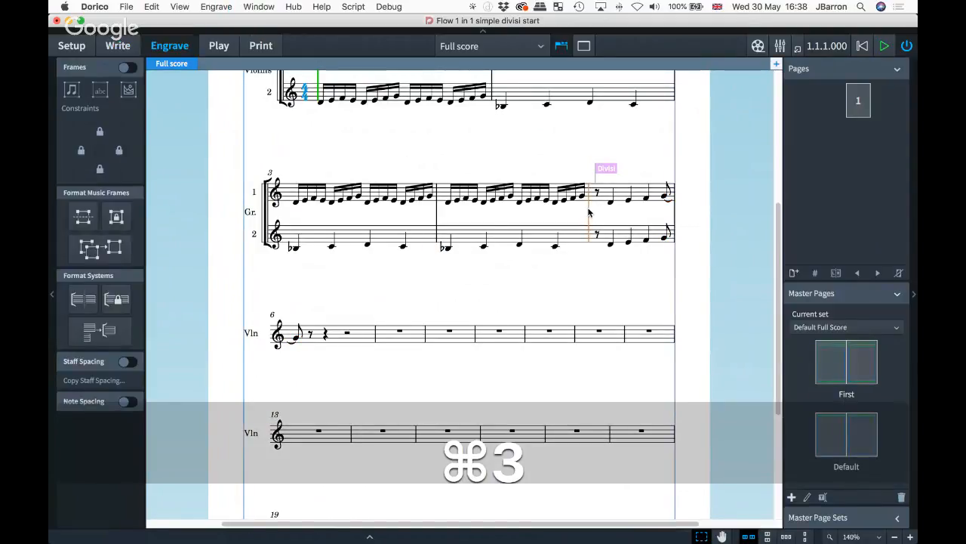
key("shift+s")
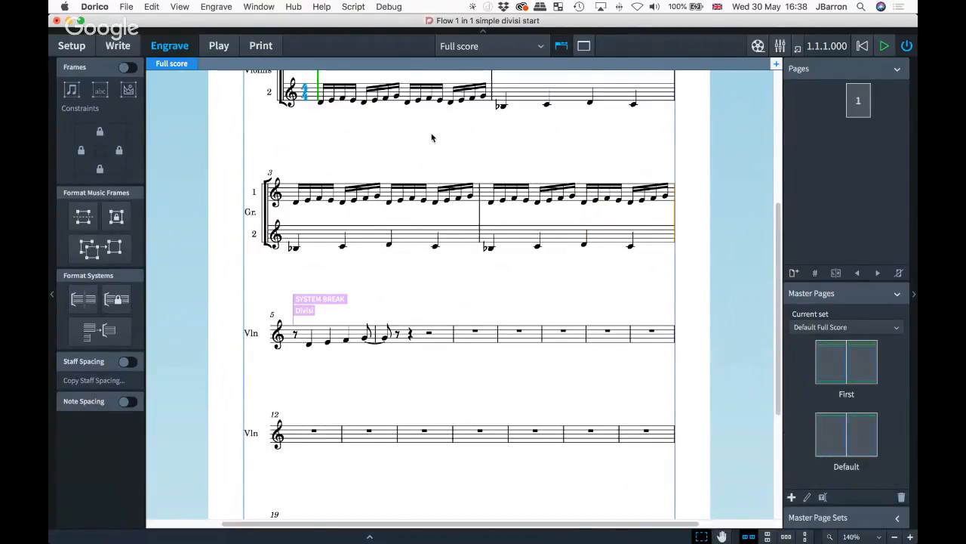
scroll(431, 137, "up", 5)
left_click(487, 183)
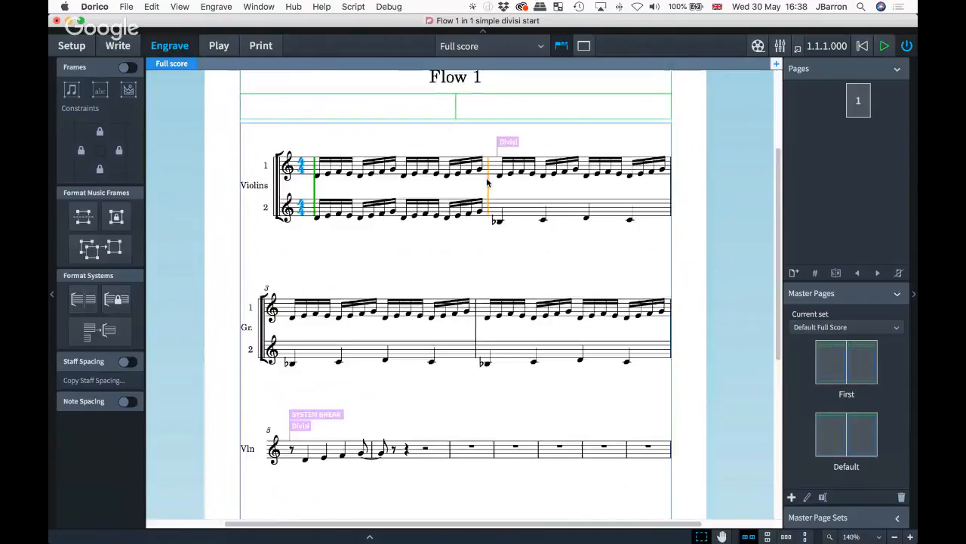
key("shift+s")
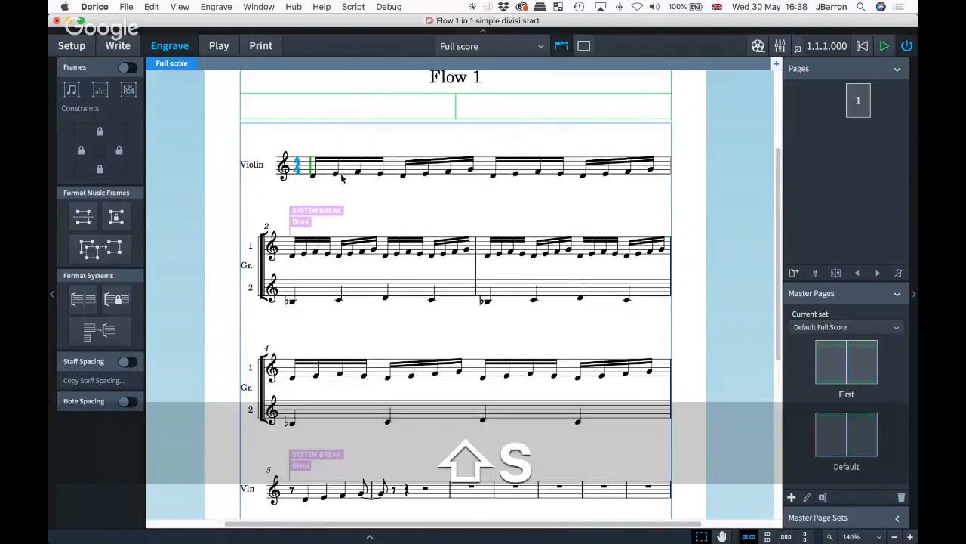
scroll(369, 264, "down", 2)
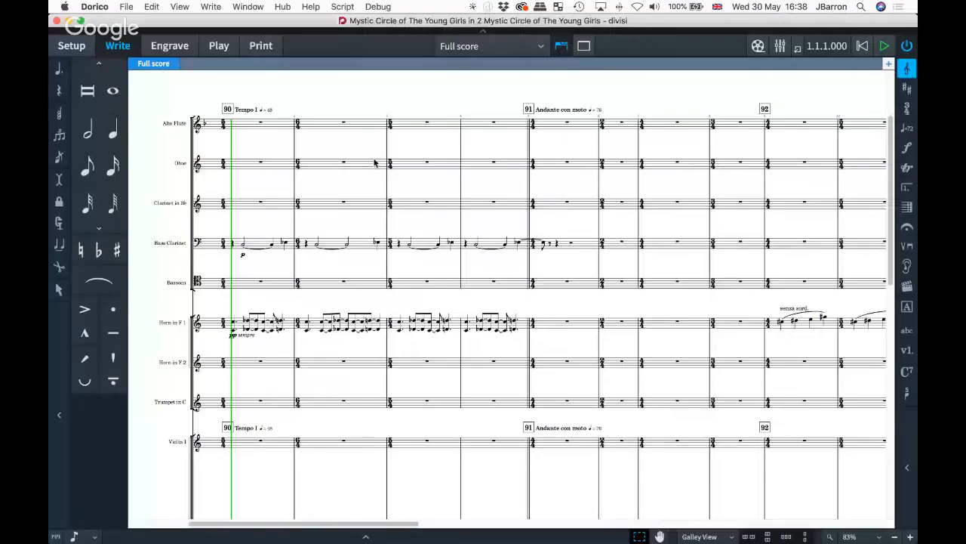
- Scroll through the Mystic Circle galley view to inspect the divided viola and cello staves
scroll(301, 301, "up", 5)
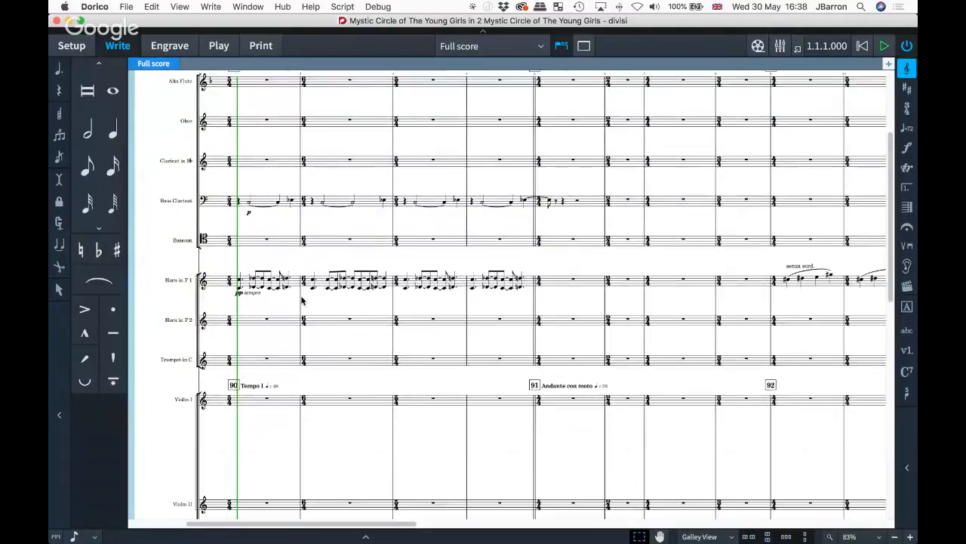
scroll(300, 299, "down", 5)
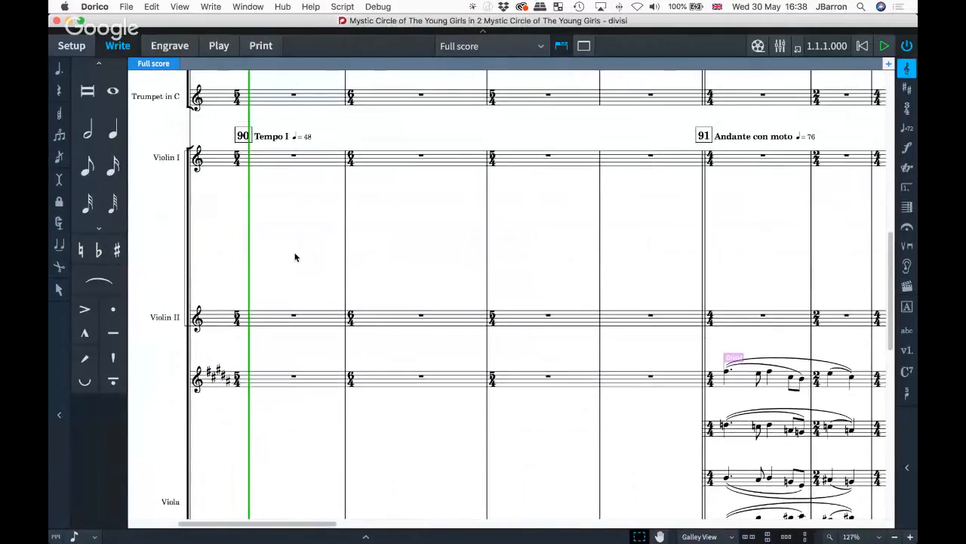
scroll(295, 258, "down", 4)
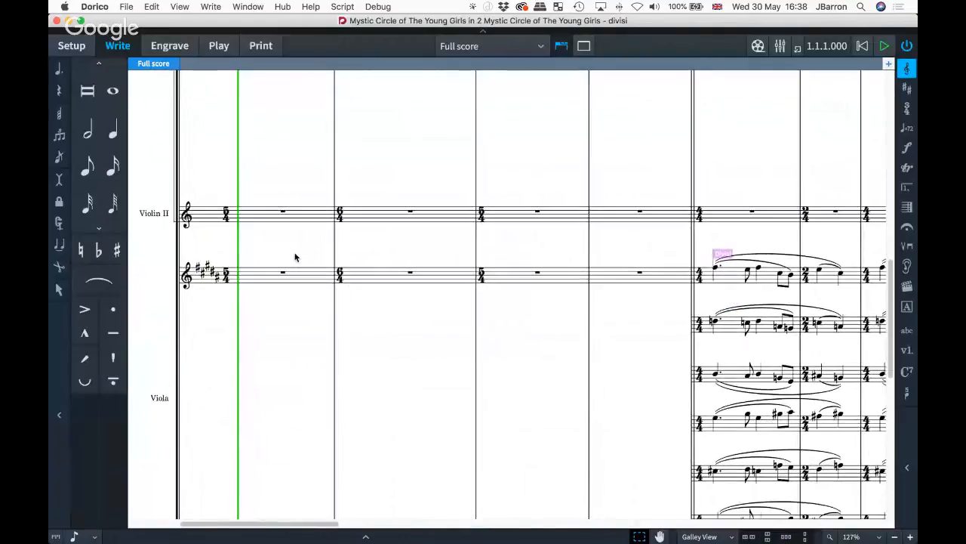
scroll(295, 258, "down", 4)
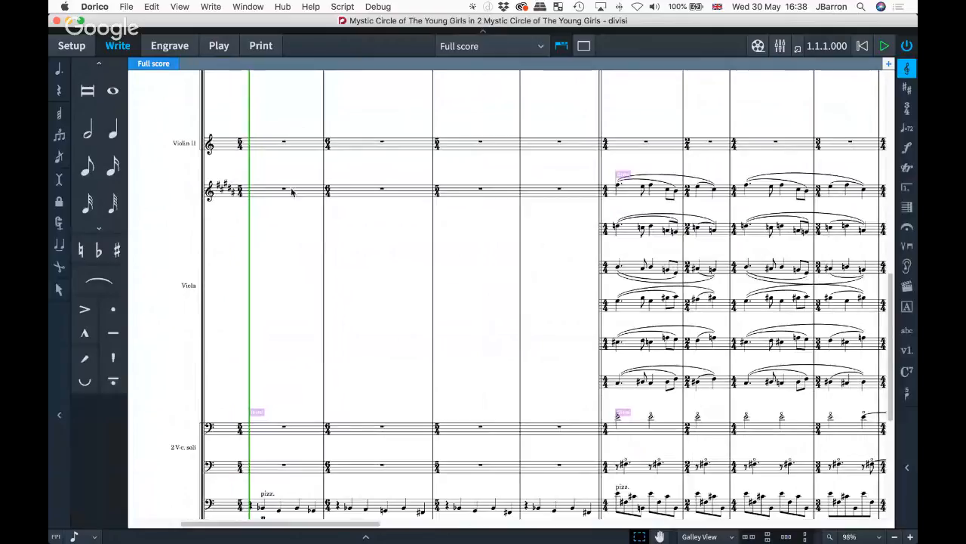
scroll(543, 194, "right", 5)
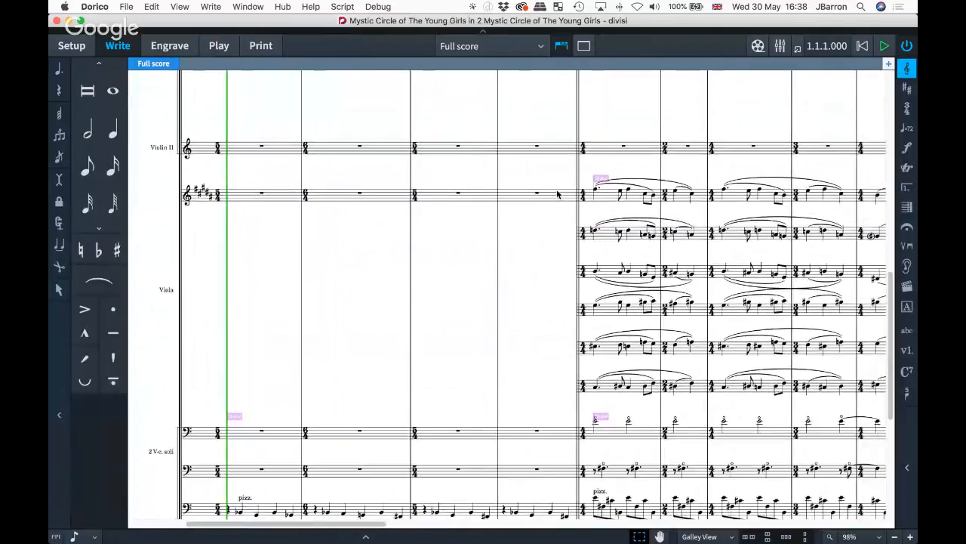
scroll(596, 199, "right", 1)
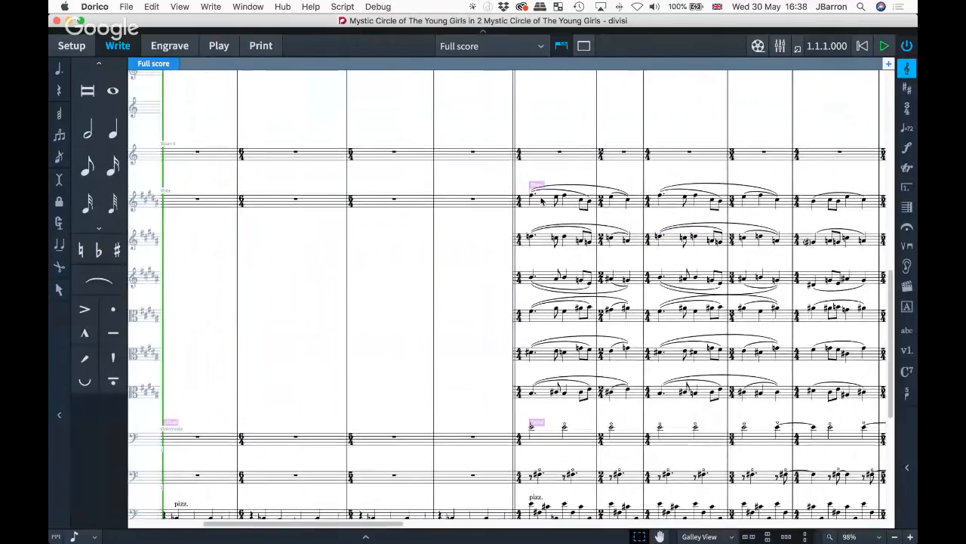
scroll(542, 200, "right", 2)
scroll(542, 391, "down", 5)
scroll(542, 391, "left", 5)
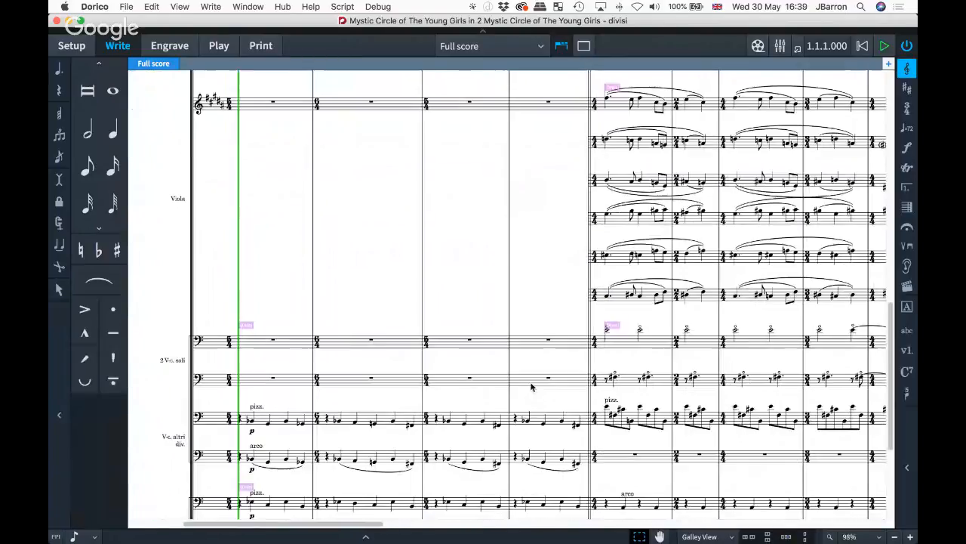
scroll(184, 377, "down", 2)
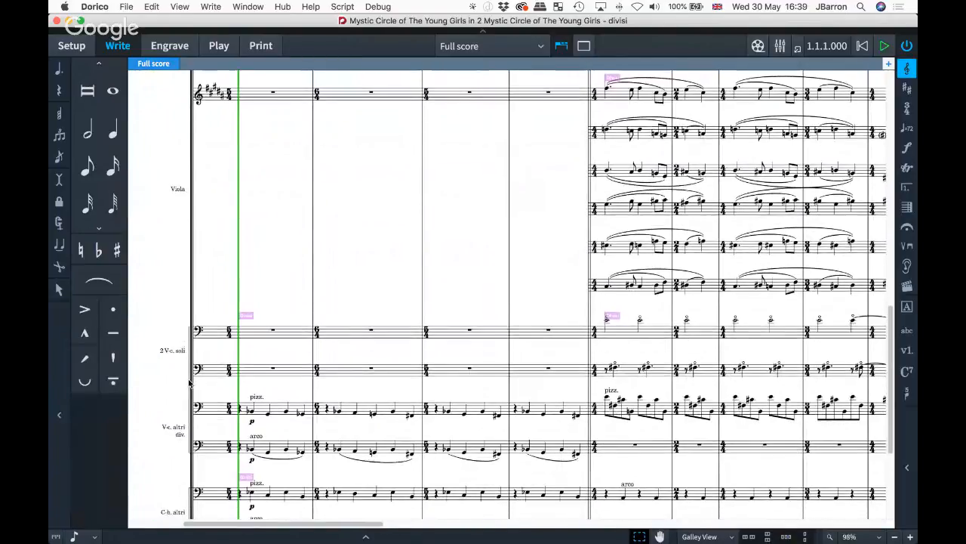
scroll(179, 393, "down", 4)
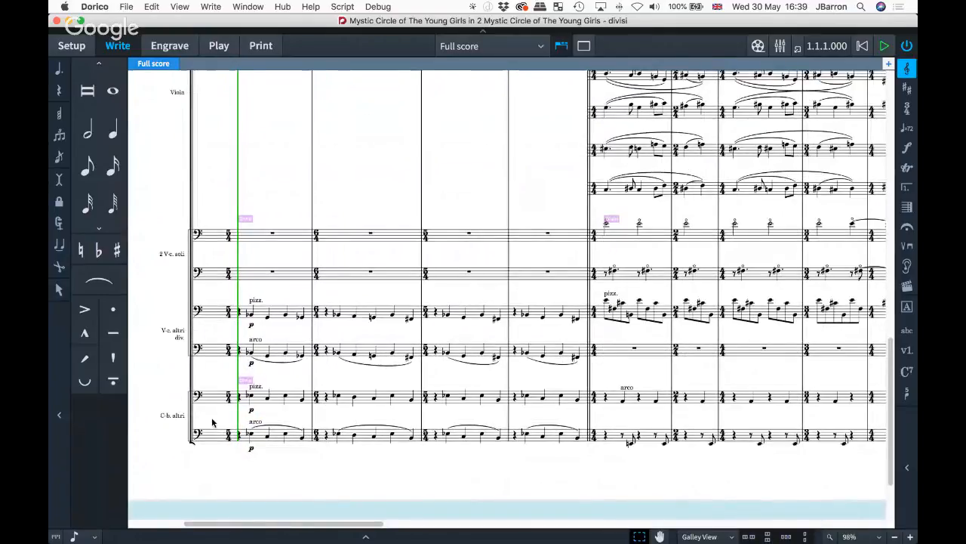
scroll(371, 392, "up", 4)
scroll(371, 392, "right", 6)
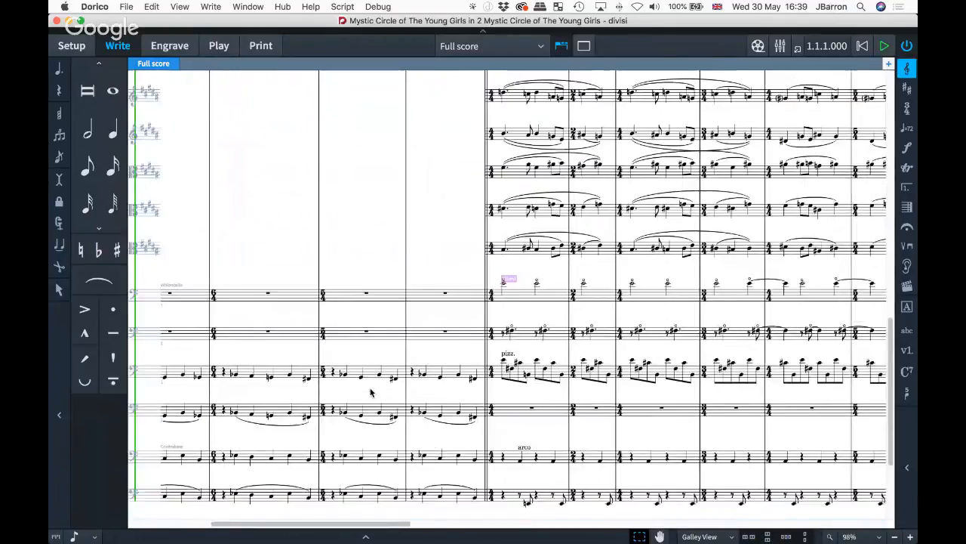
scroll(370, 392, "right", 4)
scroll(370, 392, "up", 10)
scroll(482, 305, "right", 1)
scroll(482, 305, "up", 1)
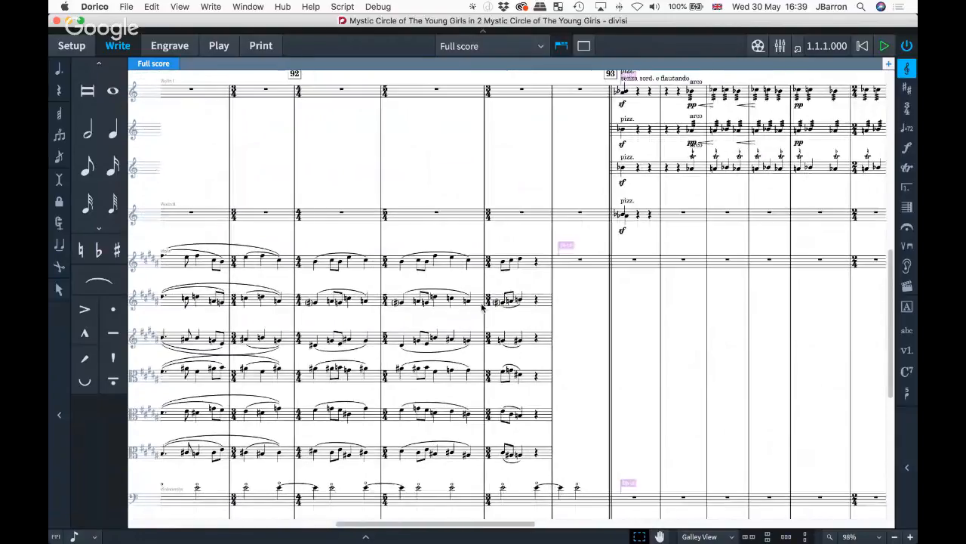
scroll(529, 279, "right", 4)
scroll(528, 279, "down", 1)
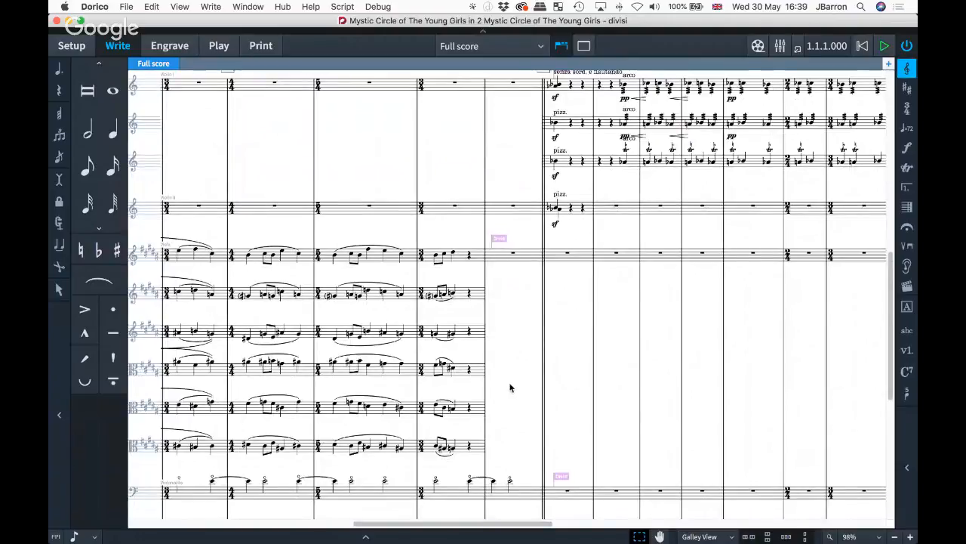
scroll(509, 387, "right", 9)
scroll(509, 386, "down", 1)
scroll(509, 387, "right", 10)
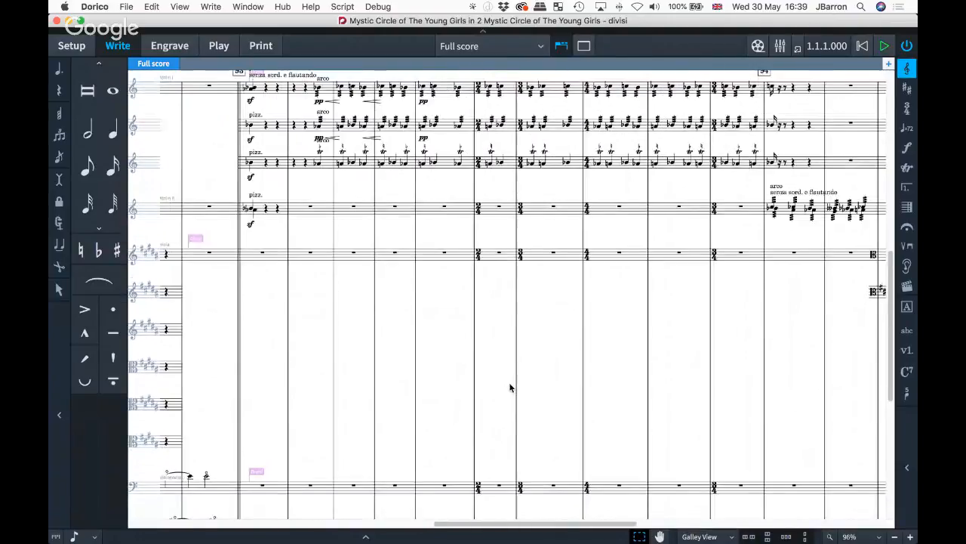
scroll(509, 388, "right", 5)
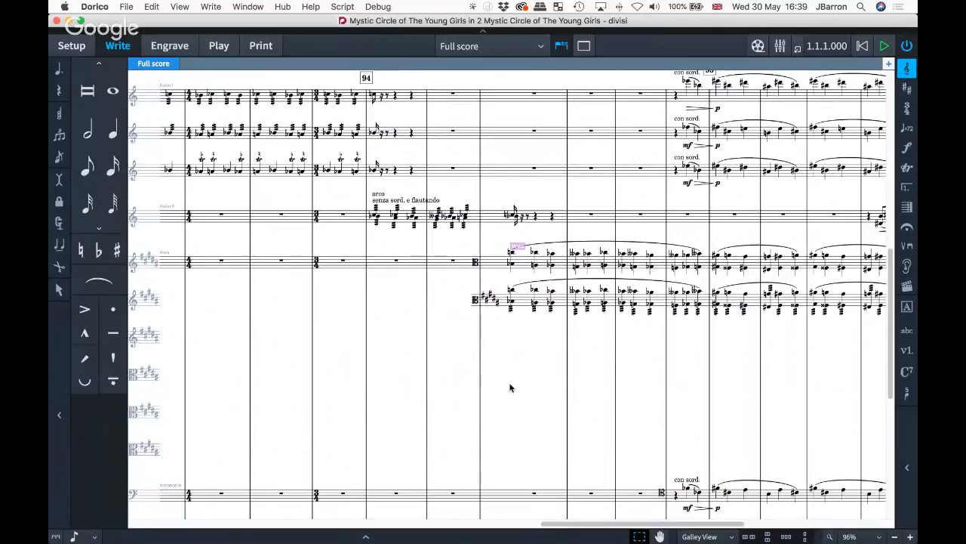
scroll(492, 413, "left", 10)
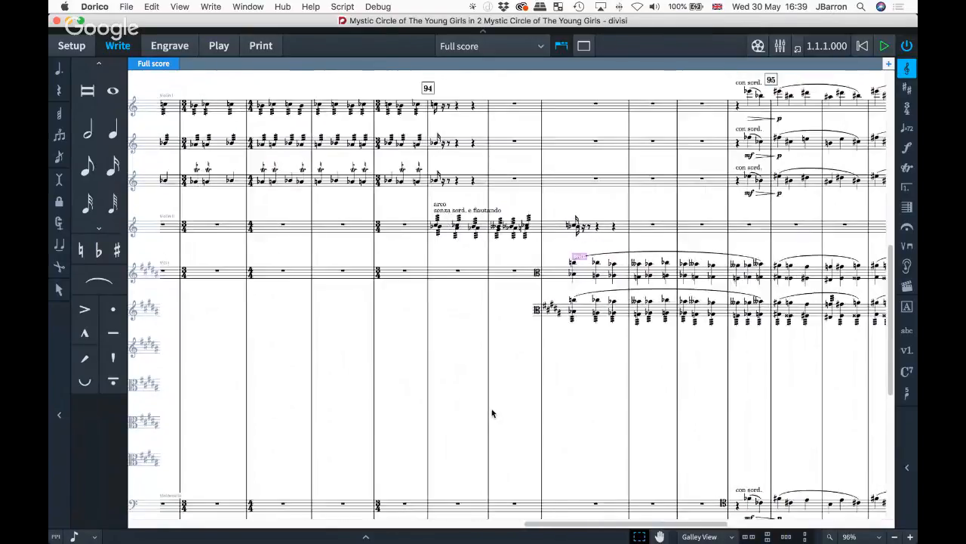
scroll(491, 413, "left", 10)
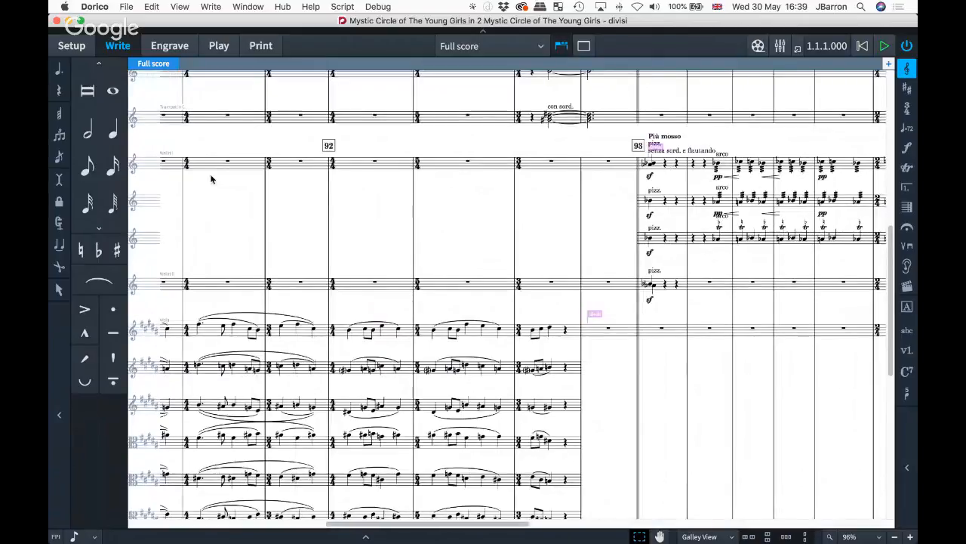
scroll(560, 210, "right", 7)
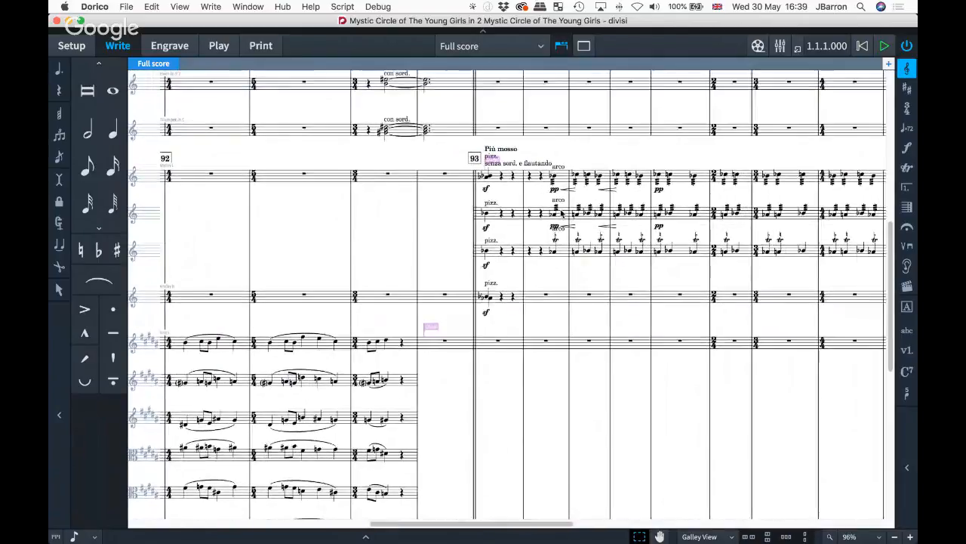
scroll(562, 214, "right", 1)
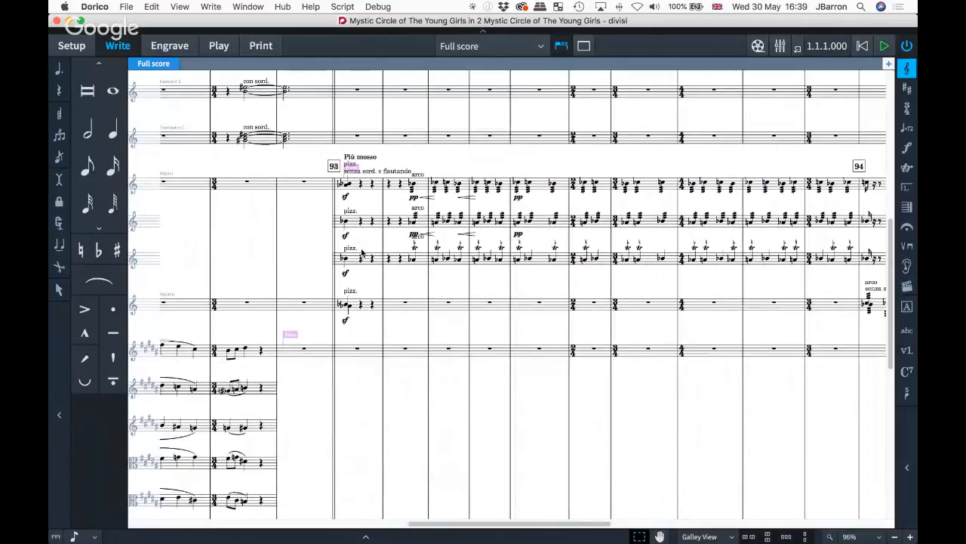
scroll(361, 253, "right", 5)
scroll(439, 291, "up", 3)
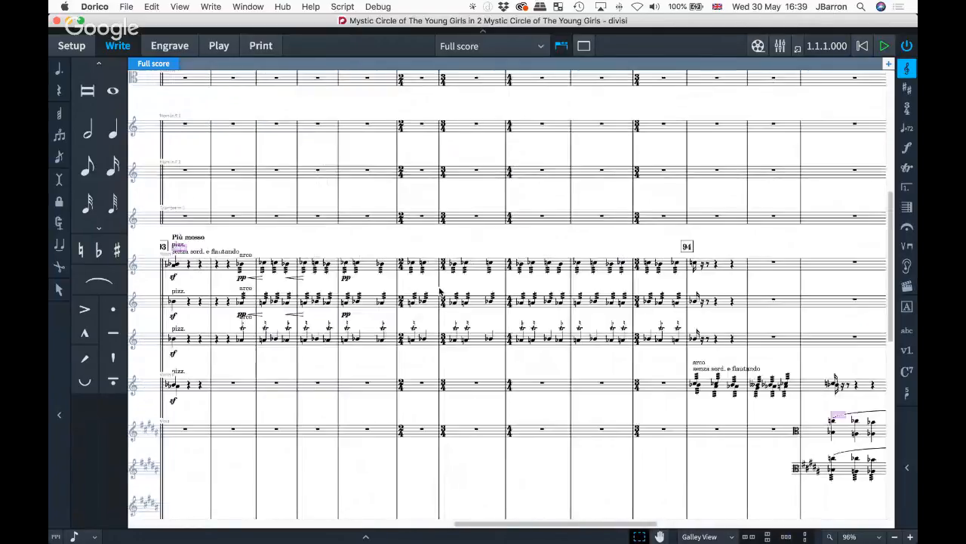
scroll(439, 291, "down", 5)
scroll(439, 291, "right", 5)
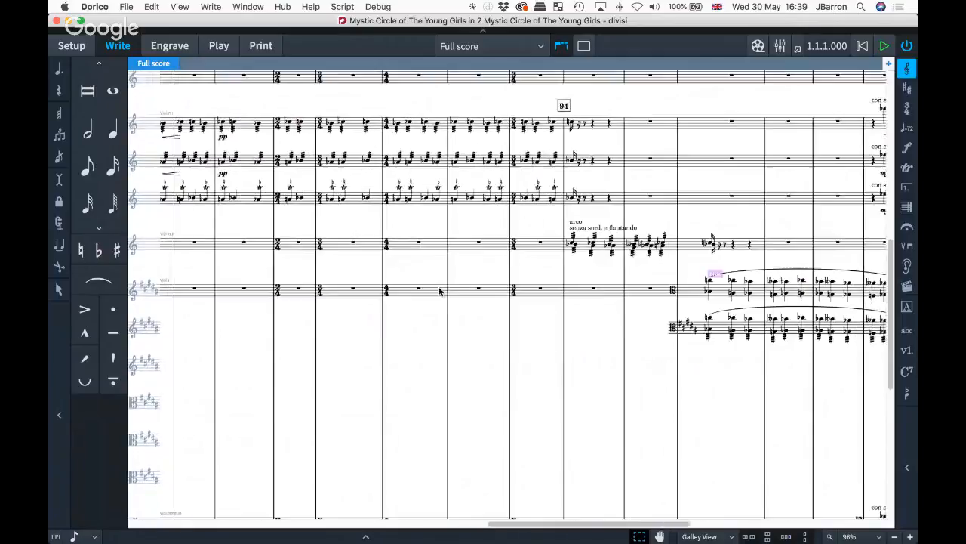
scroll(440, 291, "right", 10)
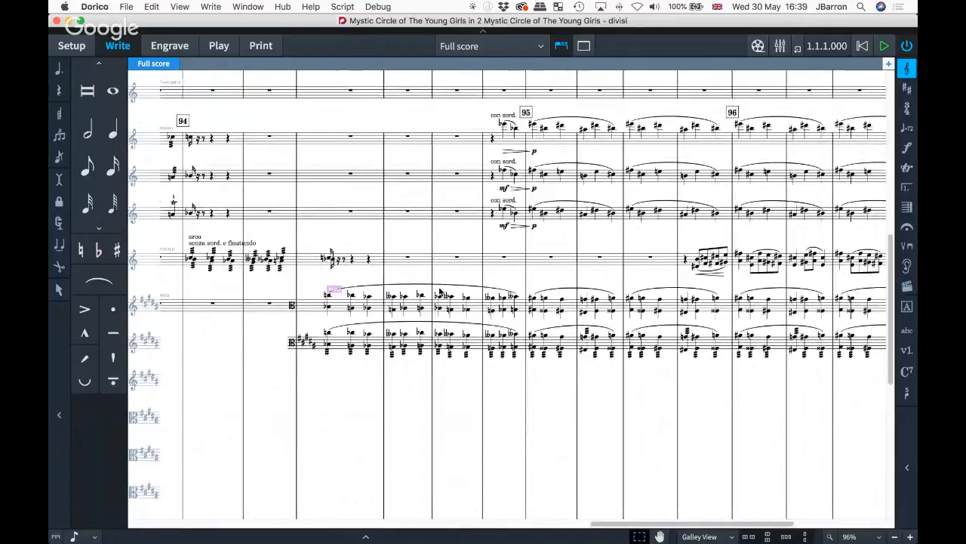
scroll(439, 290, "down", 5)
scroll(439, 291, "right", 5)
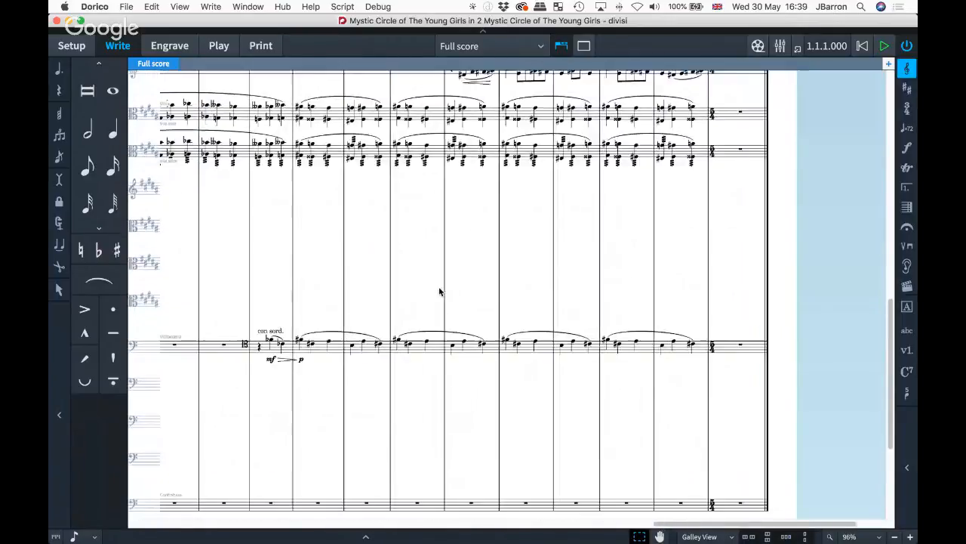
scroll(440, 291, "up", 3)
scroll(439, 291, "left", 1)
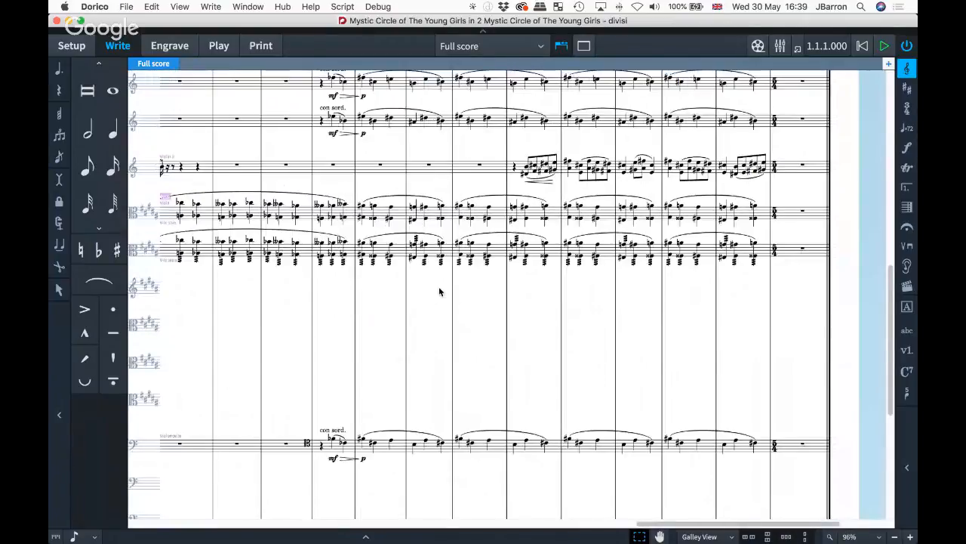
scroll(440, 291, "up", 5)
scroll(439, 292, "left", 4)
scroll(439, 291, "up", 5)
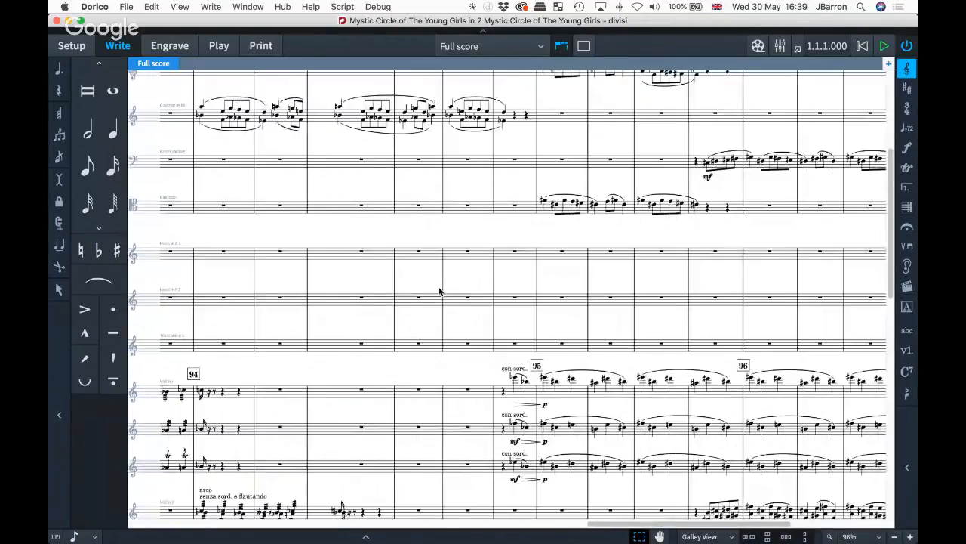
scroll(439, 291, "left", 5)
scroll(439, 291, "left", 2)
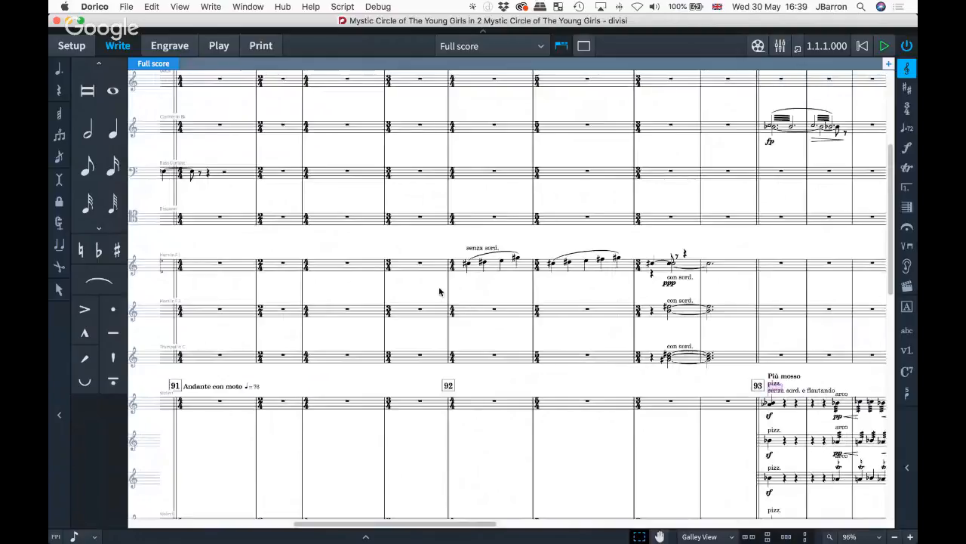
- View the Violin II and Violin I part layouts, then switch back to Full score
left_click(476, 47)
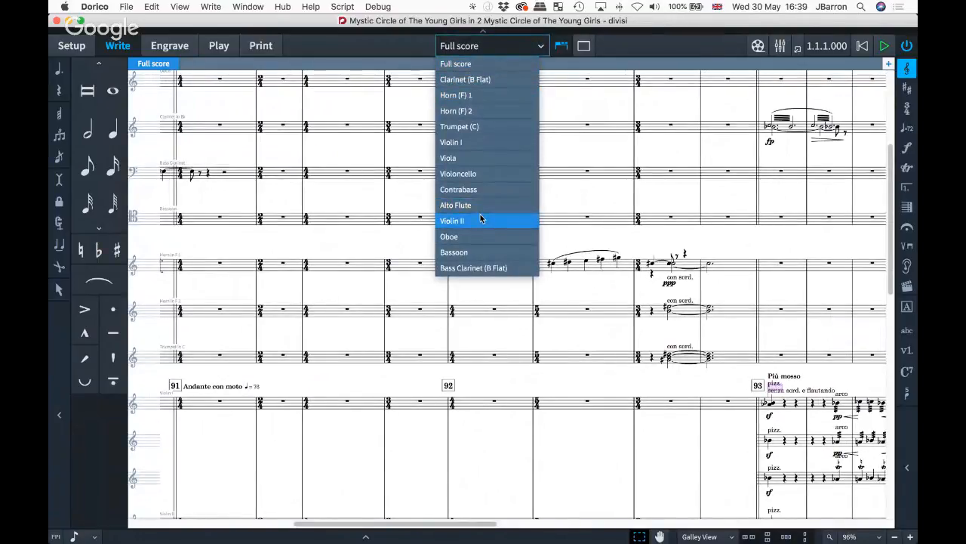
left_click(481, 220)
left_click(490, 47)
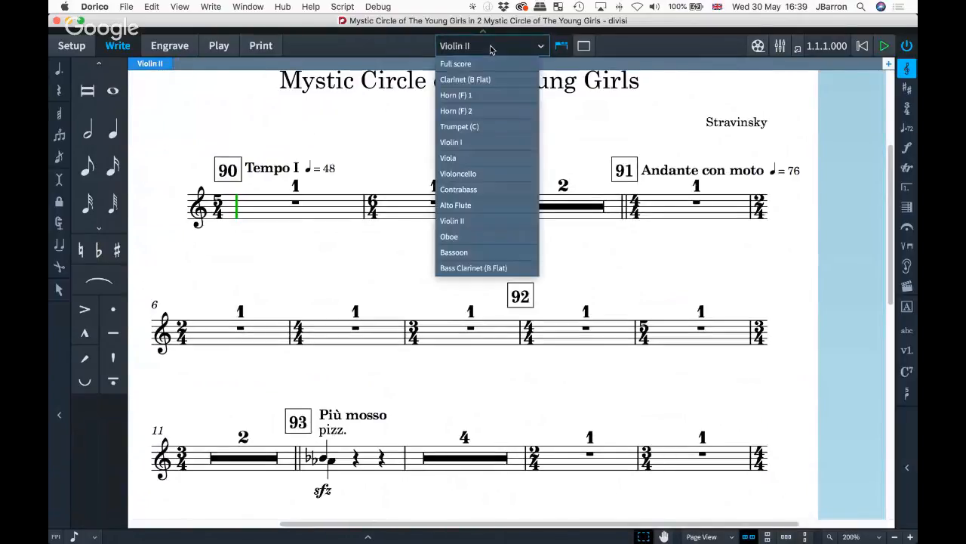
left_click(490, 143)
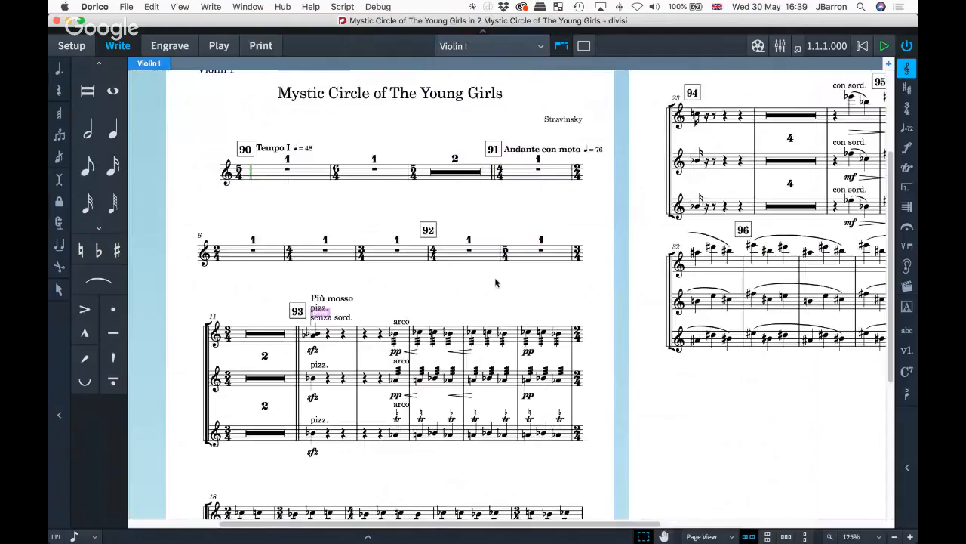
left_click(513, 45)
left_click(484, 64)
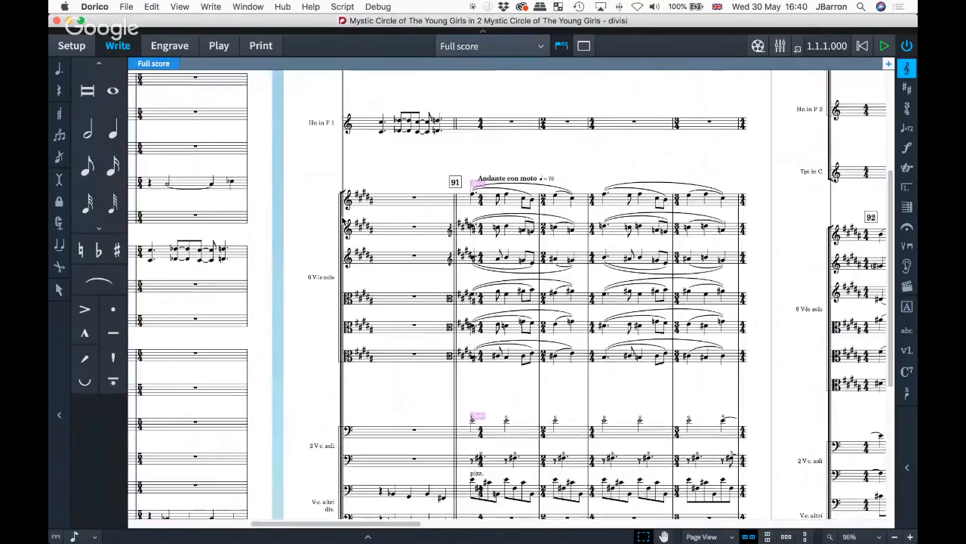
- Show the full score in page view from bar 90
key("alt+super+1")
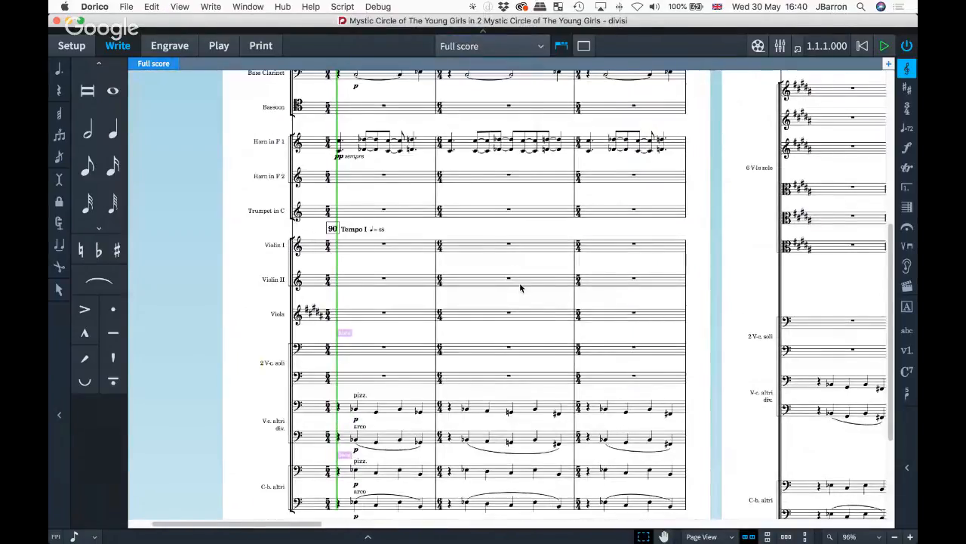
scroll(519, 287, "right", 3)
scroll(581, 275, "left", 4)
scroll(581, 275, "up", 2)
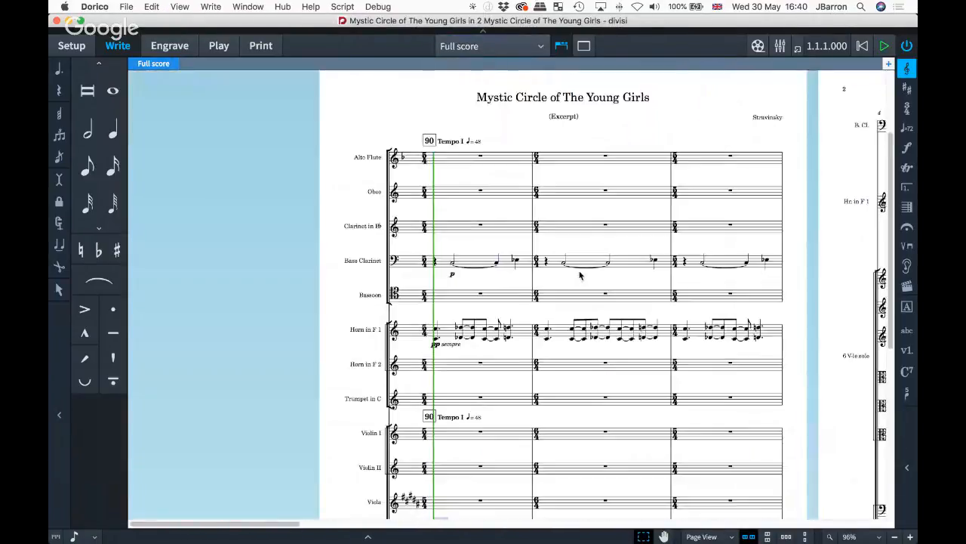
- Return to galley view and scroll to the viola and cello staves
key("alt+super+2")
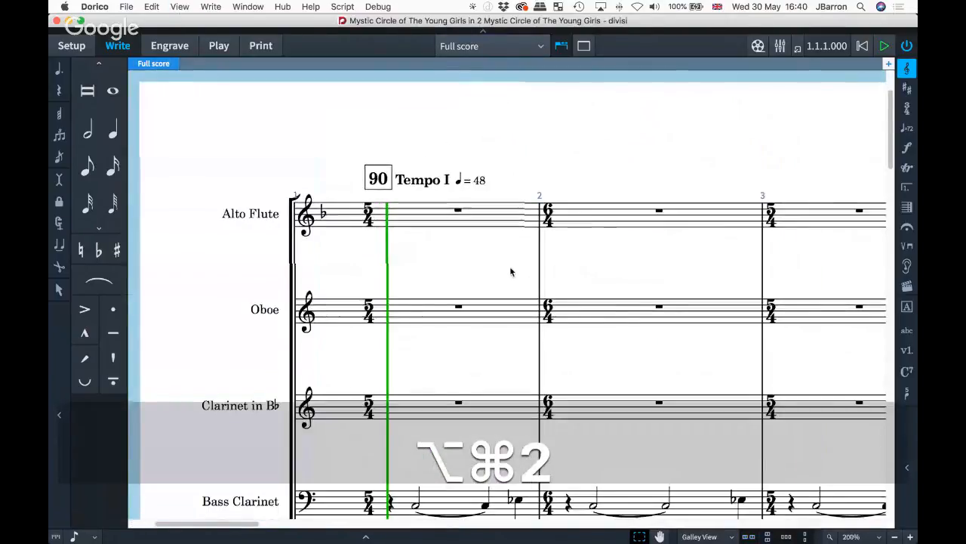
scroll(511, 272, "down", 3)
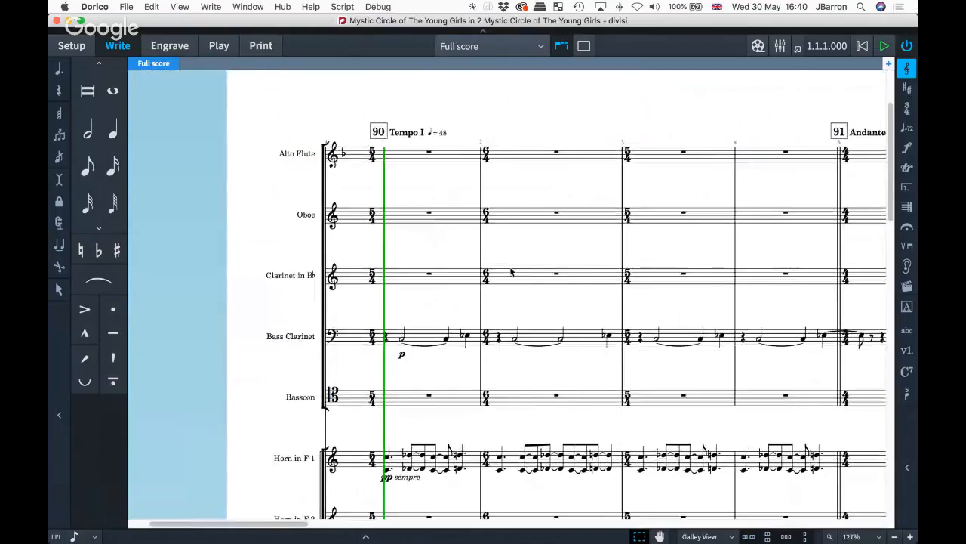
scroll(511, 272, "right", 3)
scroll(511, 272, "down", 1)
scroll(511, 272, "down", 2)
scroll(511, 272, "right", 1)
scroll(512, 272, "down", 5)
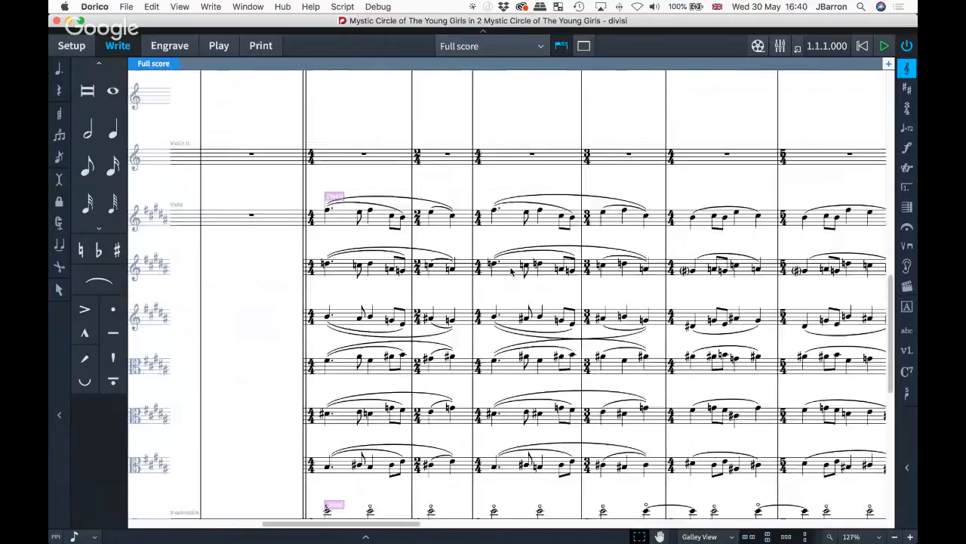
scroll(510, 267, "down", 3)
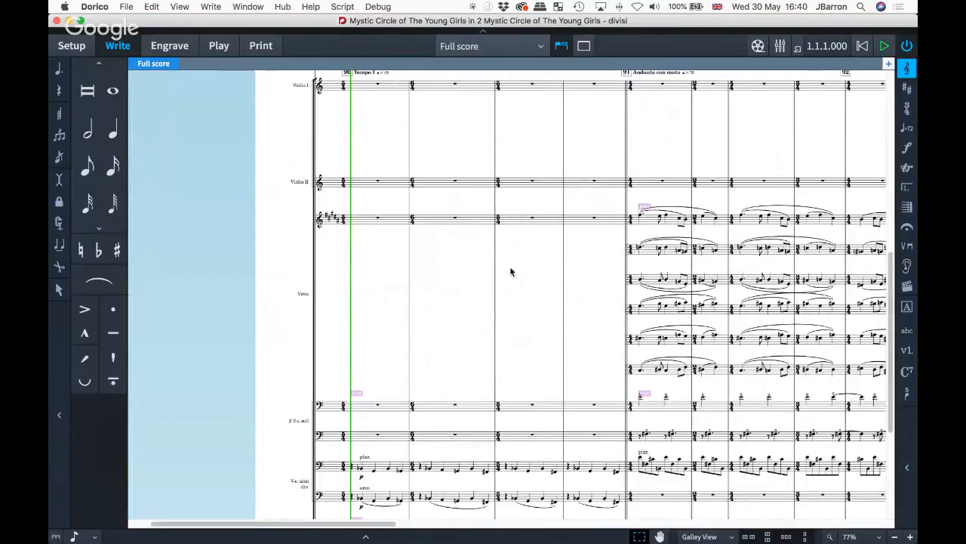
- Open the viola staff's divisi settings and close them without changes
right_click(508, 221)
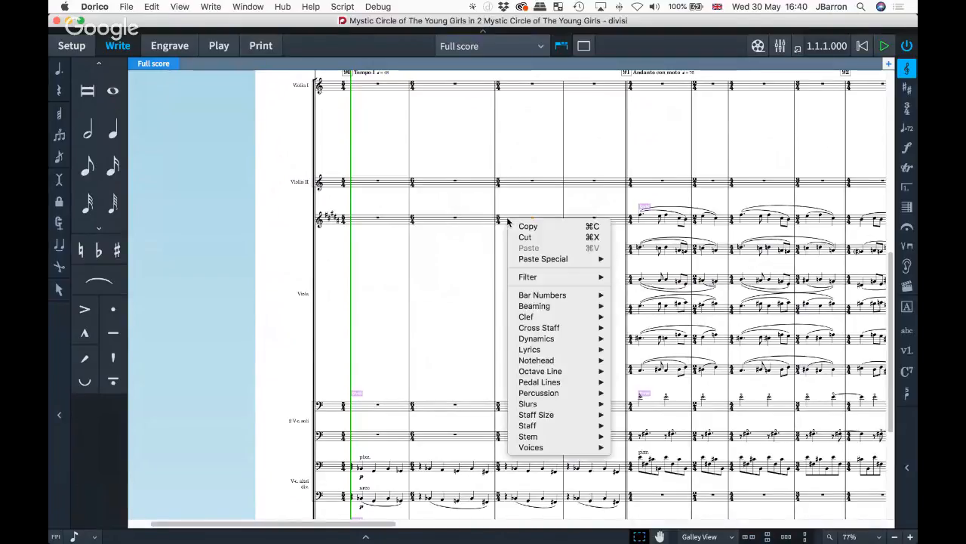
mouse_move(541, 426)
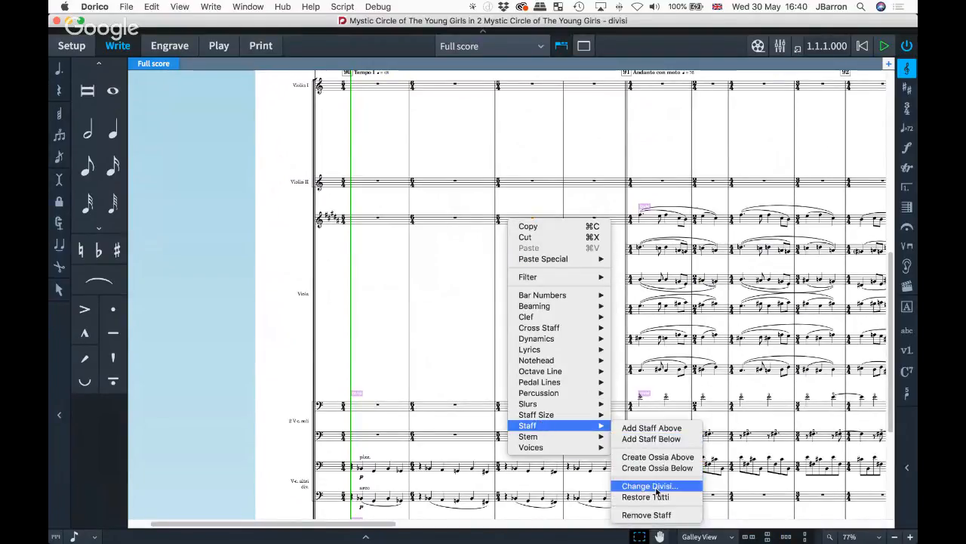
left_click(651, 486)
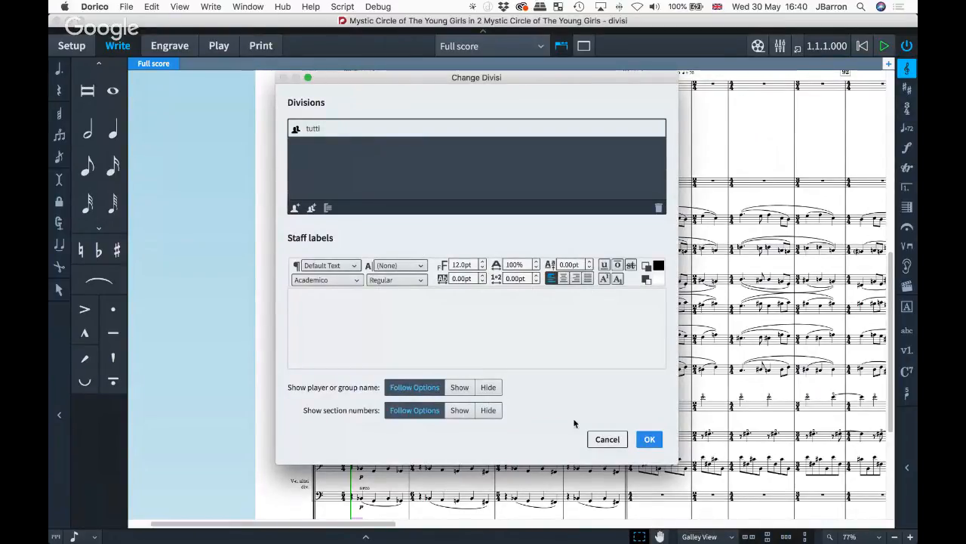
left_click(596, 438)
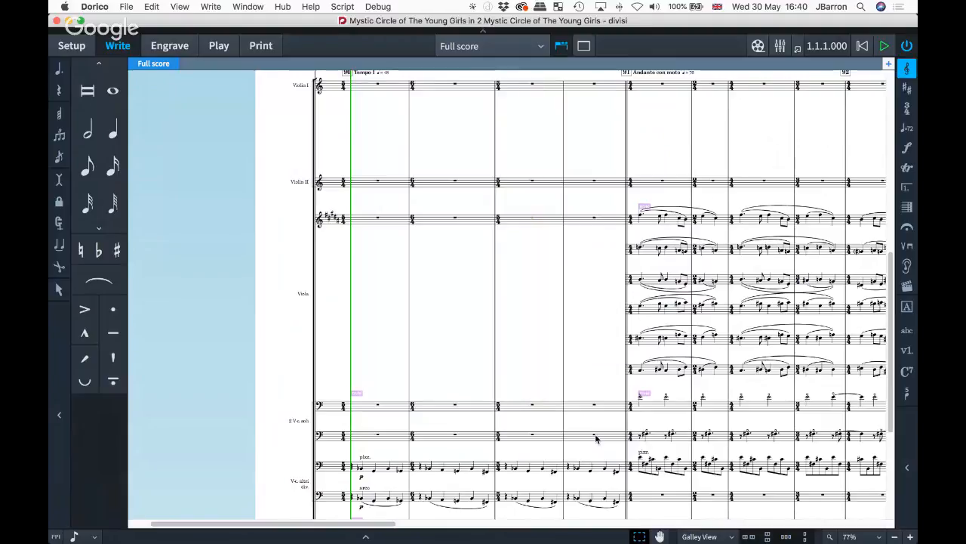
- Restore the viola to a single tutti staff
right_click(507, 224)
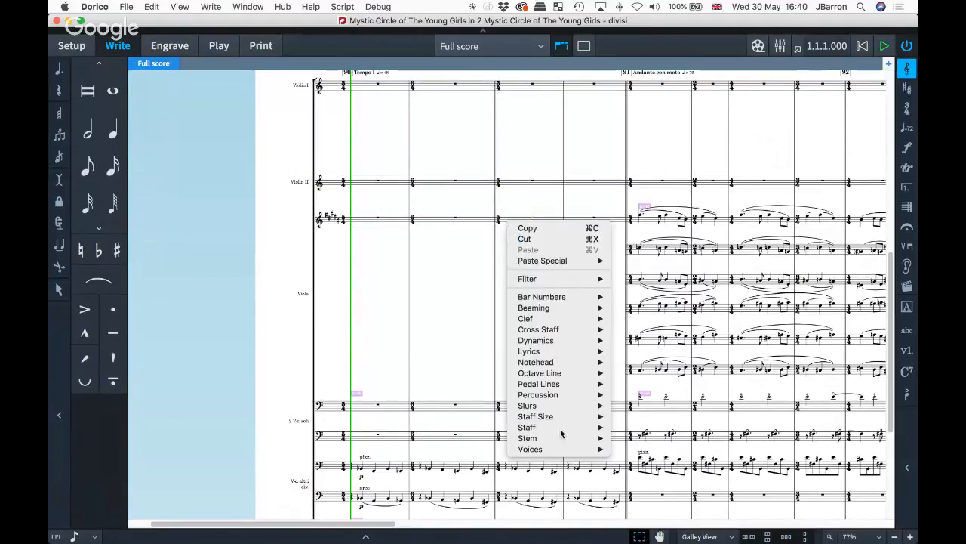
mouse_move(560, 428)
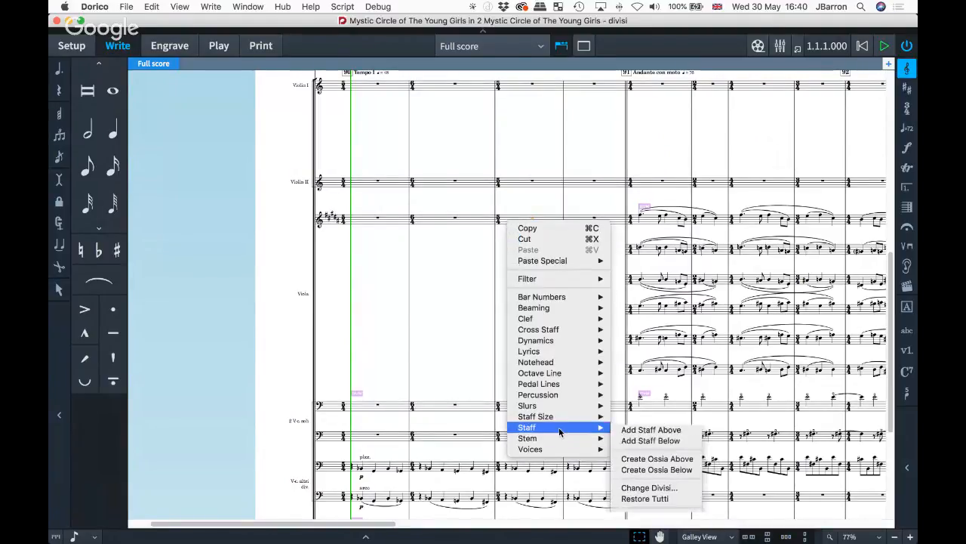
left_click(638, 499)
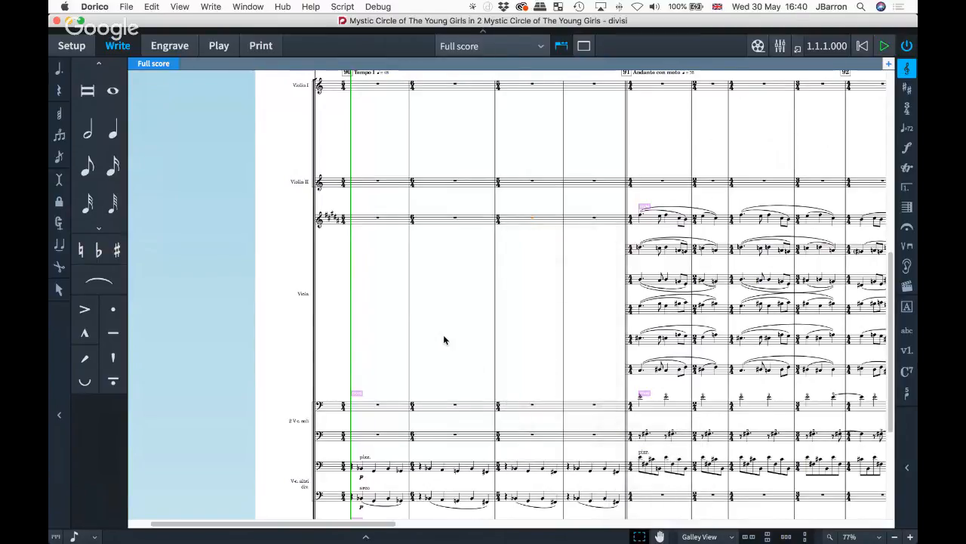
- Look through the Staff submenu for the divisi staves, then dismiss it
right_click(518, 222)
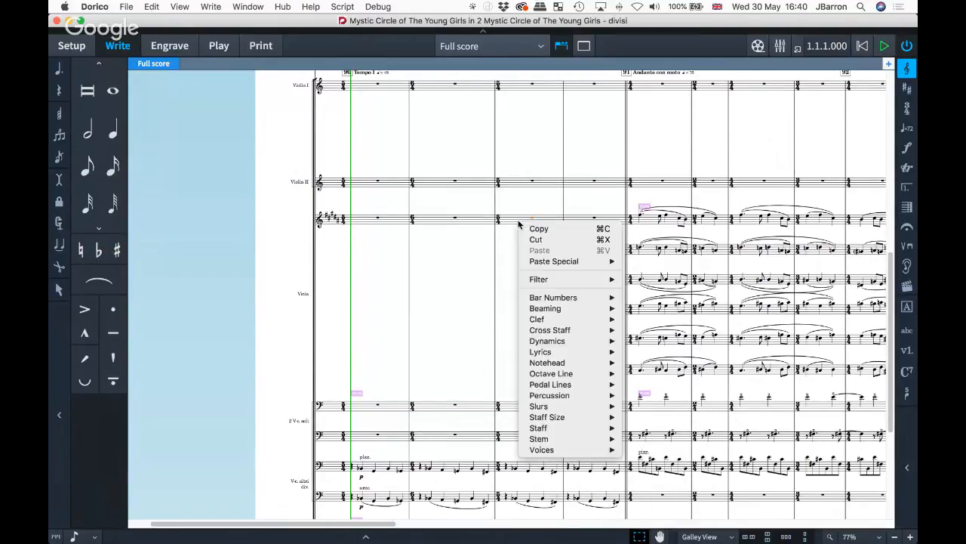
mouse_move(532, 430)
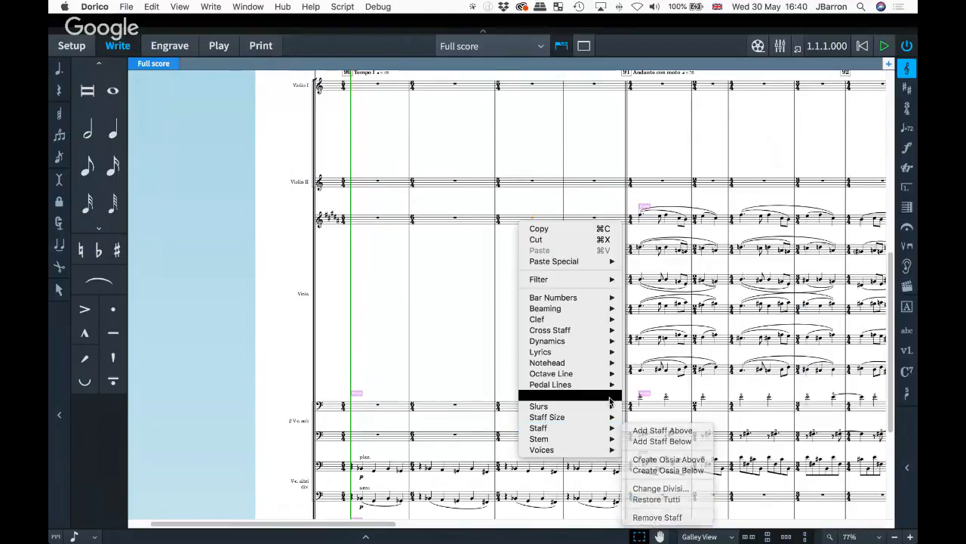
mouse_move(607, 429)
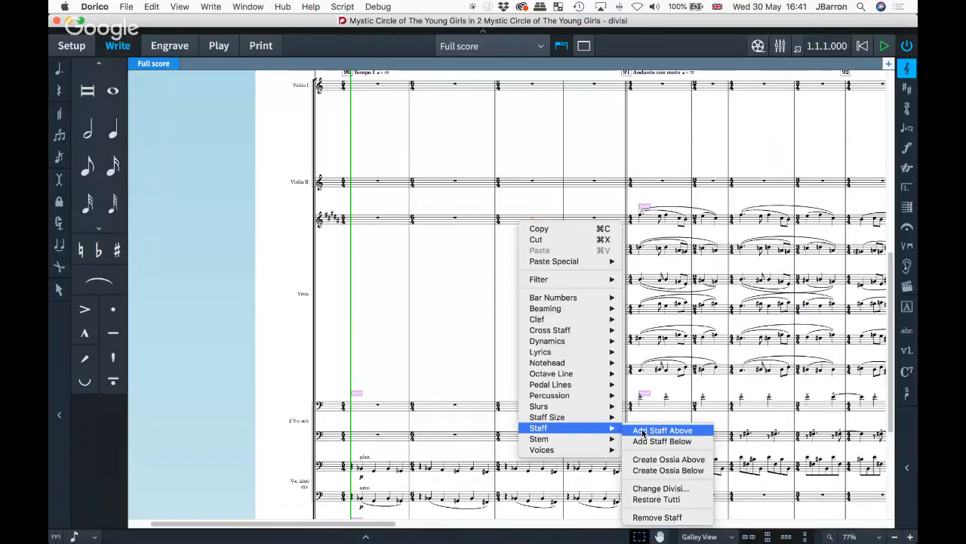
left_click(486, 306)
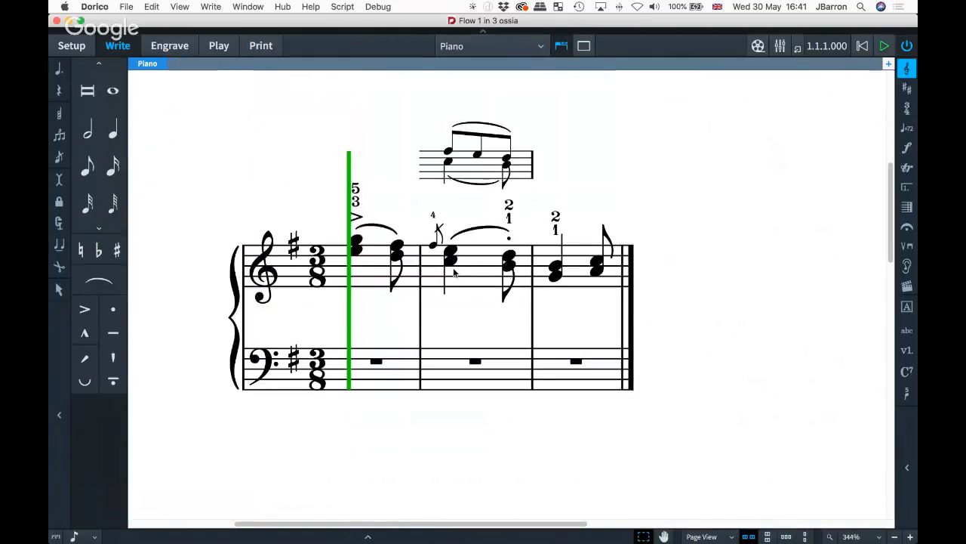
- Create an ossia staff below bar 2 of the piano
scroll(455, 274, "up", 2)
scroll(455, 274, "right", 1)
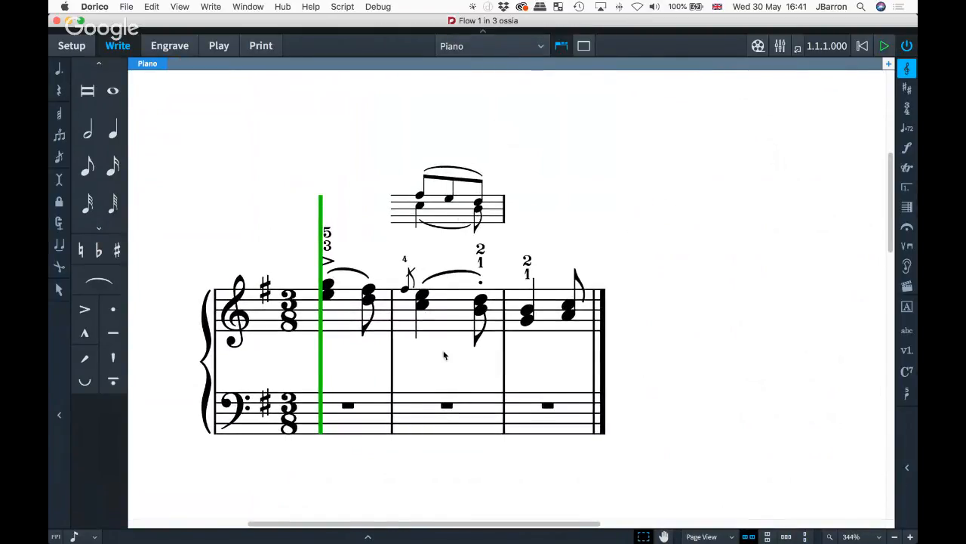
scroll(443, 356, "down", 2)
right_click(425, 369)
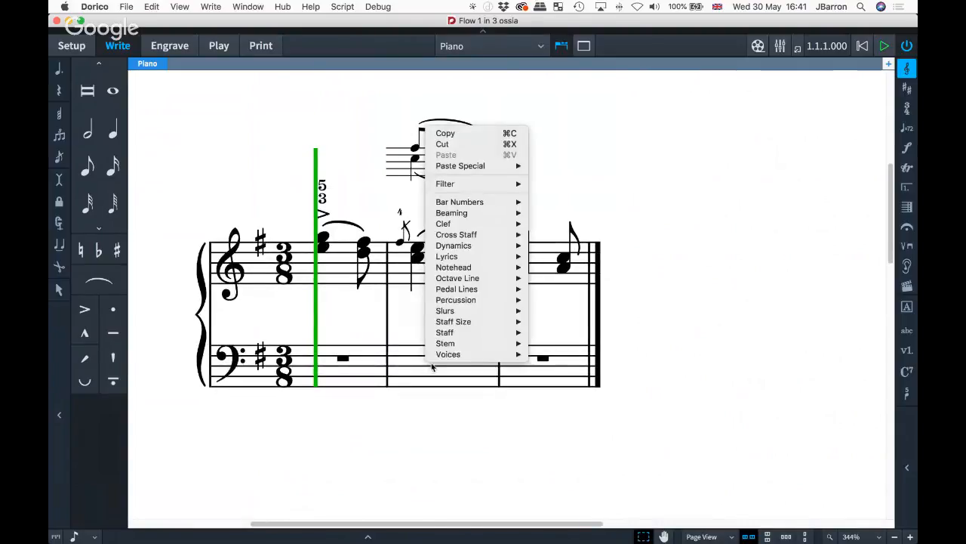
mouse_move(453, 332)
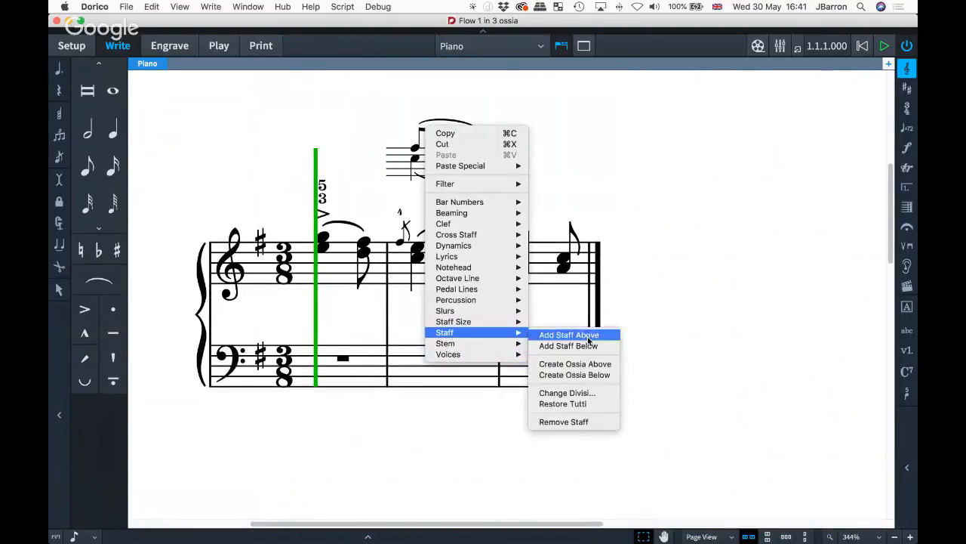
left_click(592, 375)
scroll(470, 415, "down", 2)
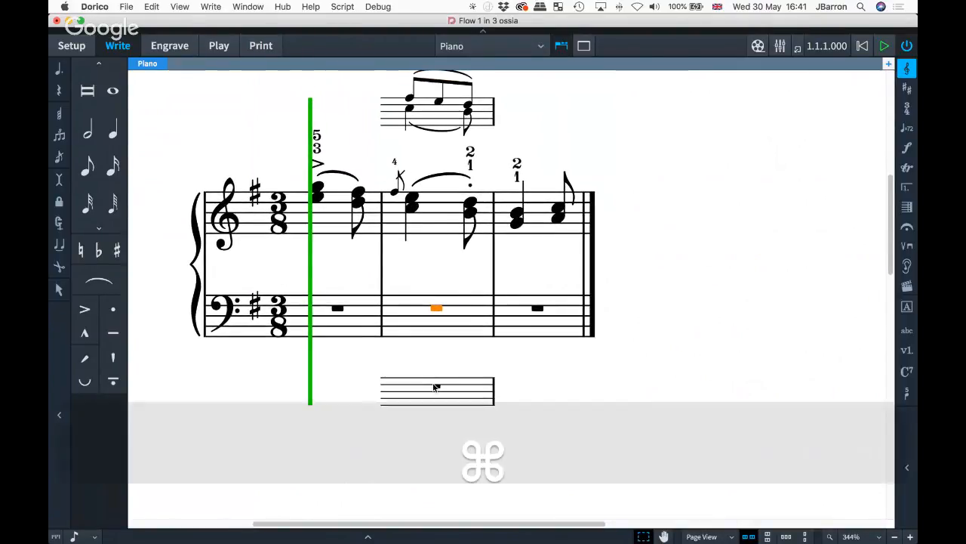
- Turn off 'Show playhead when stopped' in Preferences and apply
key("super+comma")
scroll(689, 197, "down", 15)
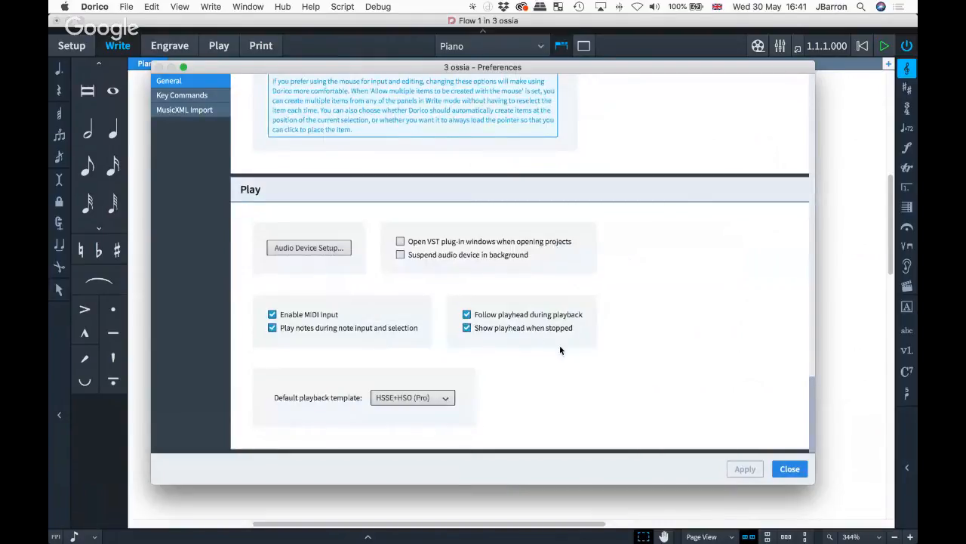
left_click(524, 329)
left_click(745, 469)
left_click(789, 468)
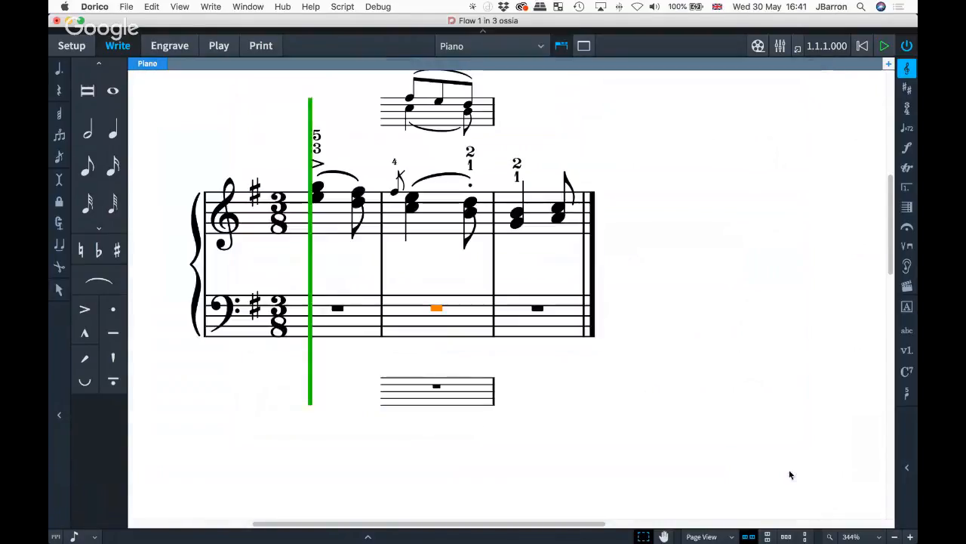
- Try entering notes in bar 2 and moving the caret onto the ossia, then stop
scroll(518, 340, "up", 3)
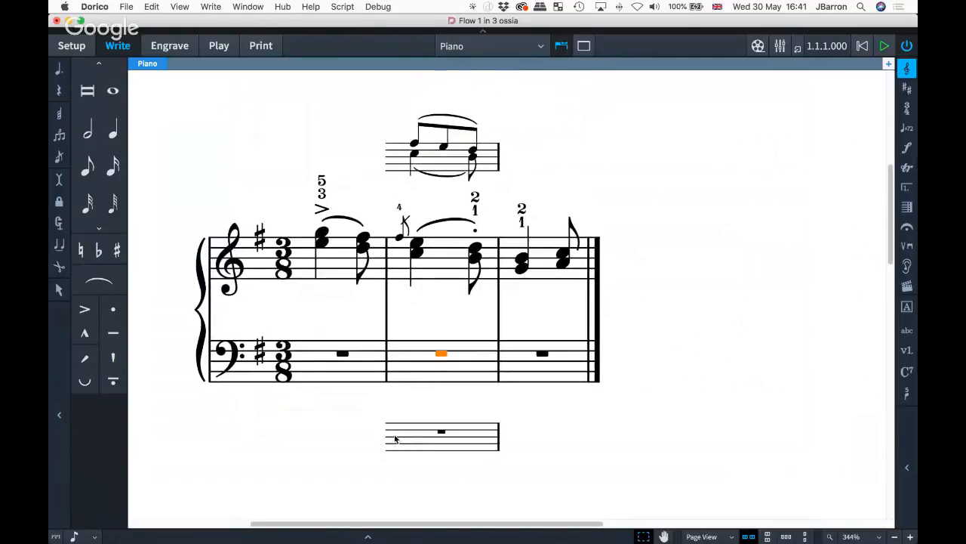
double_click(408, 361)
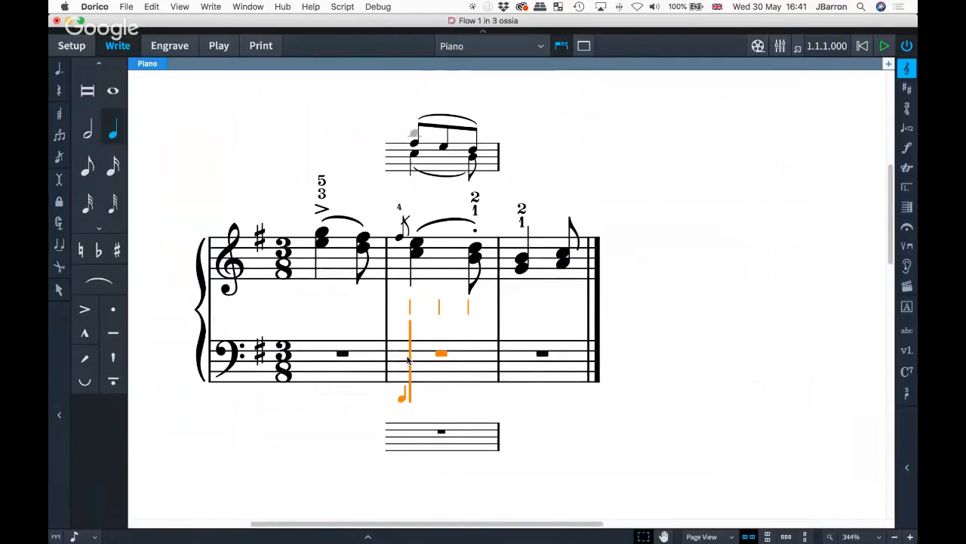
key("Right")
key("Left")
key("Down")
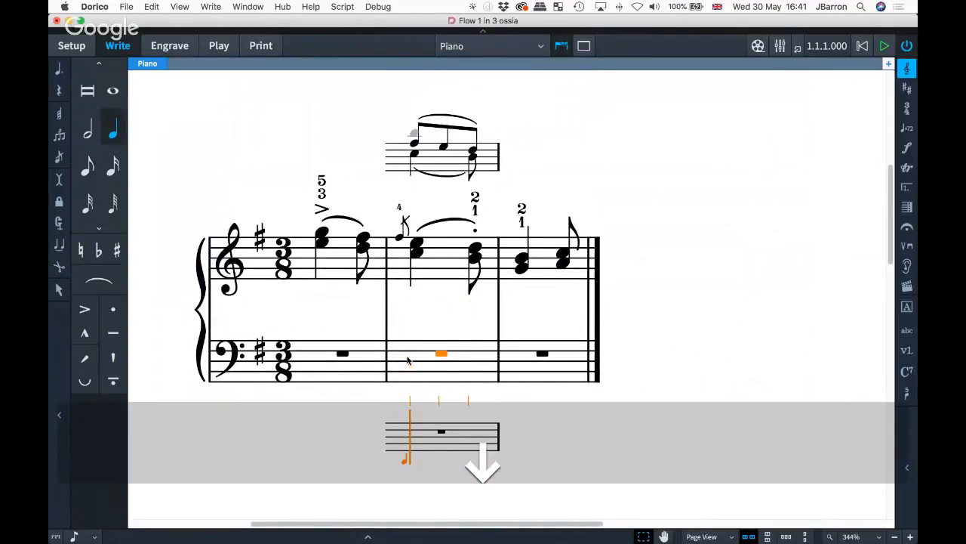
key("Escape")
- Enter sixteenth notes D, E and F♯ on the lower ossia, then open Engraving Options
double_click(408, 441)
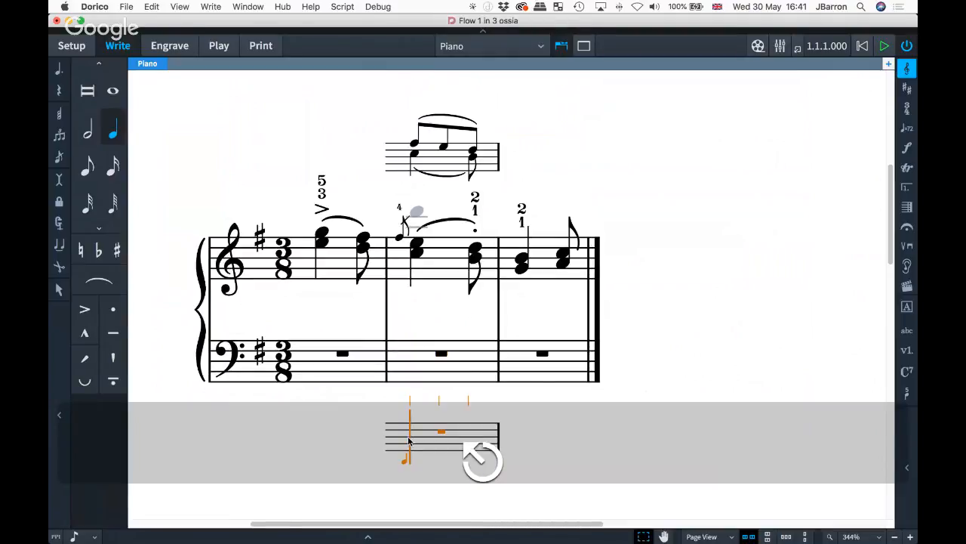
scroll(408, 441, "down", 1)
scroll(409, 441, "down", 2)
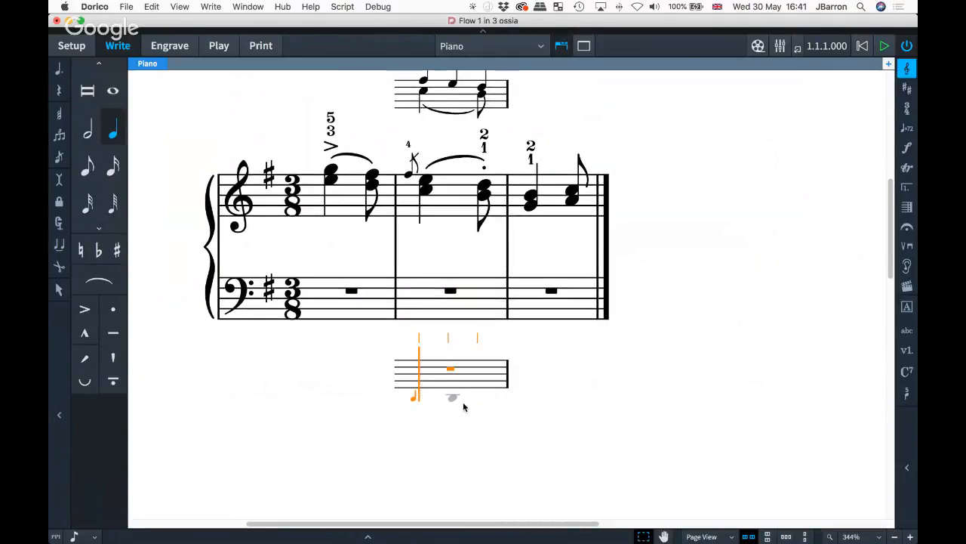
key("4")
key("d")
key("e")
key("f")
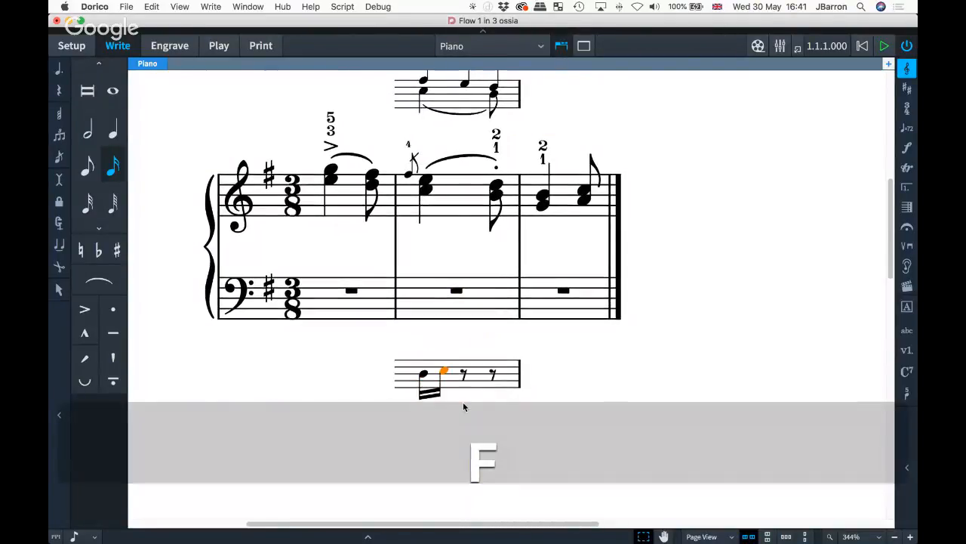
key("super+z")
scroll(464, 407, "up", 2)
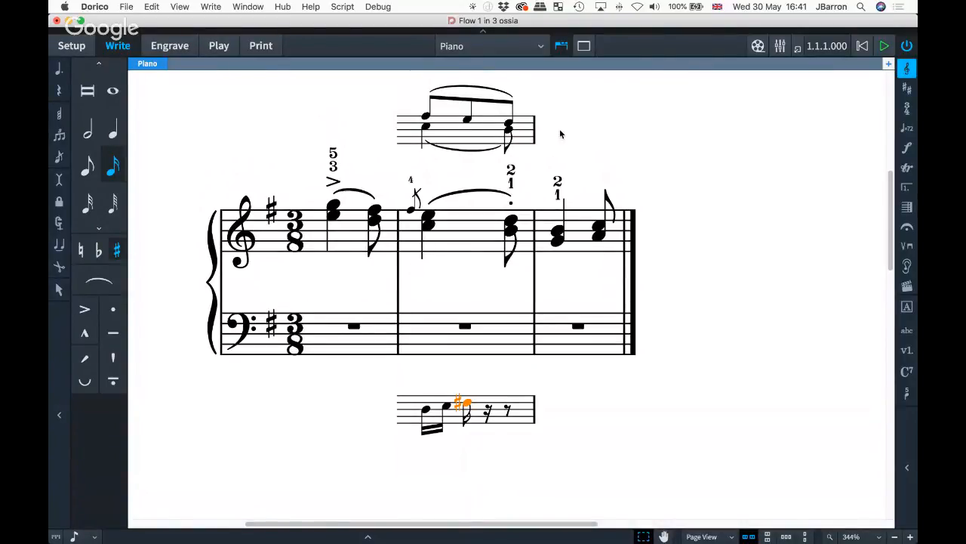
key("shift+super+e")
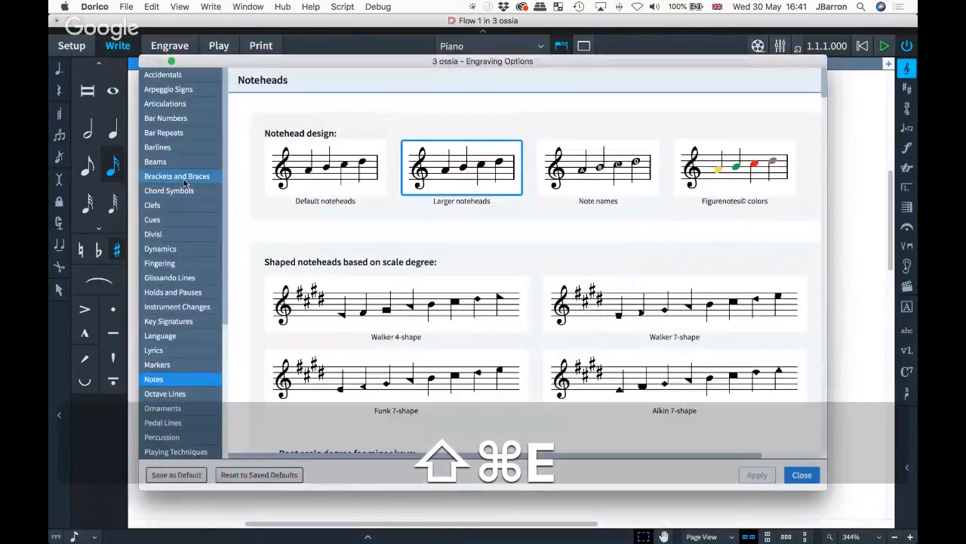
- Review the ossia barline settings on the Barlines page of Engraving Options
left_click(179, 154)
scroll(564, 258, "down", 10)
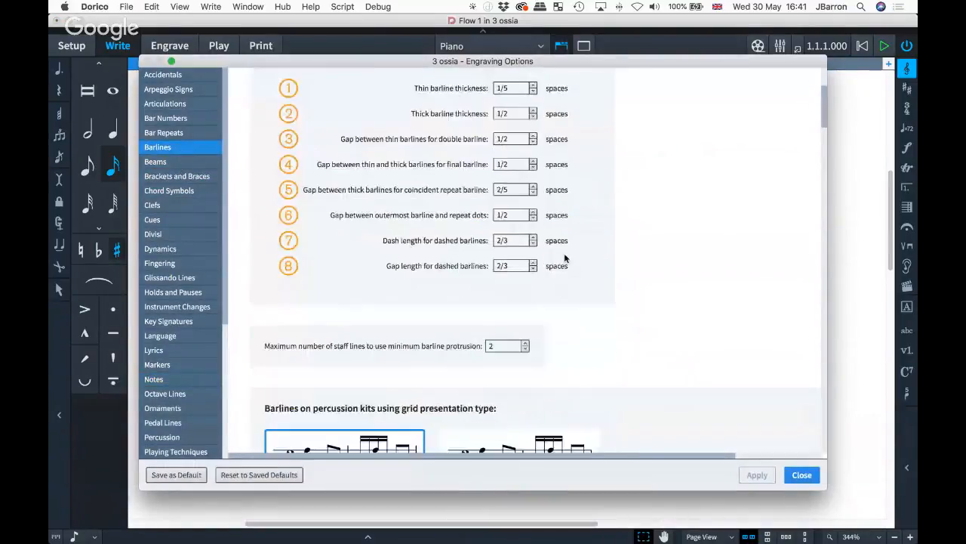
scroll(563, 258, "down", 10)
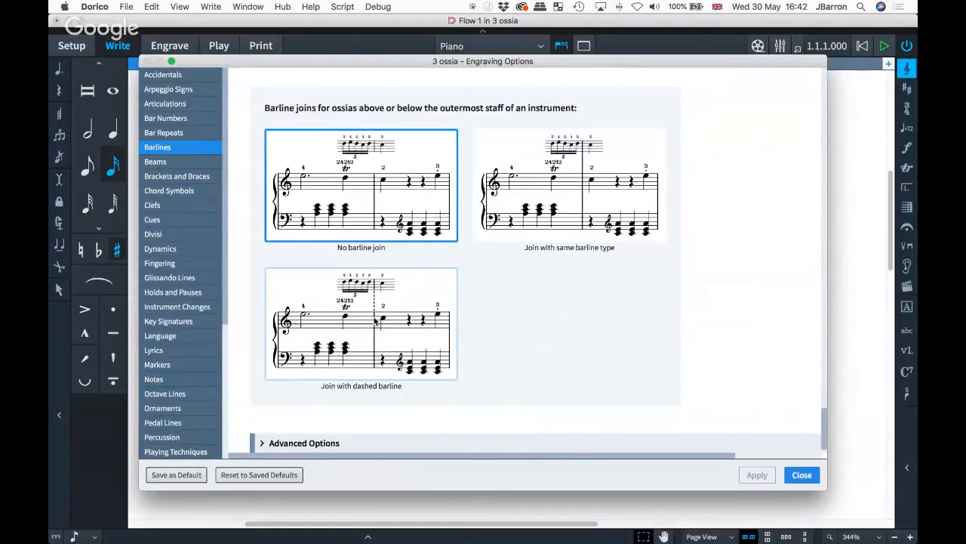
scroll(391, 208, "up", 2)
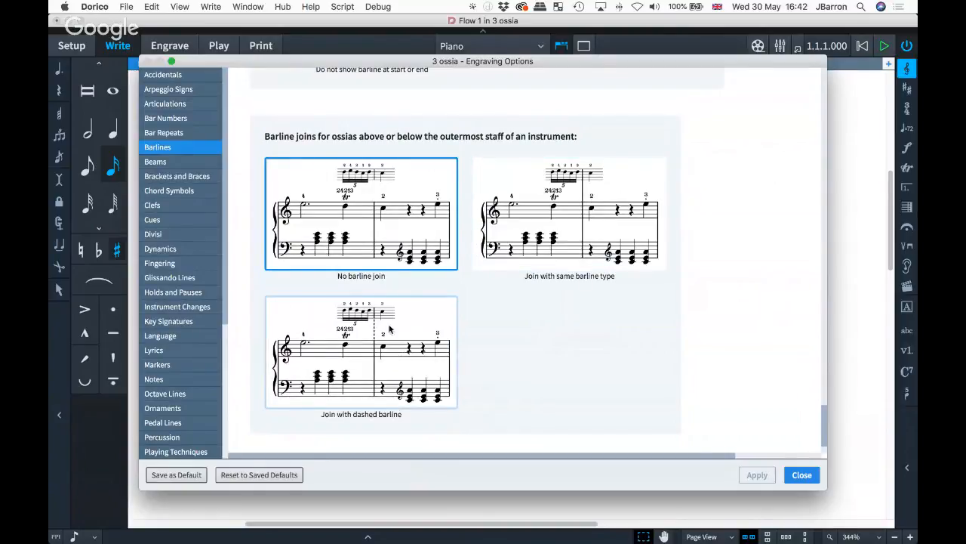
scroll(393, 329, "up", 5)
scroll(395, 328, "up", 9)
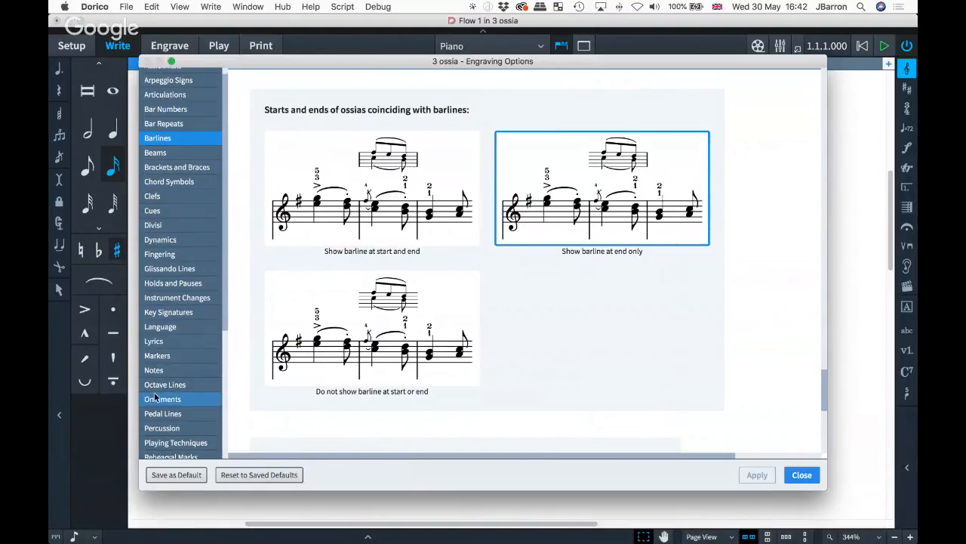
scroll(162, 378, "down", 5)
- Review the Staves page's ossia settings, moving the dialog aside to compare with the score
left_click(172, 375)
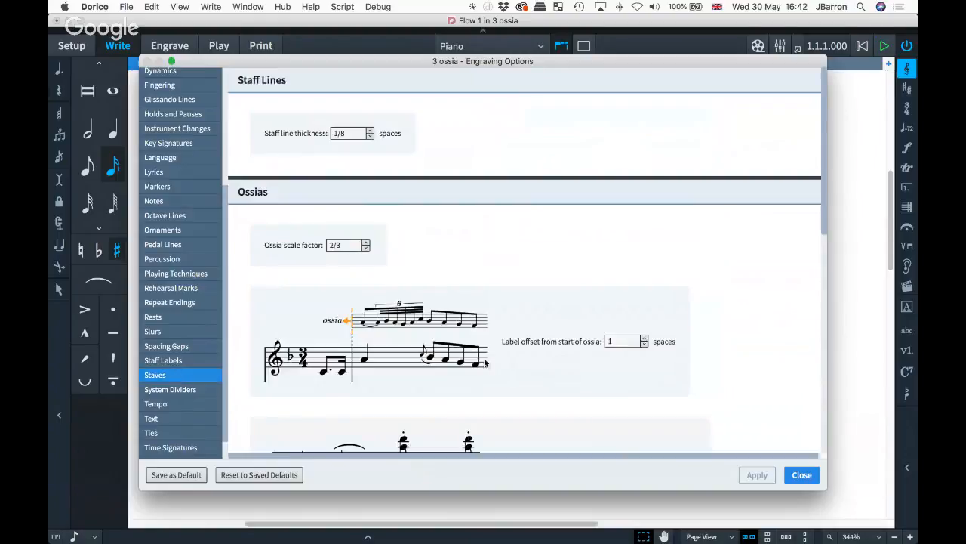
scroll(493, 360, "down", 10)
scroll(493, 360, "up", 10)
scroll(495, 361, "down", 4)
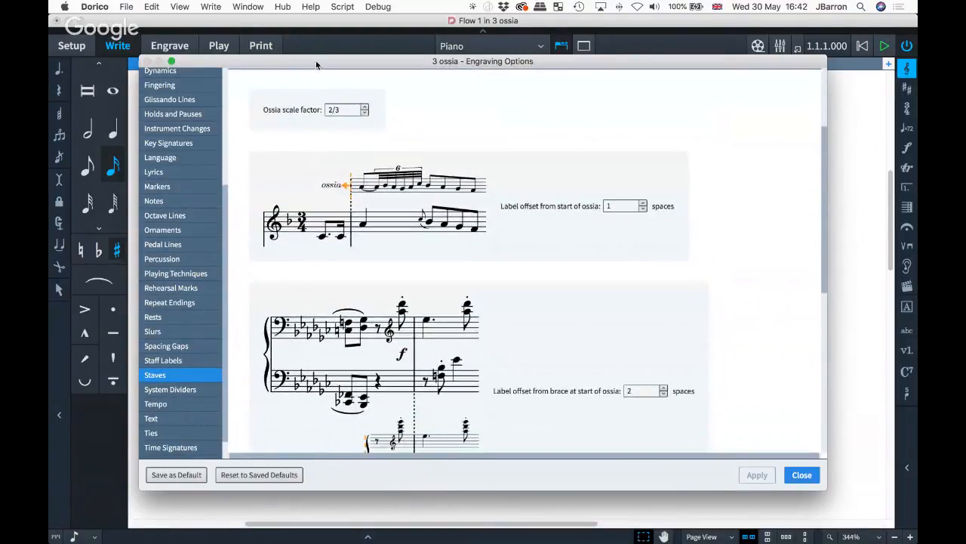
left_click_drag(317, 62, 389, 282)
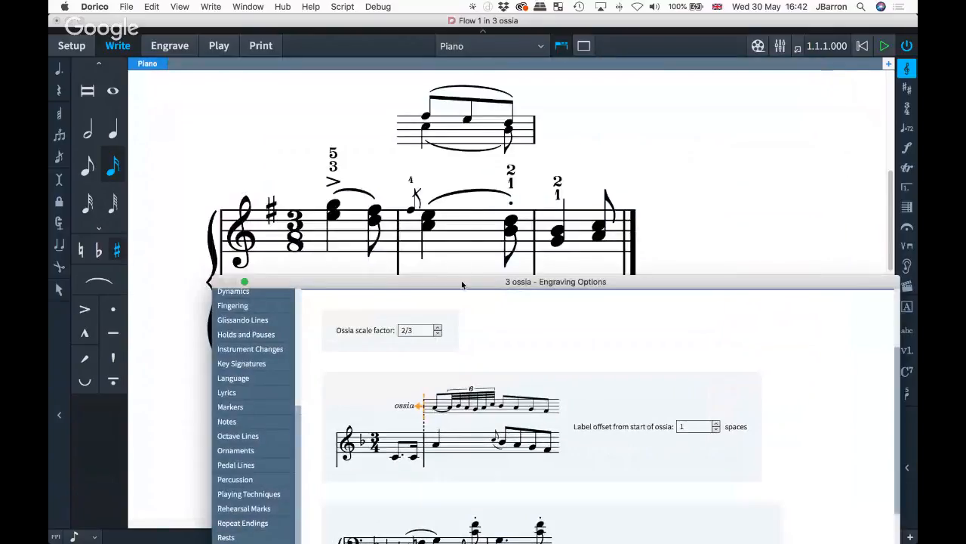
left_click_drag(464, 285, 418, 70)
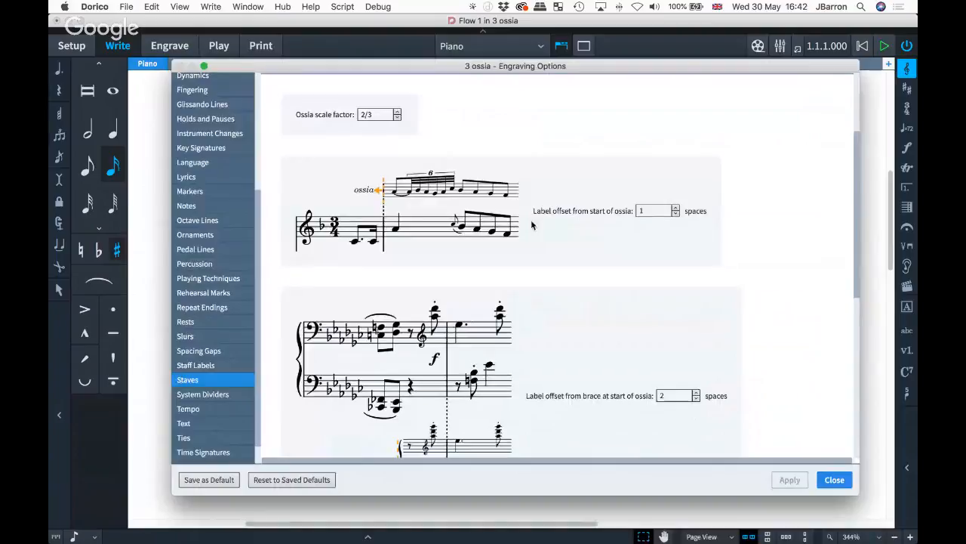
scroll(593, 297, "down", 3)
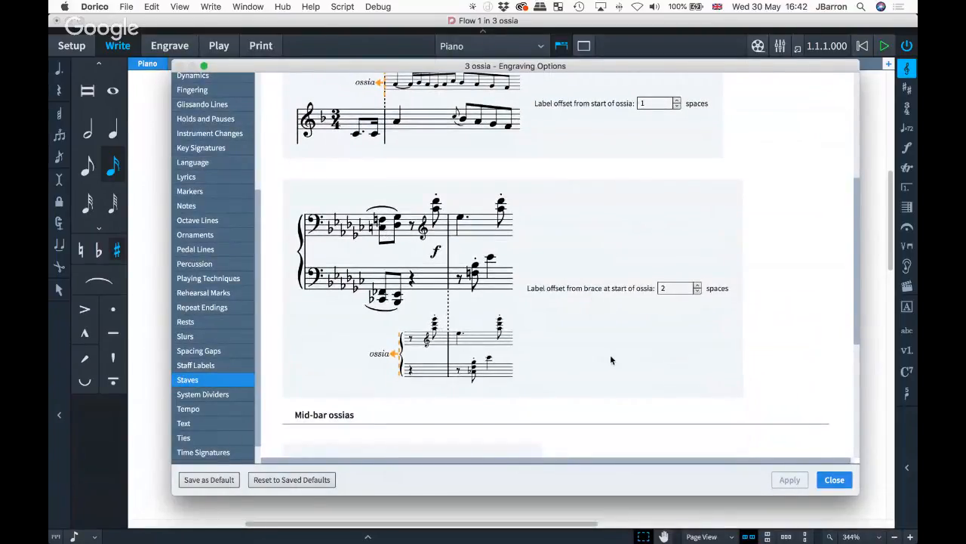
scroll(612, 360, "down", 6)
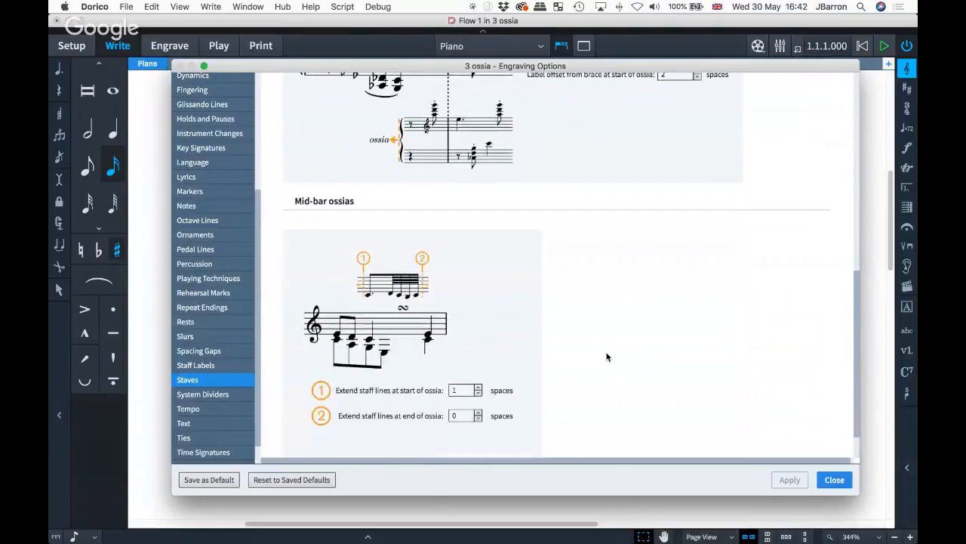
scroll(619, 308, "down", 1)
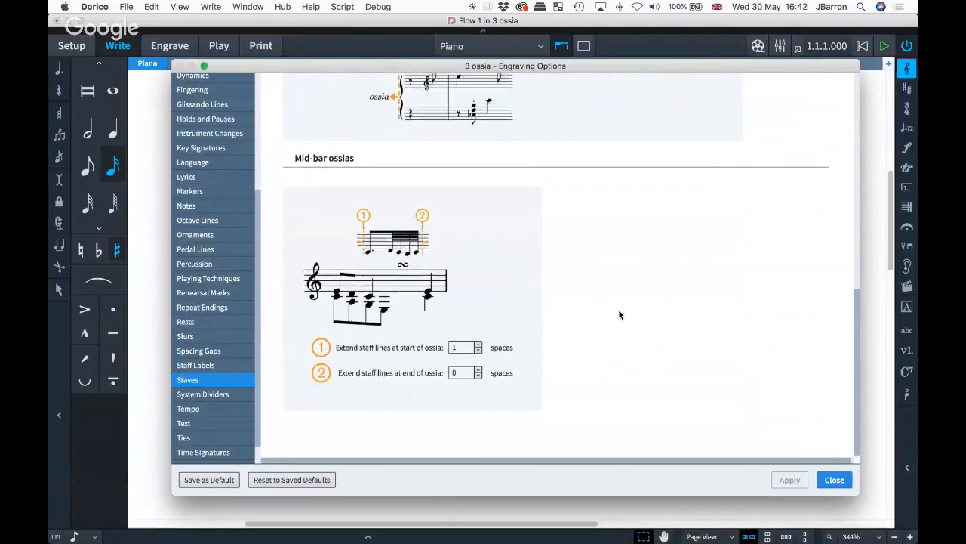
scroll(618, 315, "up", 6)
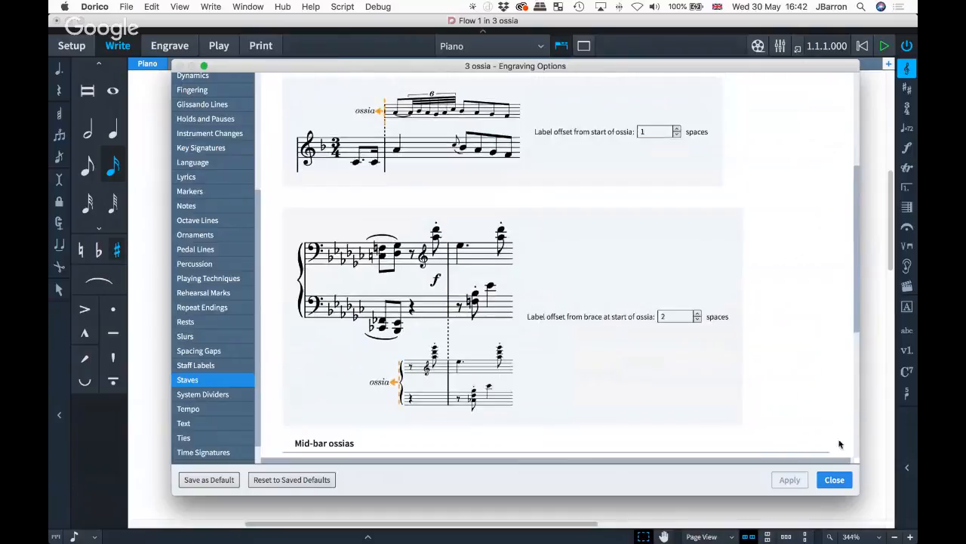
- Close Engraving Options and bring up actions for the bass-staff rest in bar 3
left_click(834, 480)
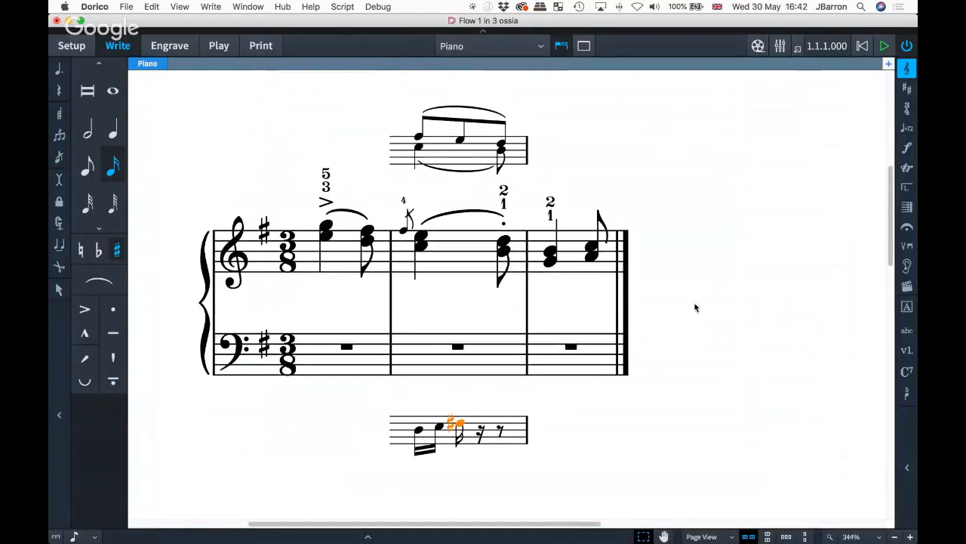
left_click(555, 366)
right_click(556, 366)
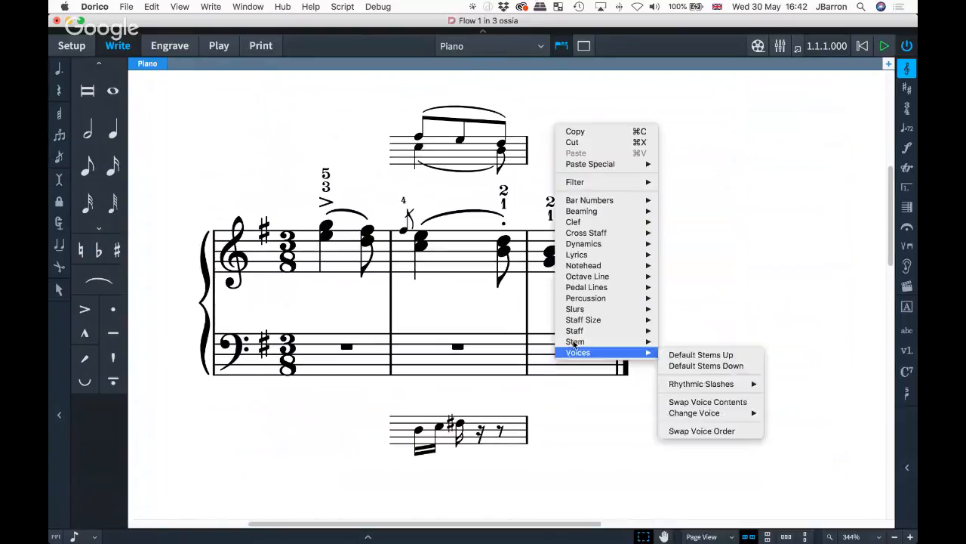
- Remove the piano's bass staff from bar 3, then switch to the All You Need Is Love project
mouse_move(574, 335)
left_click(700, 419)
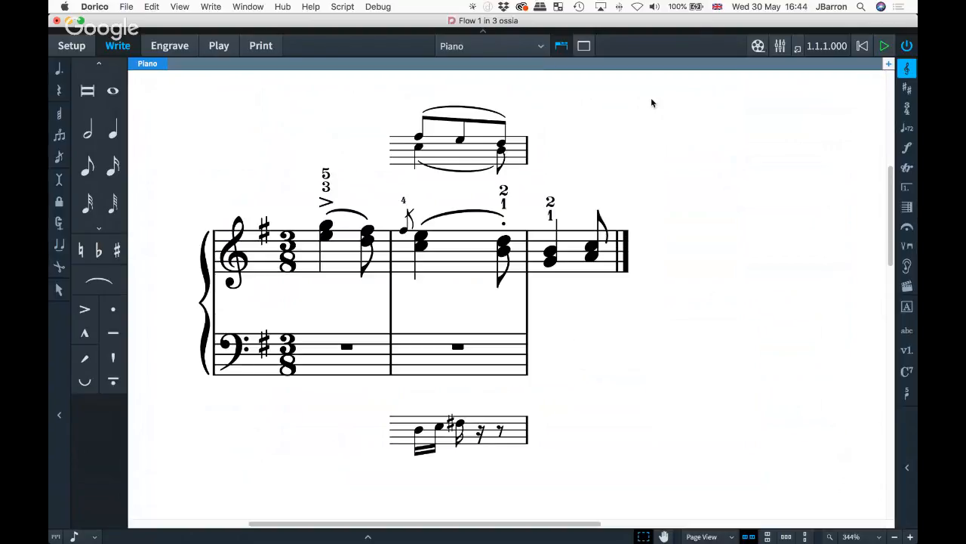
key("super+grave")
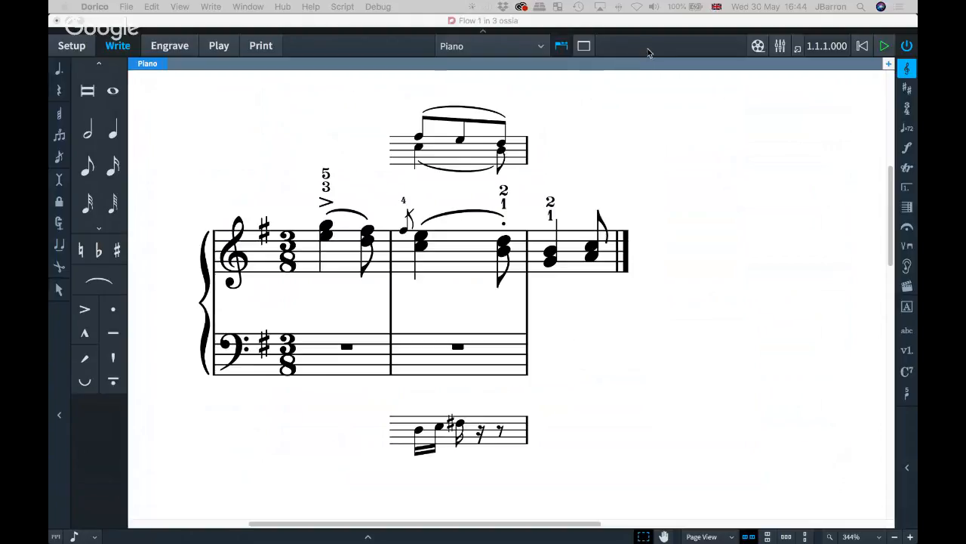
left_click(652, 52)
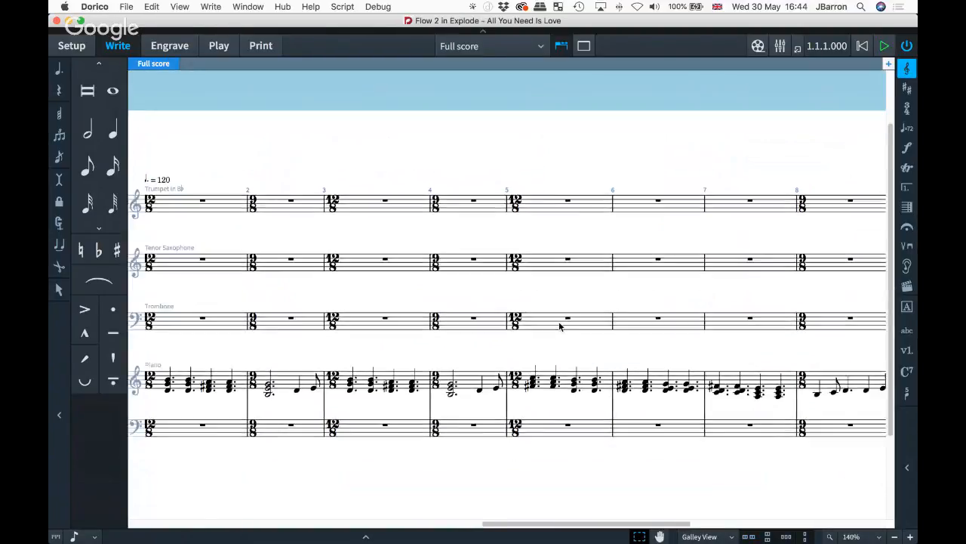
- Copy the piano right-hand chords from bars 1–8
left_click(207, 364)
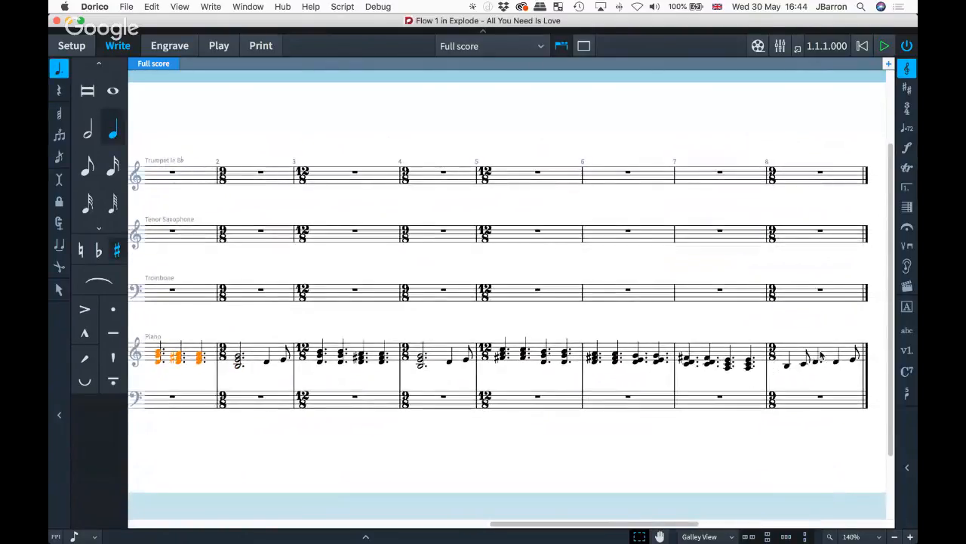
left_click(829, 355, "shift")
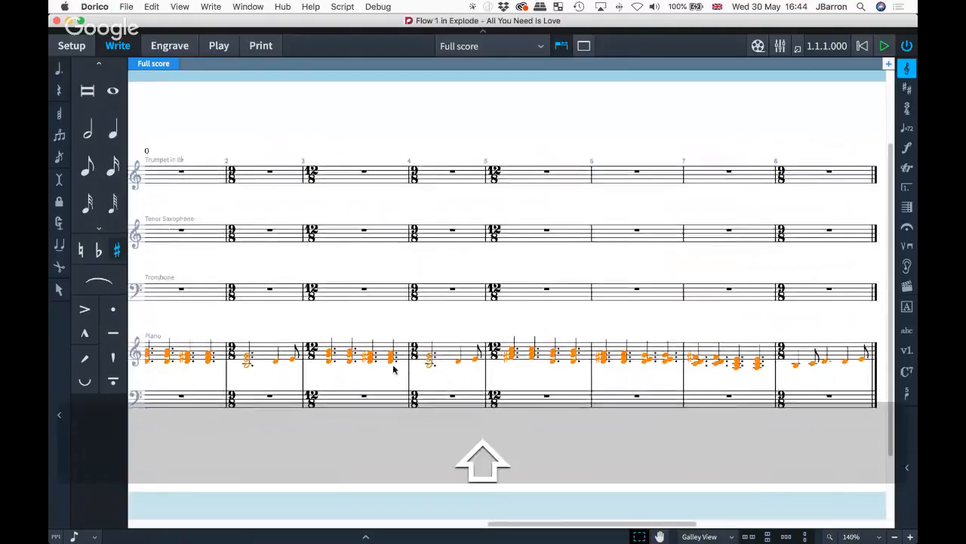
key("super+c")
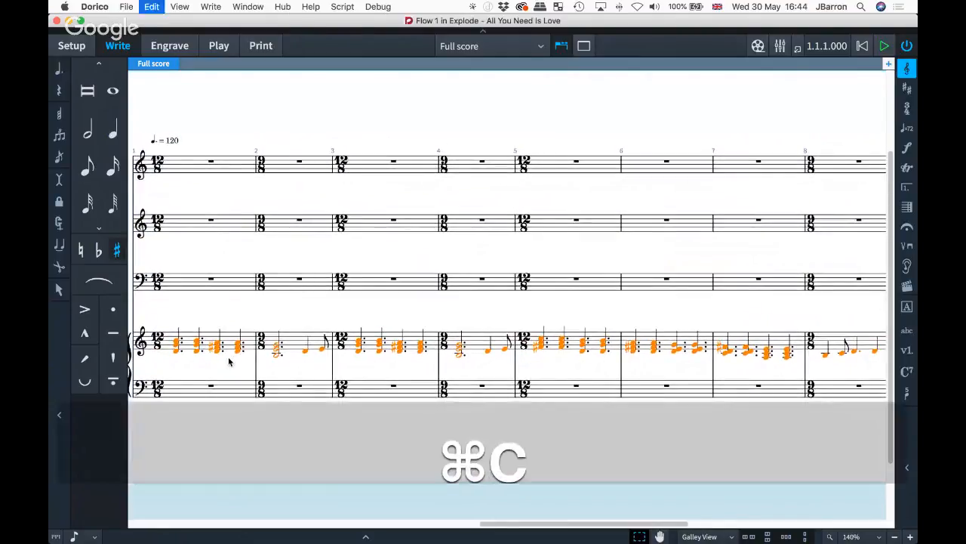
- Select bar 1 of the trumpet through trombone staves and open Paste Special
left_click(211, 162)
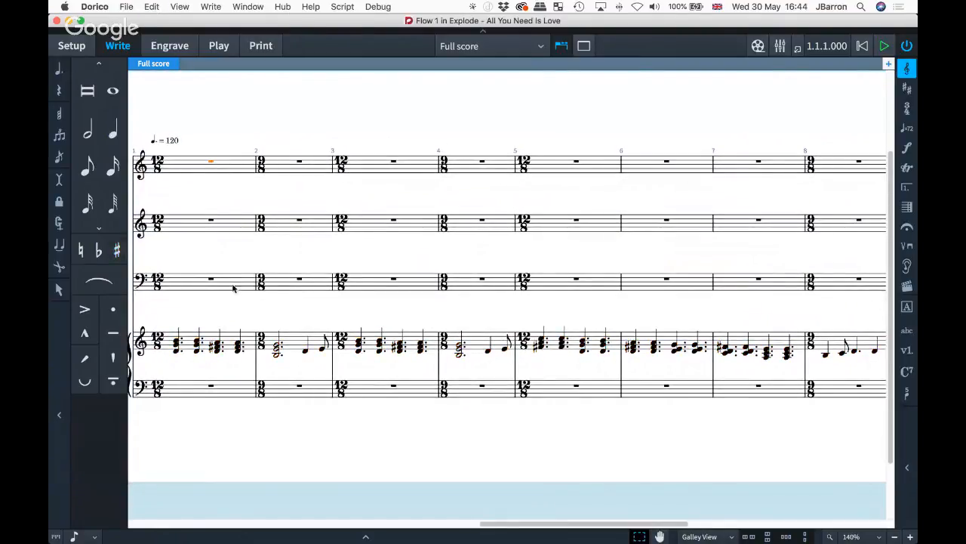
left_click(232, 285, "shift")
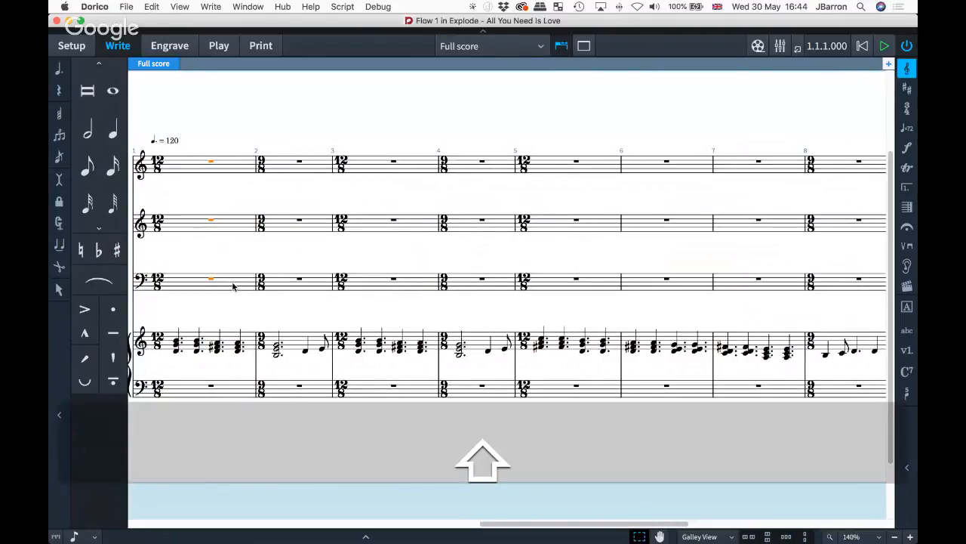
scroll(233, 286, "left", 2)
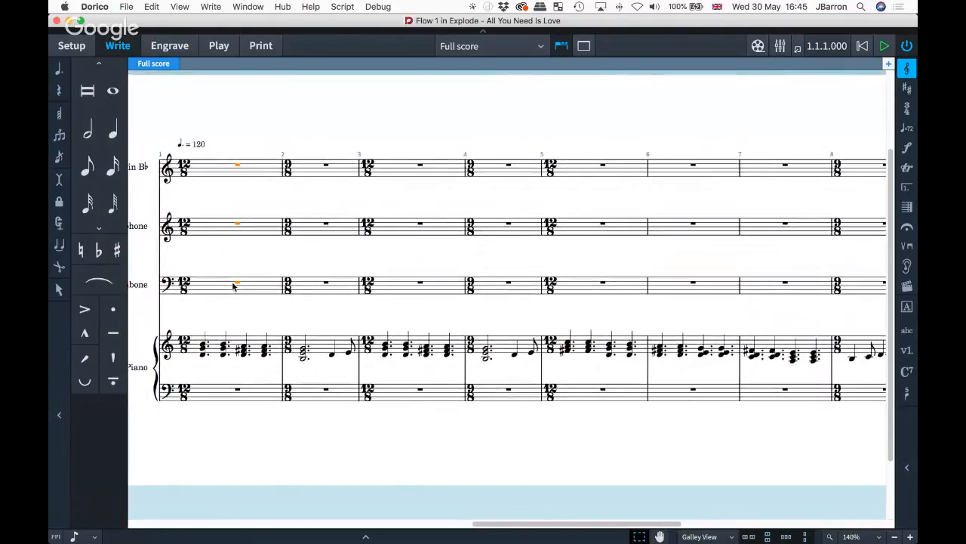
left_click(153, 6)
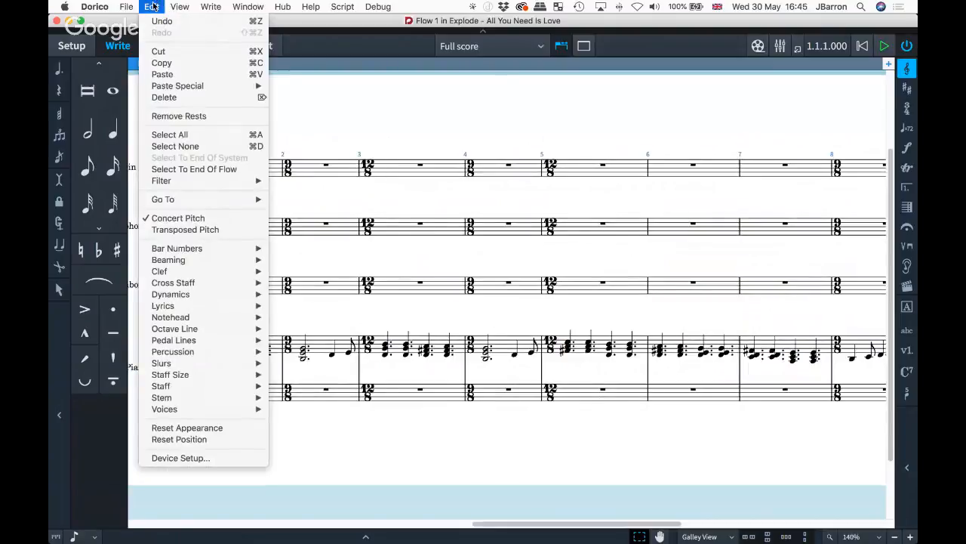
mouse_move(171, 85)
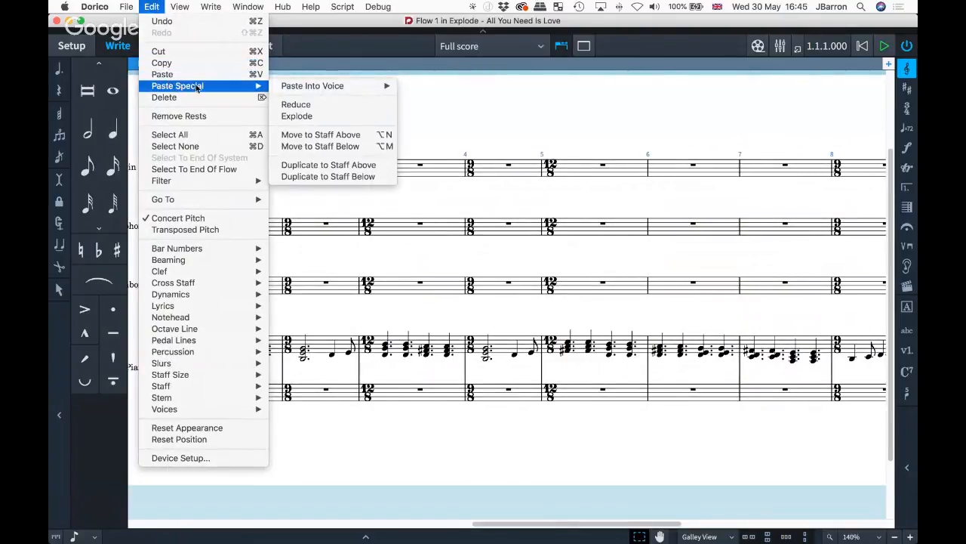
- Explode the copied chords into trumpet, tenor saxophone and trombone lines across bars 1–8
left_click(308, 117)
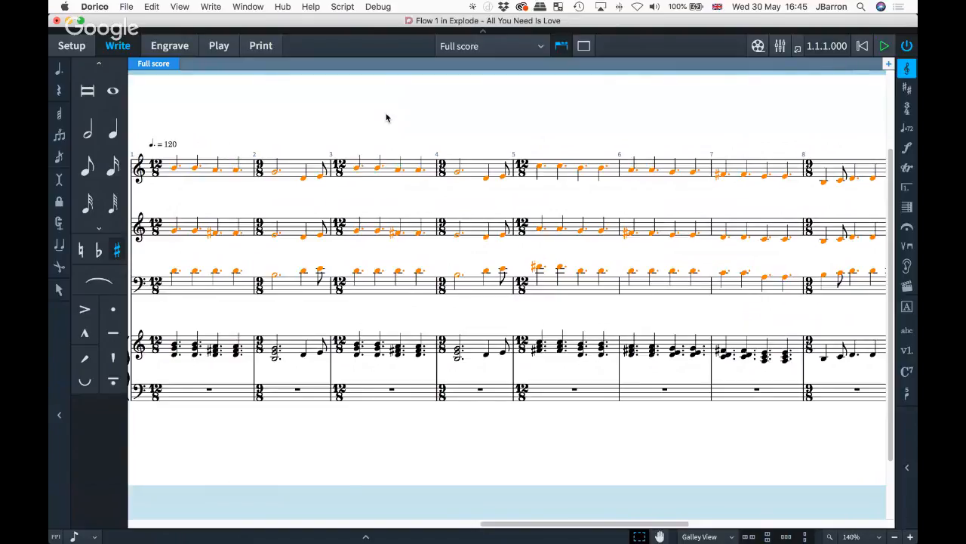
scroll(386, 117, "right", 10)
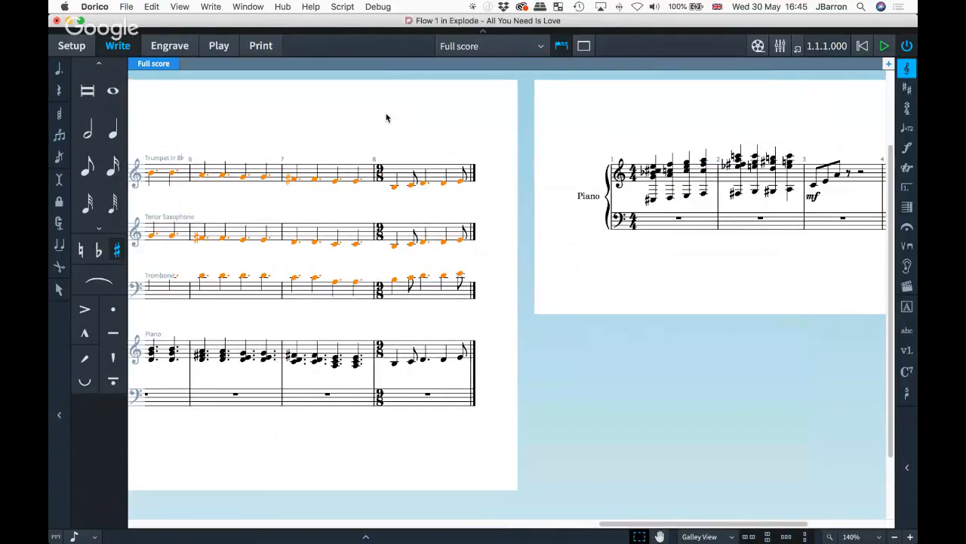
scroll(479, 205, "left", 6)
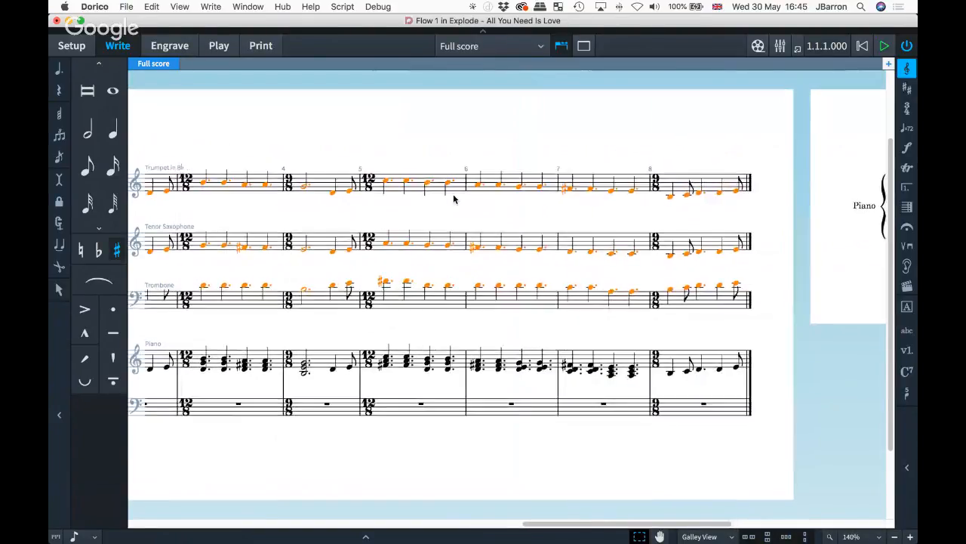
scroll(454, 198, "left", 3)
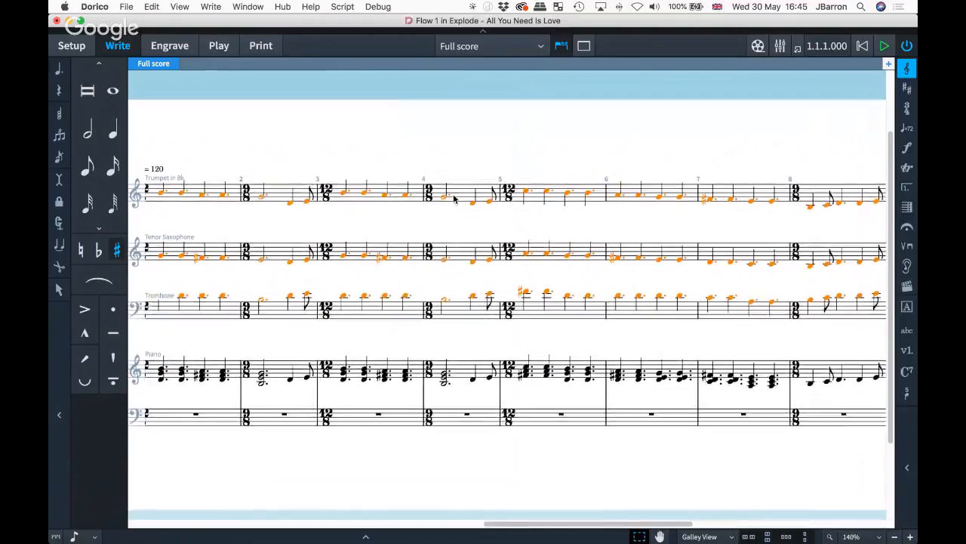
scroll(453, 198, "left", 1)
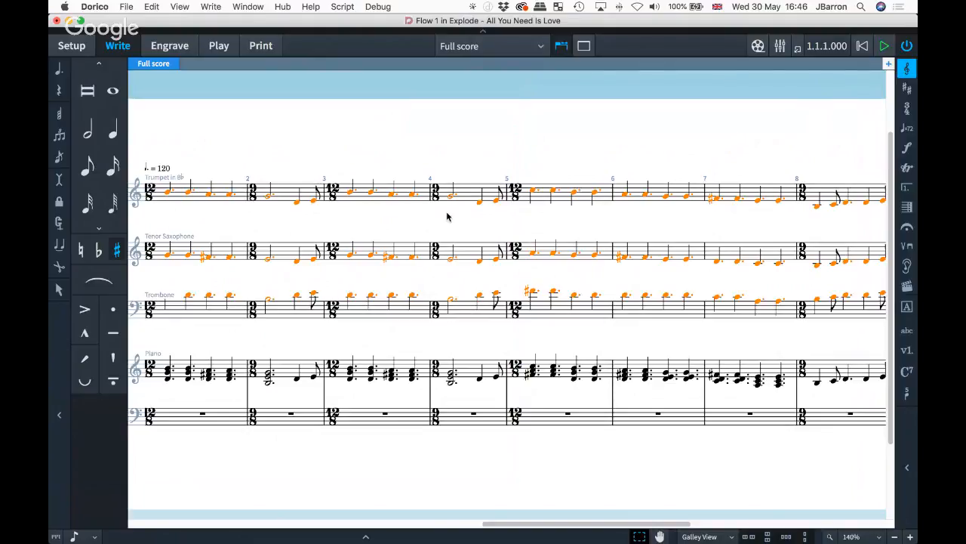
scroll(447, 216, "right", 1)
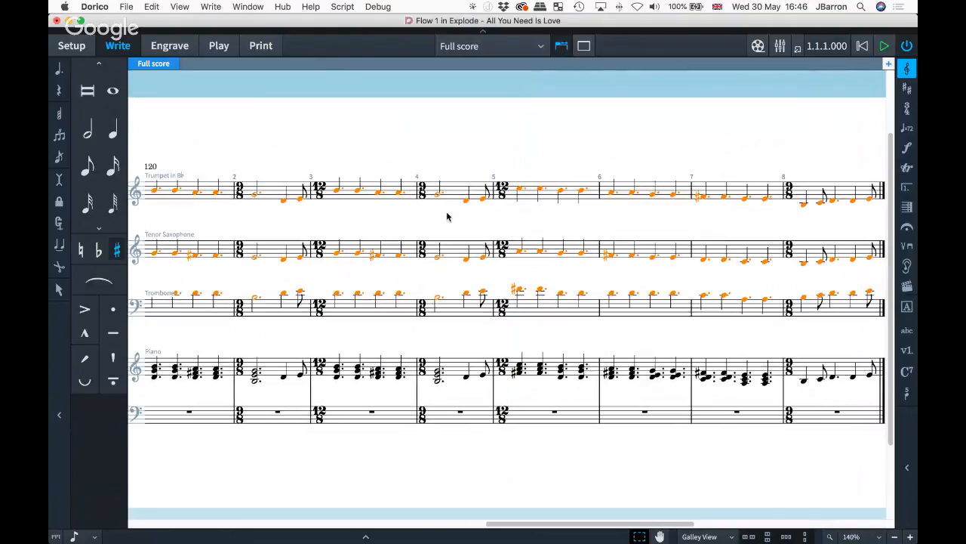
scroll(448, 217, "right", 7)
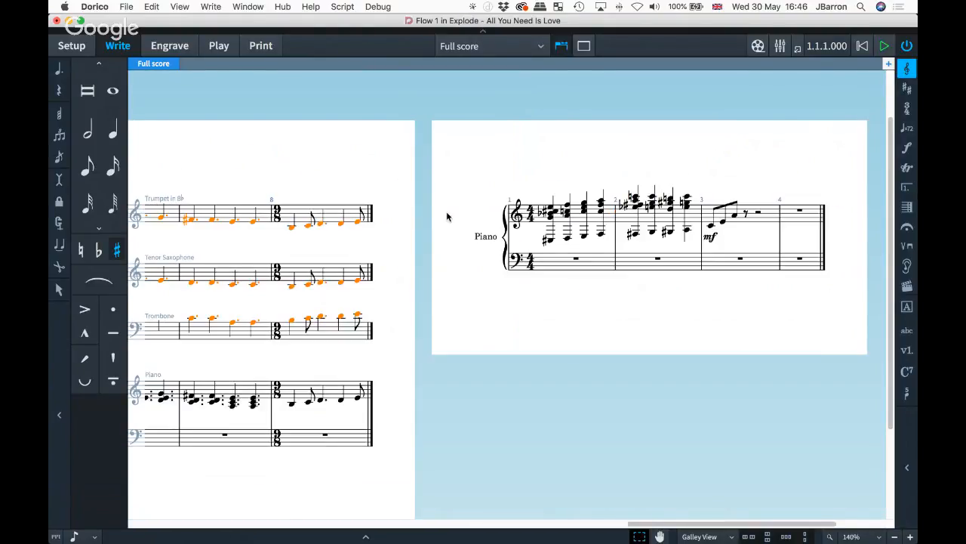
scroll(538, 243, "up", 3)
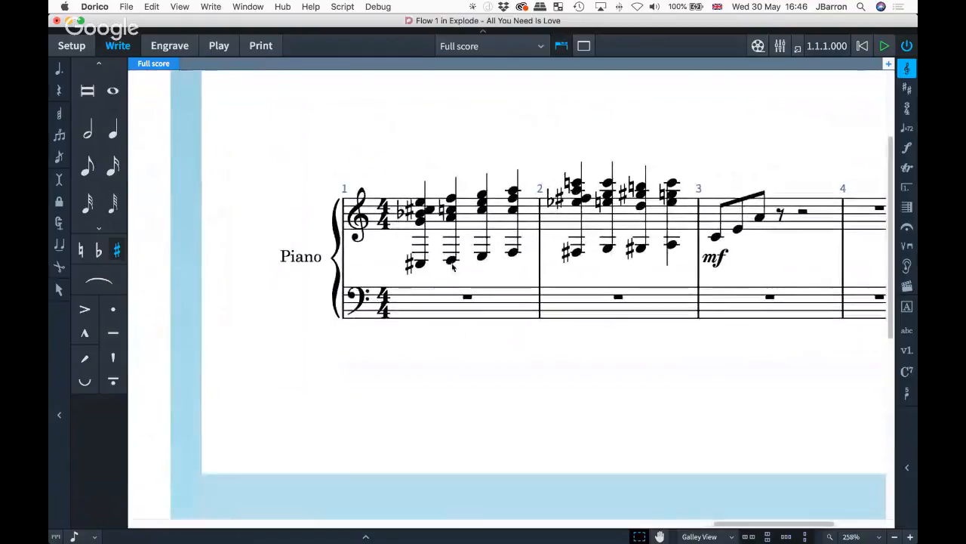
- Move the lowest notes of the bar 1–2 piano chords down to the bass staff
left_click(689, 277)
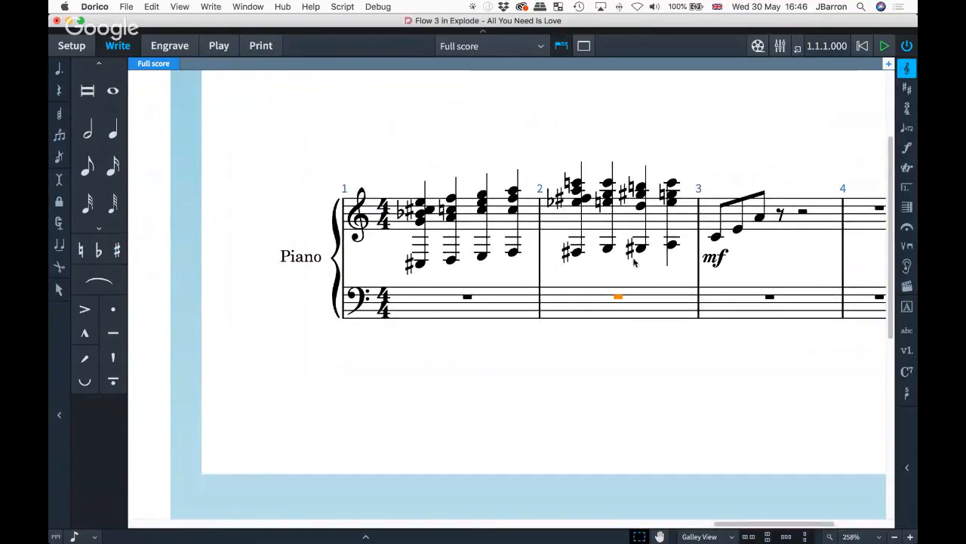
left_click_drag(689, 275, 383, 240)
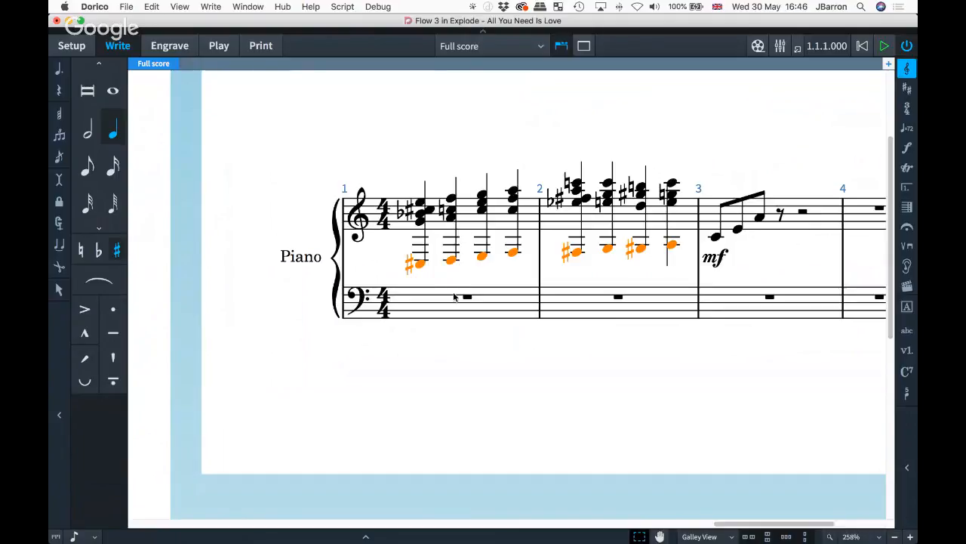
left_click(151, 7)
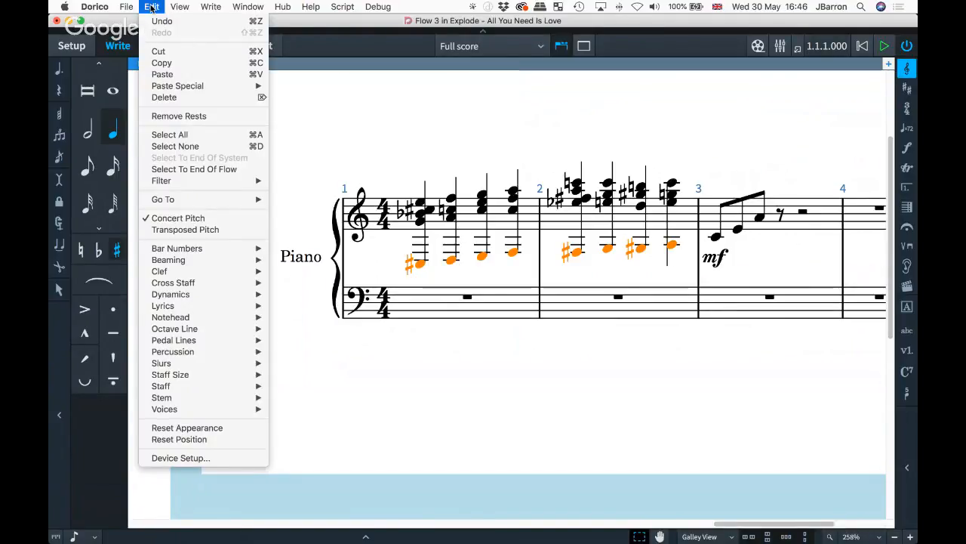
mouse_move(209, 7)
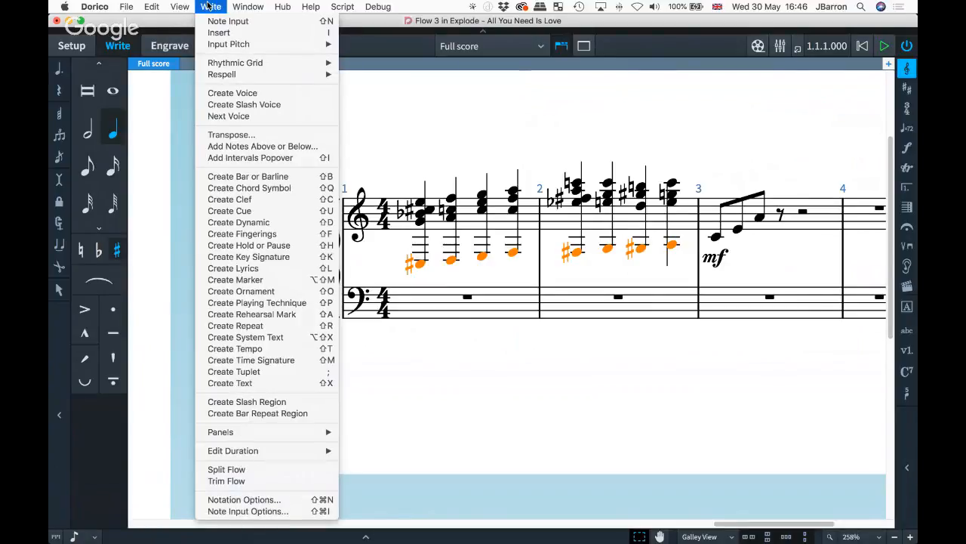
left_click(209, 7)
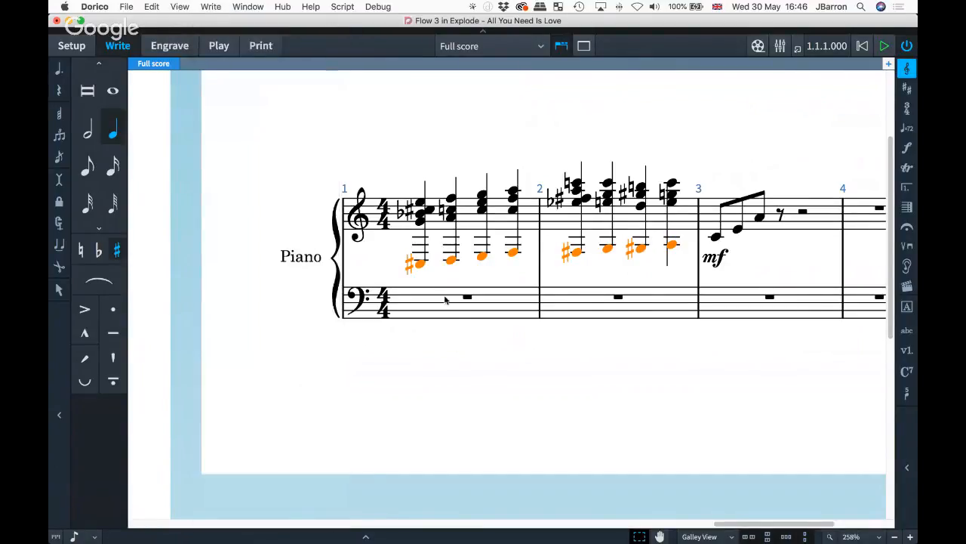
key("alt+m")
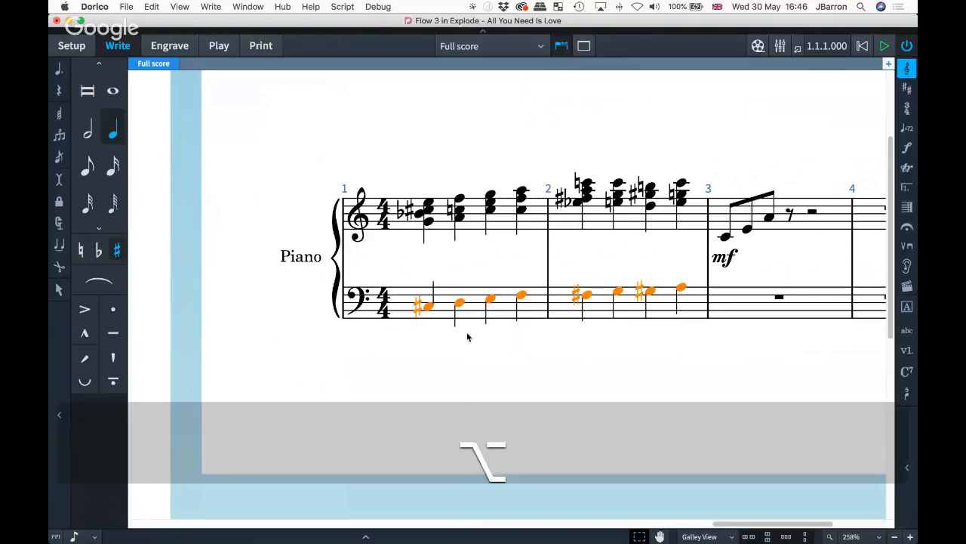
key("alt+n")
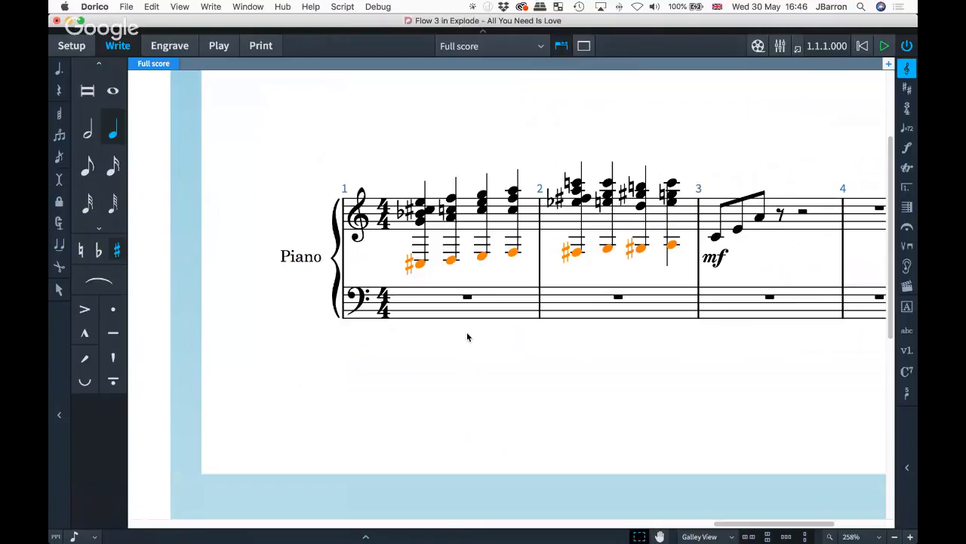
key("alt+m")
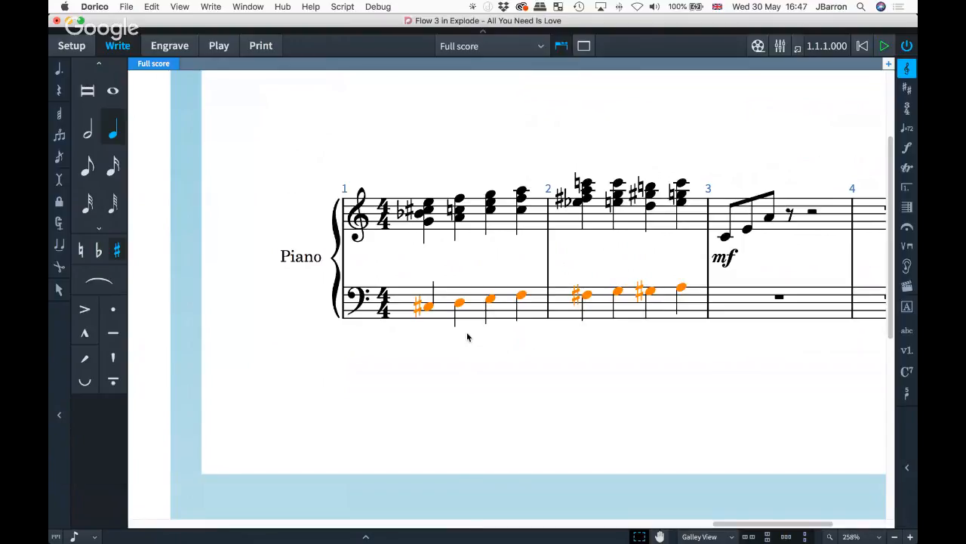
scroll(556, 352, "right", 2)
scroll(556, 354, "right", 1)
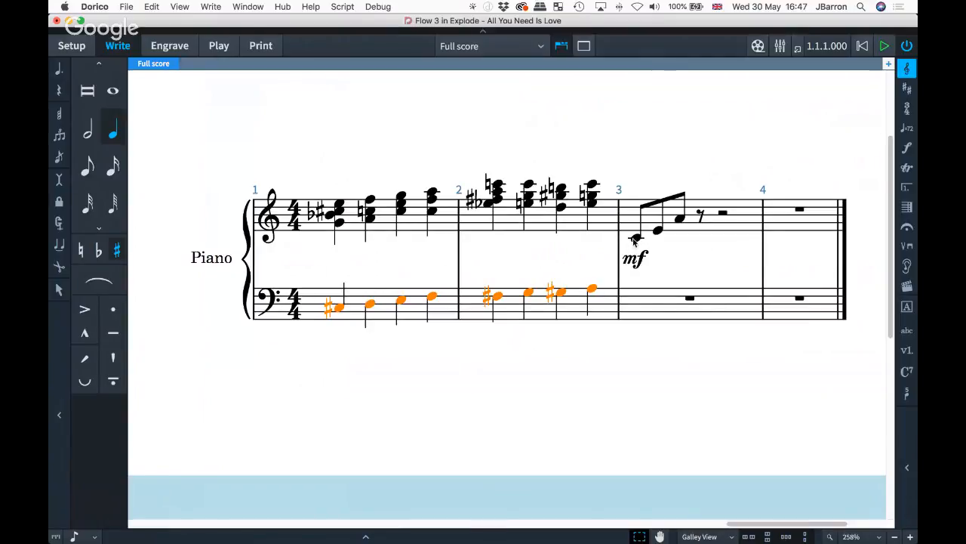
- Turn the three eighth notes in bar 3 into a 3:2 triplet
left_click(650, 208)
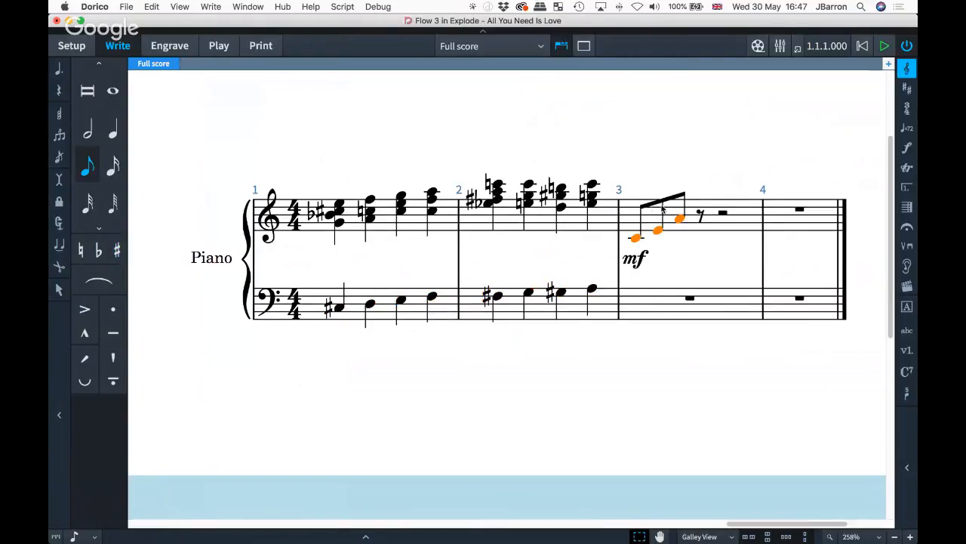
scroll(664, 214, "right", 1)
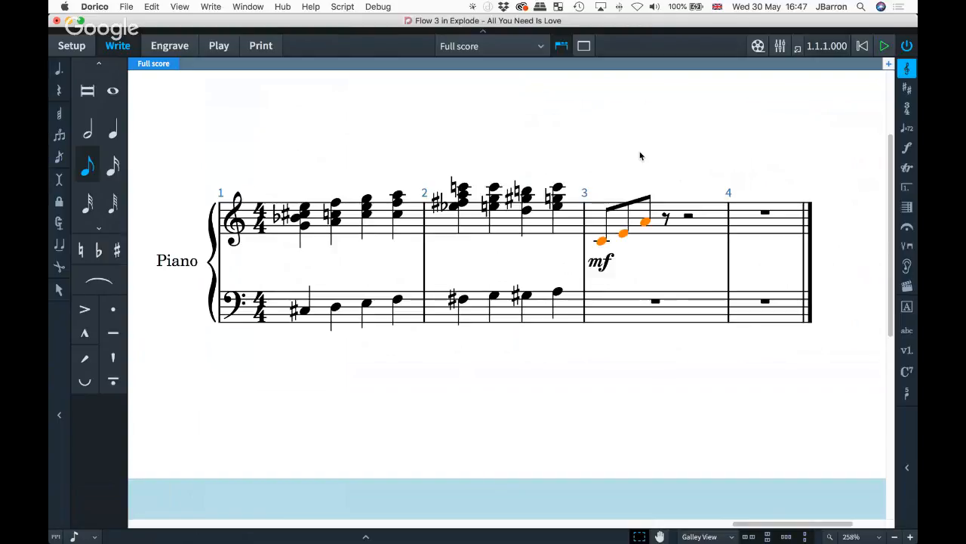
key("semicolon")
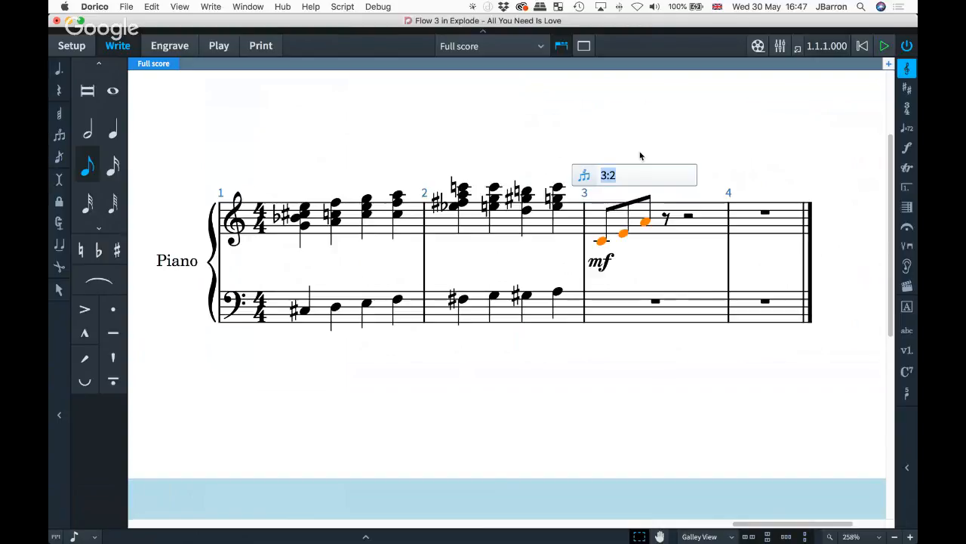
key("Return")
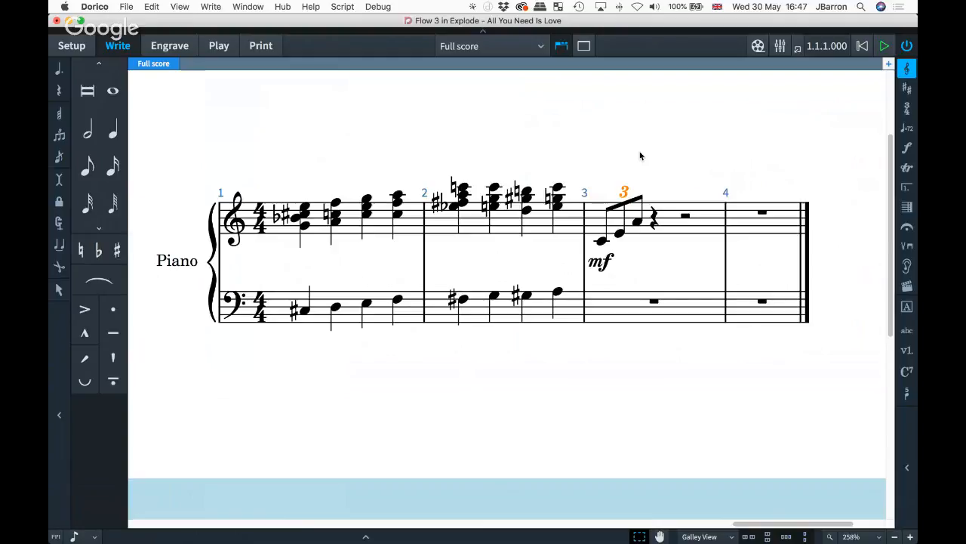
- Select bar 3's mf dynamic and switch the score to Engrave mode
left_click(606, 266)
scroll(607, 267, "up", 5)
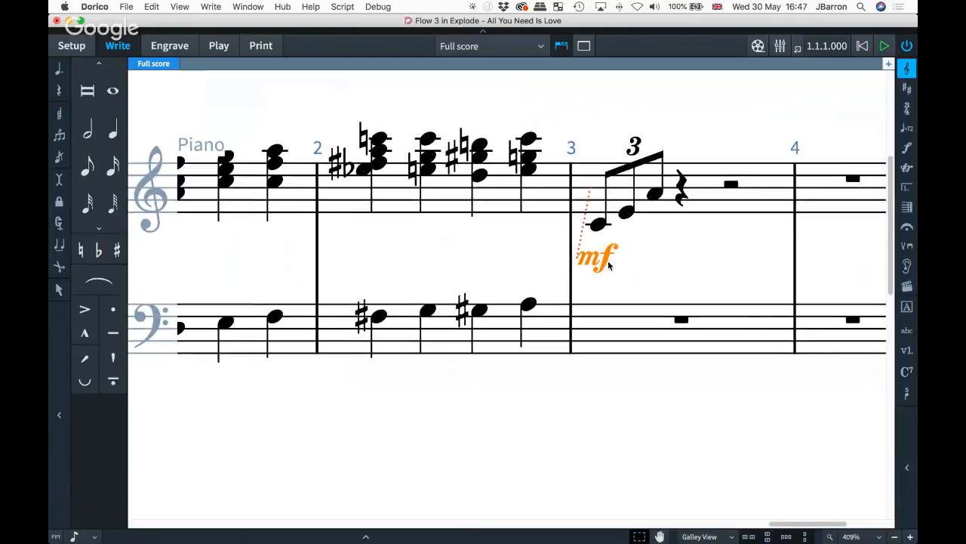
key("super+3")
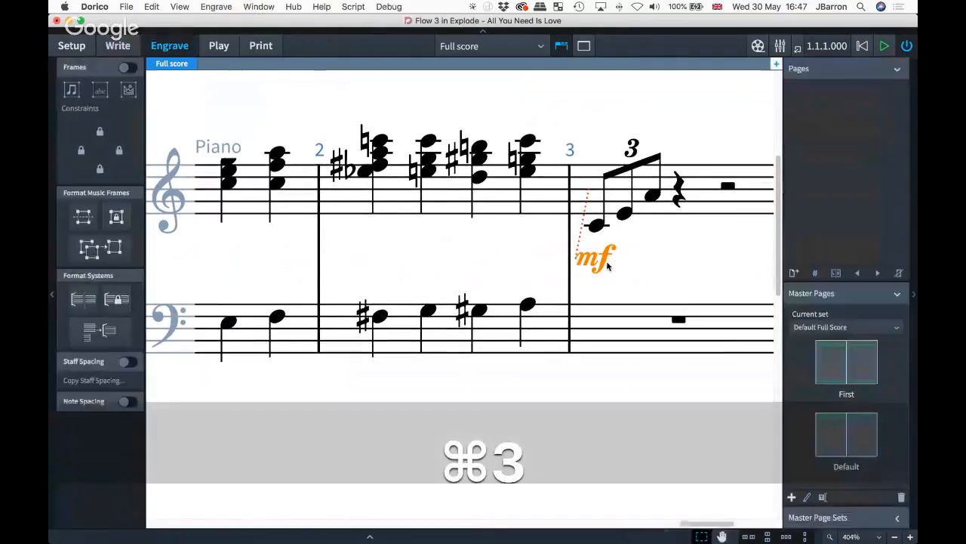
- Move bar 3's mf dynamic further left and switch on Erase background in its properties
left_click_drag(468, 302, 439, 308)
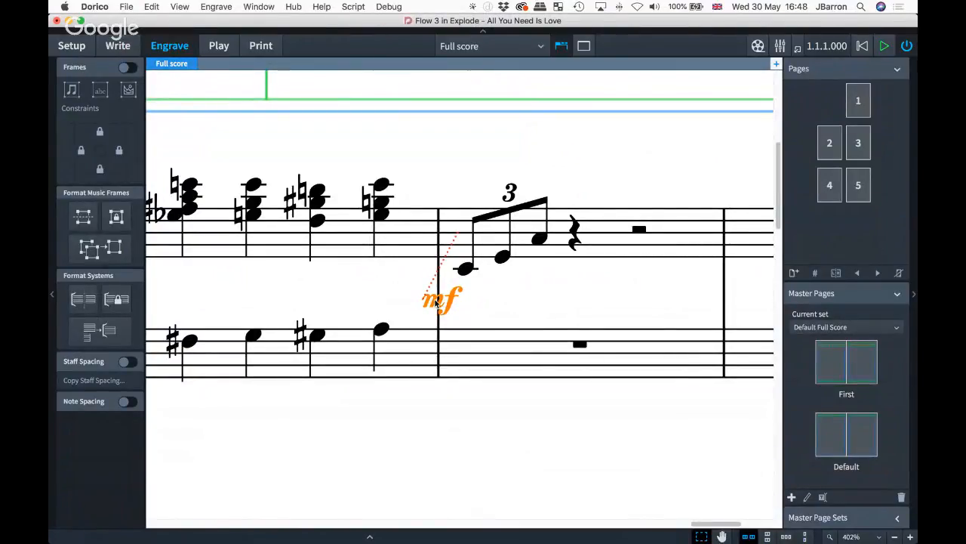
key("super+8")
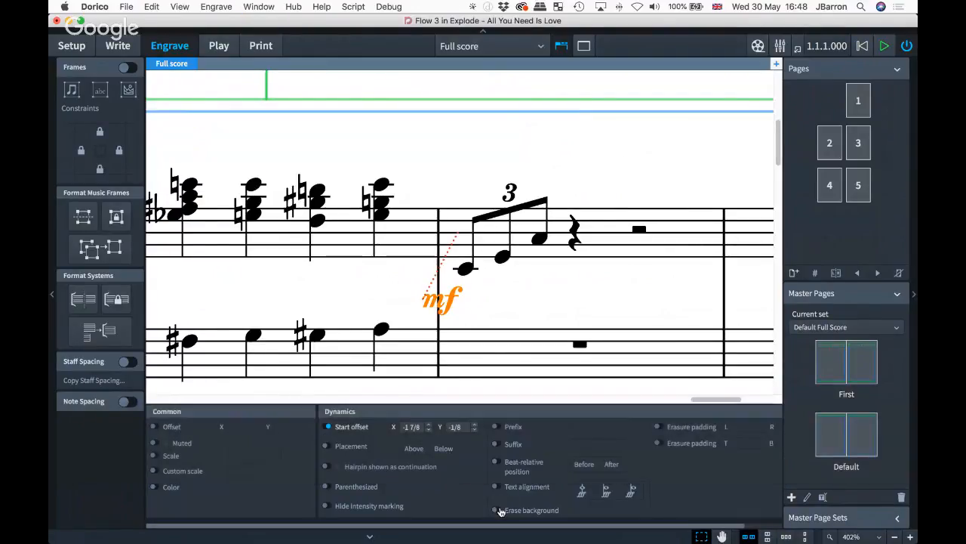
left_click(498, 510)
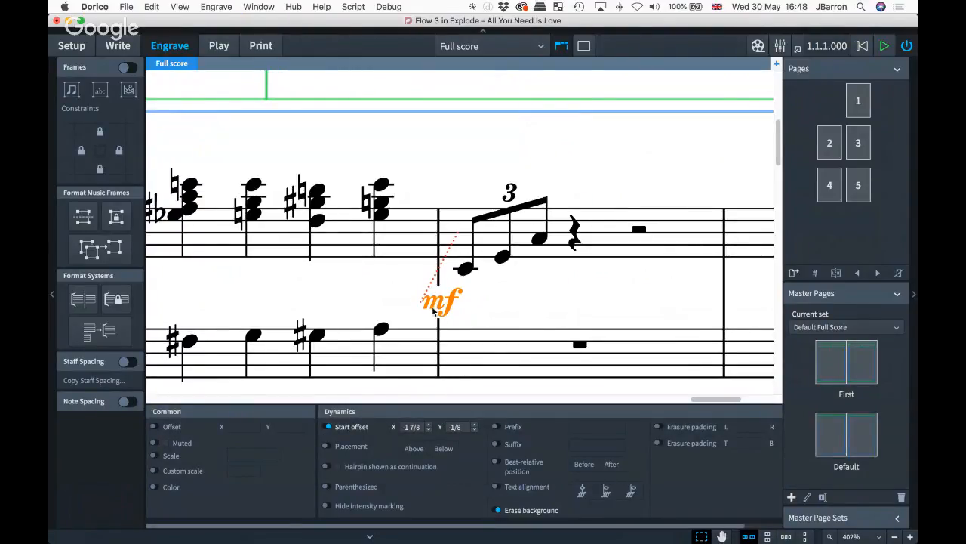
left_click(475, 300)
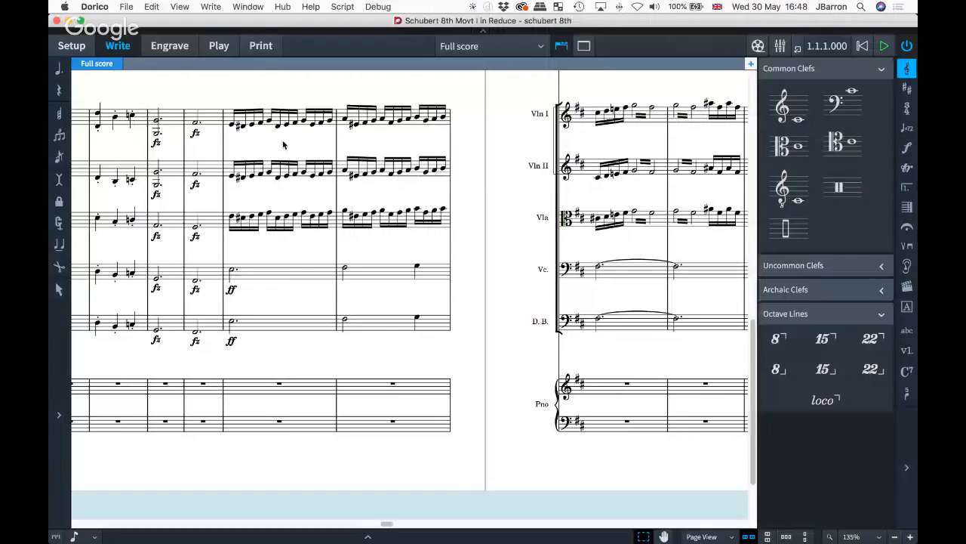
- Copy the strings' sixteenth-note passage, selecting from Violin I across all string parts
left_click(238, 115)
scroll(387, 172, "right", 5)
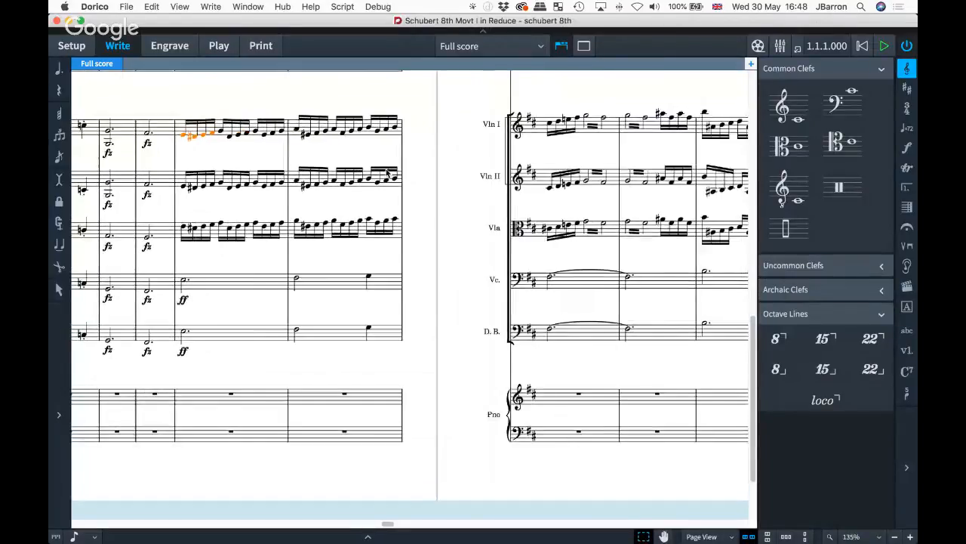
scroll(387, 172, "right", 15)
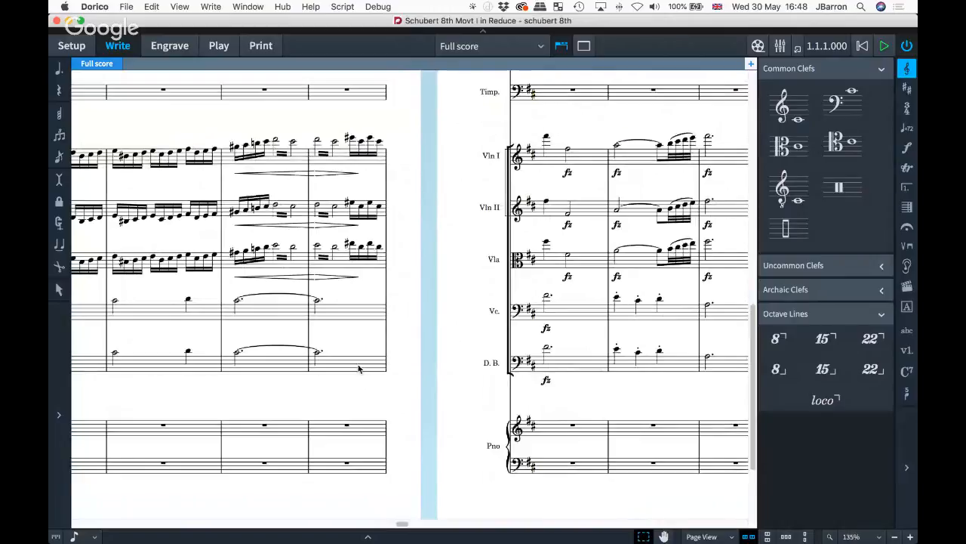
key("shift")
scroll(360, 369, "left", 10)
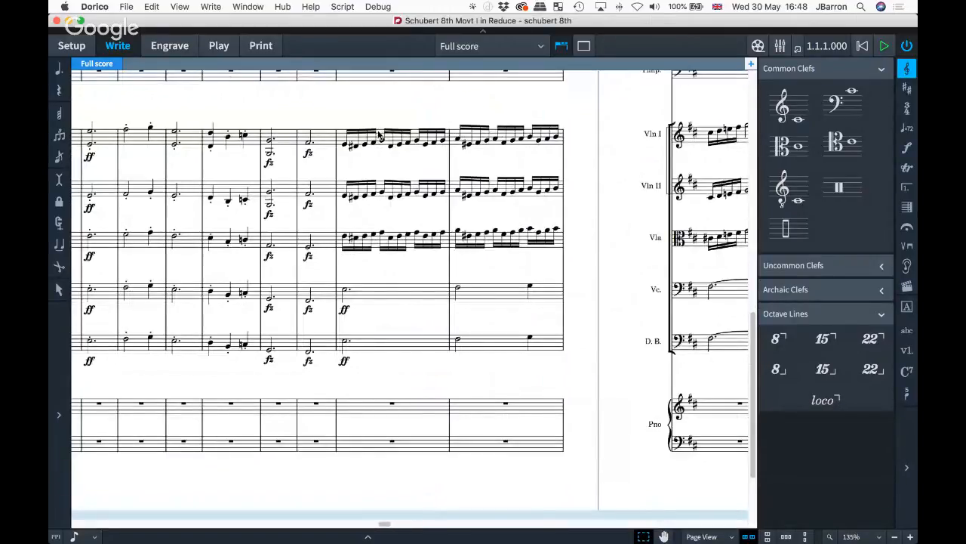
left_click(369, 133)
left_click(406, 143, "shift")
right_click(369, 131)
left_click(362, 138)
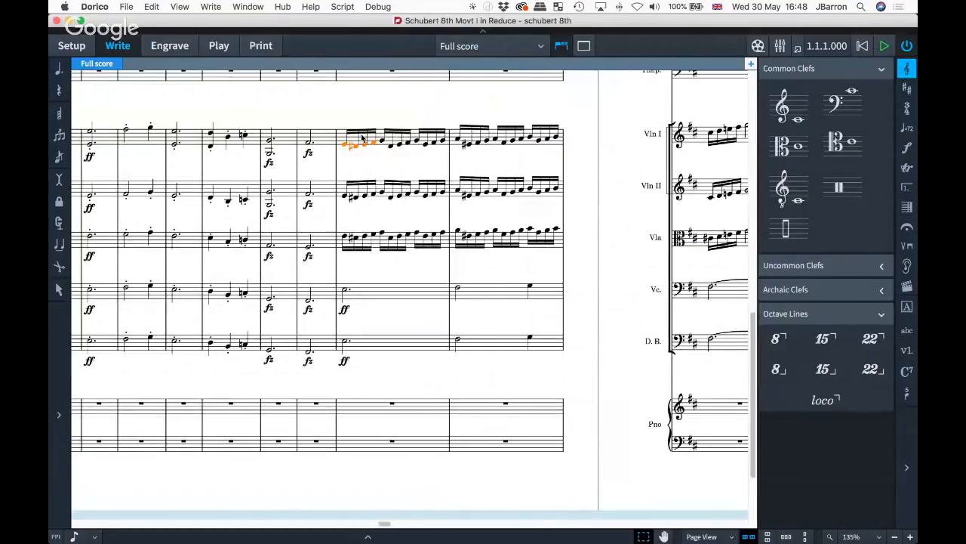
scroll(502, 193, "right", 8)
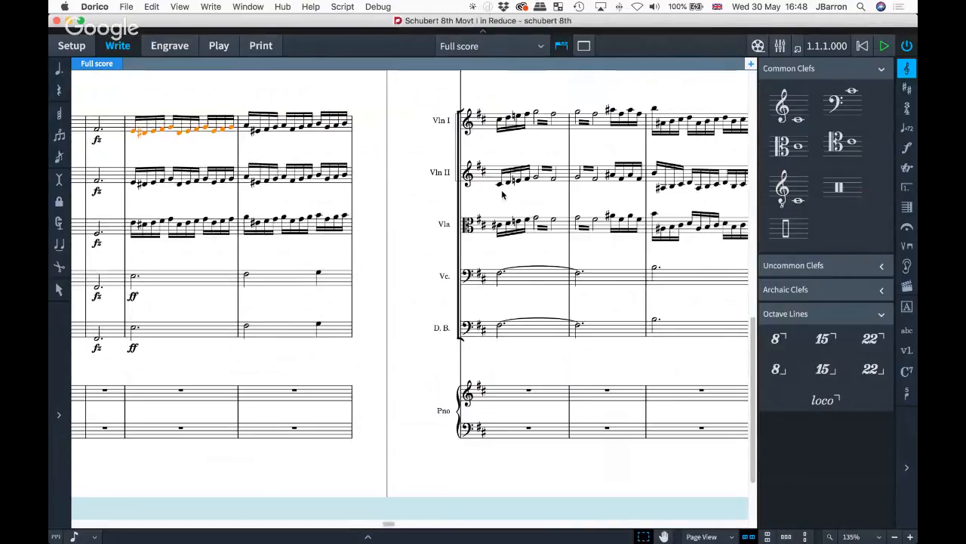
scroll(502, 192, "right", 4)
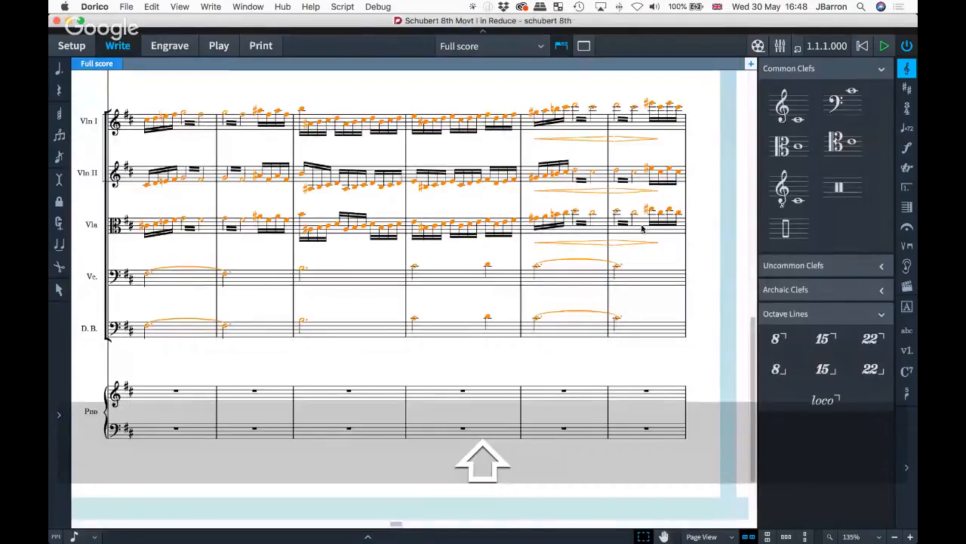
scroll(642, 219, "left", 4)
scroll(643, 228, "left", 4)
key("super+c")
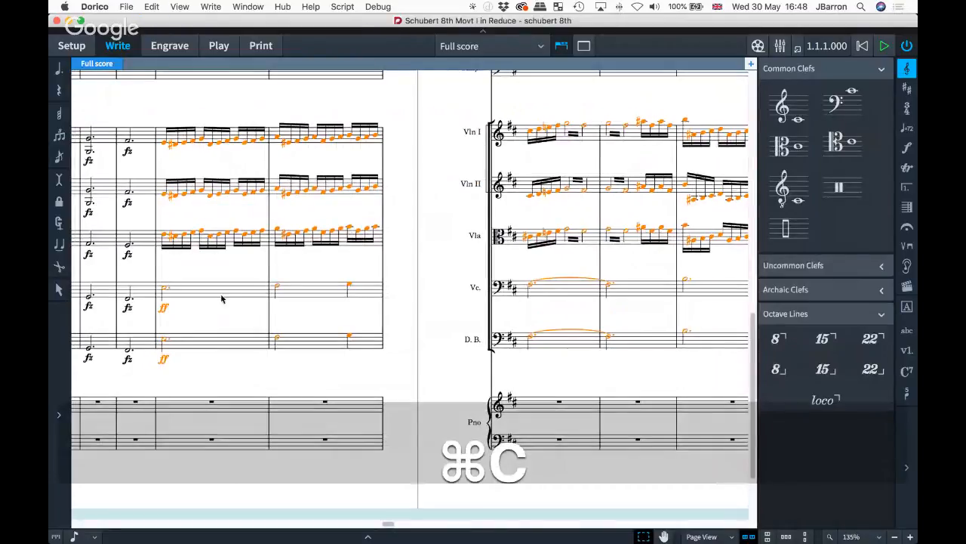
- Select the matching empty bar on both piano staves
scroll(201, 313, "down", 4)
left_click(203, 320)
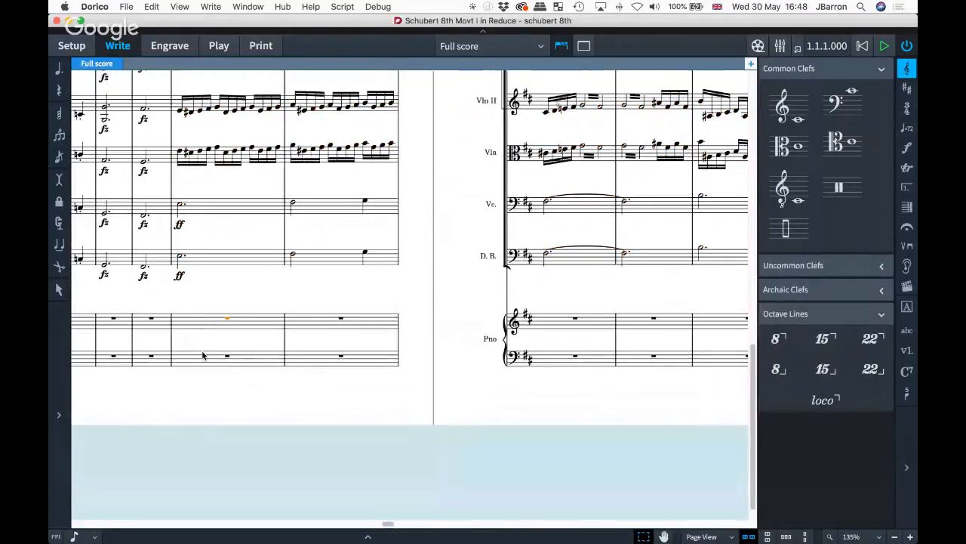
key("shift+Down")
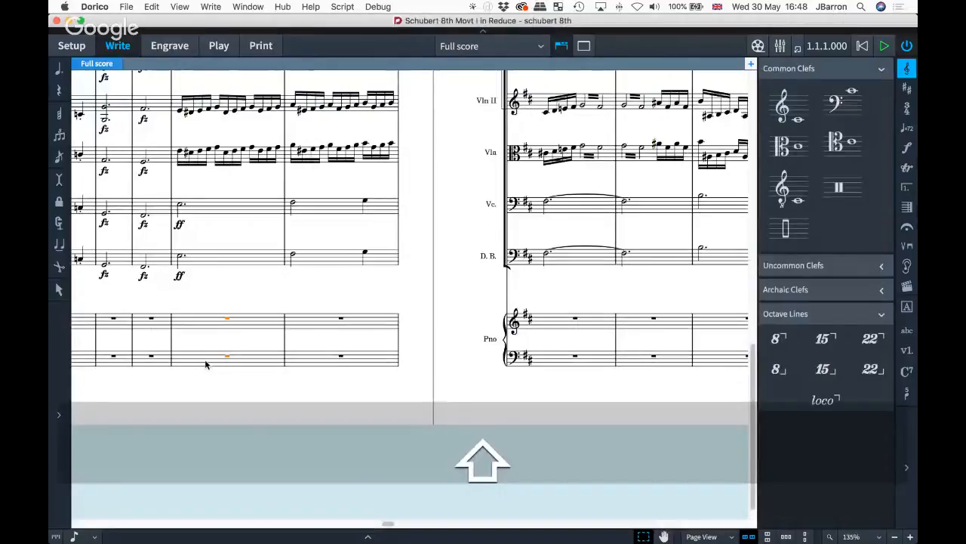
- Reduce the copied string passage onto the piano grand staff with Paste Special > Reduce, then deselect
left_click(150, 7)
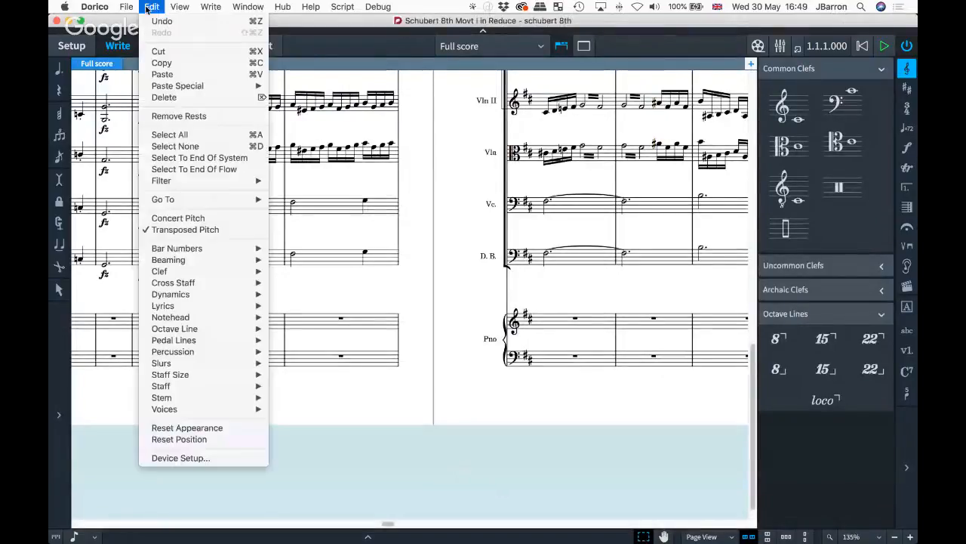
mouse_move(223, 86)
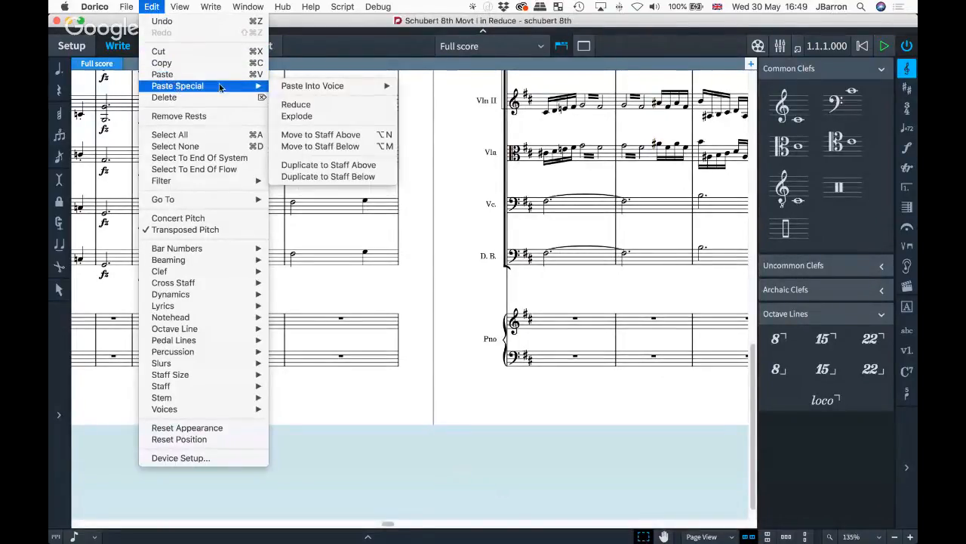
left_click(307, 109)
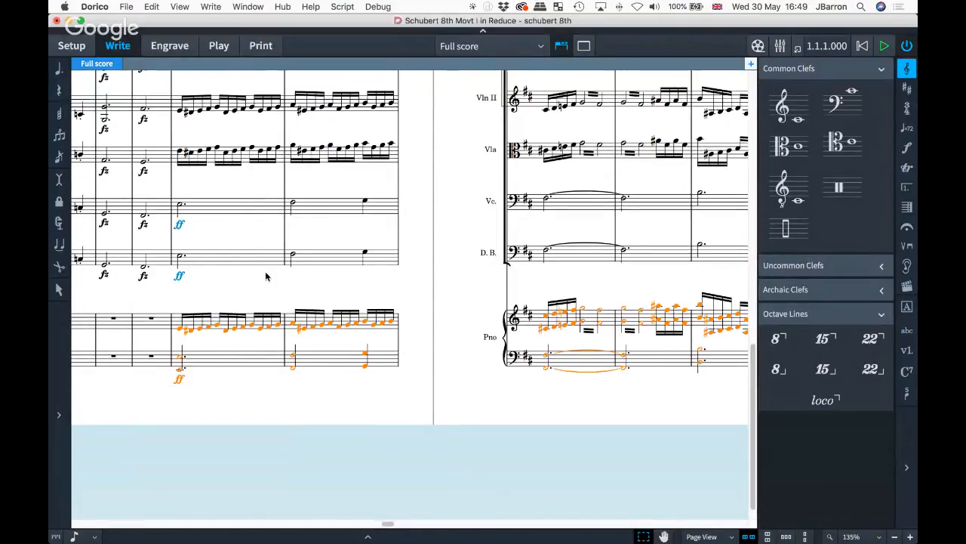
scroll(267, 276, "right", 2)
scroll(267, 277, "left", 2)
scroll(267, 277, "up", 2)
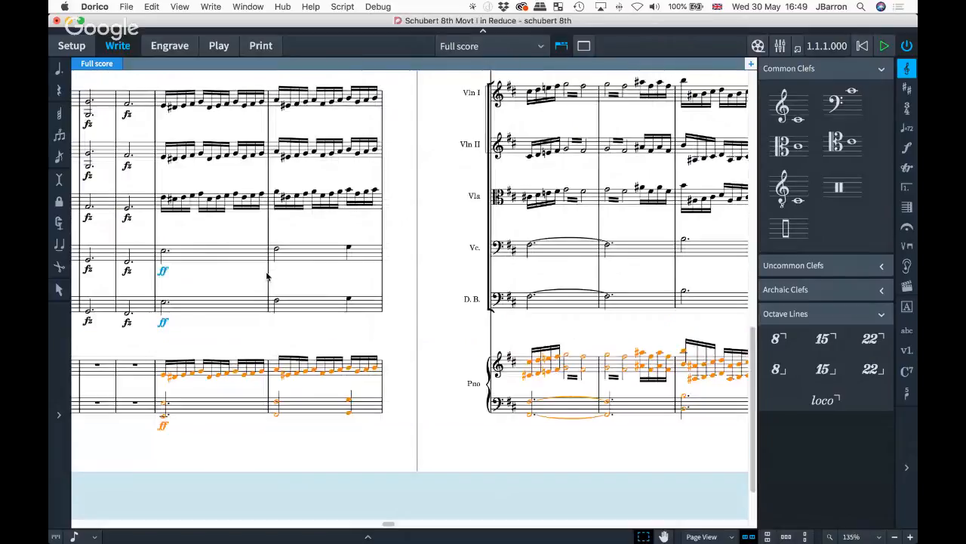
scroll(266, 276, "down", 1)
left_click(236, 350)
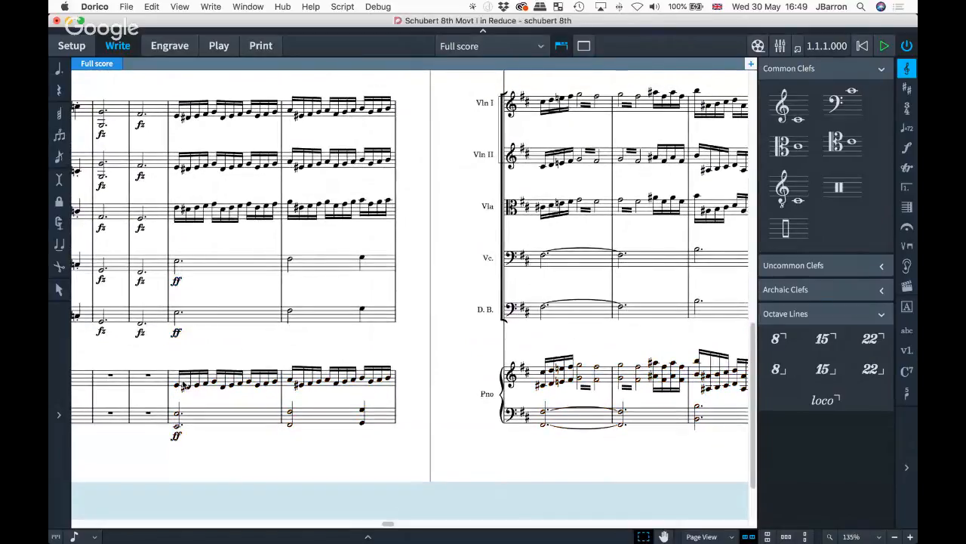
scroll(388, 367, "right", 2)
scroll(388, 367, "up", 1)
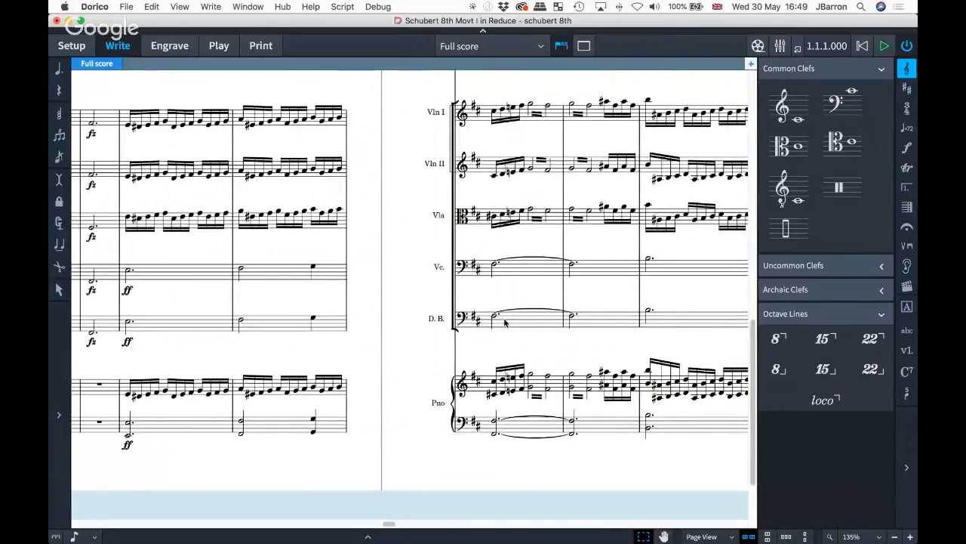
- Review the reduced piano music across several bars, then switch to Play mode
scroll(509, 377, "right", 10)
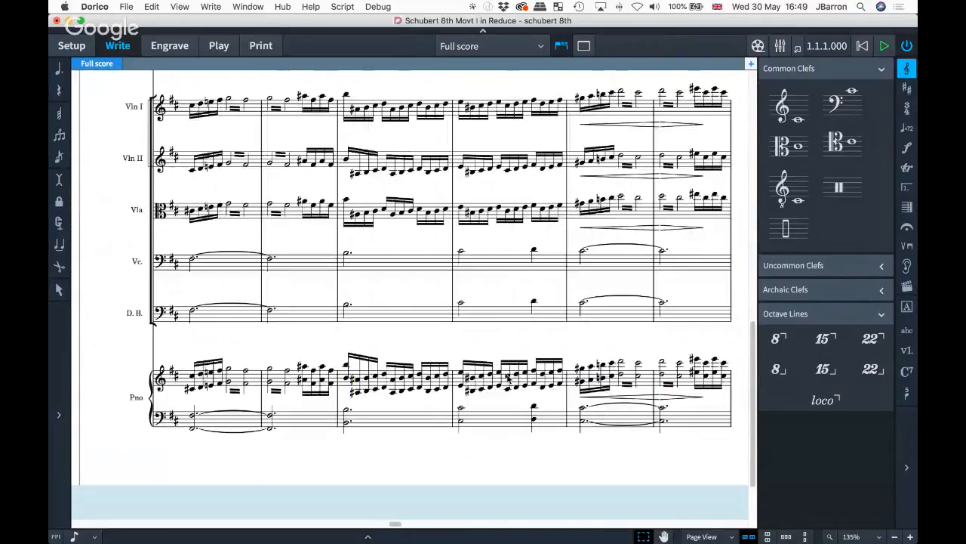
scroll(507, 378, "right", 5)
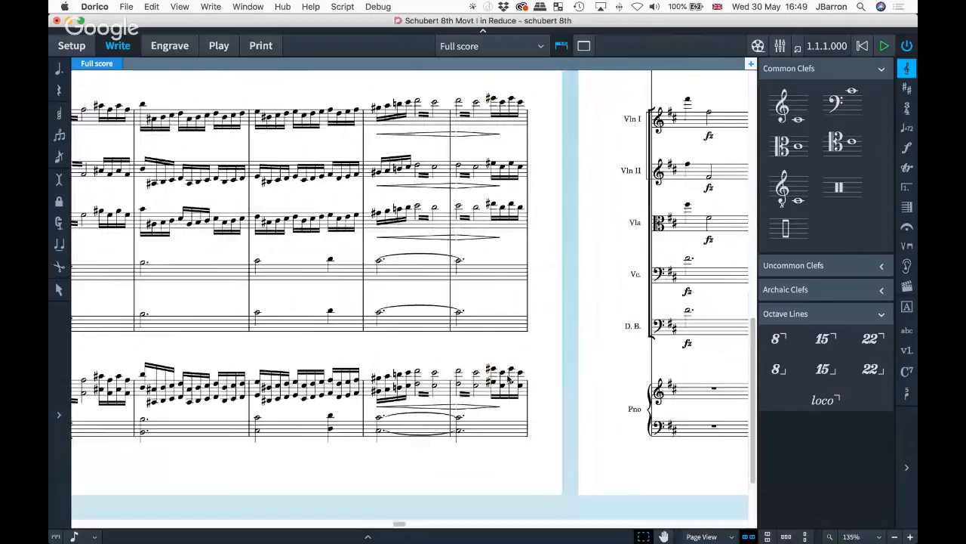
scroll(507, 374, "right", 11)
scroll(507, 374, "left", 3)
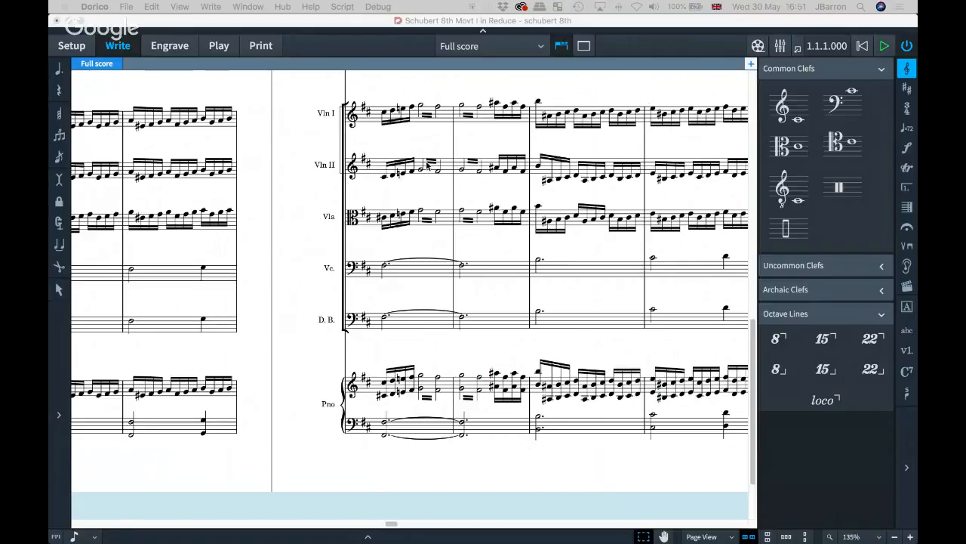
left_click(314, 192)
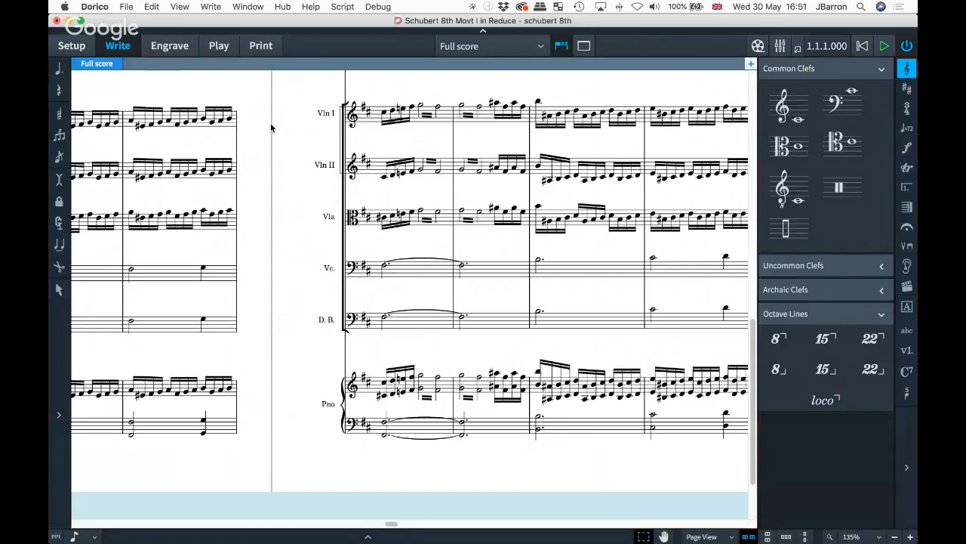
left_click(218, 47)
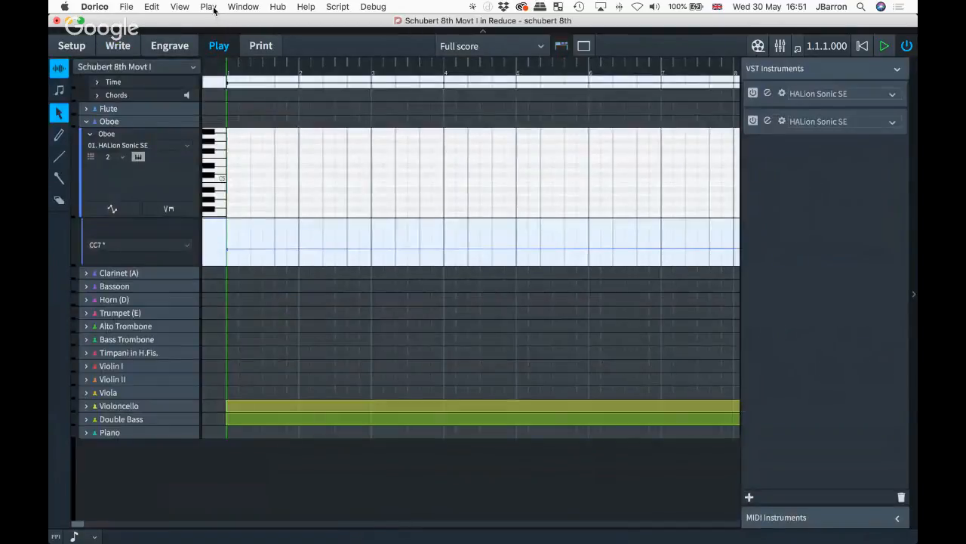
- Inspect the NotePerformer playback template and the second HALion Sonic SE slot's plugins without changing either
left_click(210, 7)
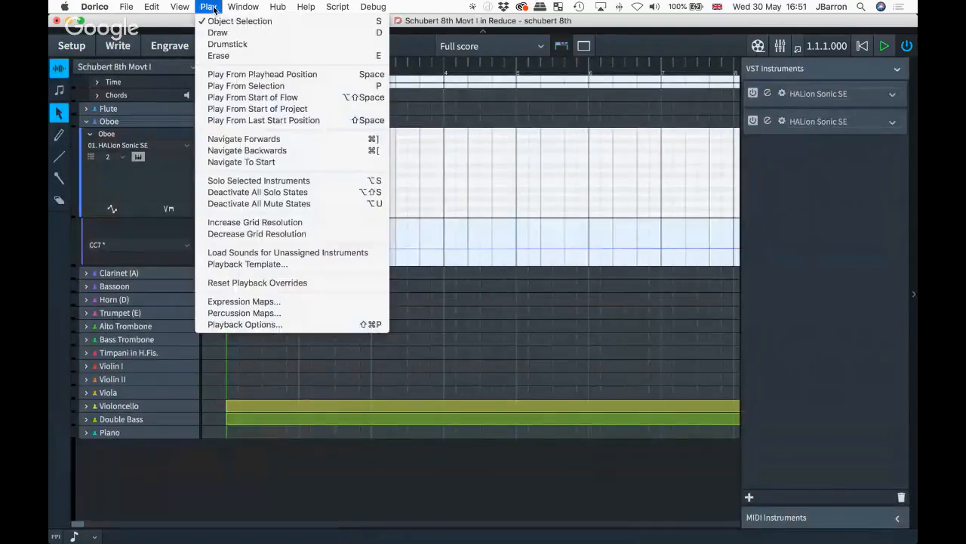
left_click(240, 263)
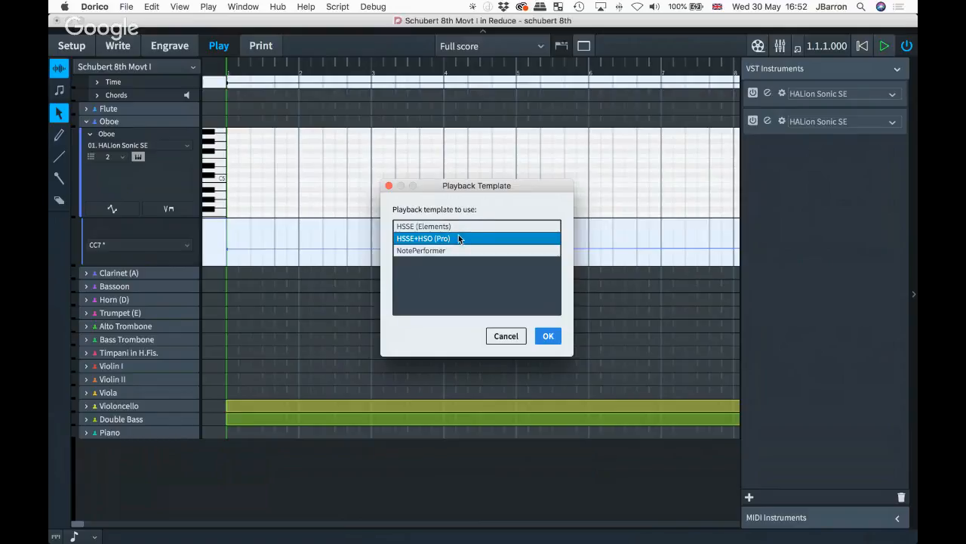
left_click(421, 252)
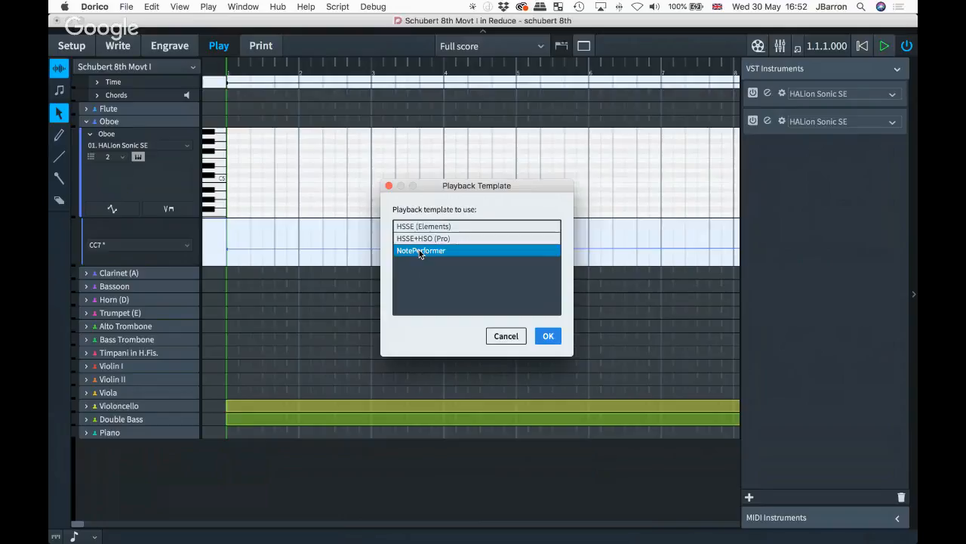
left_click(505, 337)
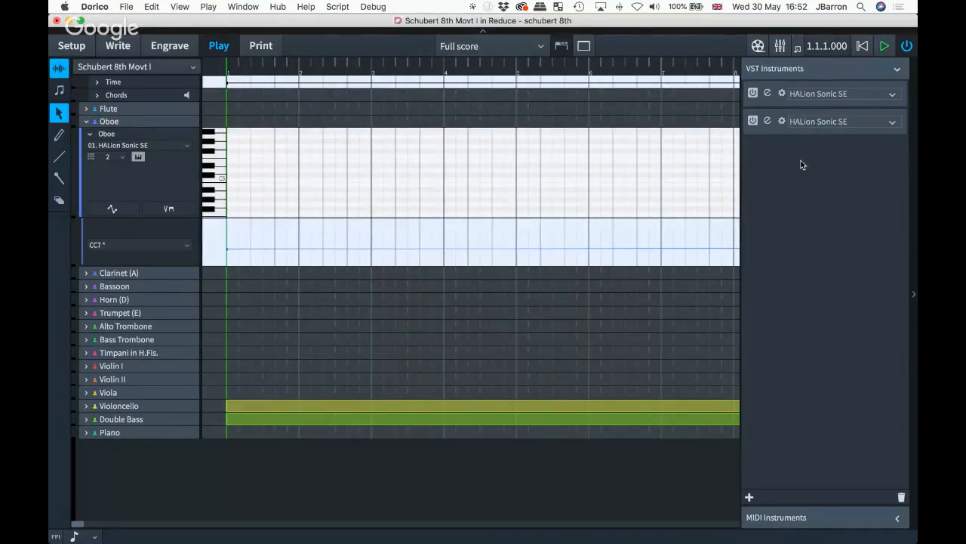
left_click(814, 123)
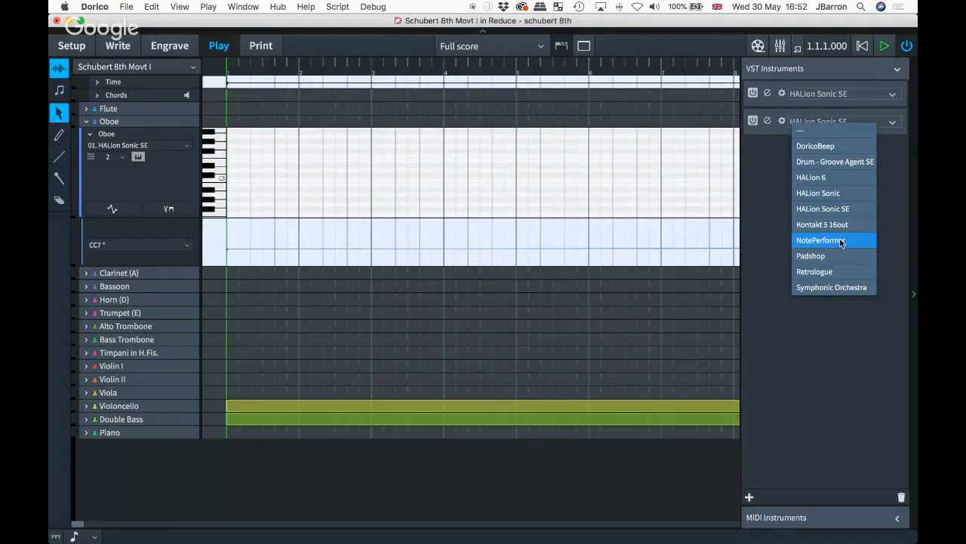
left_click(830, 324)
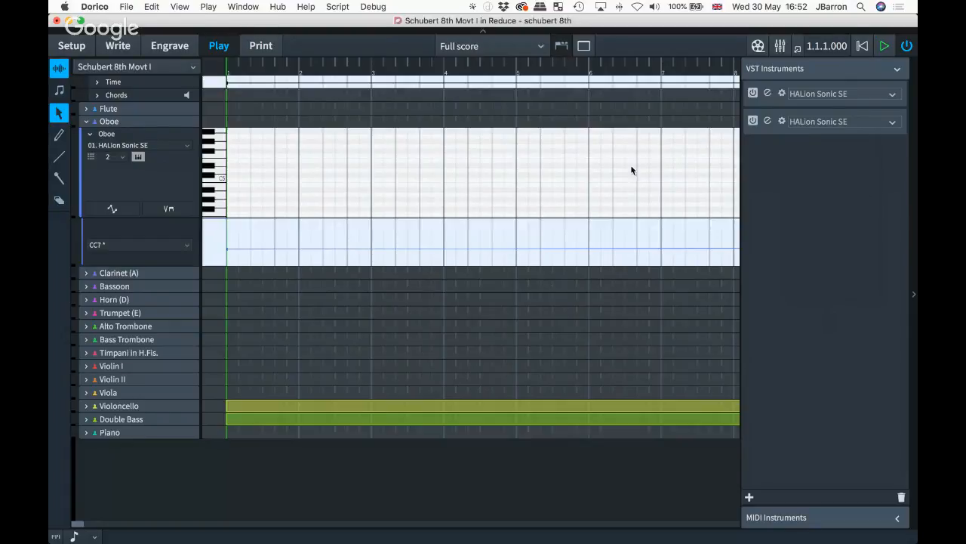
- Switch over to the 24 note scale project window
key("super+Tab")
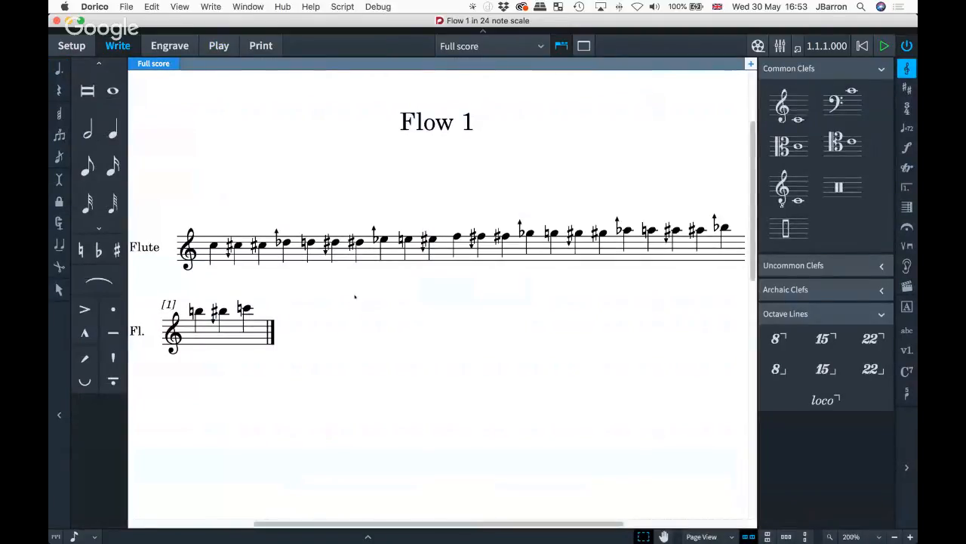
left_click(215, 245)
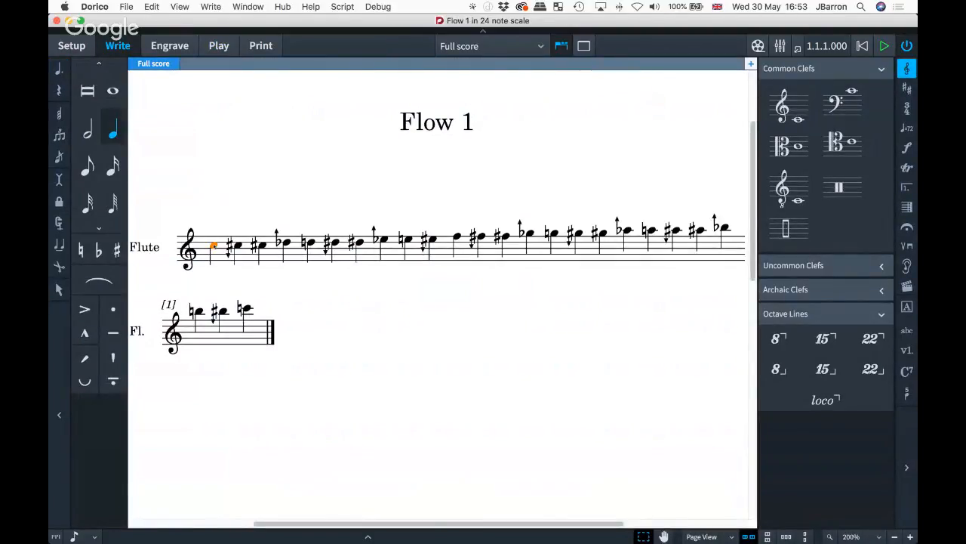
key("p")
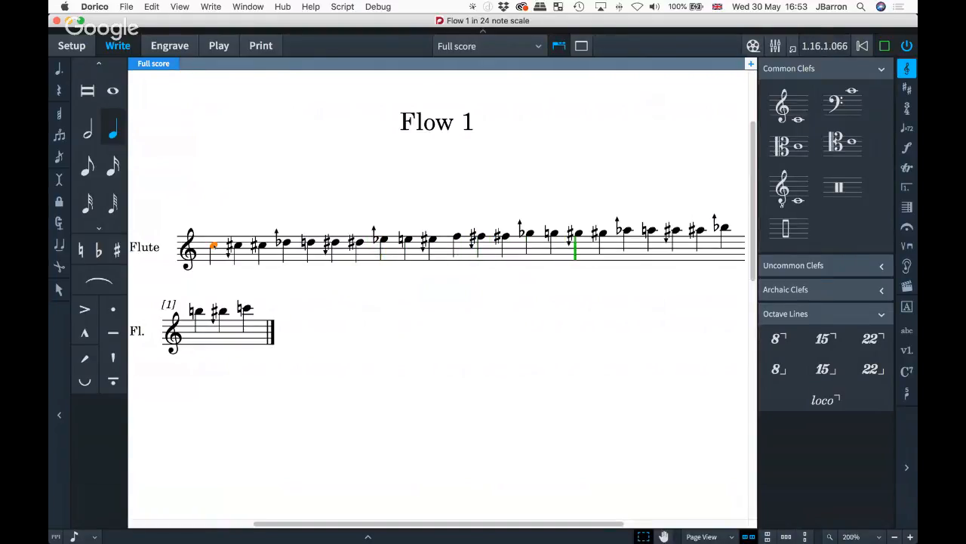
key("space")
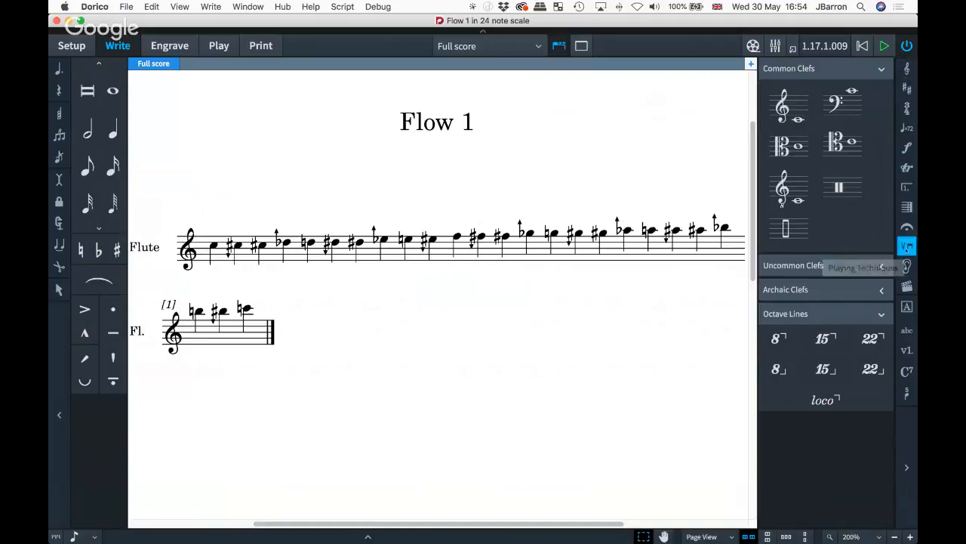
- Edit the vib. playing technique's text to vibr. and review its Vibrato playback mapping
left_click(907, 247)
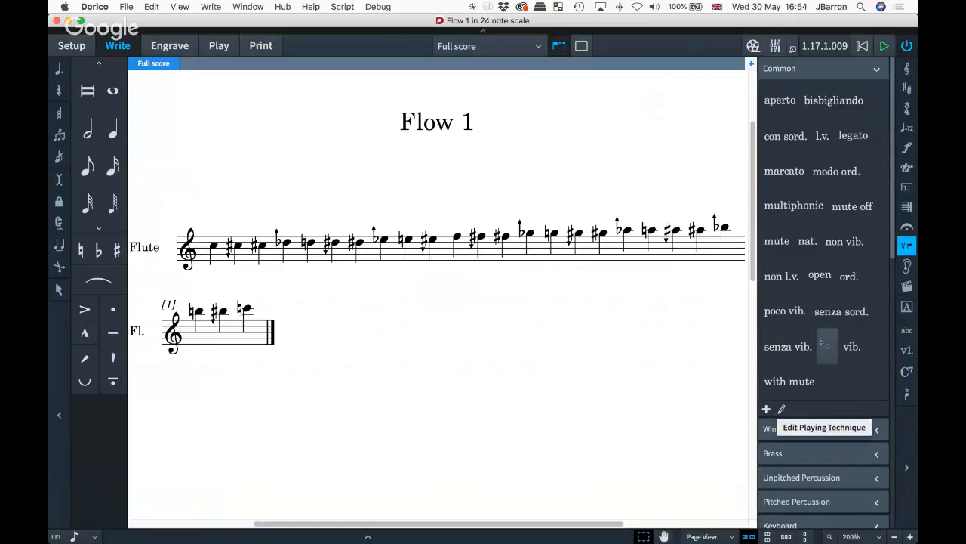
left_click(853, 345)
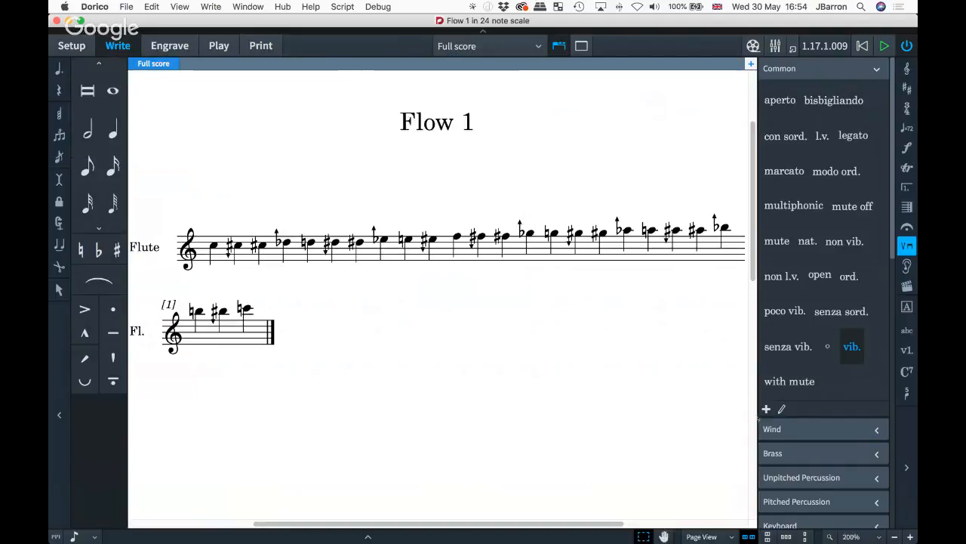
left_click(782, 408)
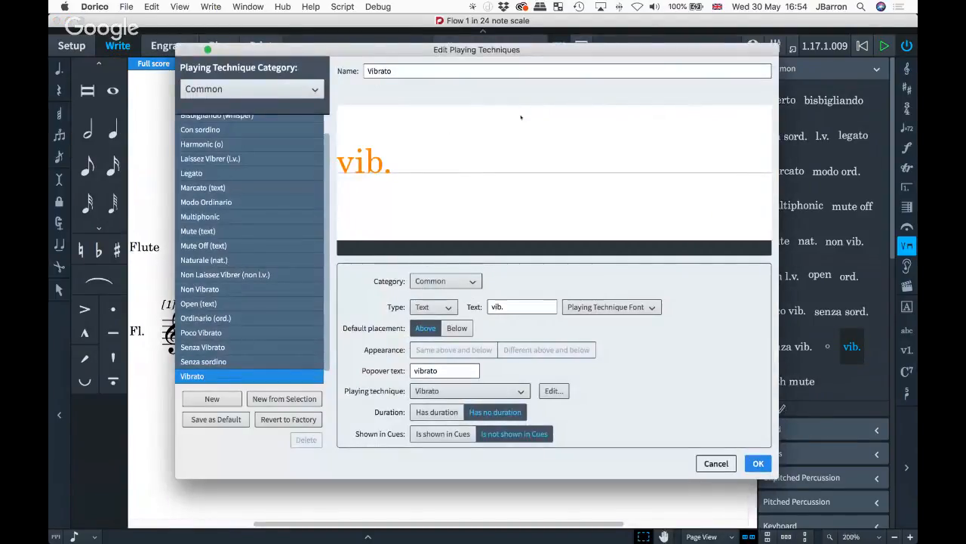
left_click_drag(405, 55, 362, 53)
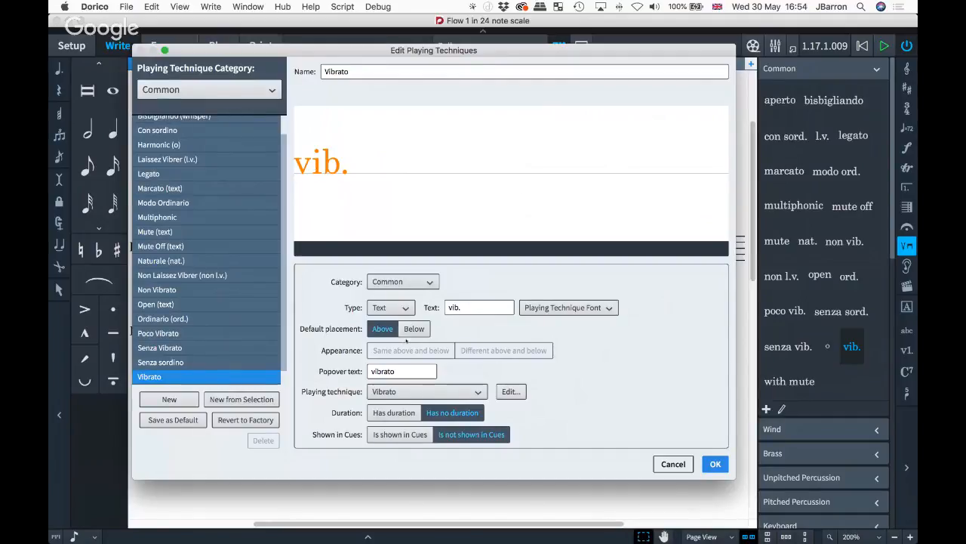
left_click(468, 306)
type("r")
left_click(423, 392)
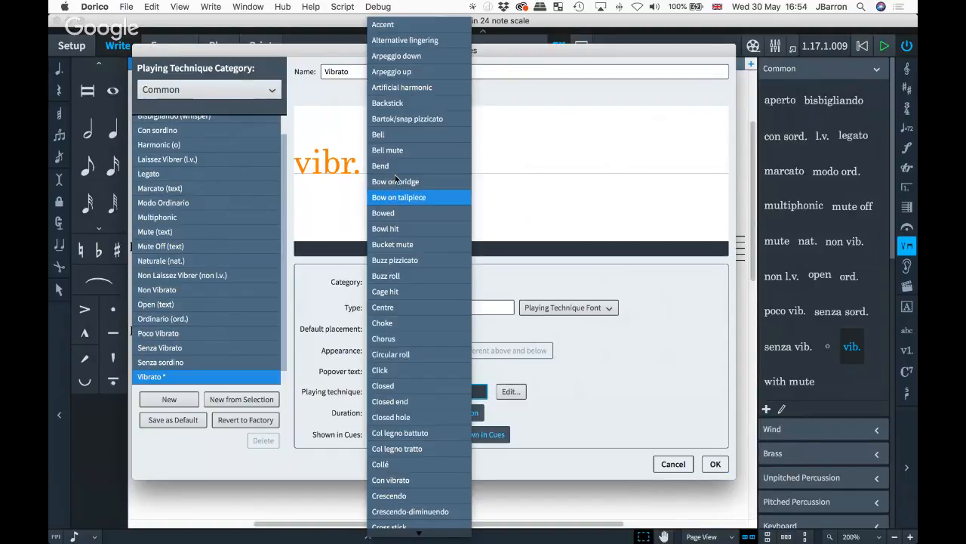
left_click(624, 387)
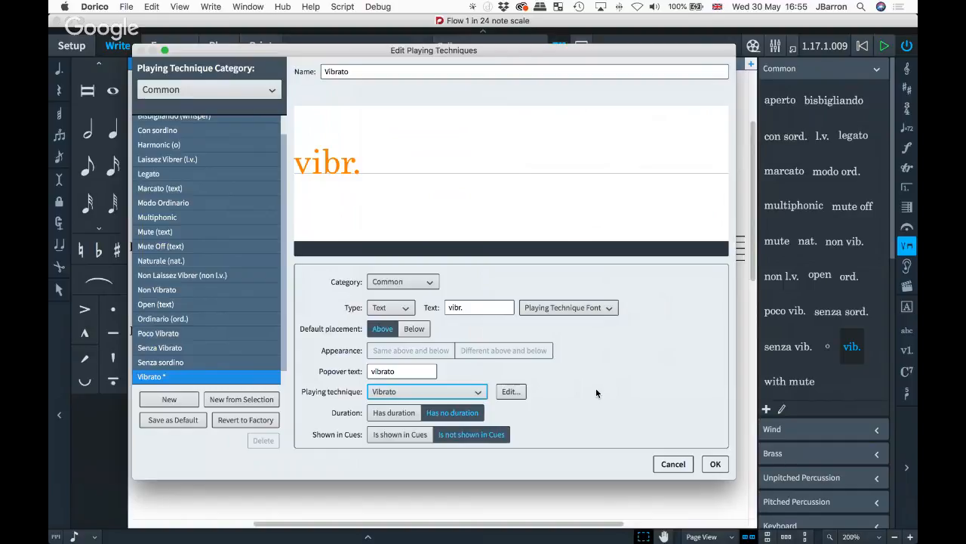
key("Return")
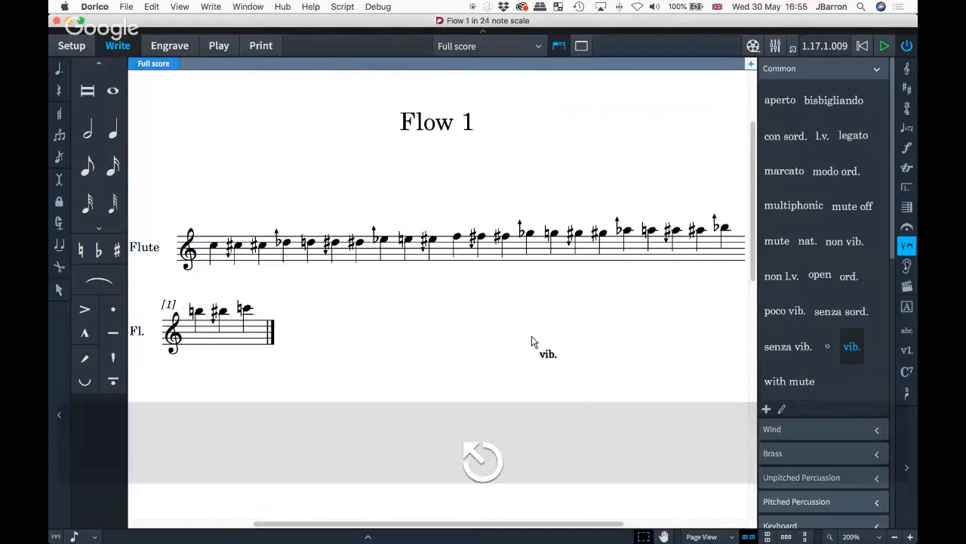
- Cancel placing vib. and switch to the Dorico Pro & Dorico Elements slide
key("Escape")
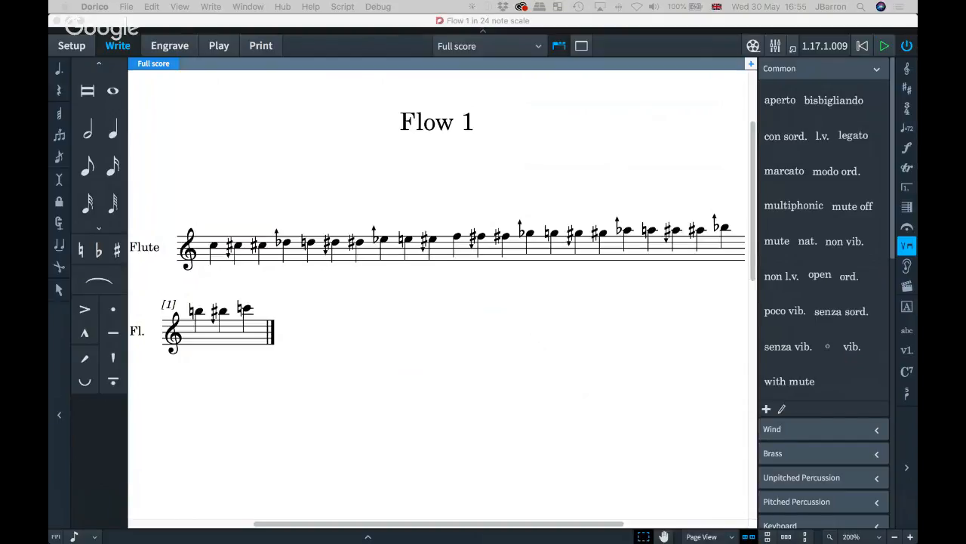
key("super+Return")
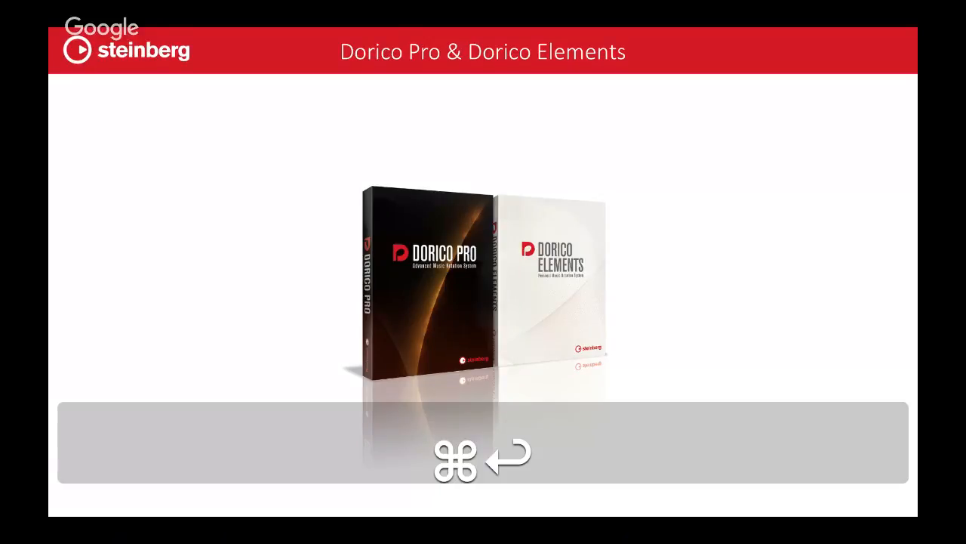